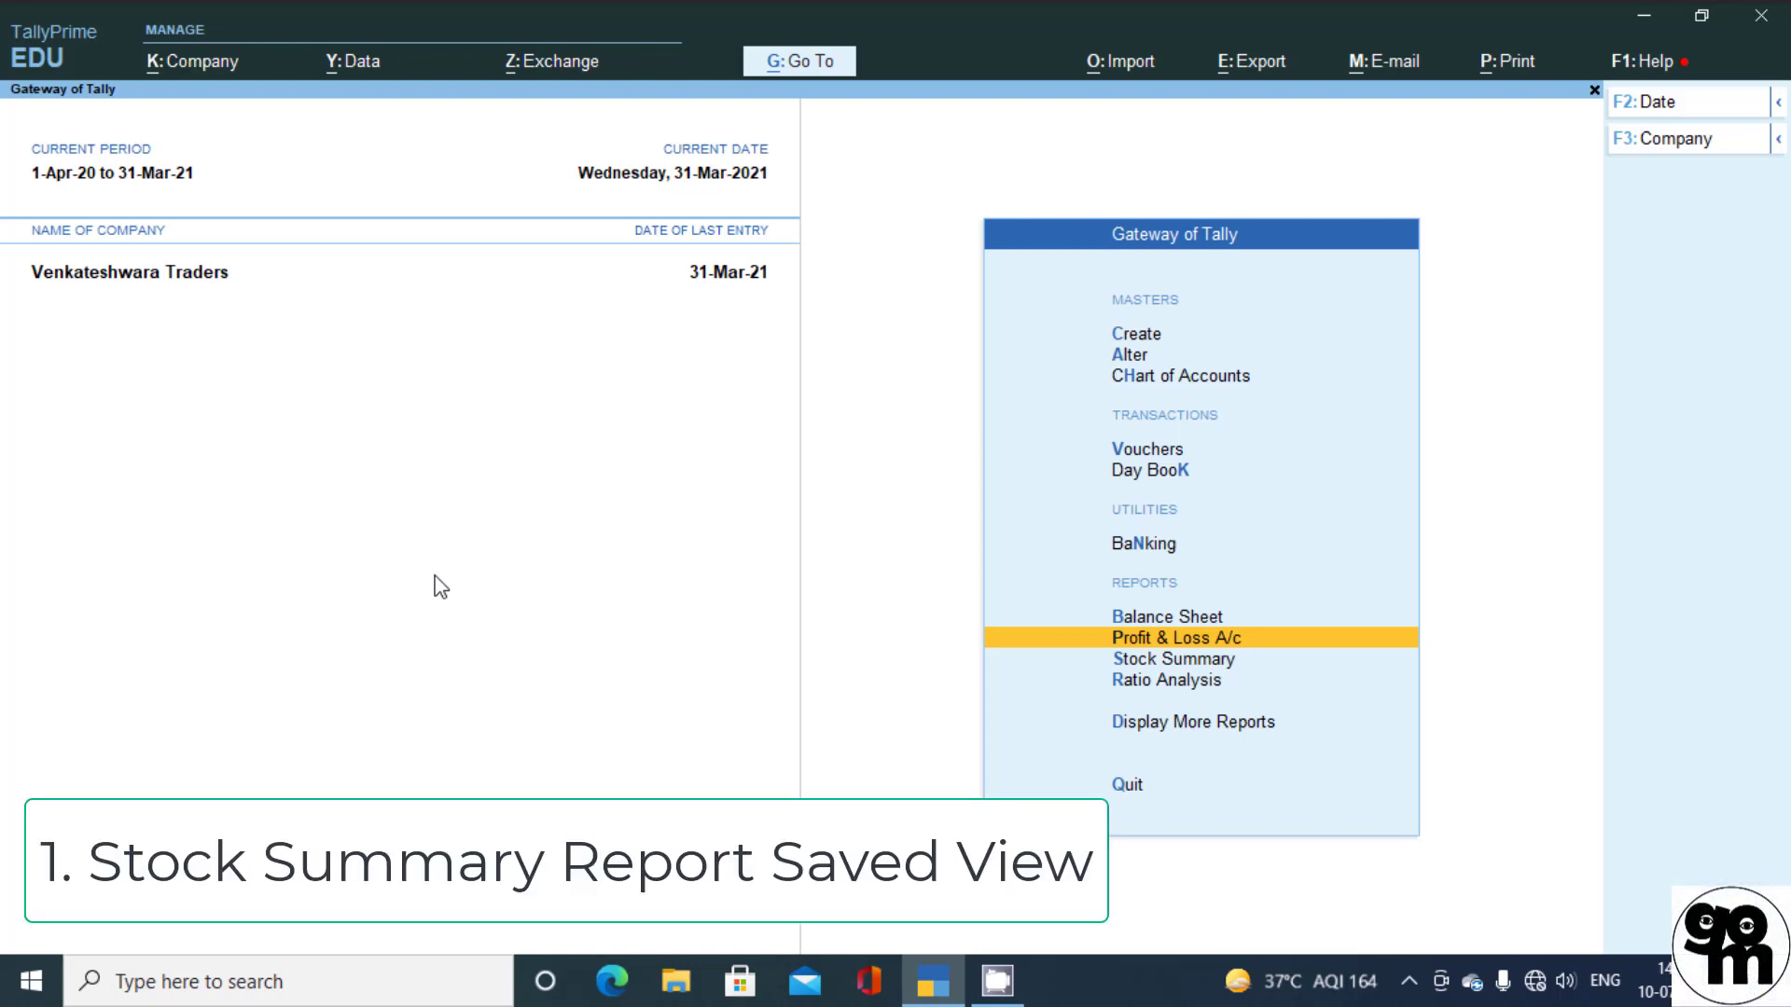
- Open the Stock Summary report and show it stock item-wise
key("Down")
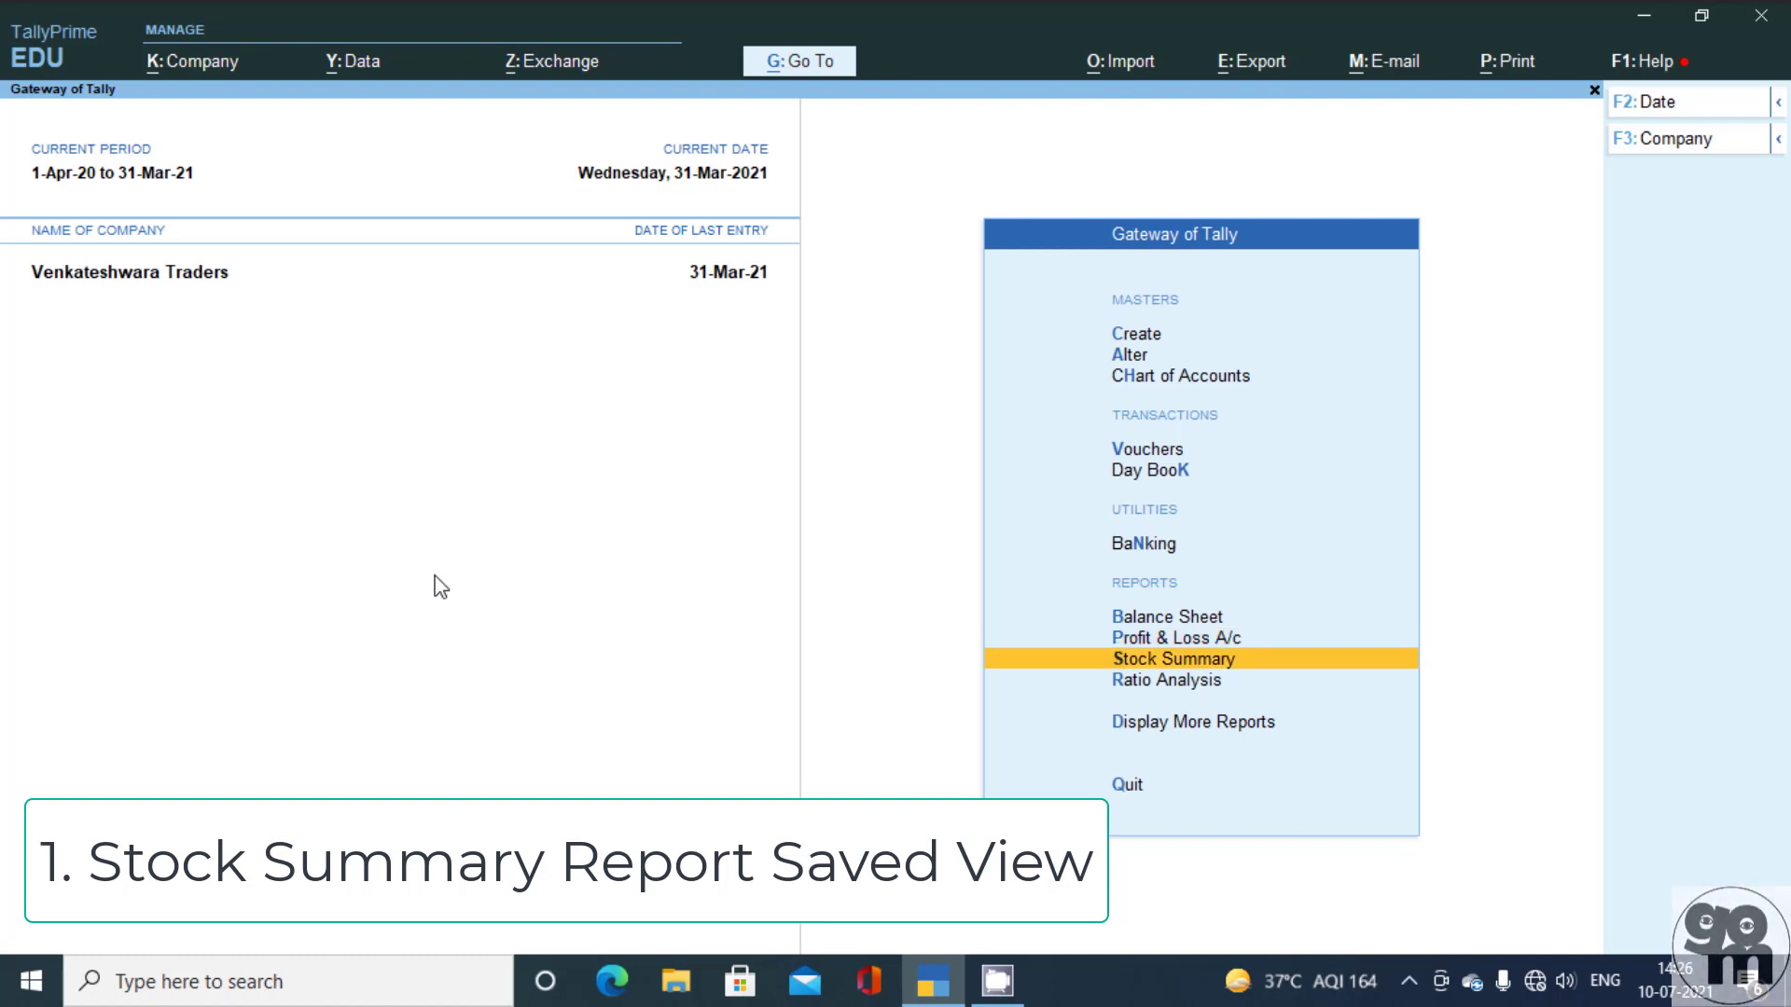
key("Return")
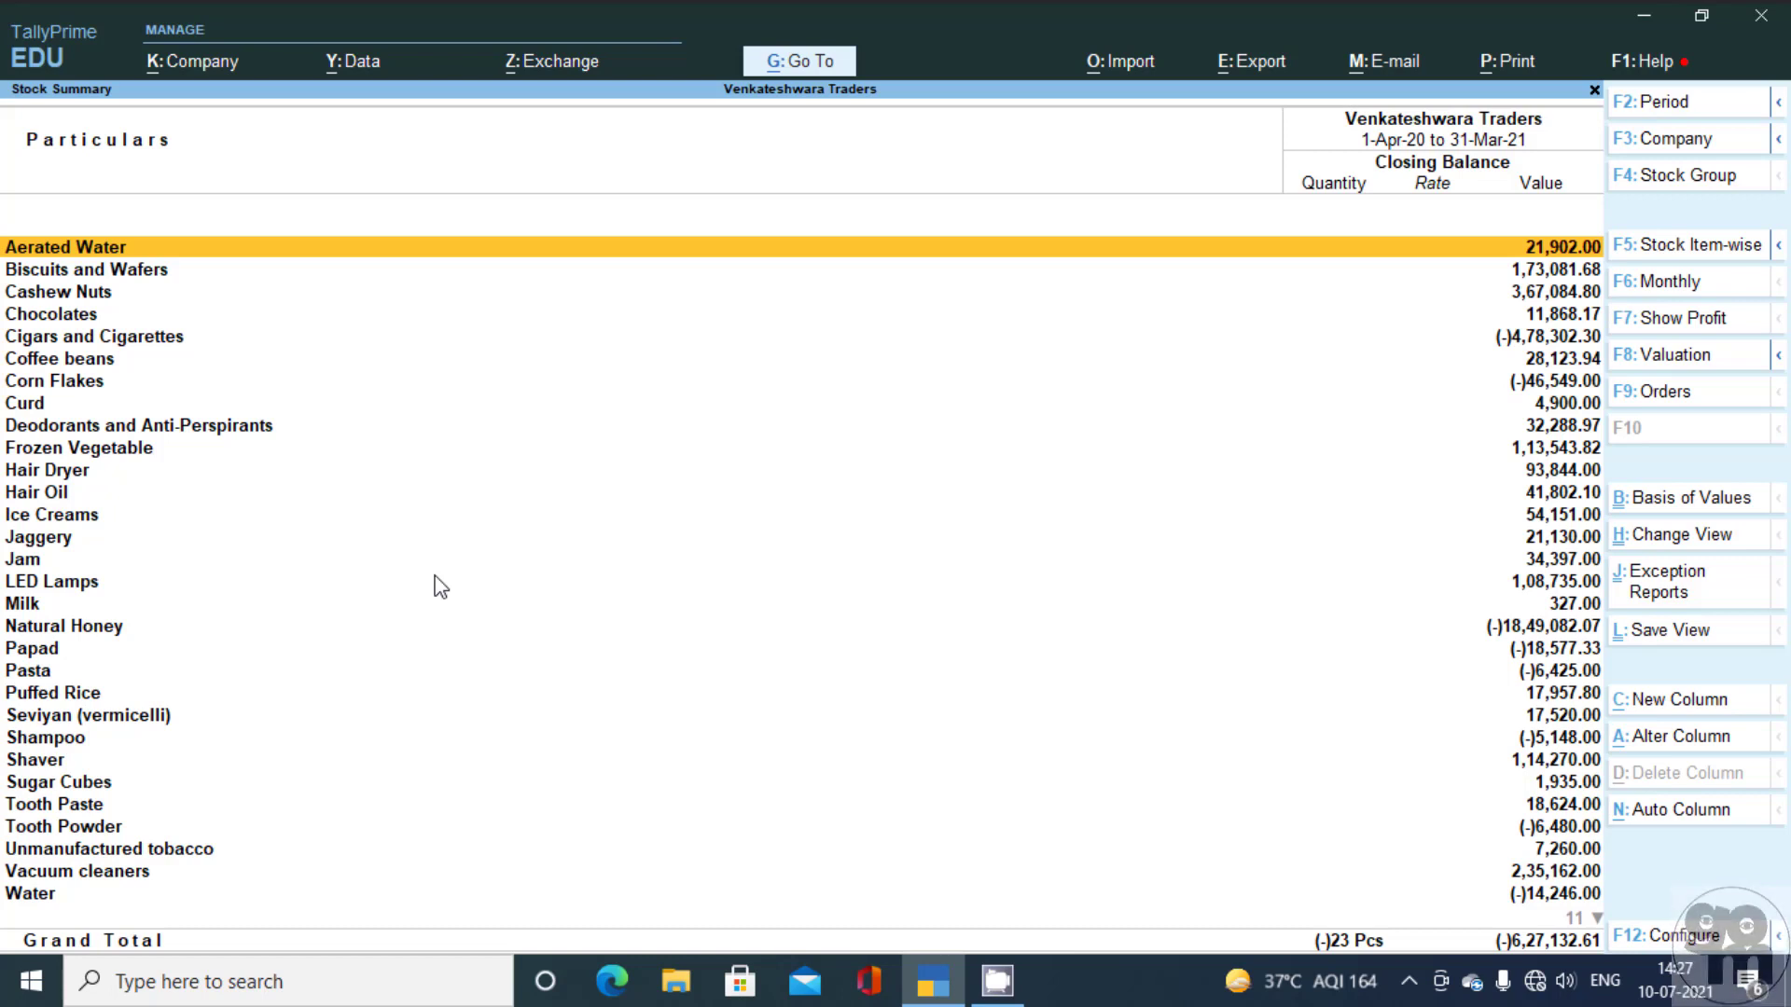
key("F5")
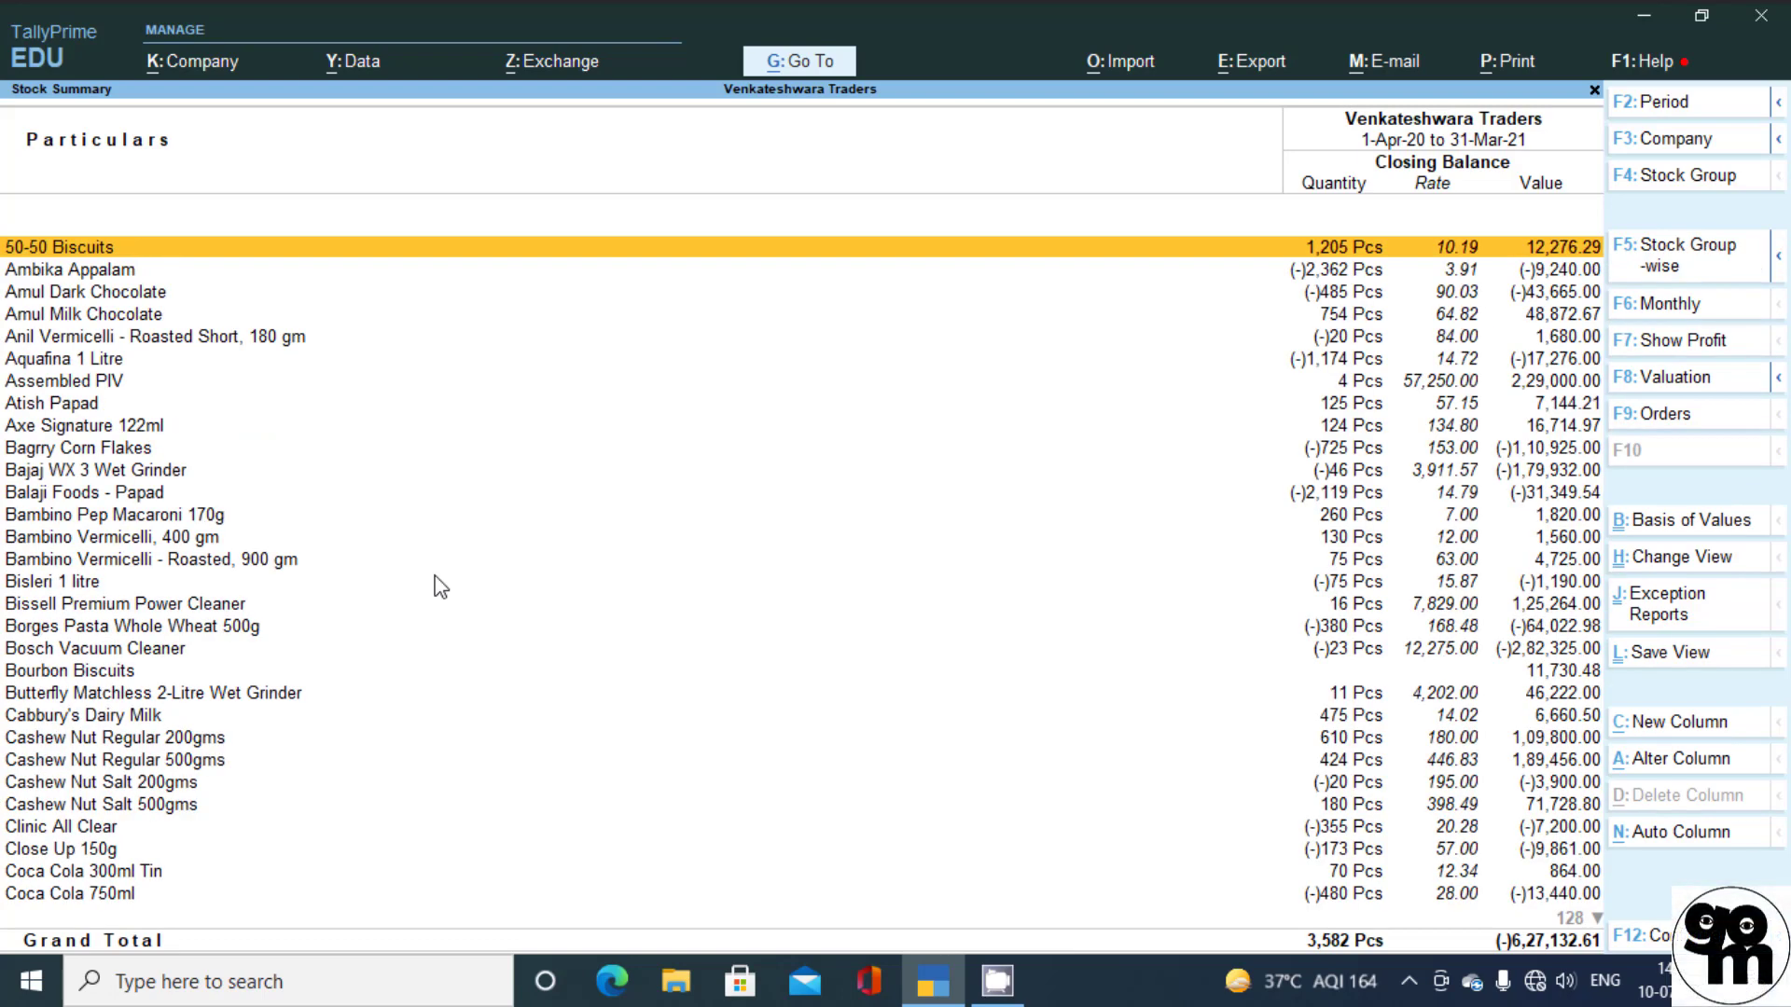
- Configure the stock summary to show opening balance, goods inwards and goods outwards, keeping the other options unchanged
key("F12")
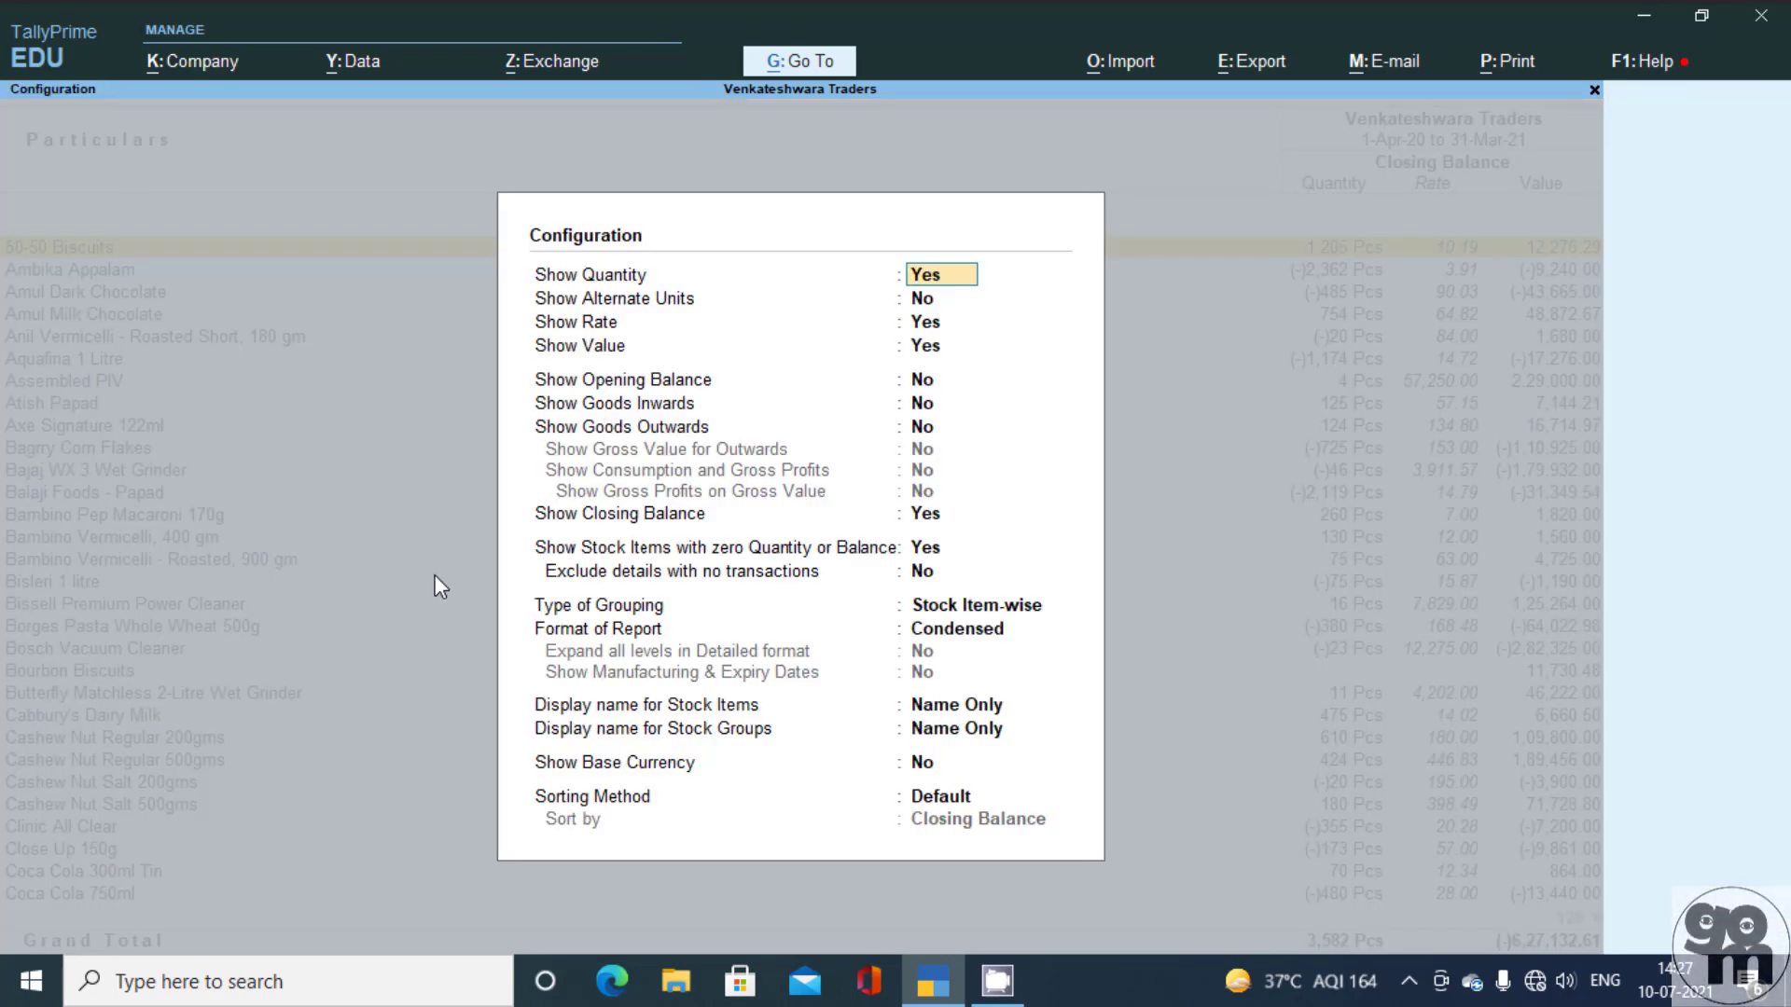
key("Return")
key("Return")
key("Return")
key("Return")
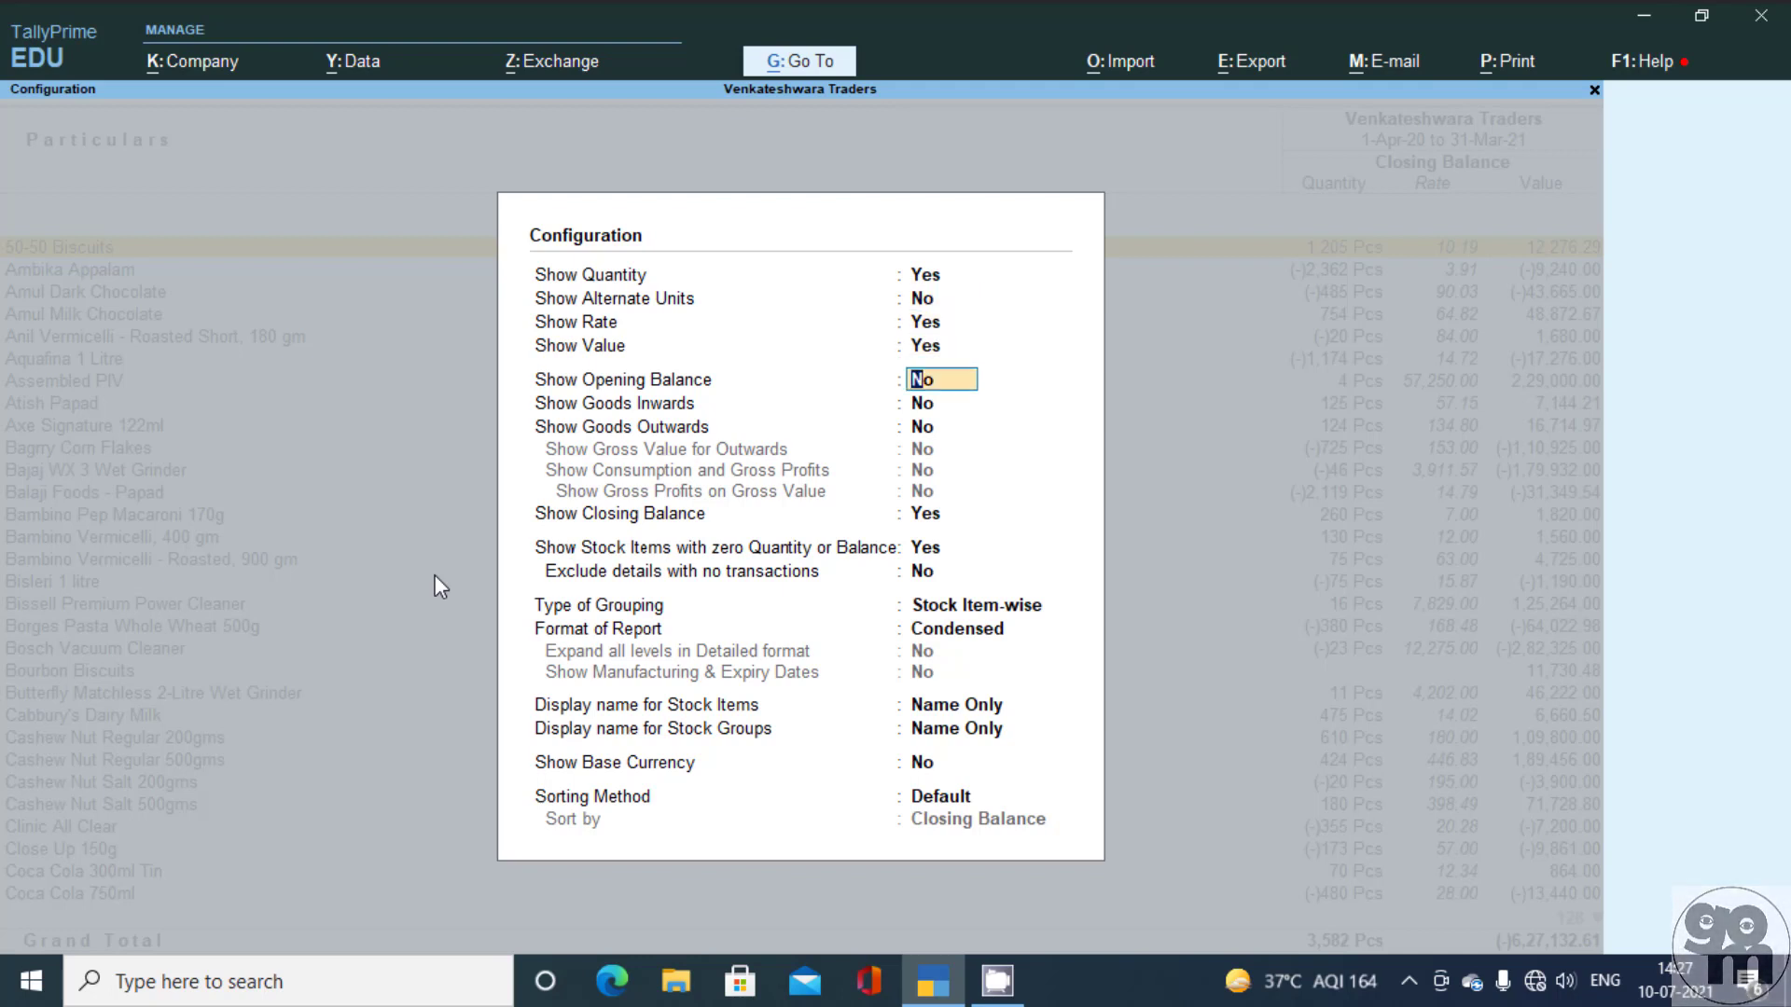
type("y")
key("Return")
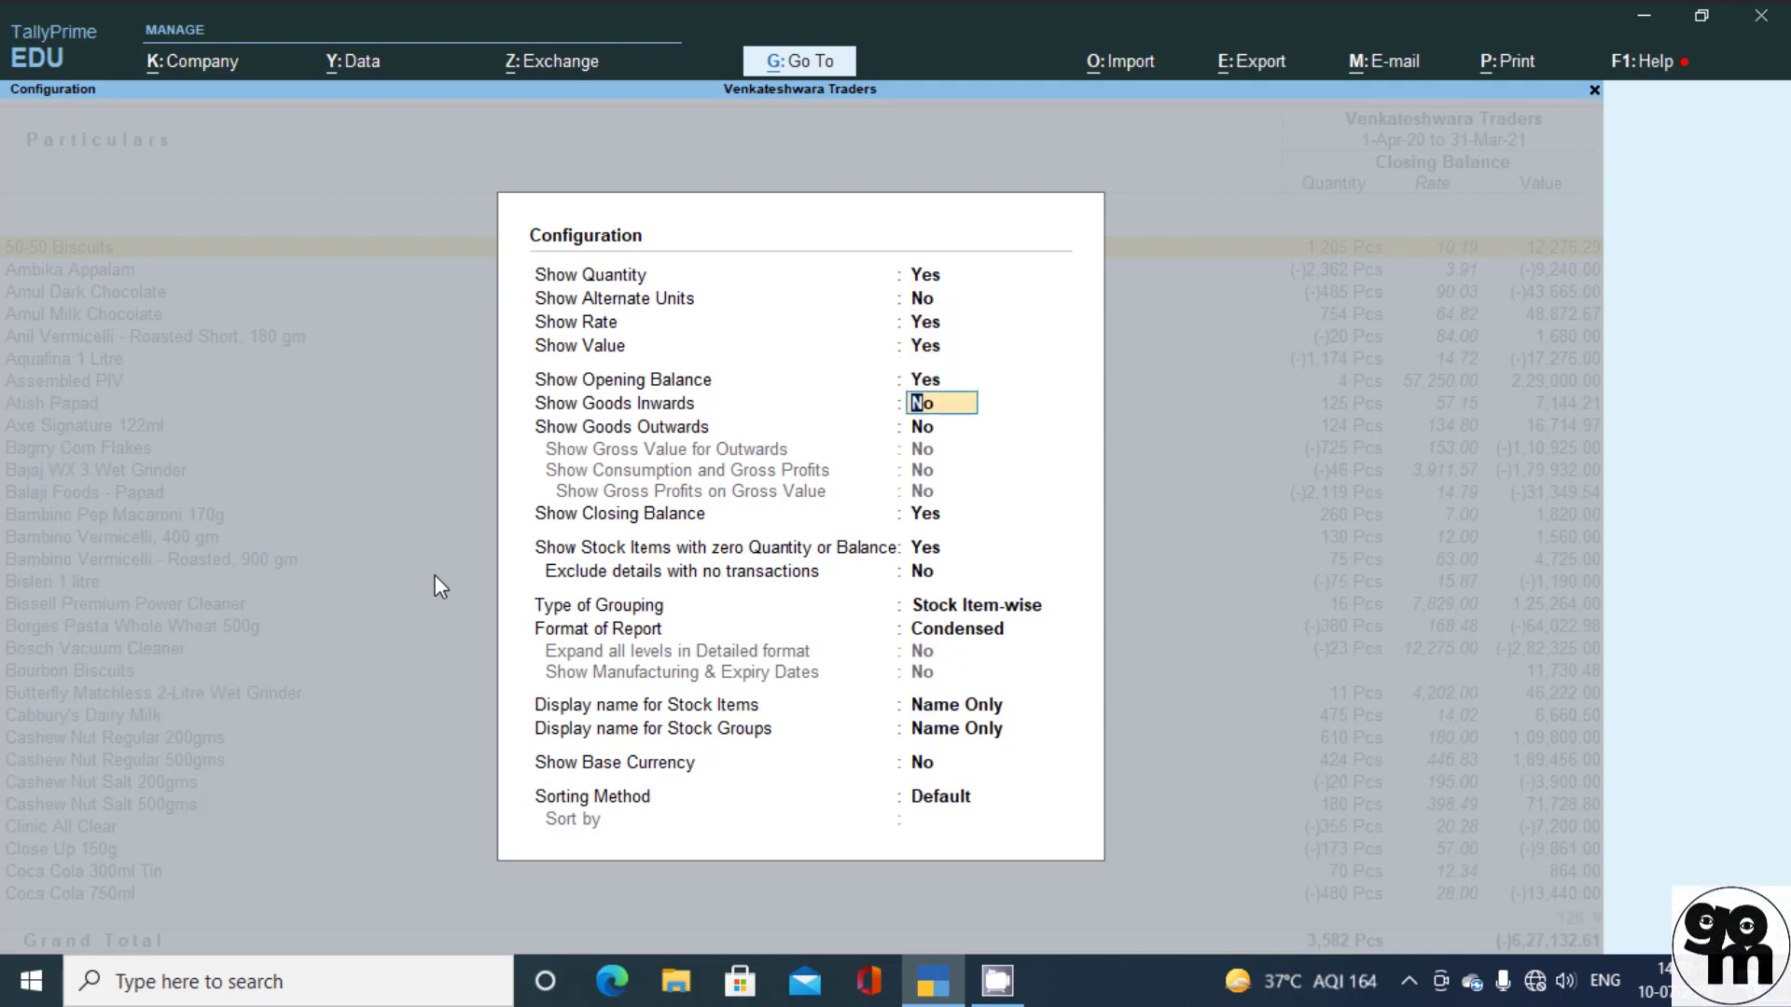
type("y")
key("Return")
type("y")
key("Return")
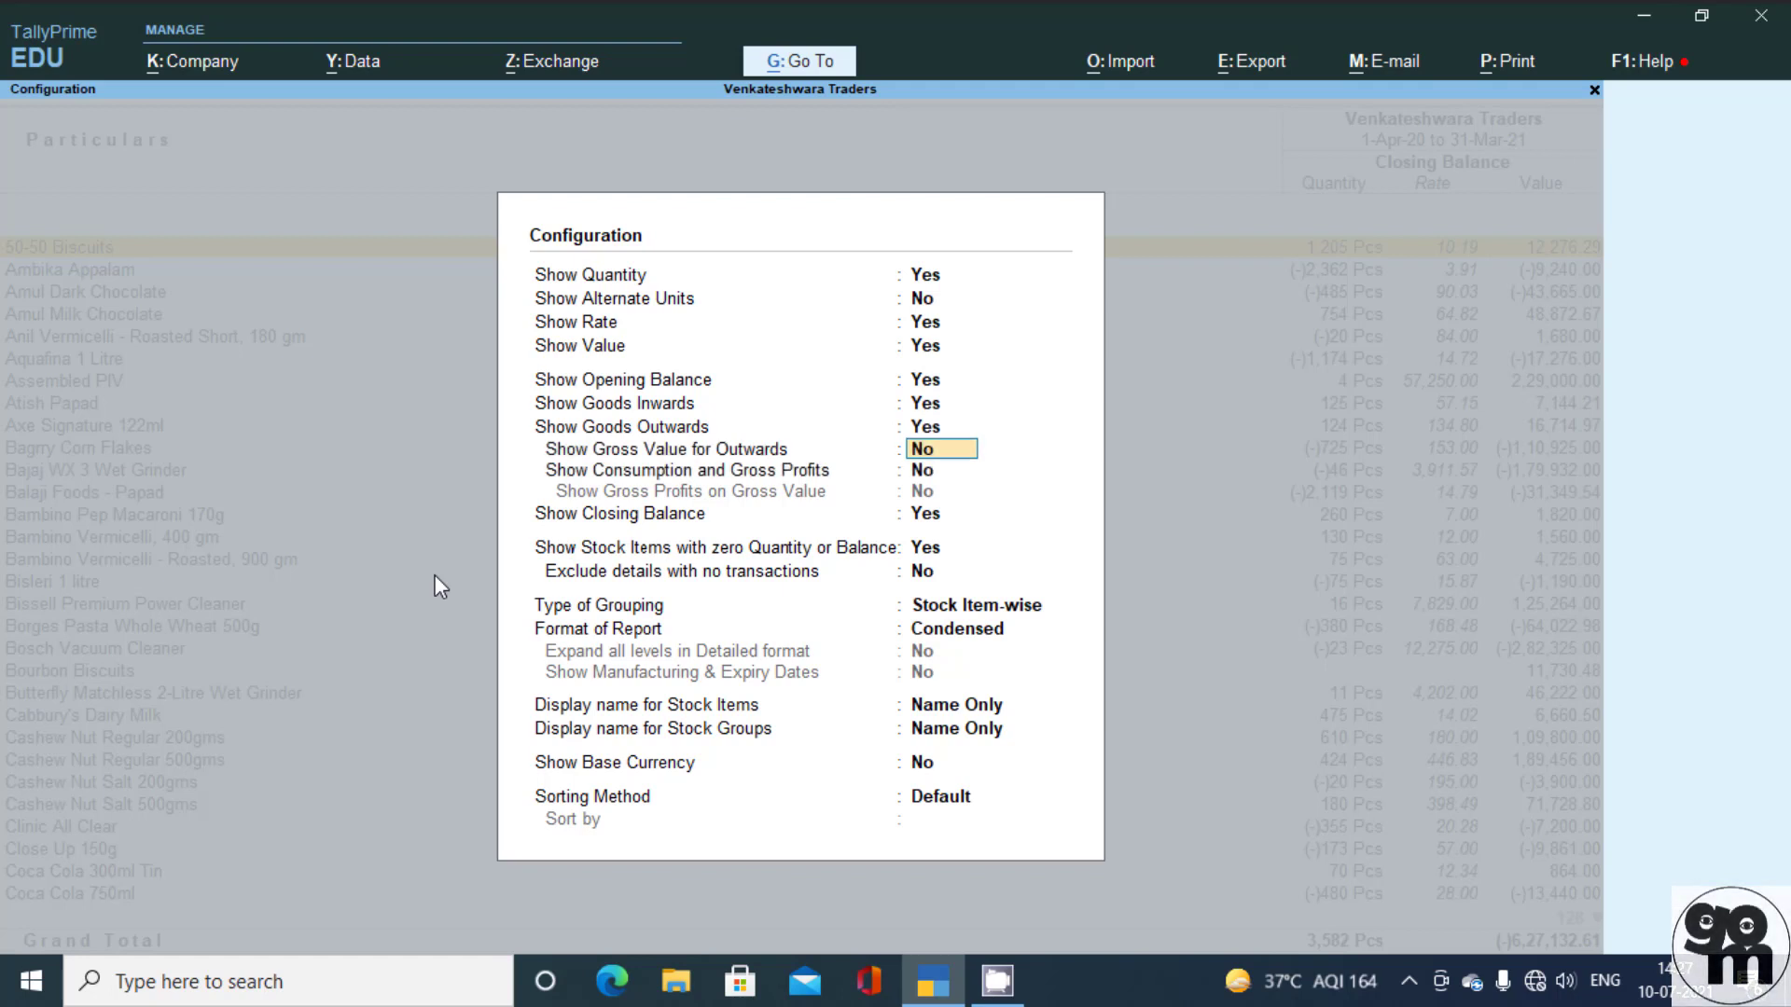
key("Return")
key("Return")
key("Return")
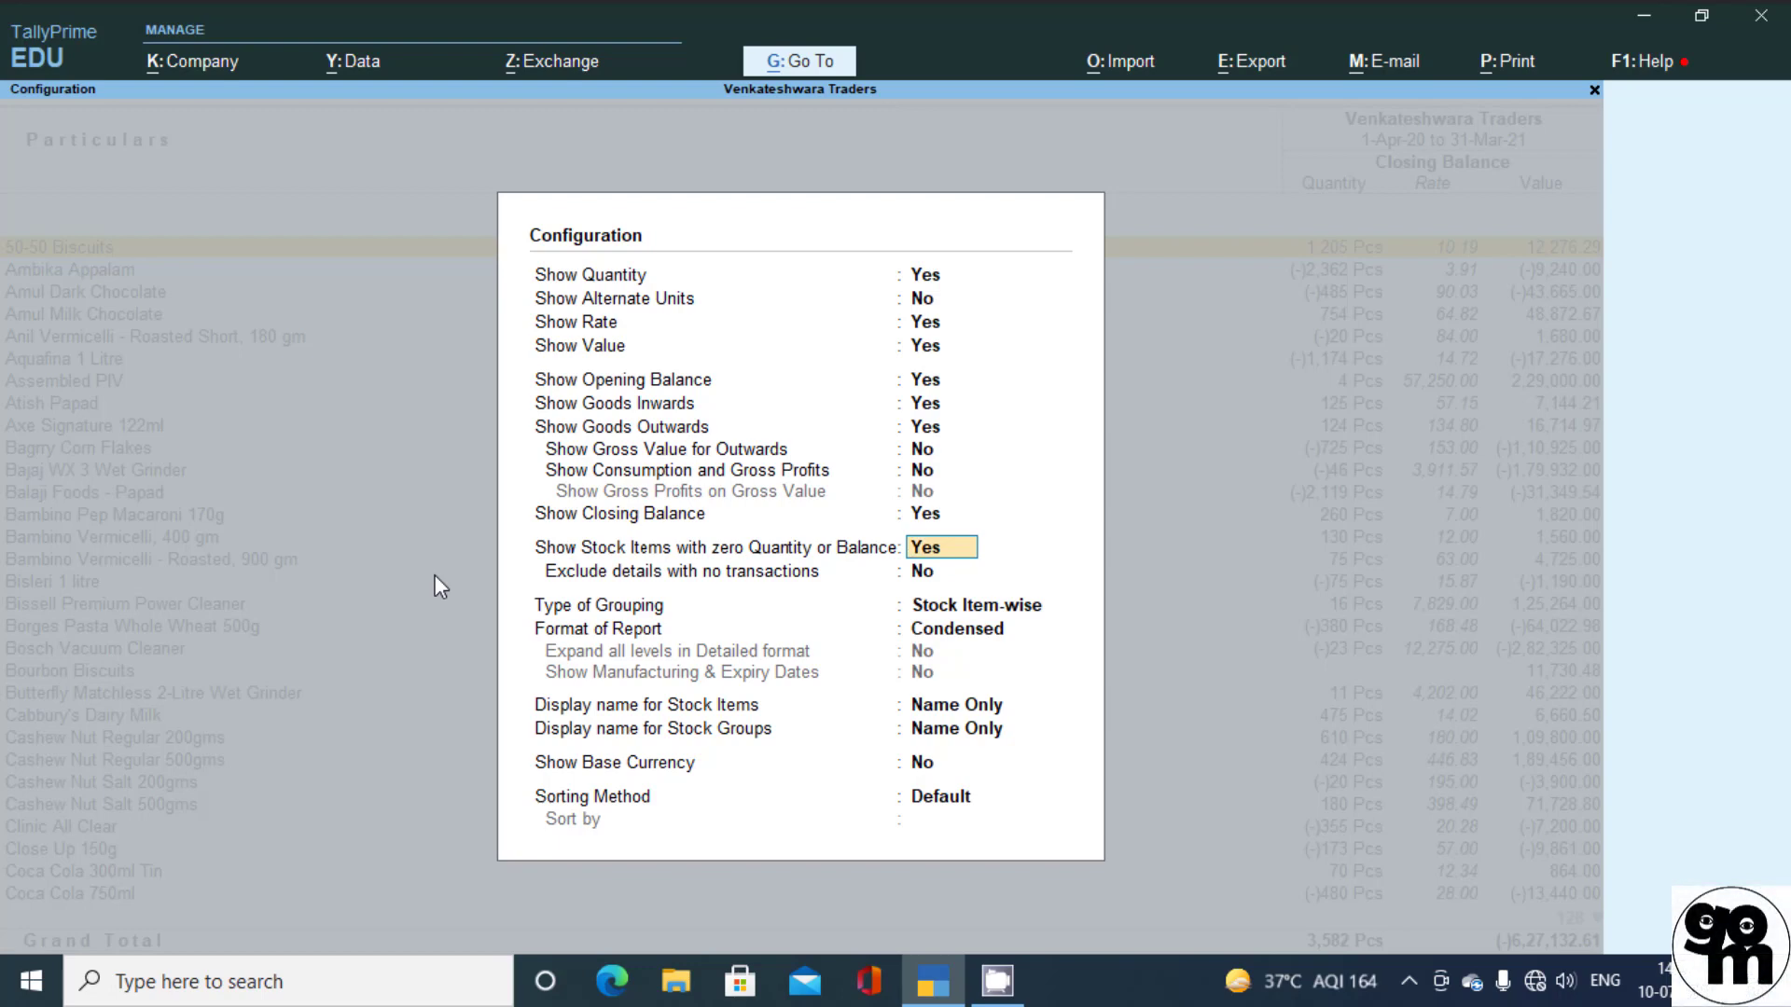
key("Return")
key("Return")
key("Return")
key("Return")
key("Return")
key("Return")
key("Return")
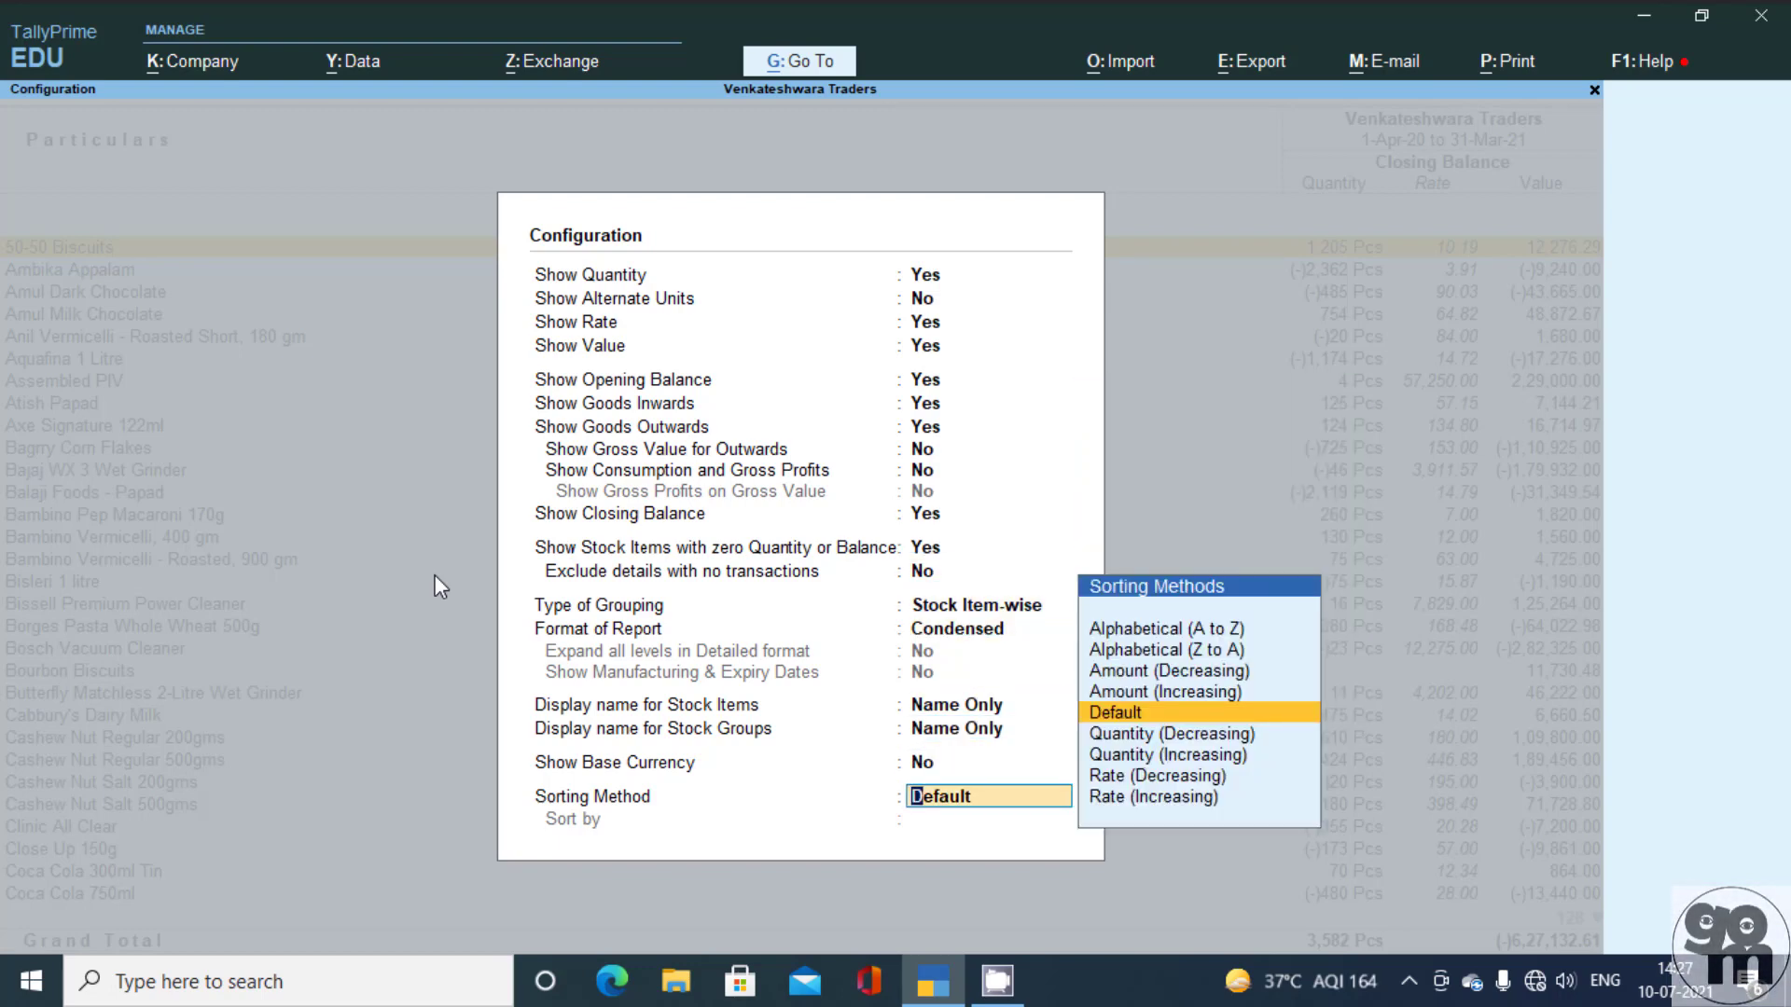
key("Return")
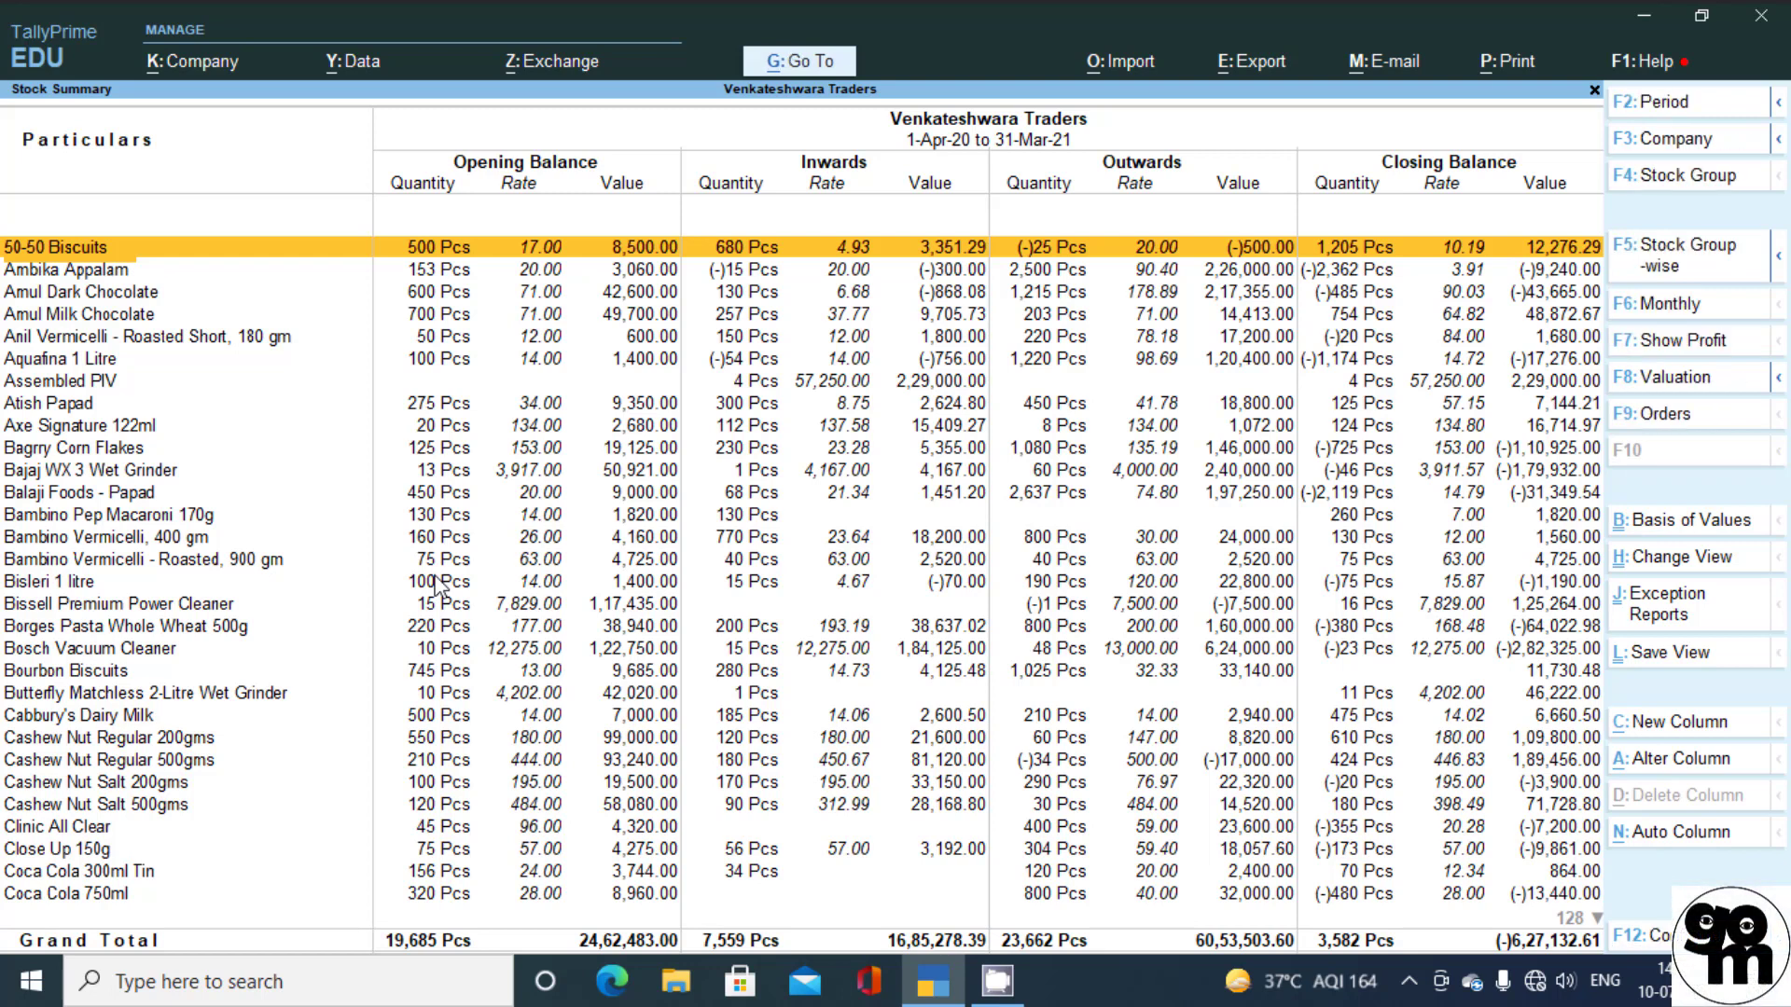
- Set the stock summary's period from 1-7-2020 to 31-7-2020
key("F2")
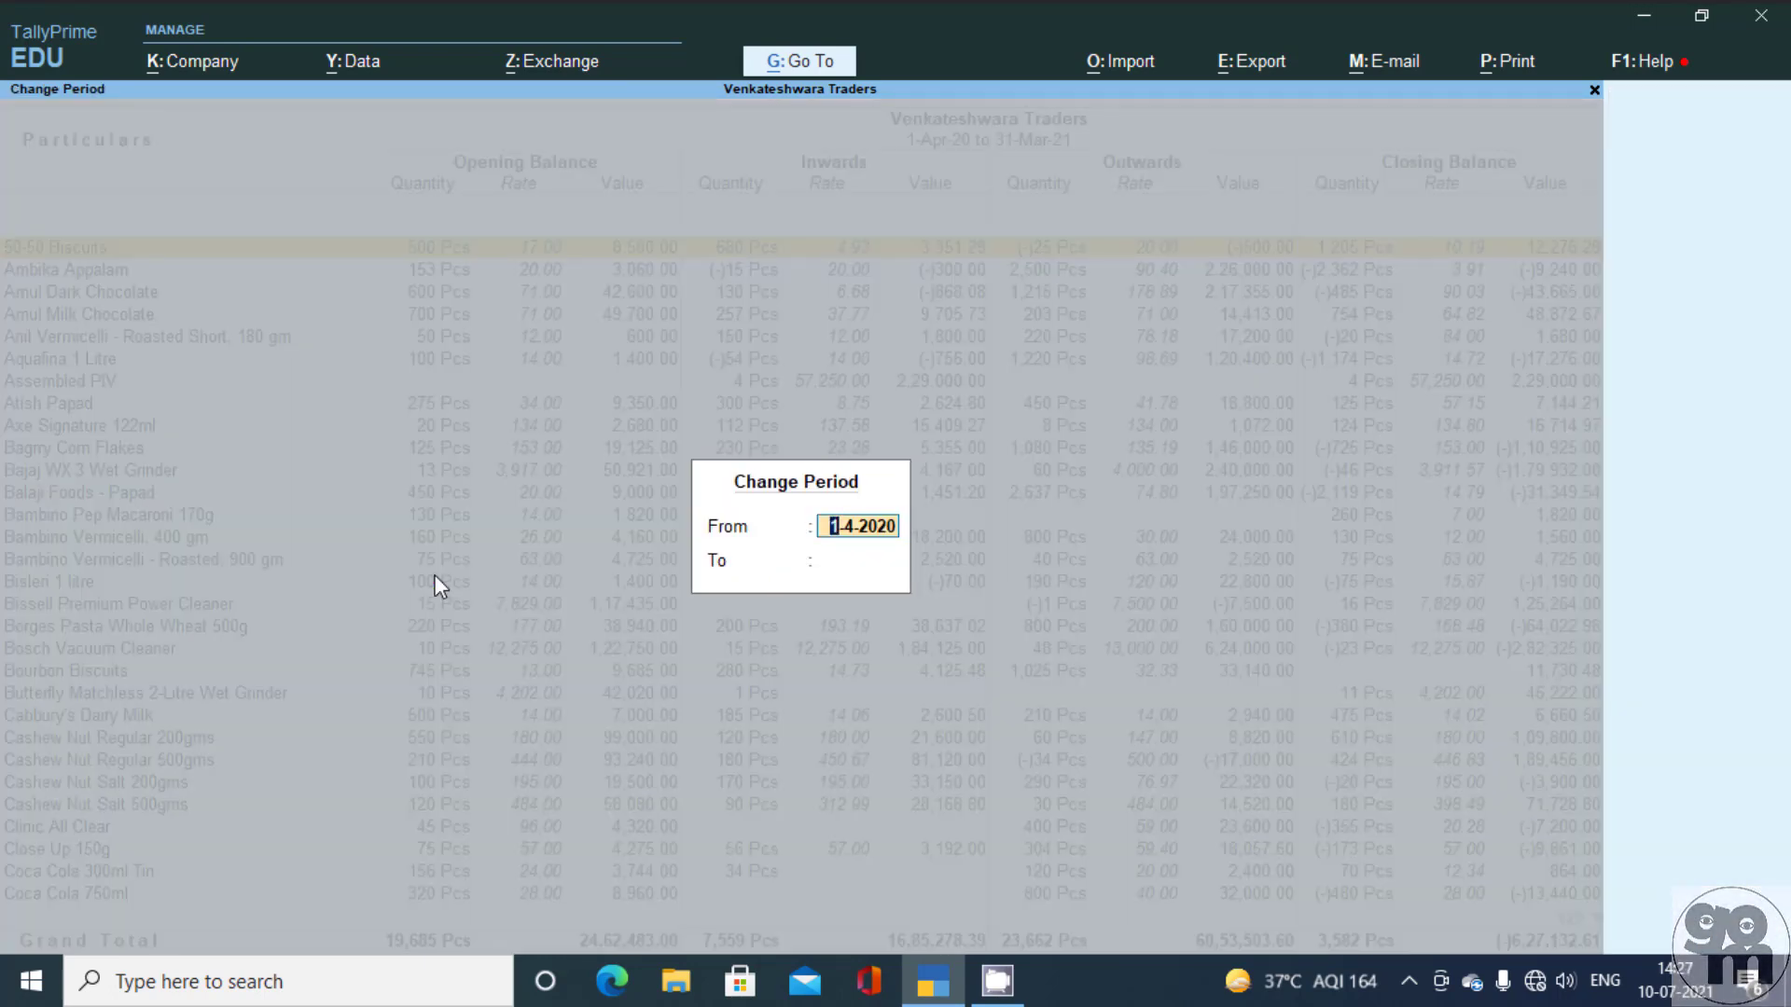
type("1.7")
key("Return")
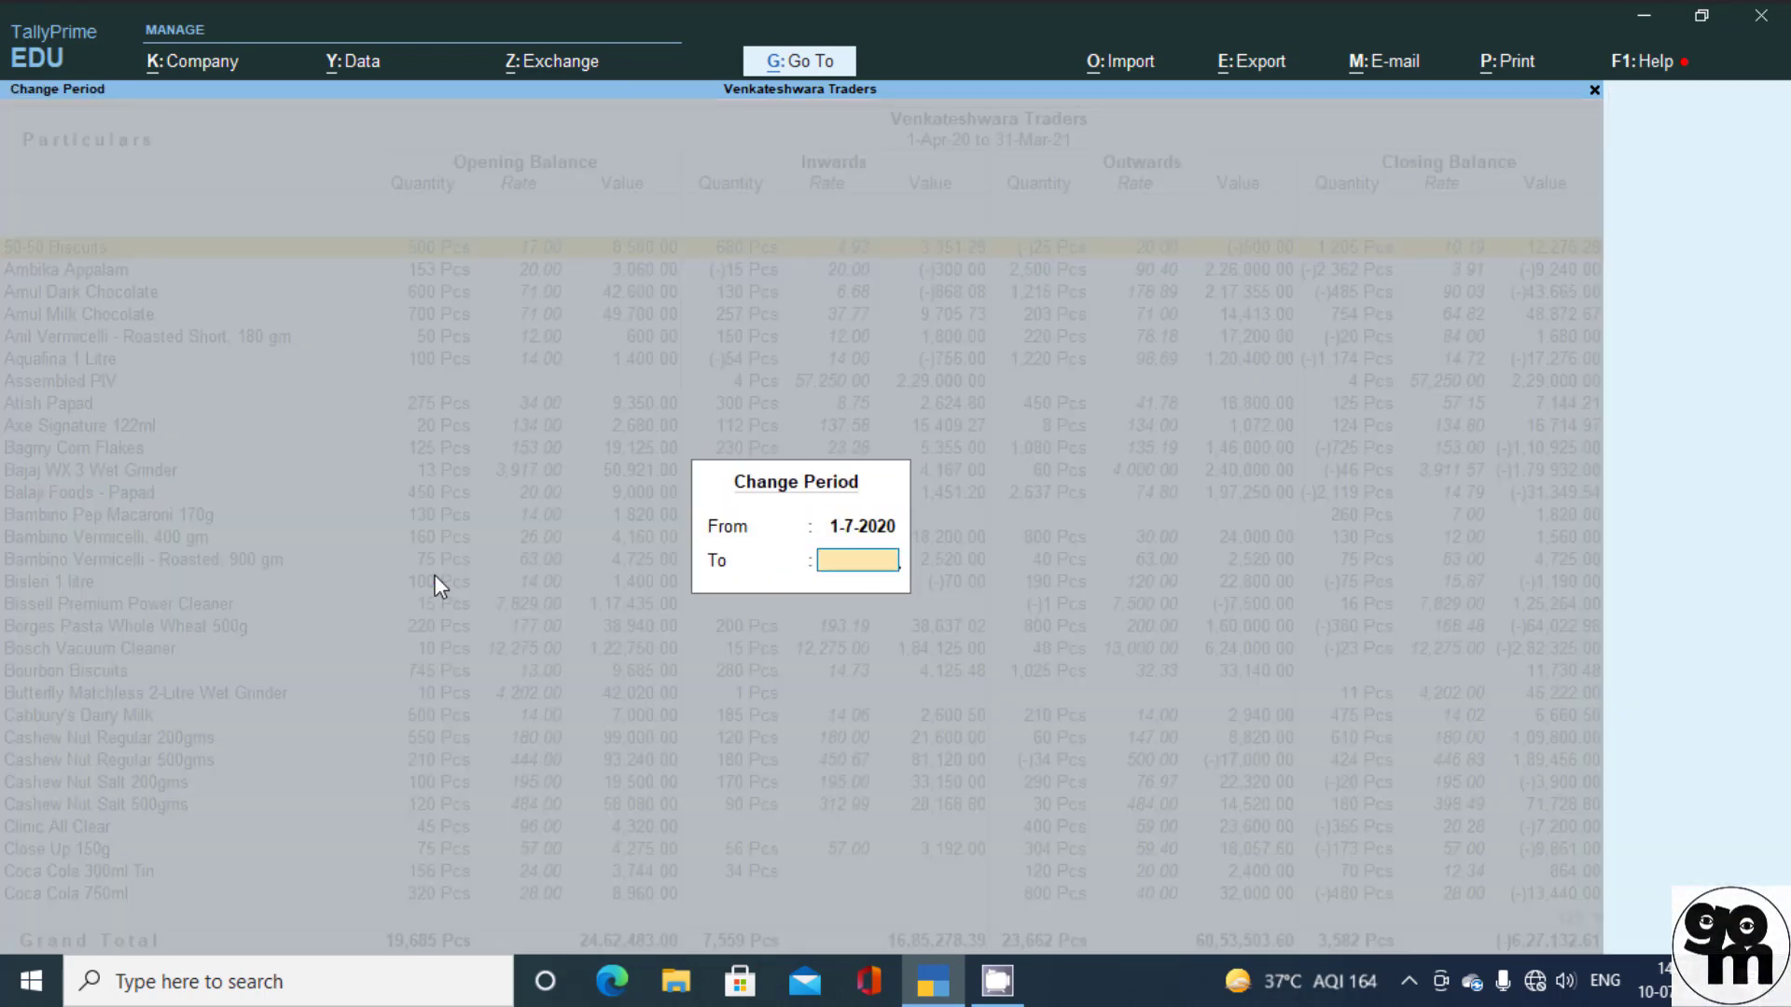
type("31.7")
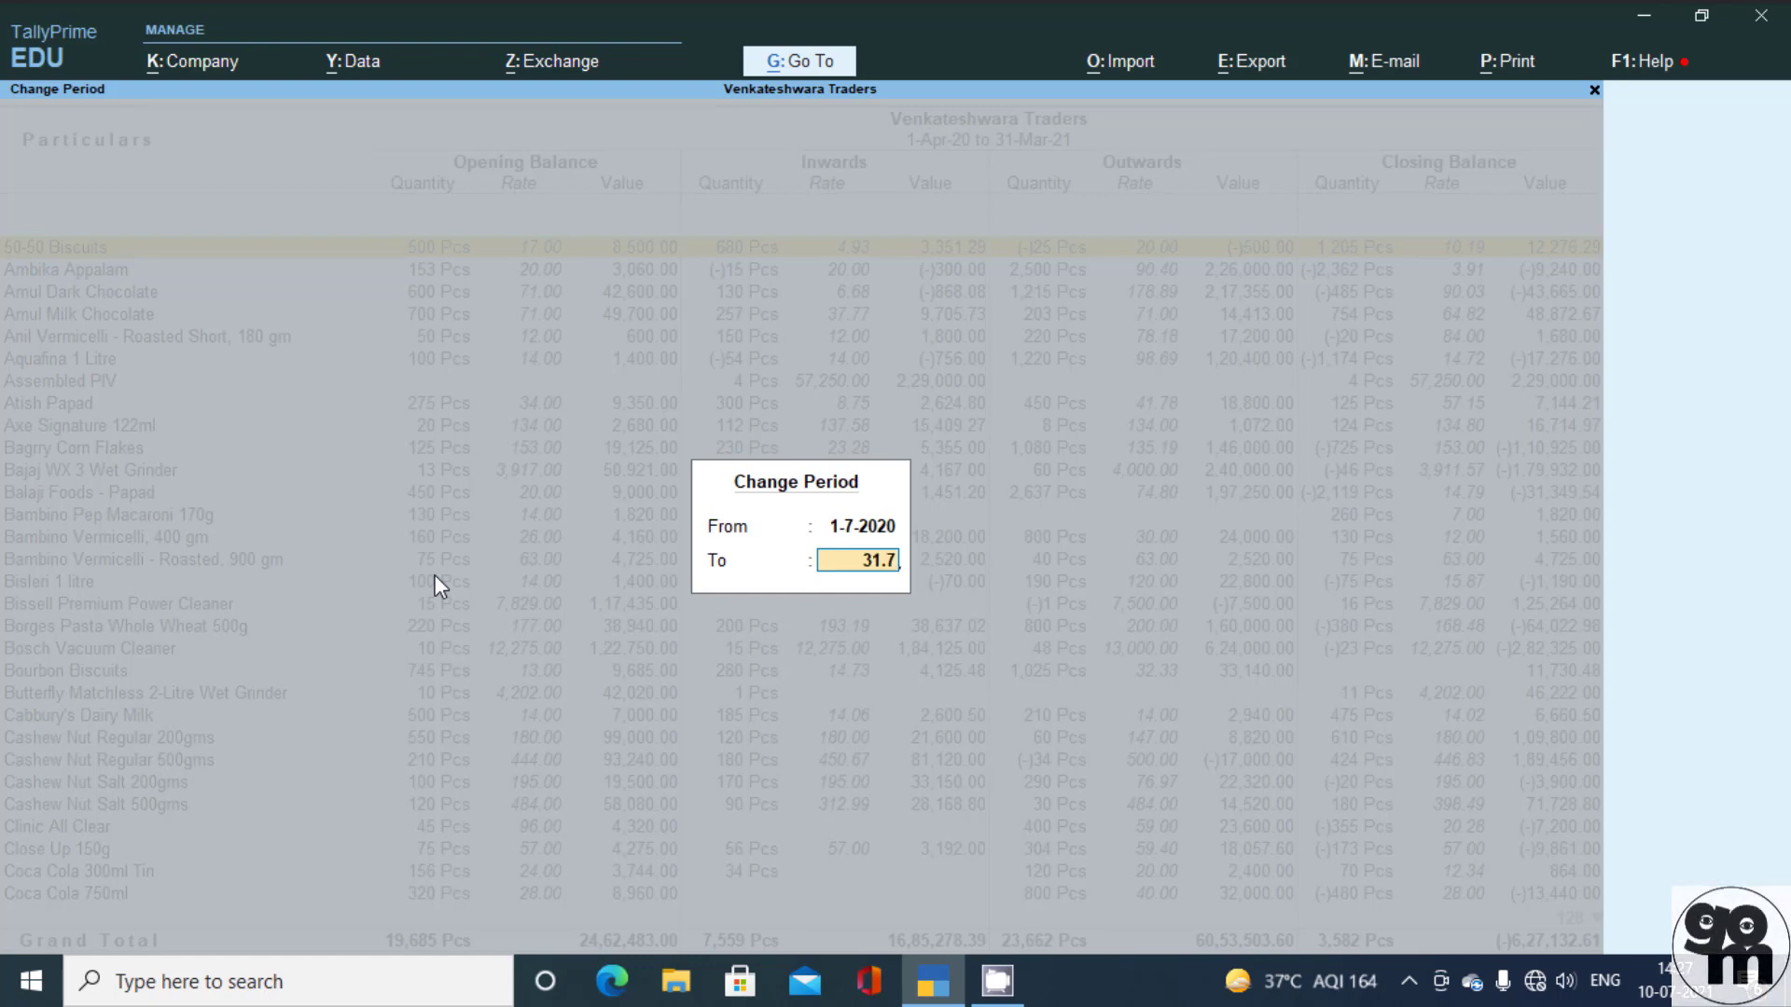
key("Return")
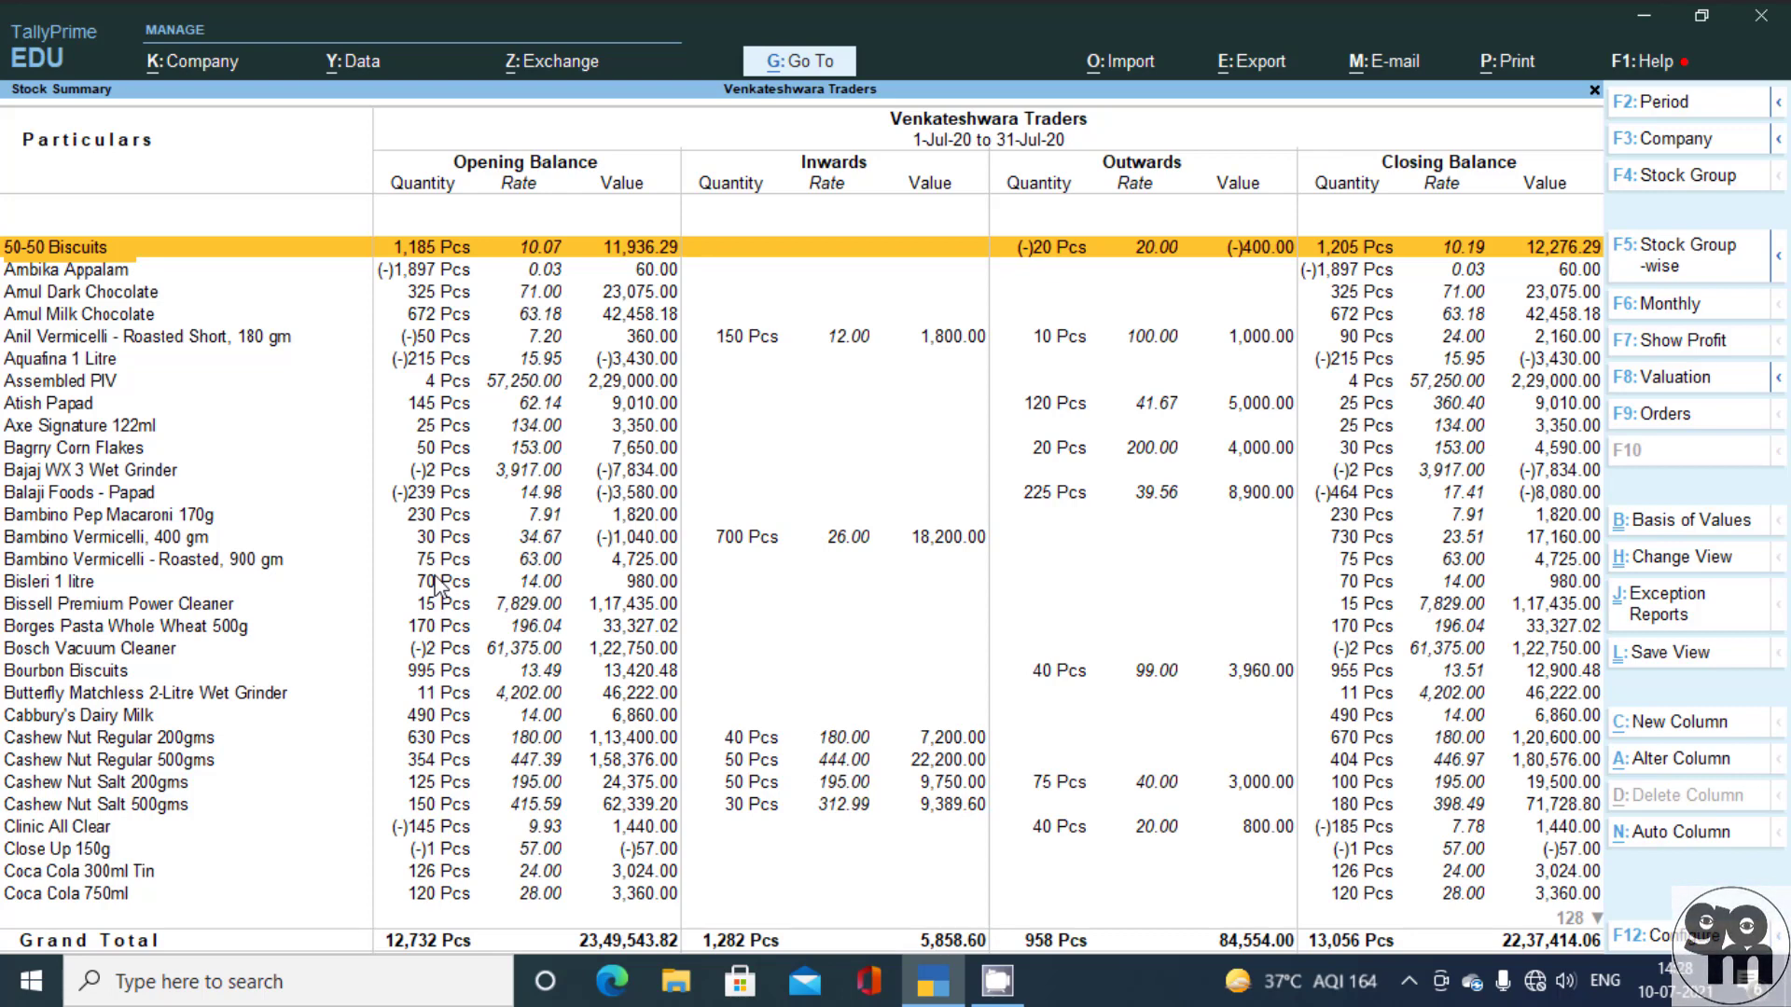
key("ctrl")
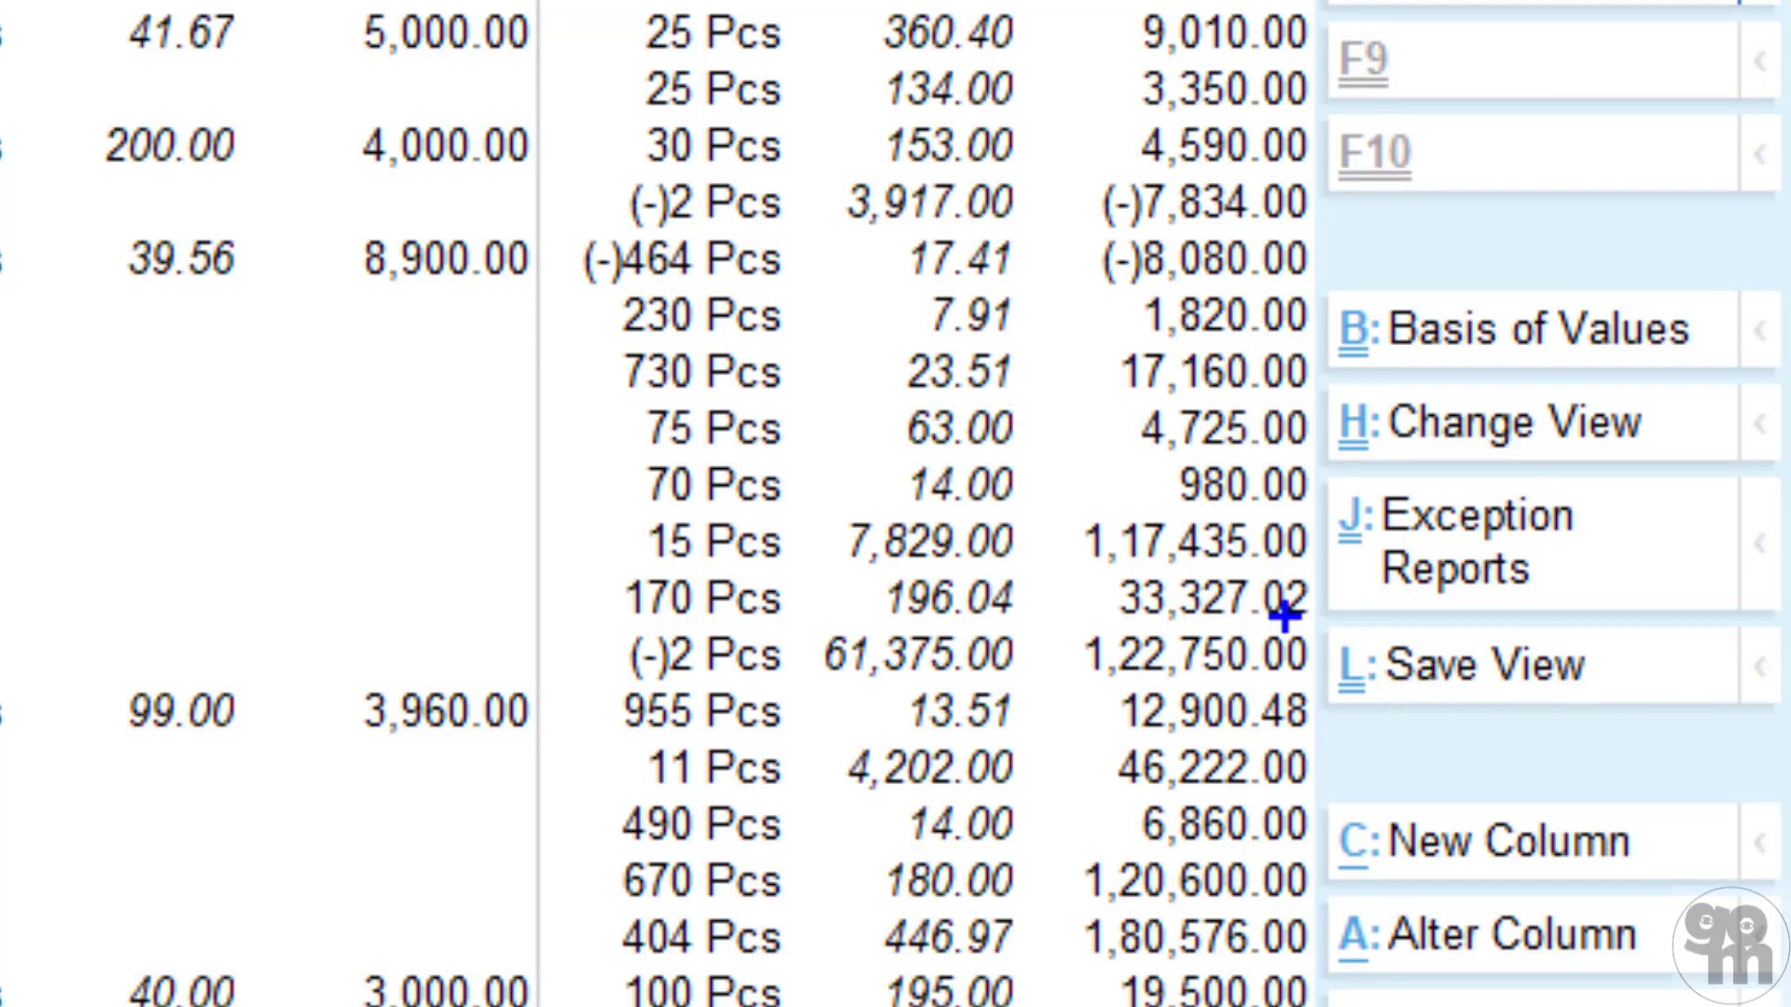
mouse_move(1283, 617)
left_mouse_down()
mouse_move(1325, 684)
mouse_move(1458, 732)
mouse_move(1711, 748)
mouse_move(1782, 724)
left_mouse_up()
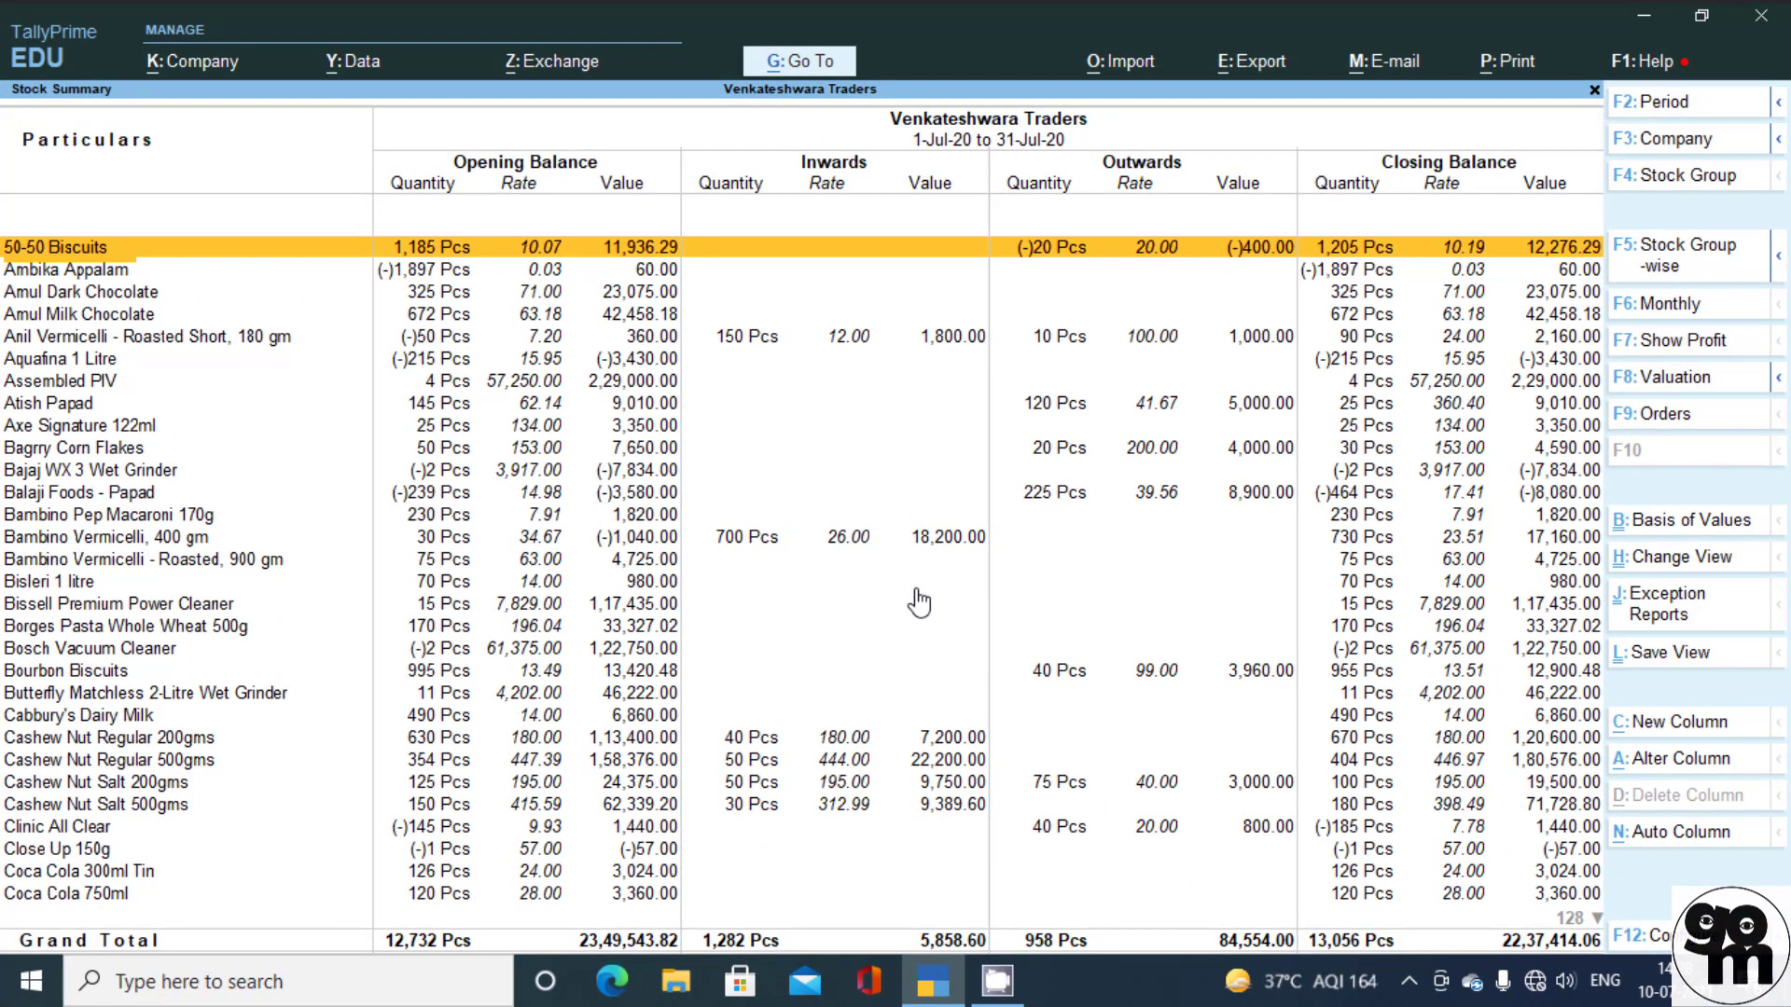
- Start saving the view as "Stock Summary - My View", making it the report's default and showing additional configuration
key("alt")
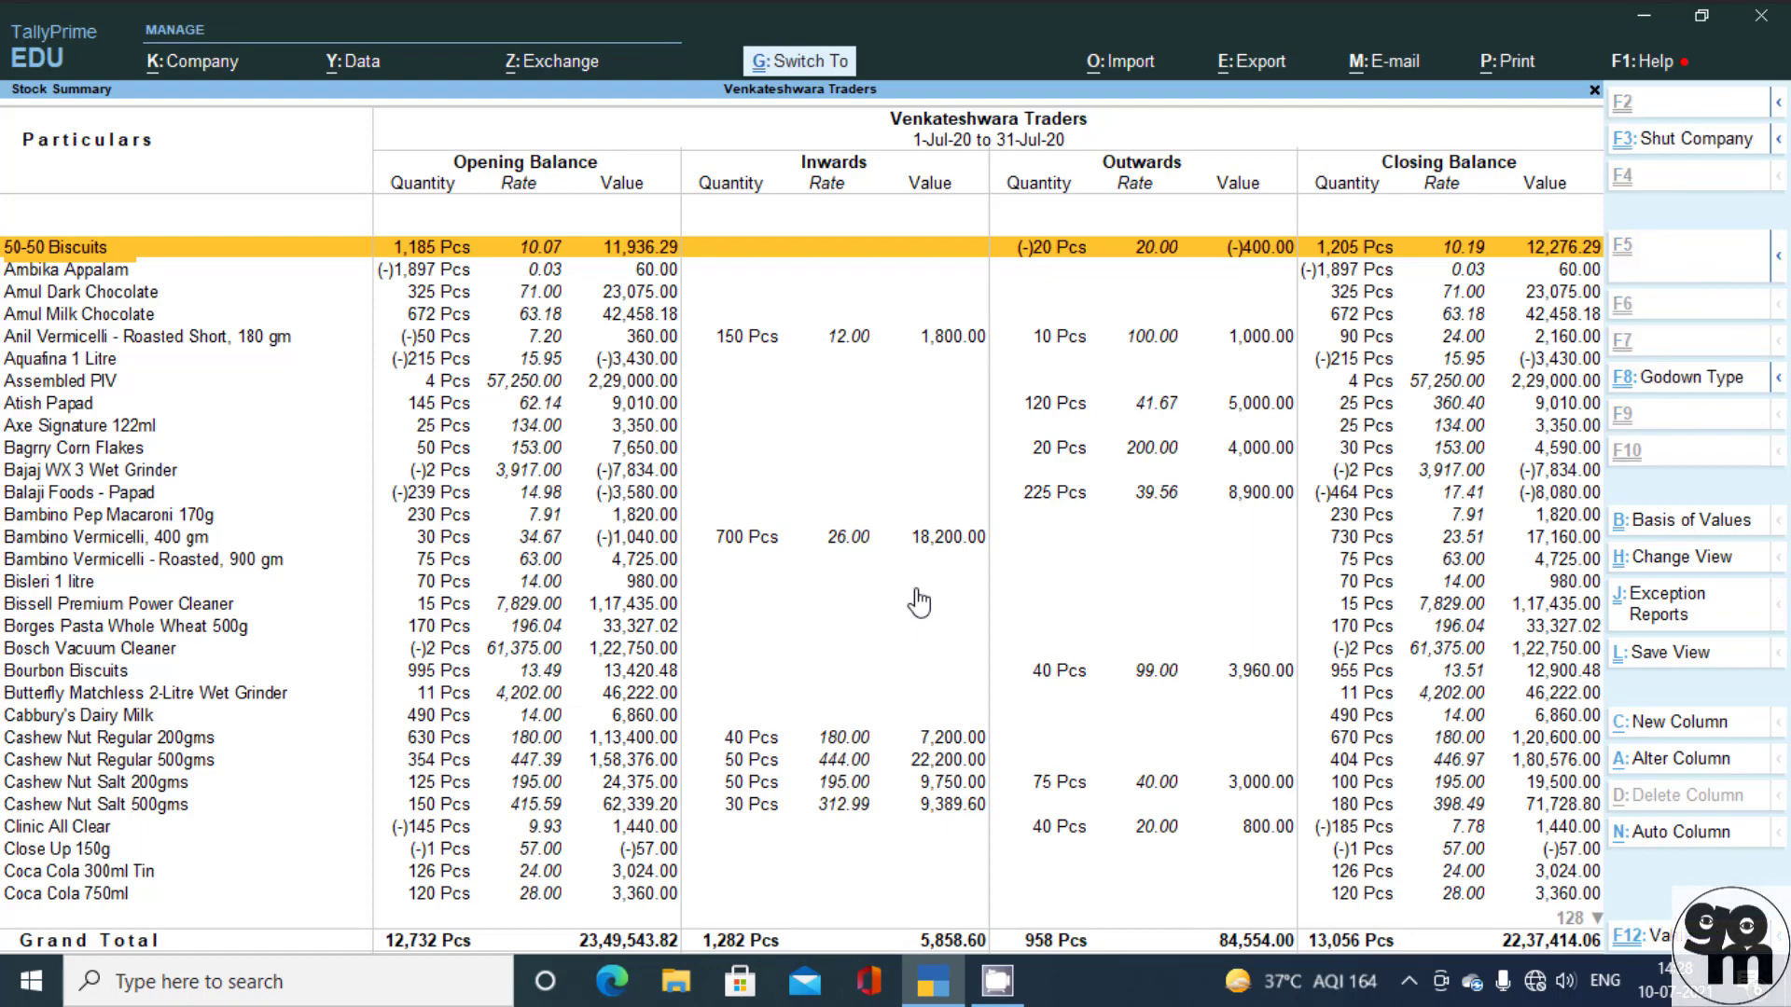
key("alt+l")
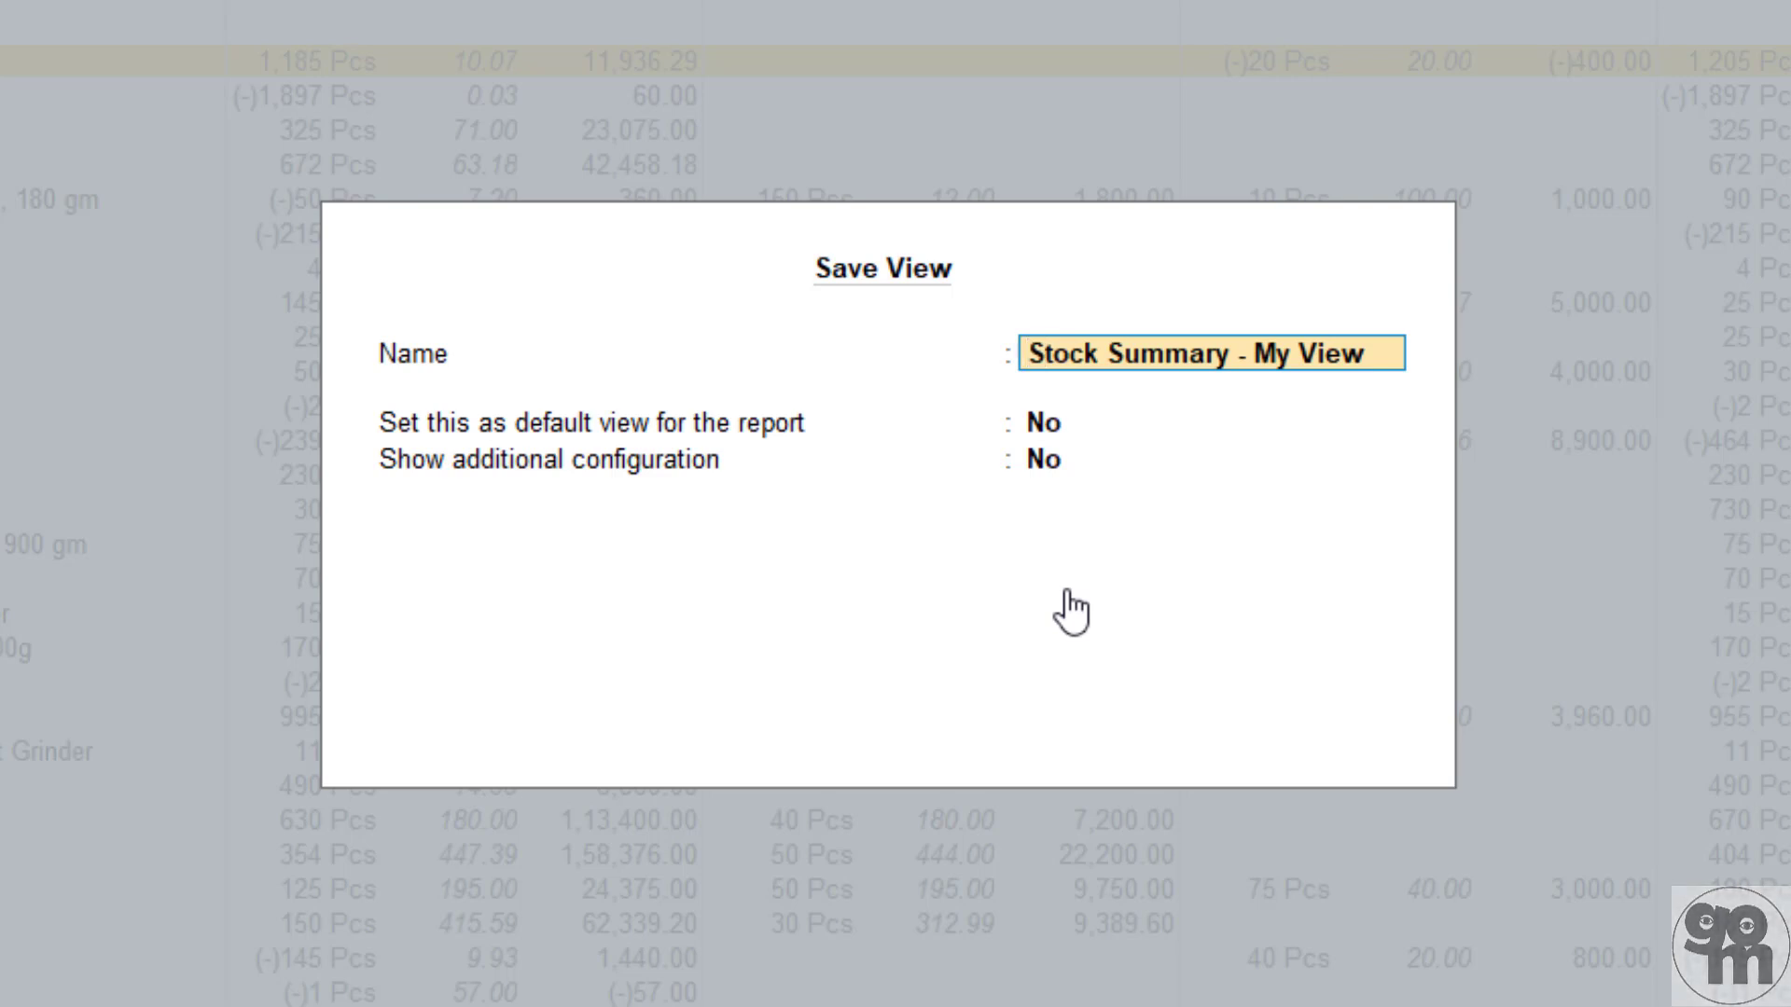
key("Return")
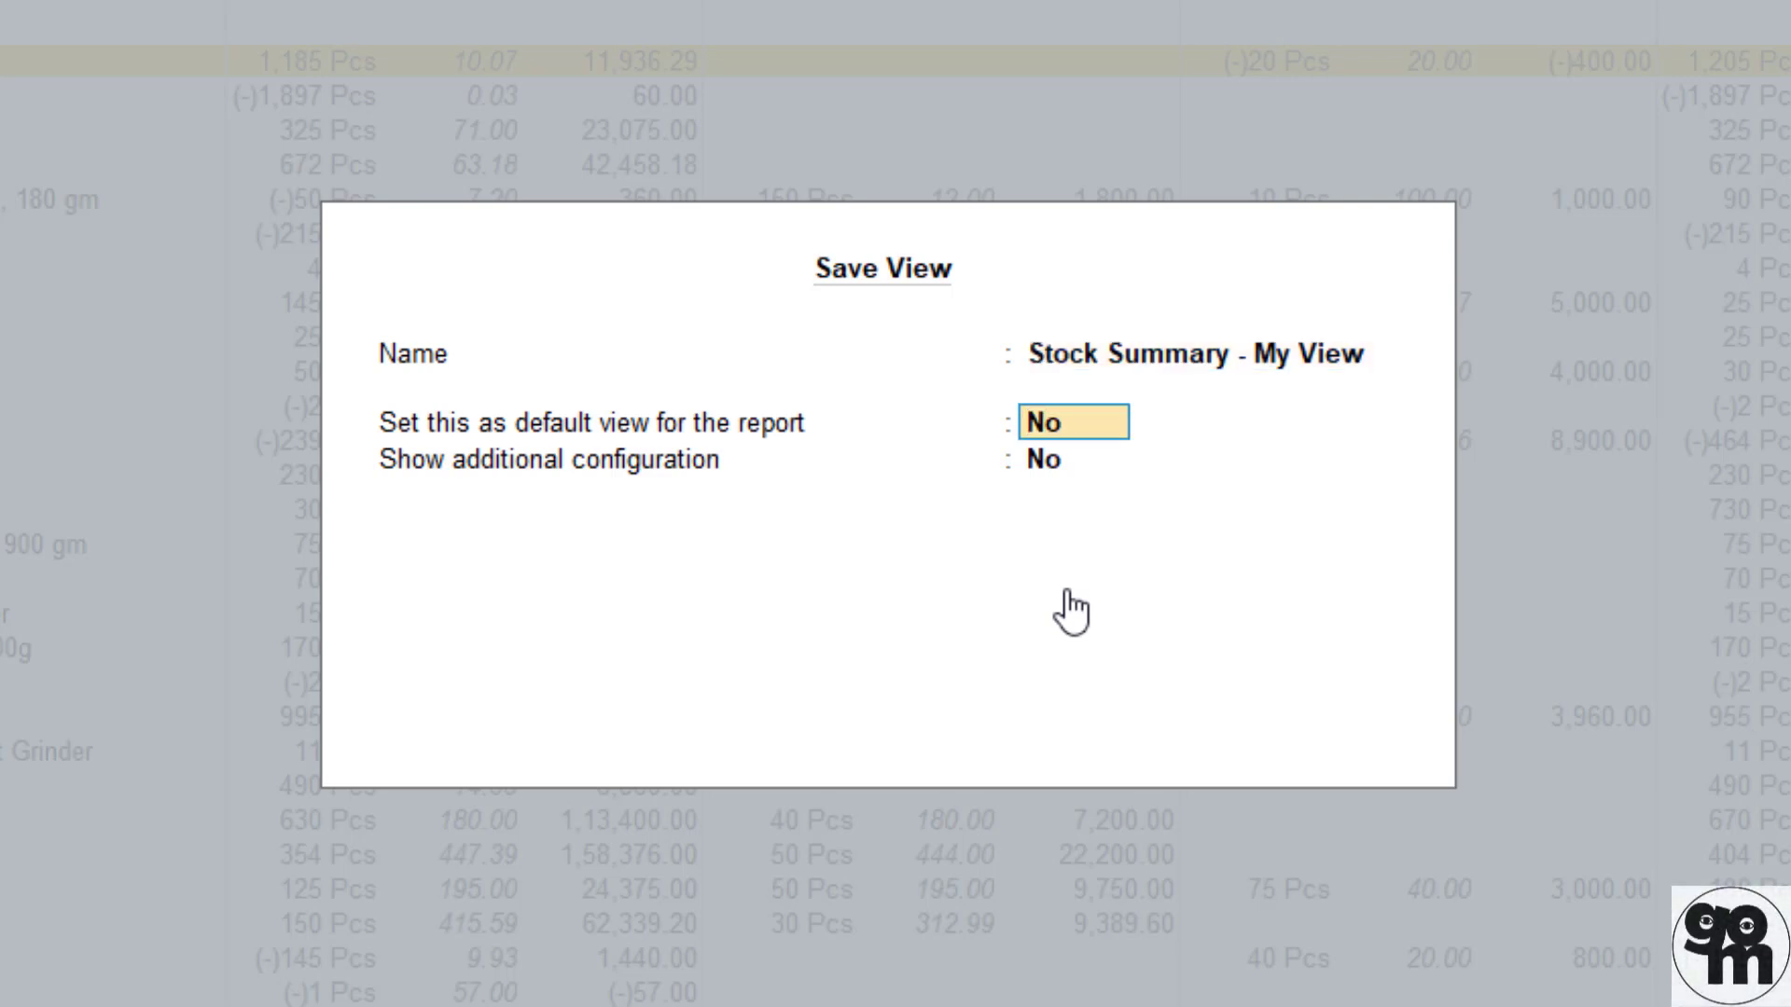
type("y")
key("Return")
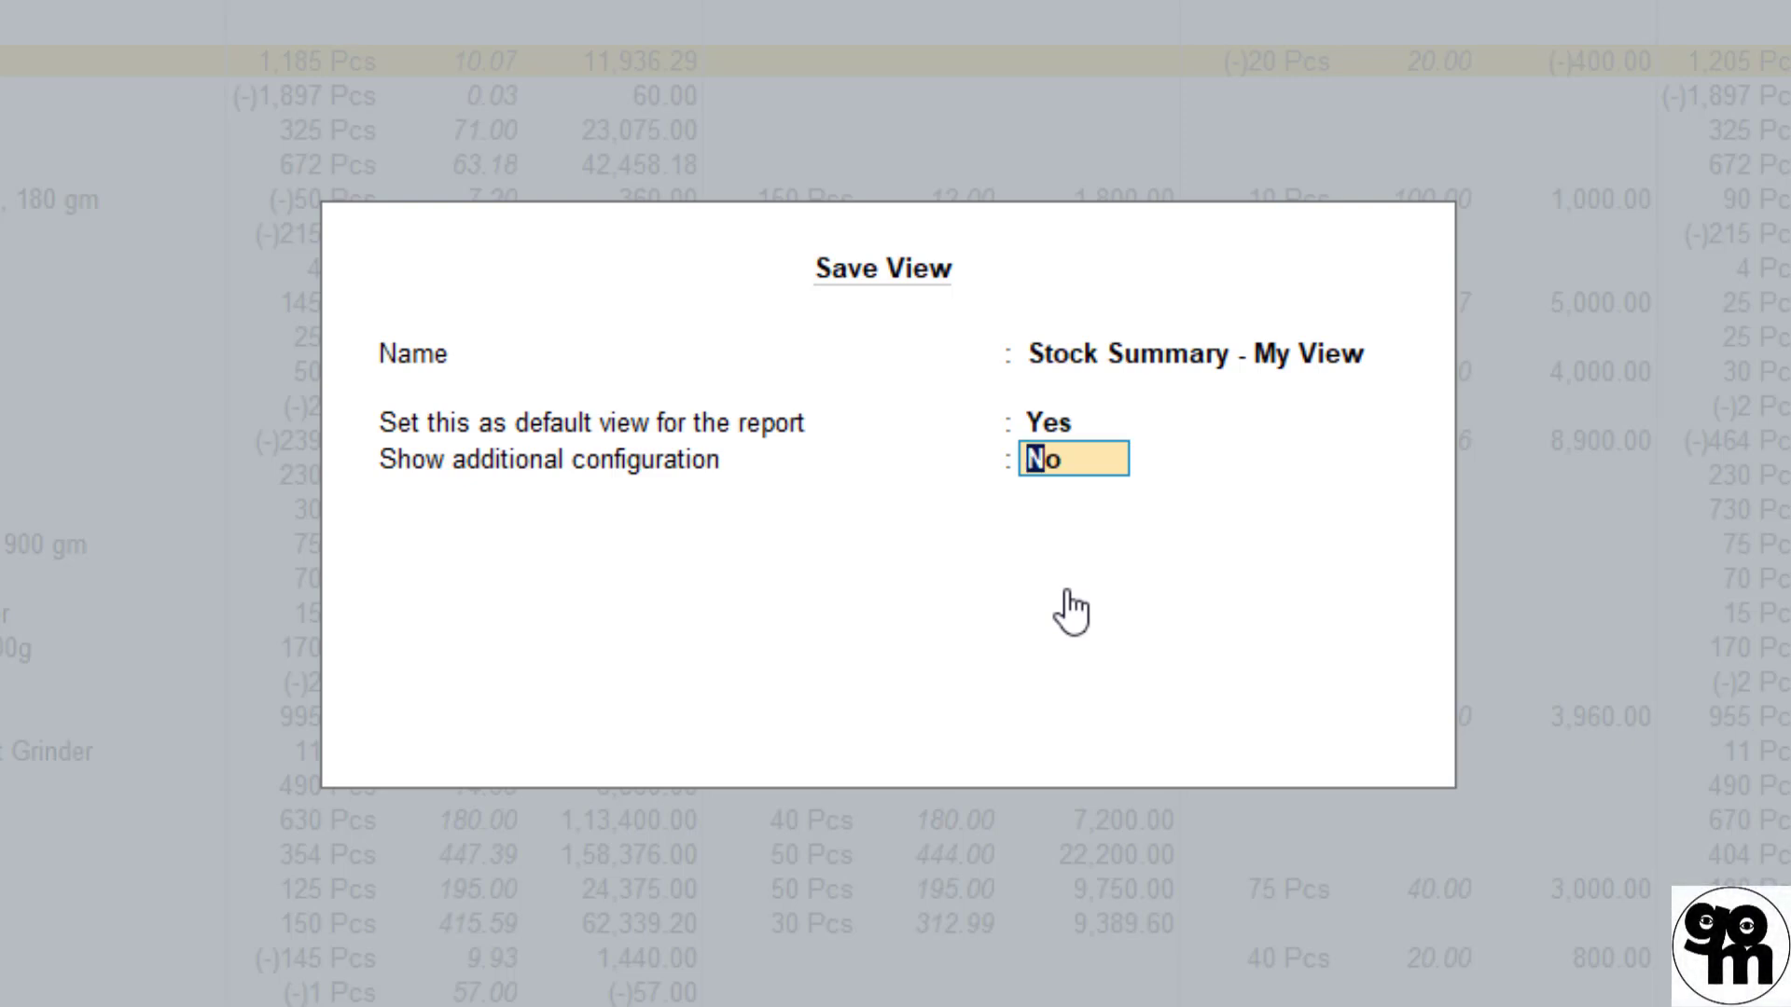
type("y")
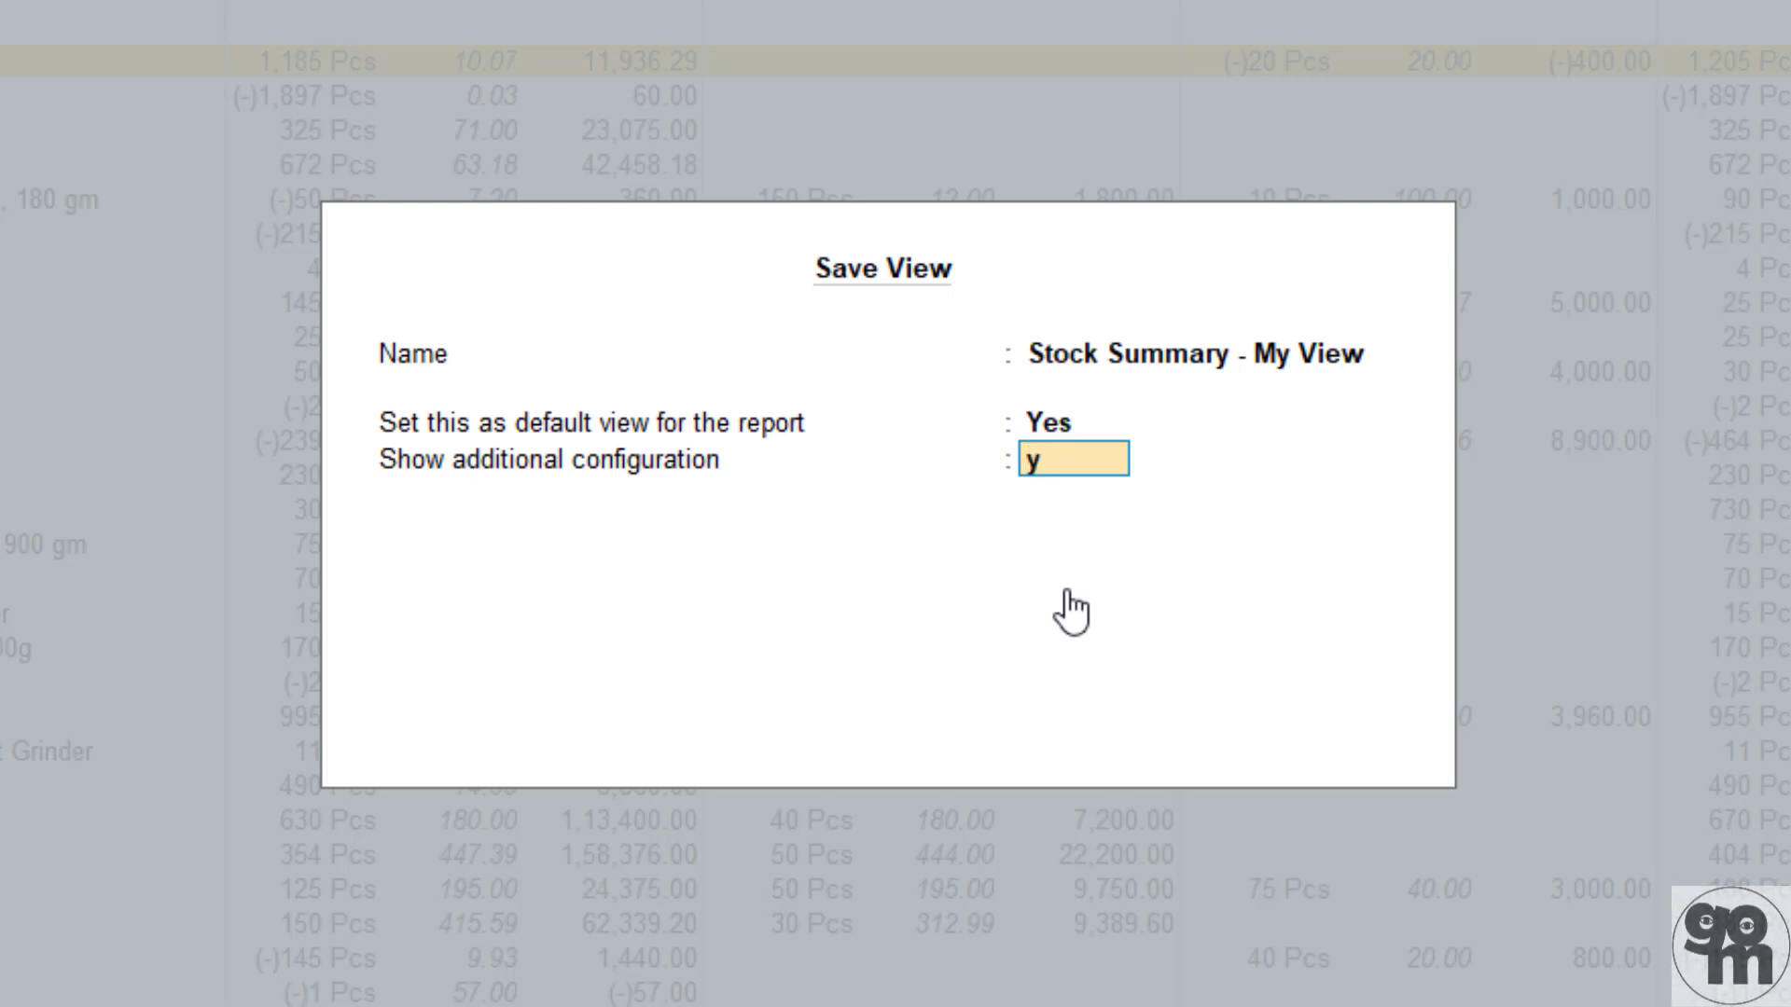
key("Return")
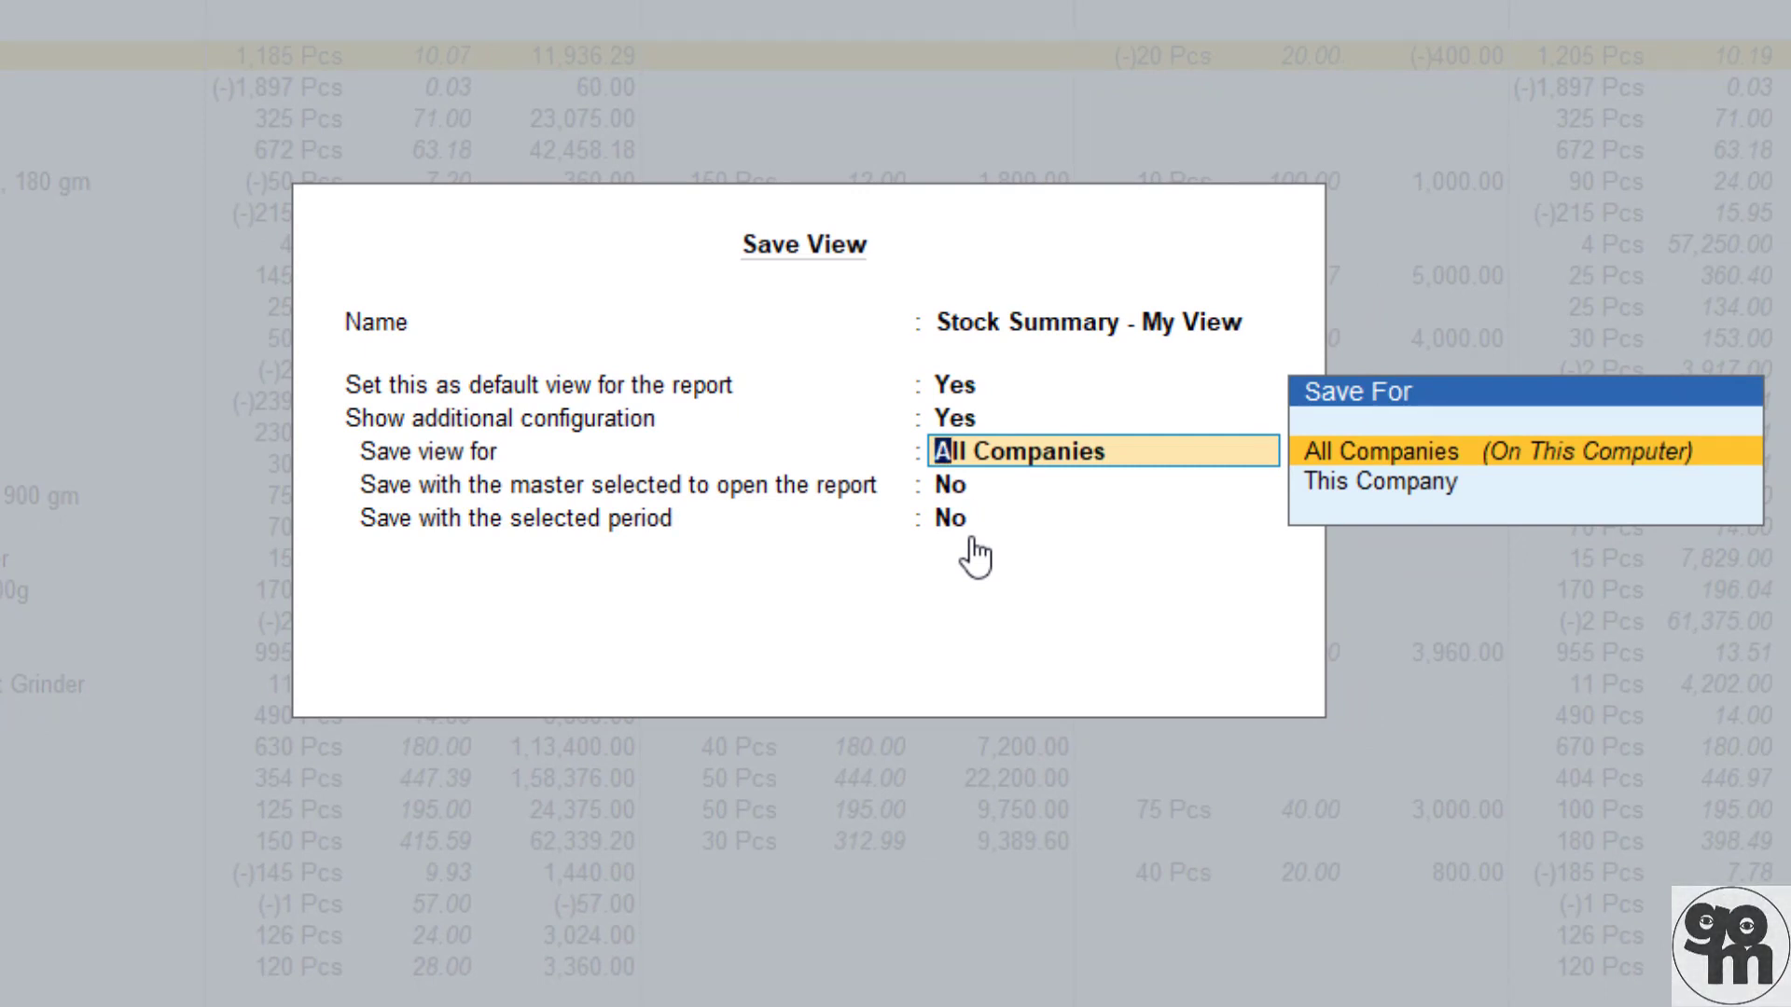
- Save the view for All Companies with the master selected to open the report, but without the selected period
key("Return")
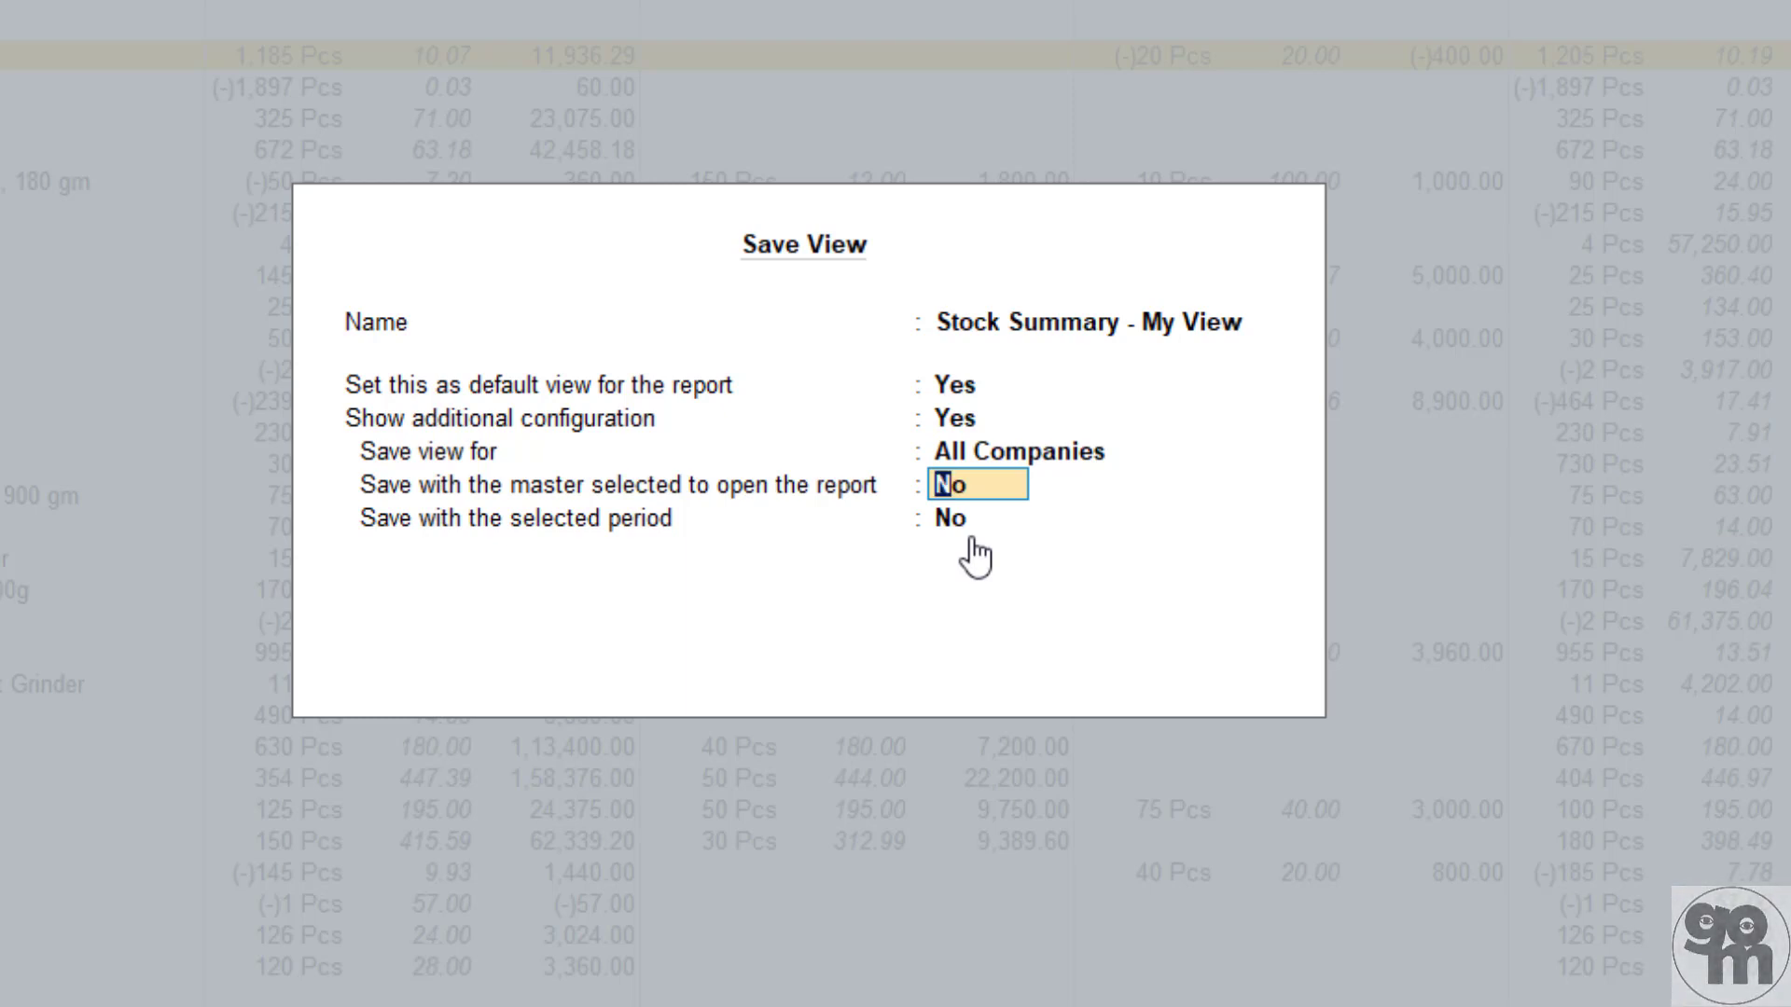
type("y")
key("Return")
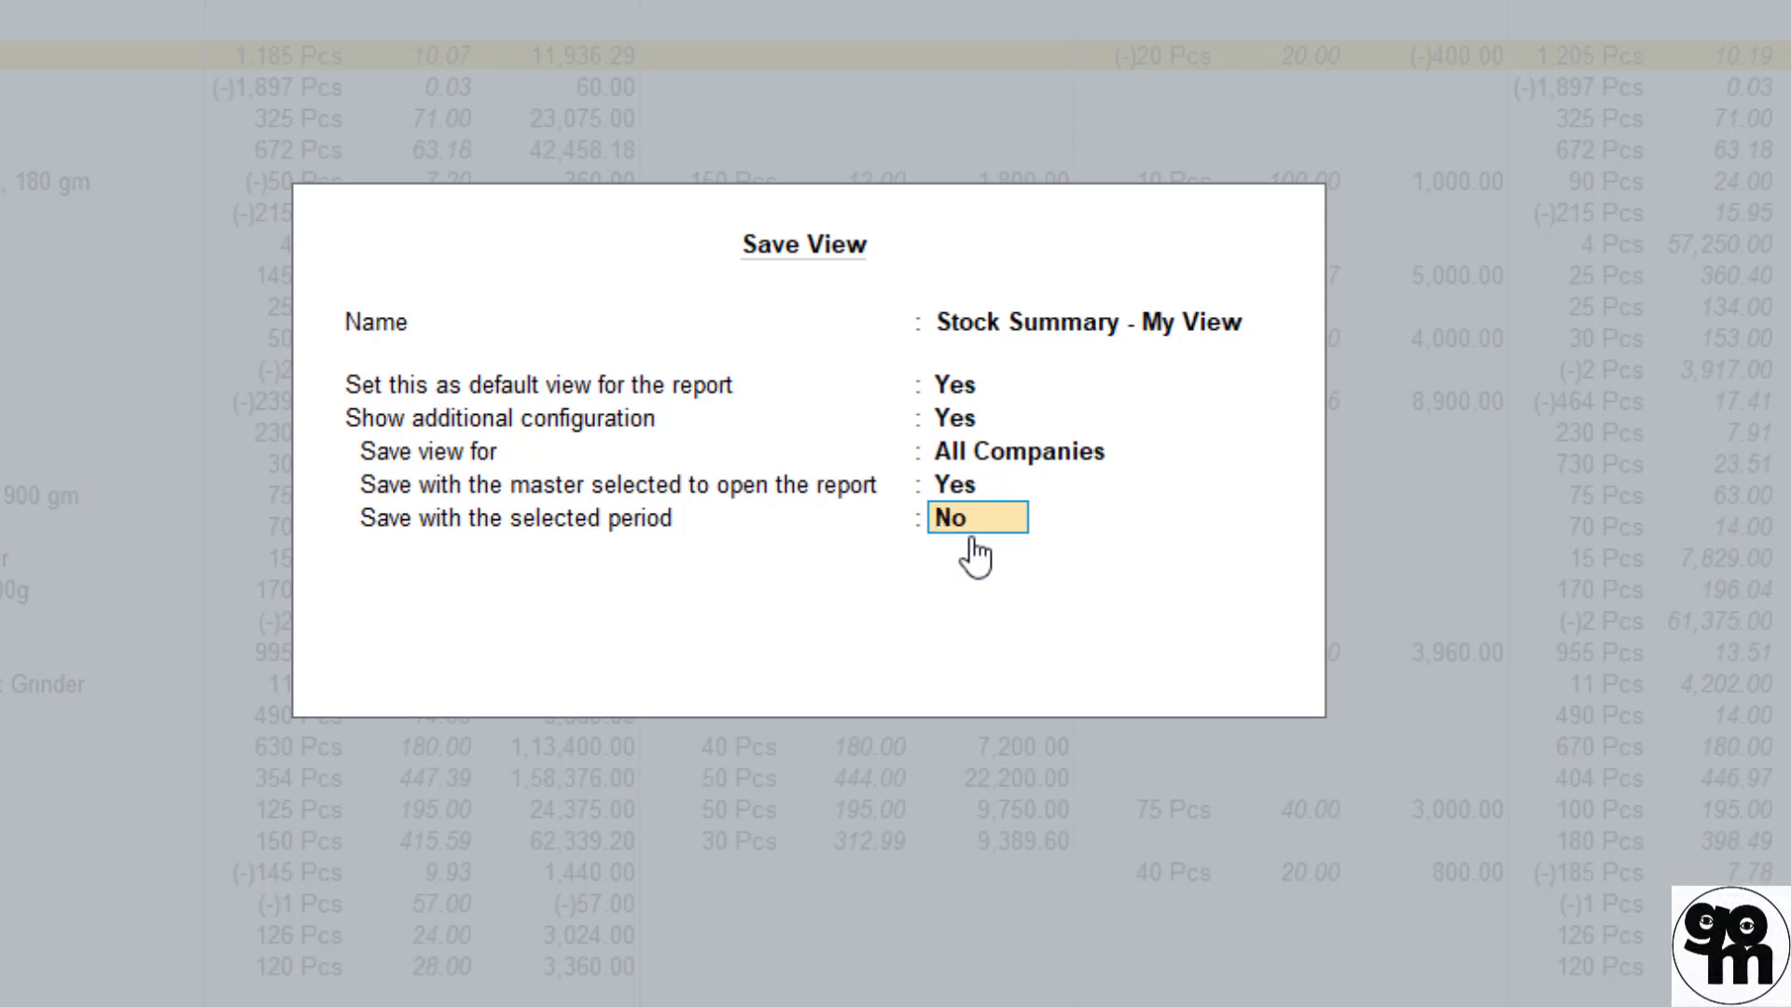
key("Return")
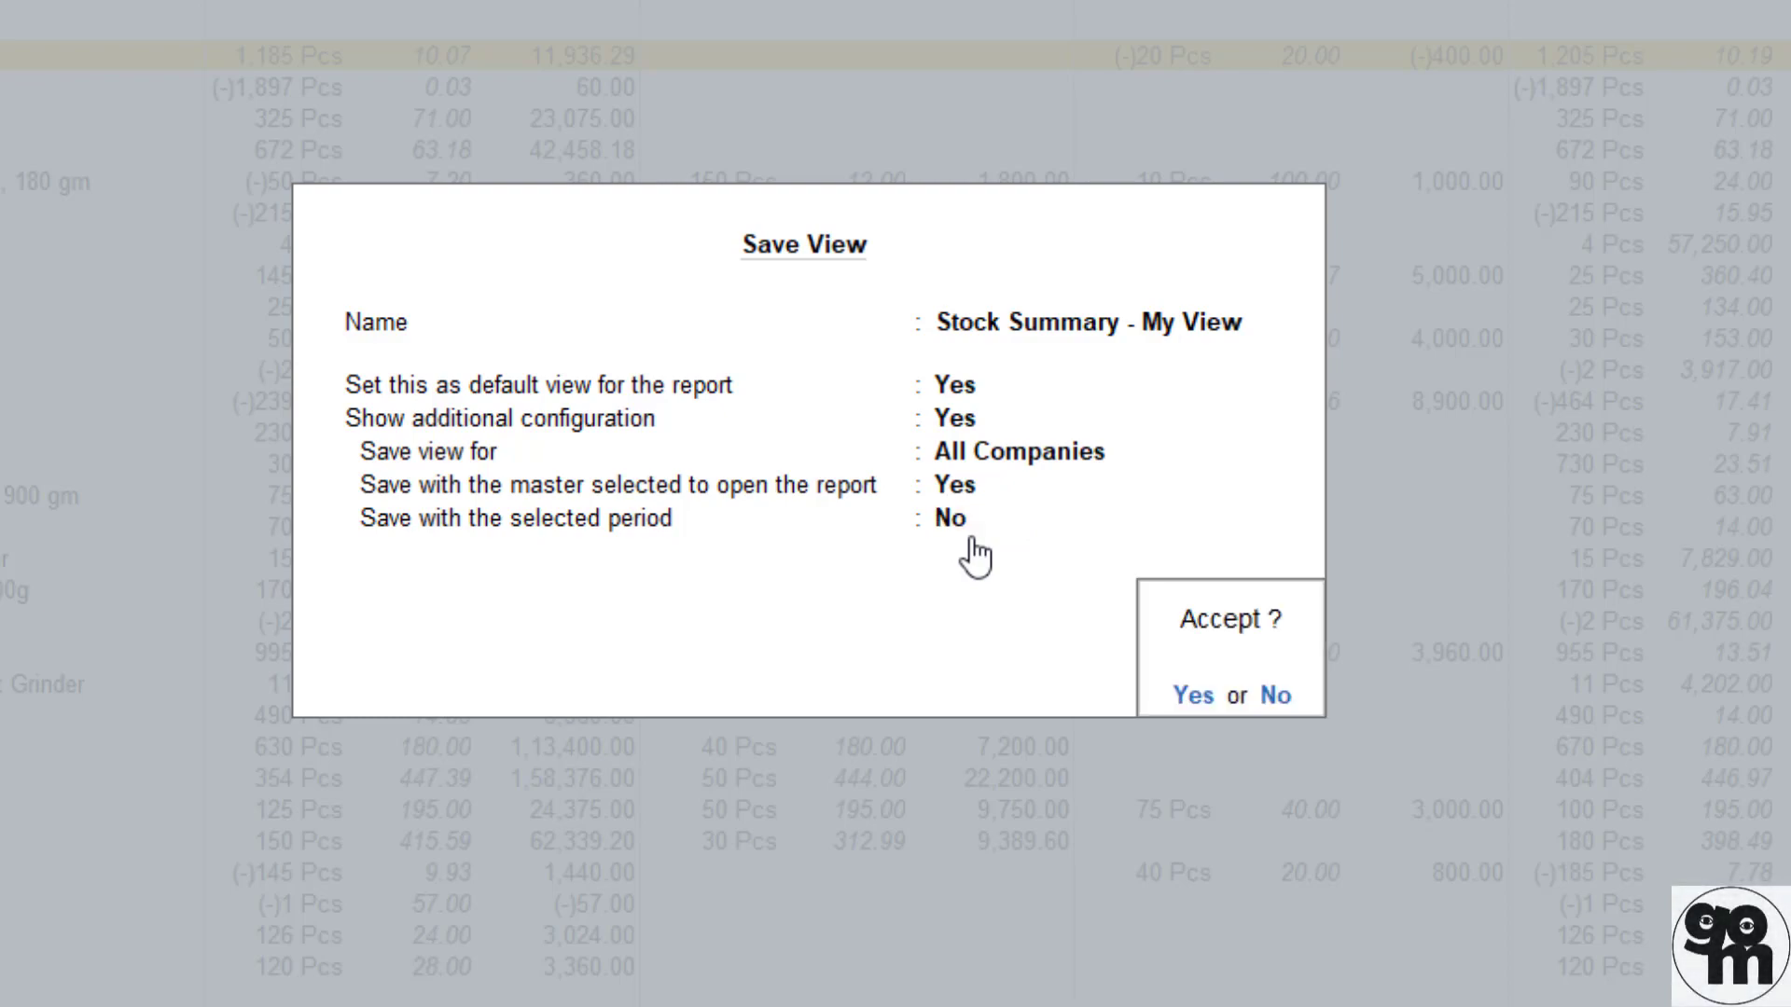
key("Return")
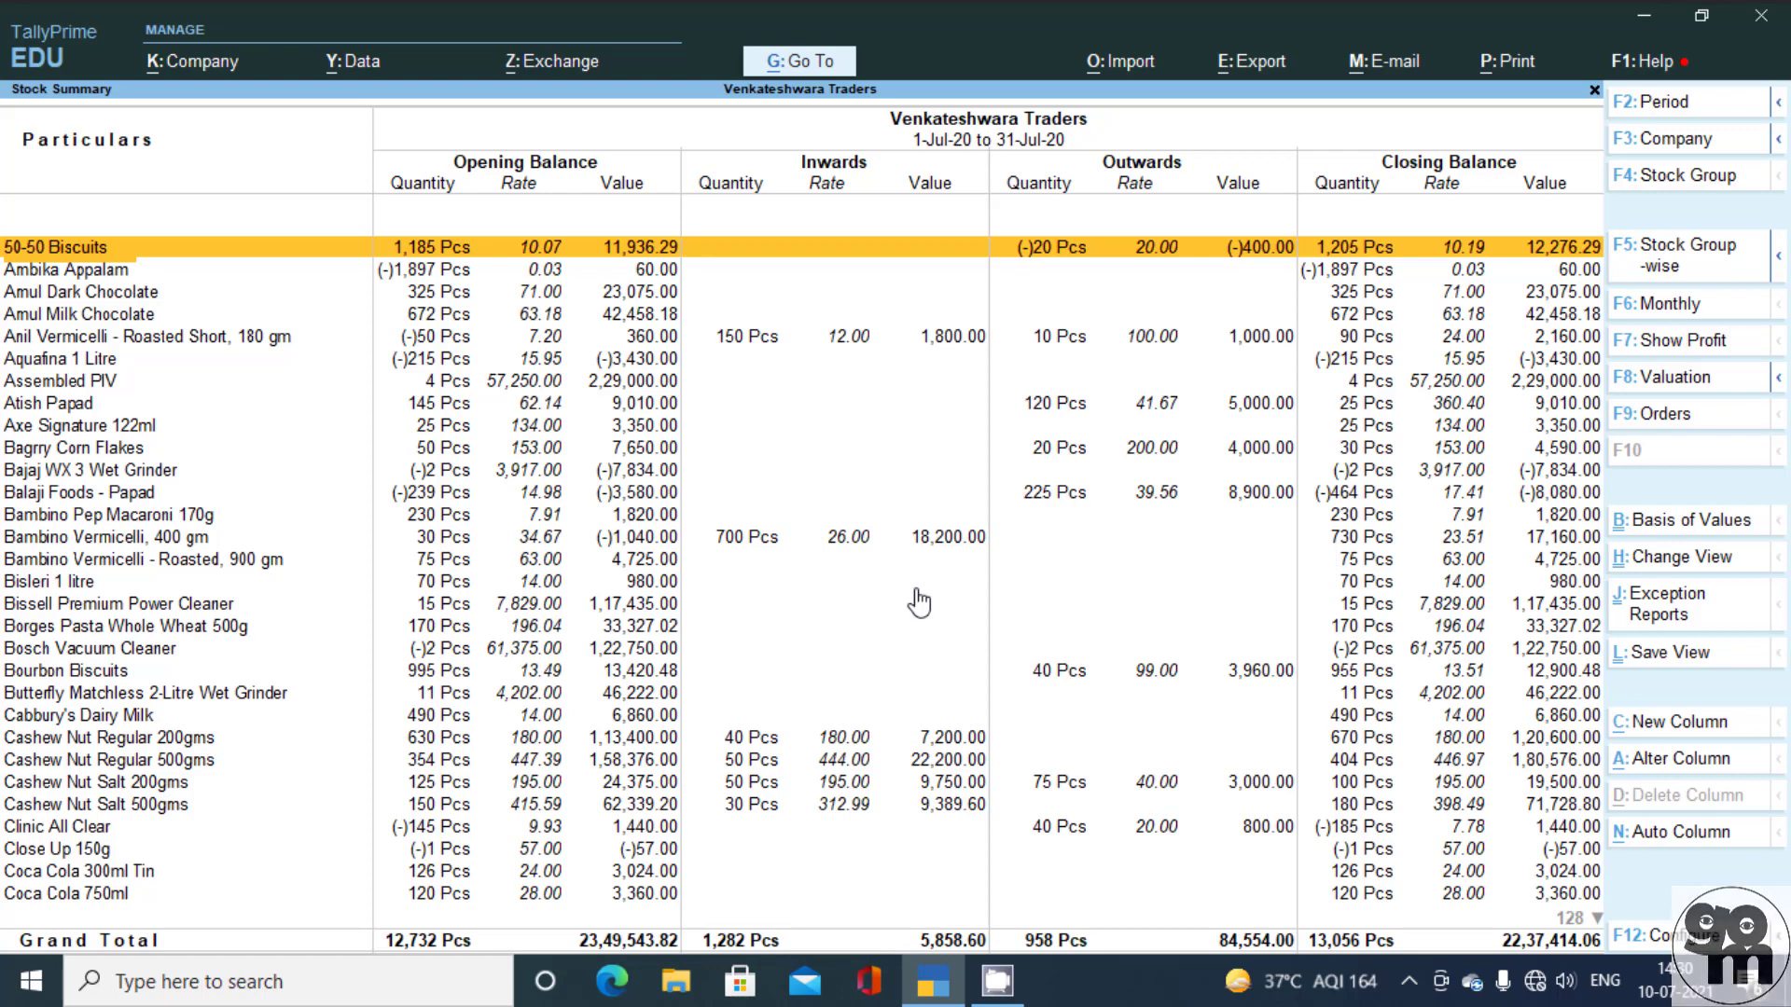
- Leave the report, shut the company Venkateshwara Traders and load Abhishek Garments(B118) instead
key("Escape")
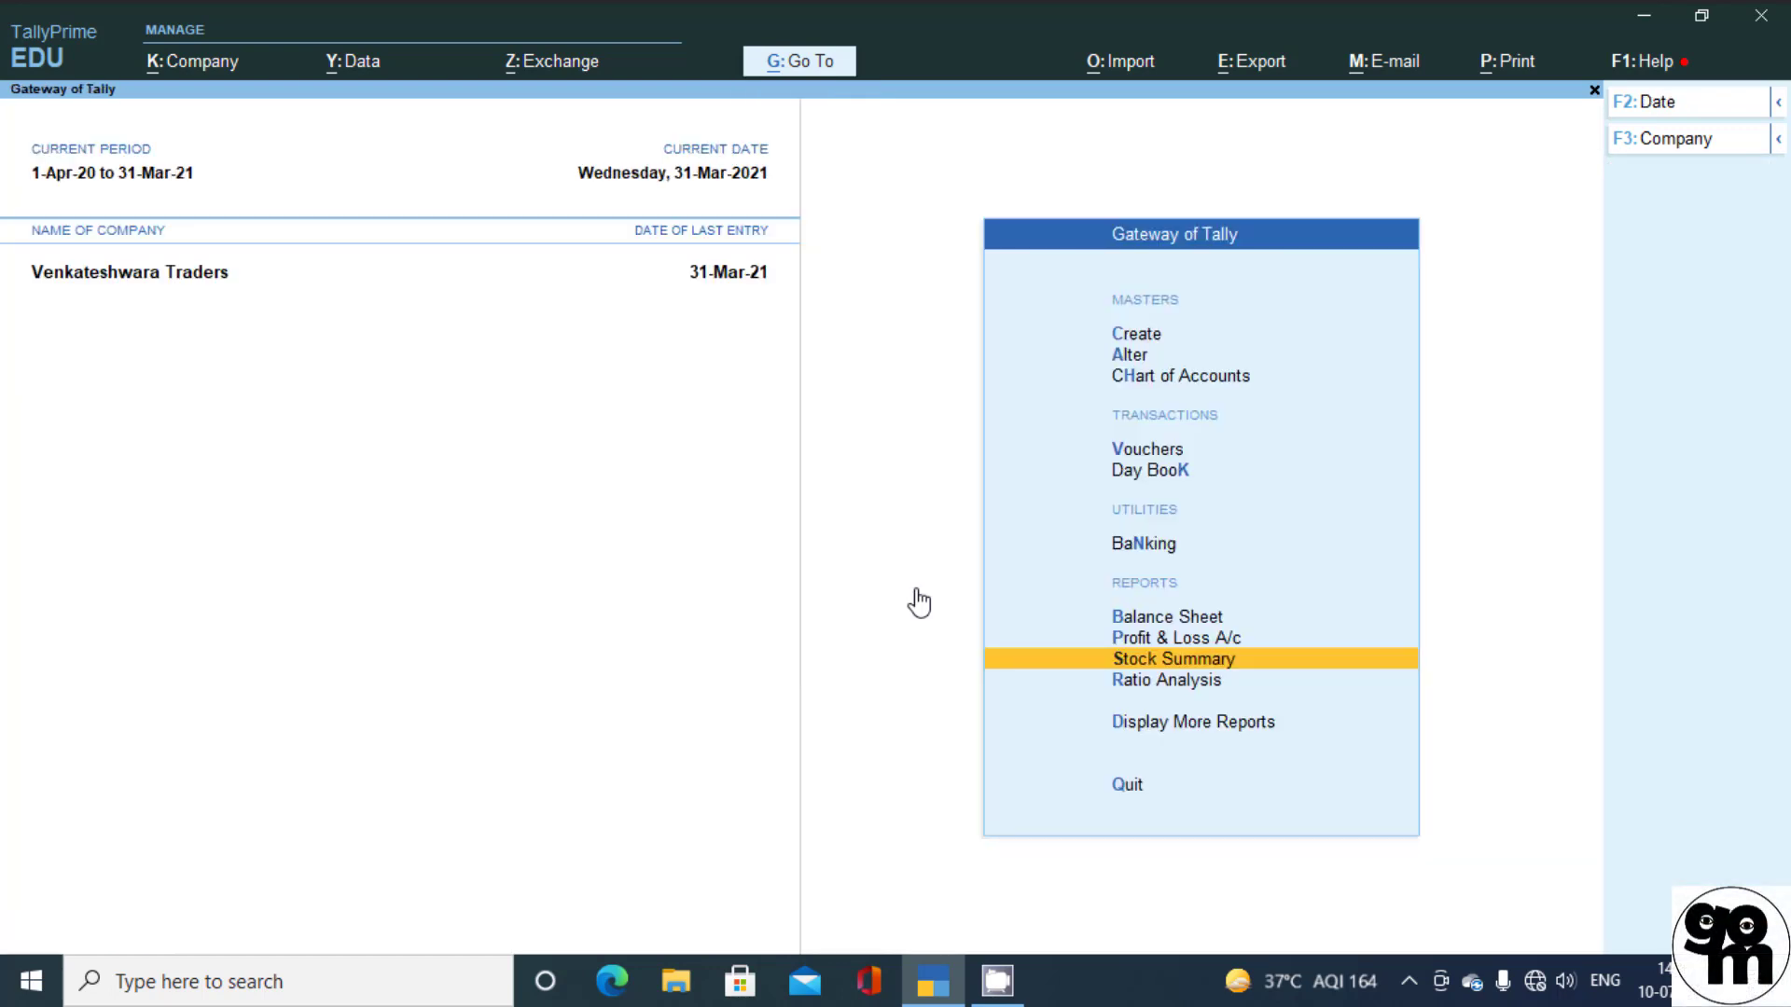
key("ctrl")
key("ctrl+F3")
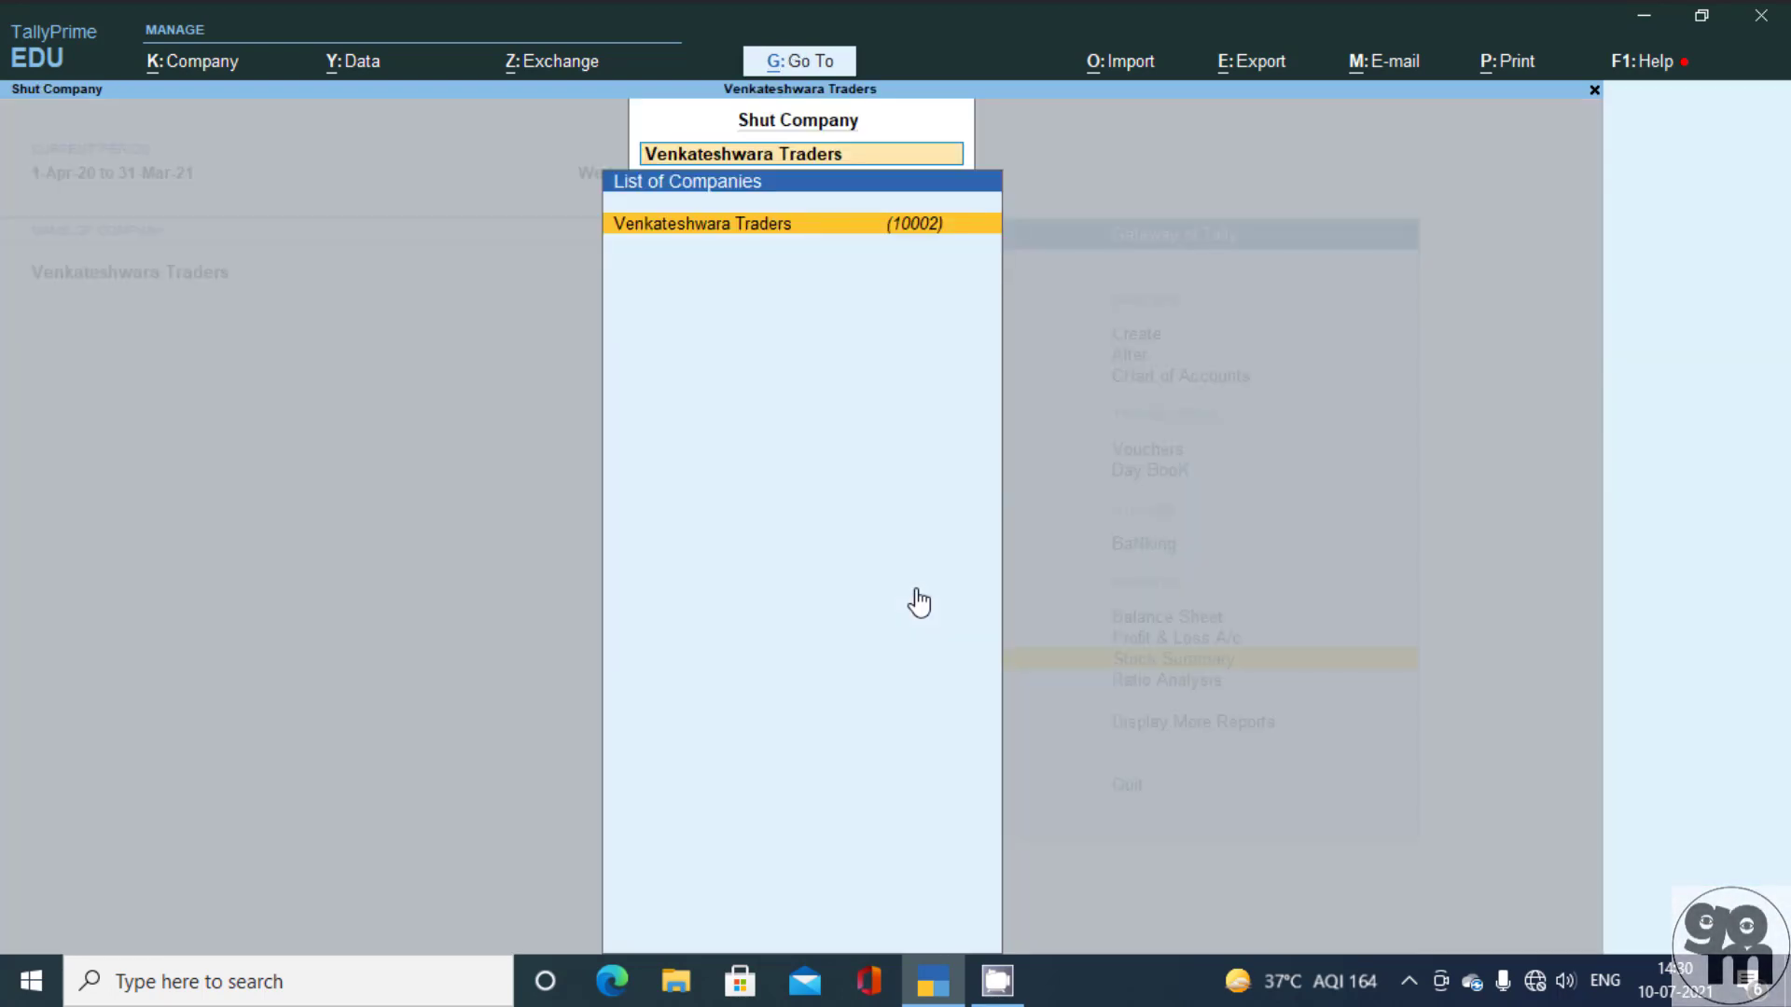
key("Return")
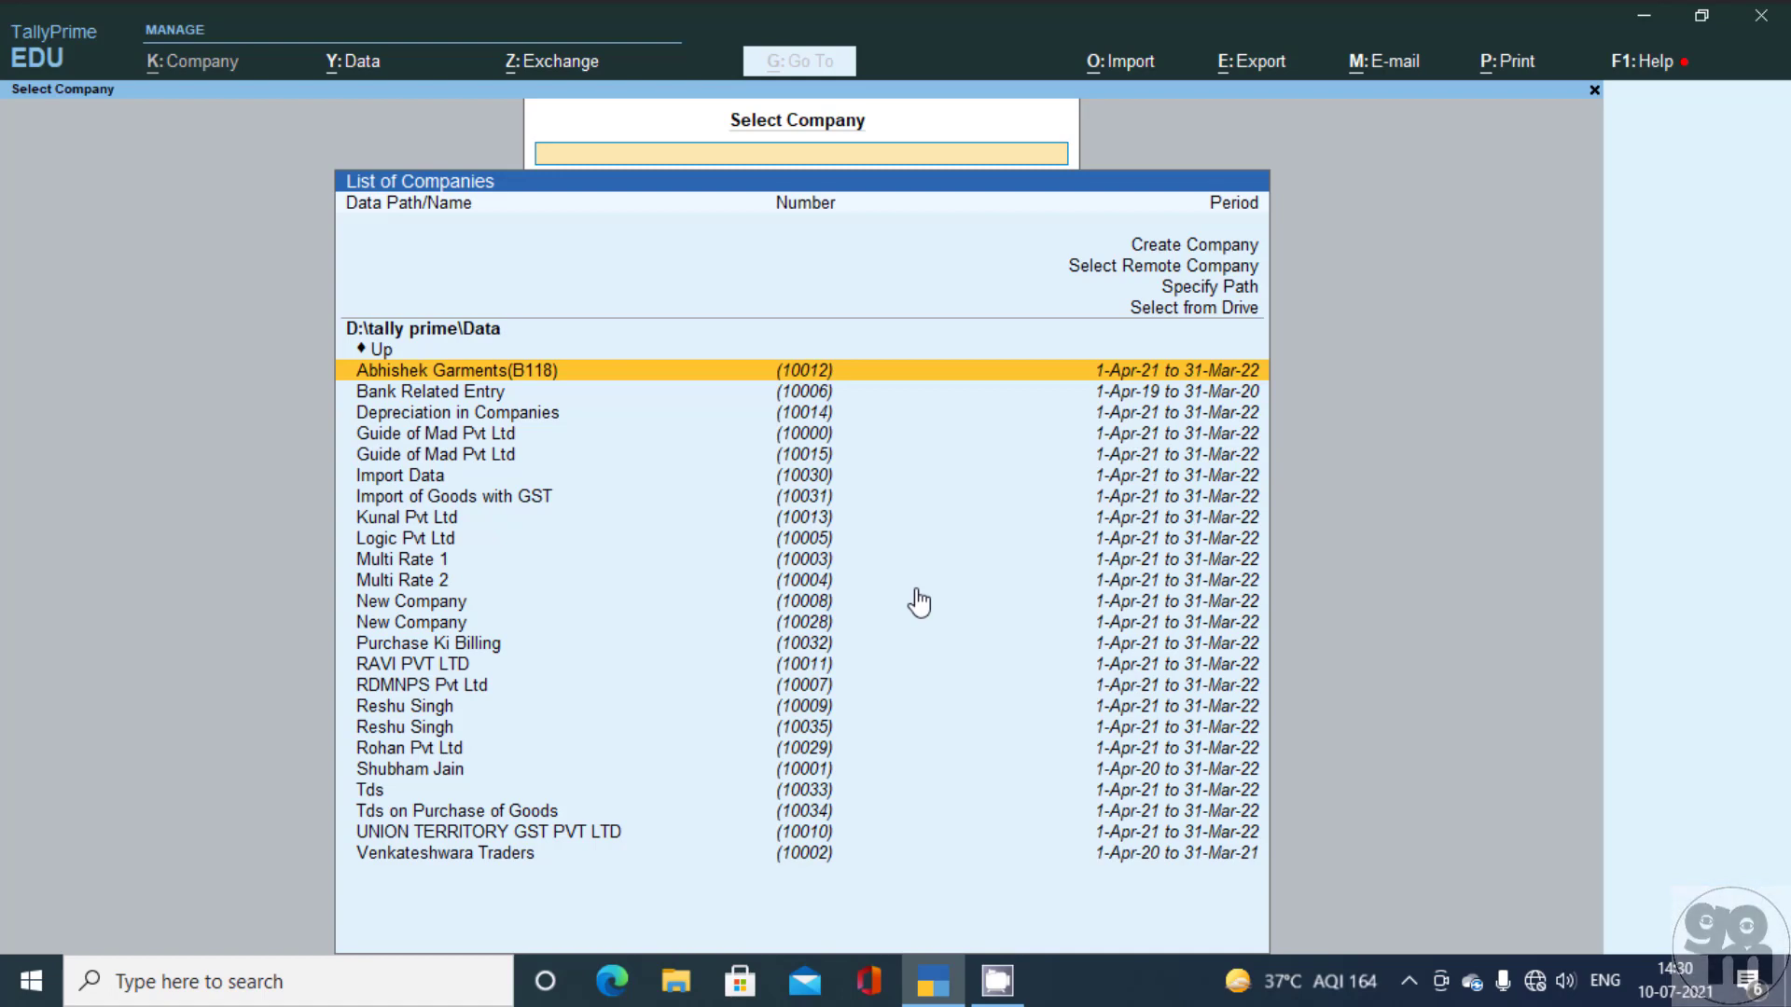
key("Return")
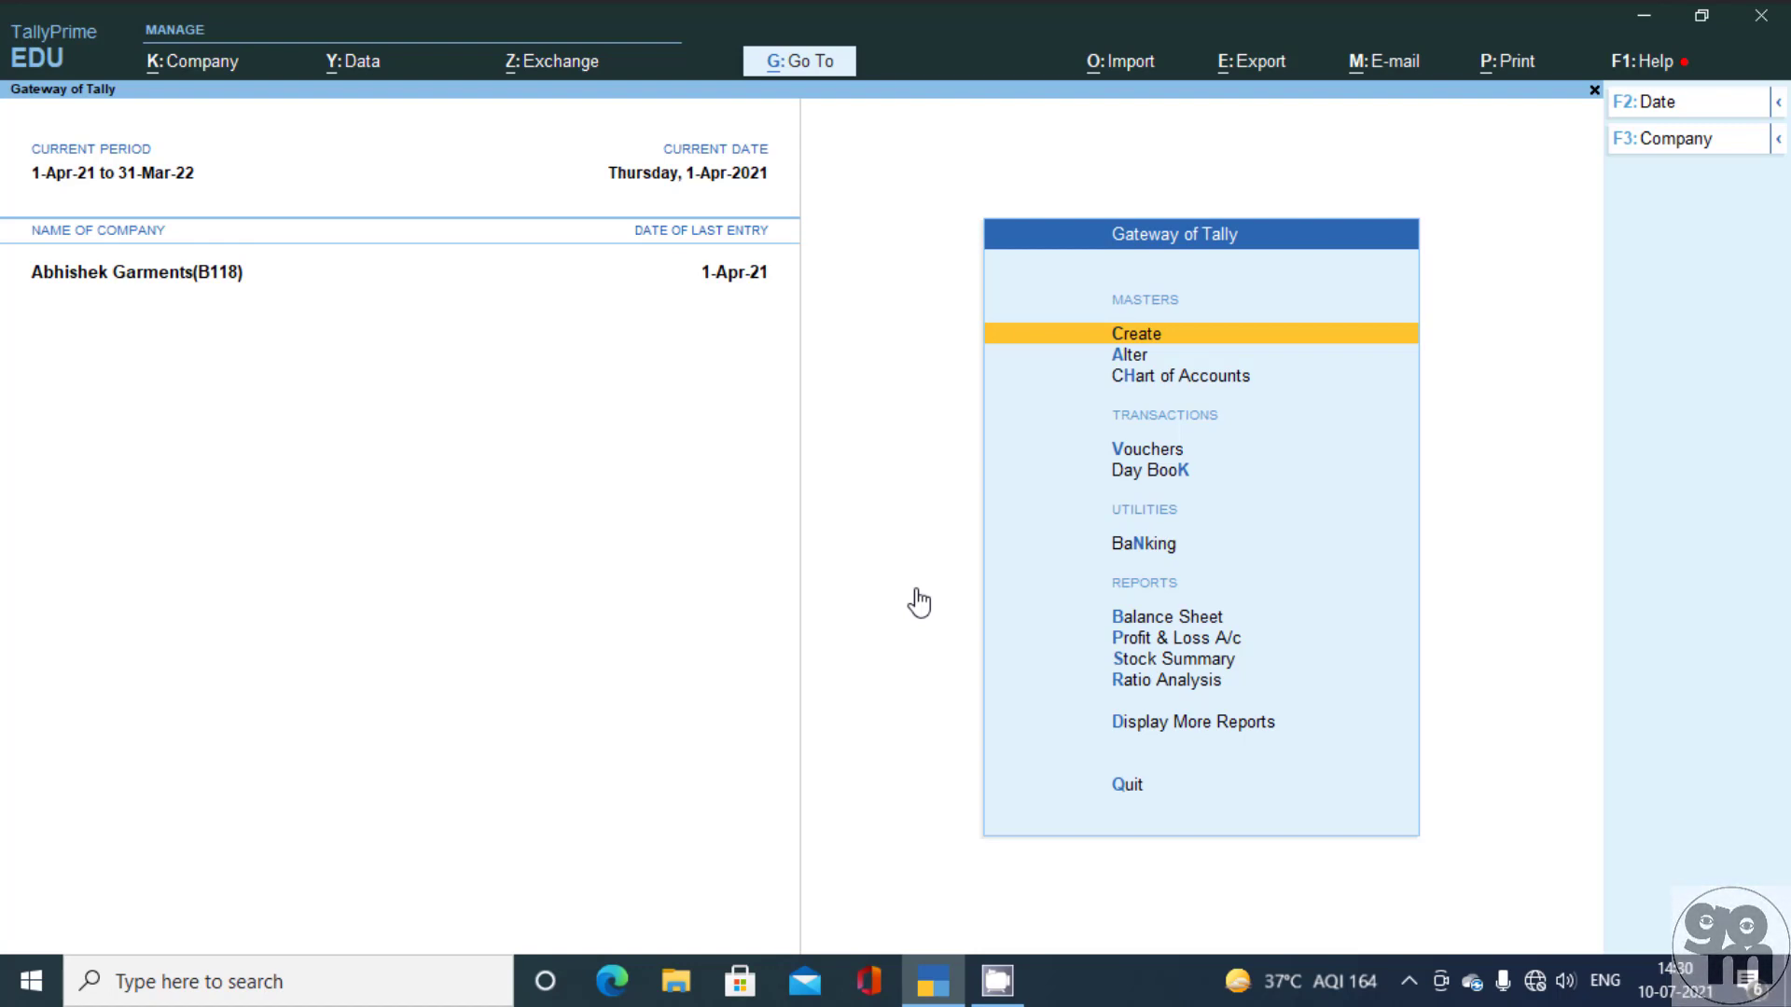
key("Down")
key("Down")
key("Down")
key("Down")
key("Down")
key("Down")
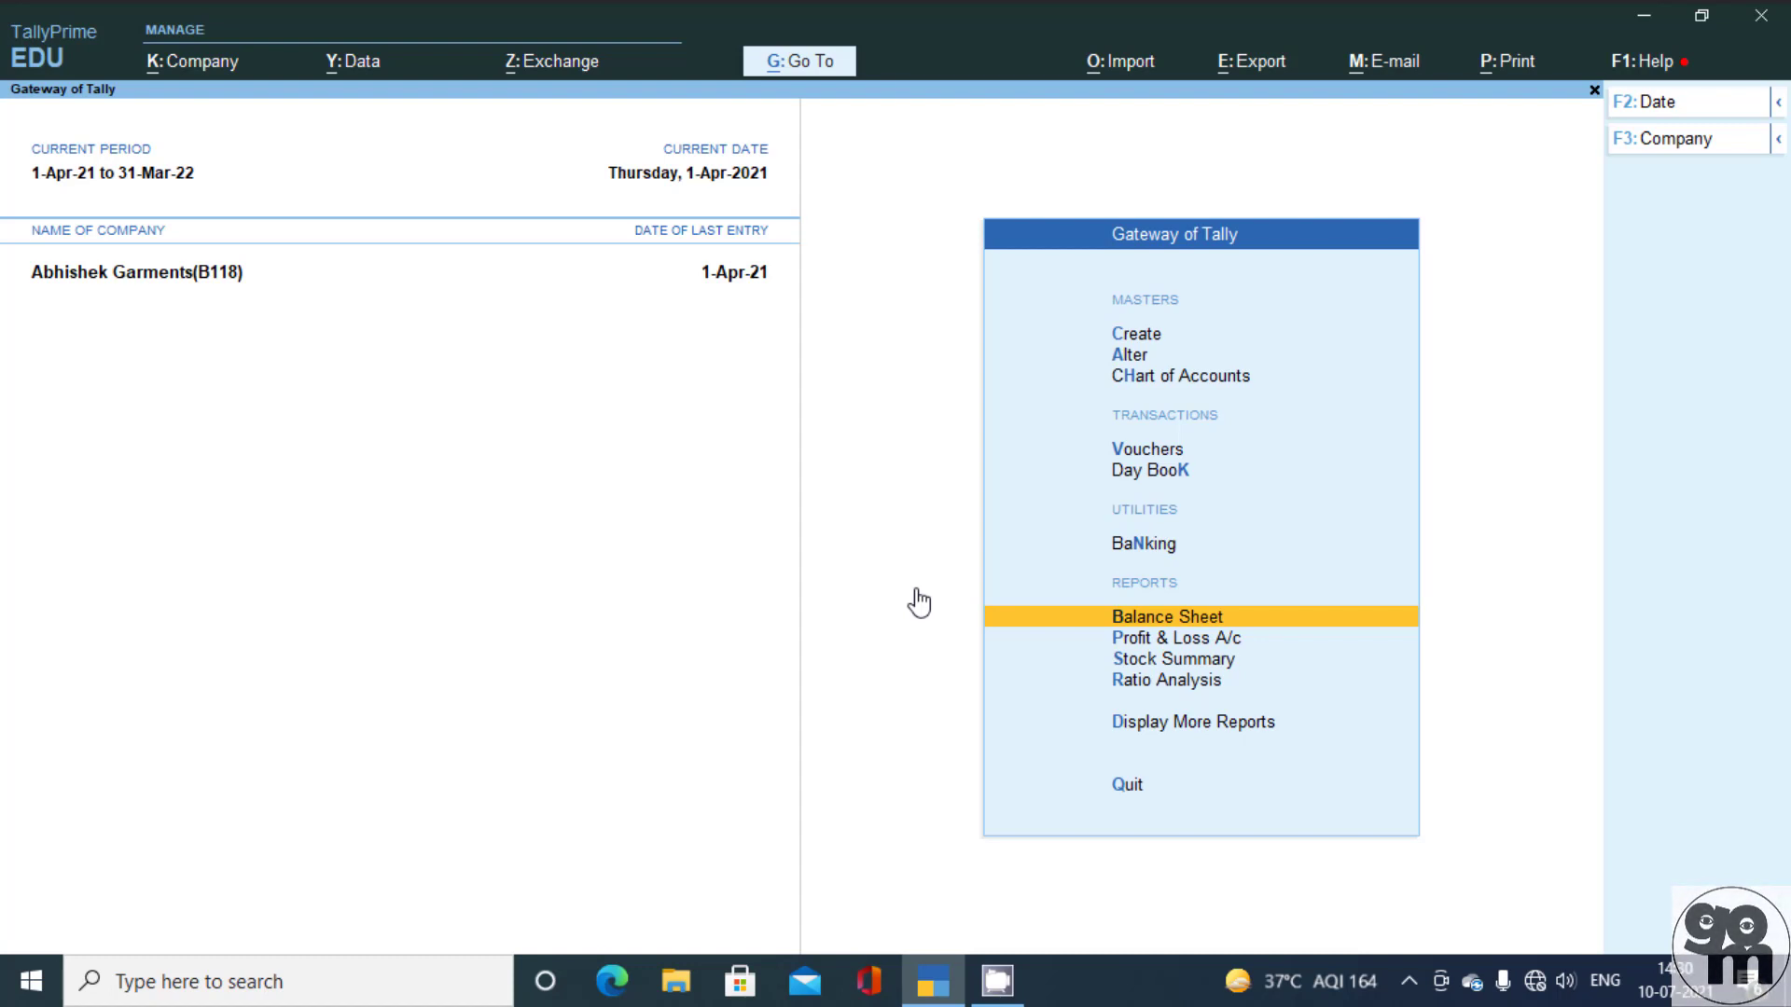
- Open the saved view "Stock Summary - My View" for Abhishek Garments(B118), check its columns and return to the Gateway of Tally
key("alt")
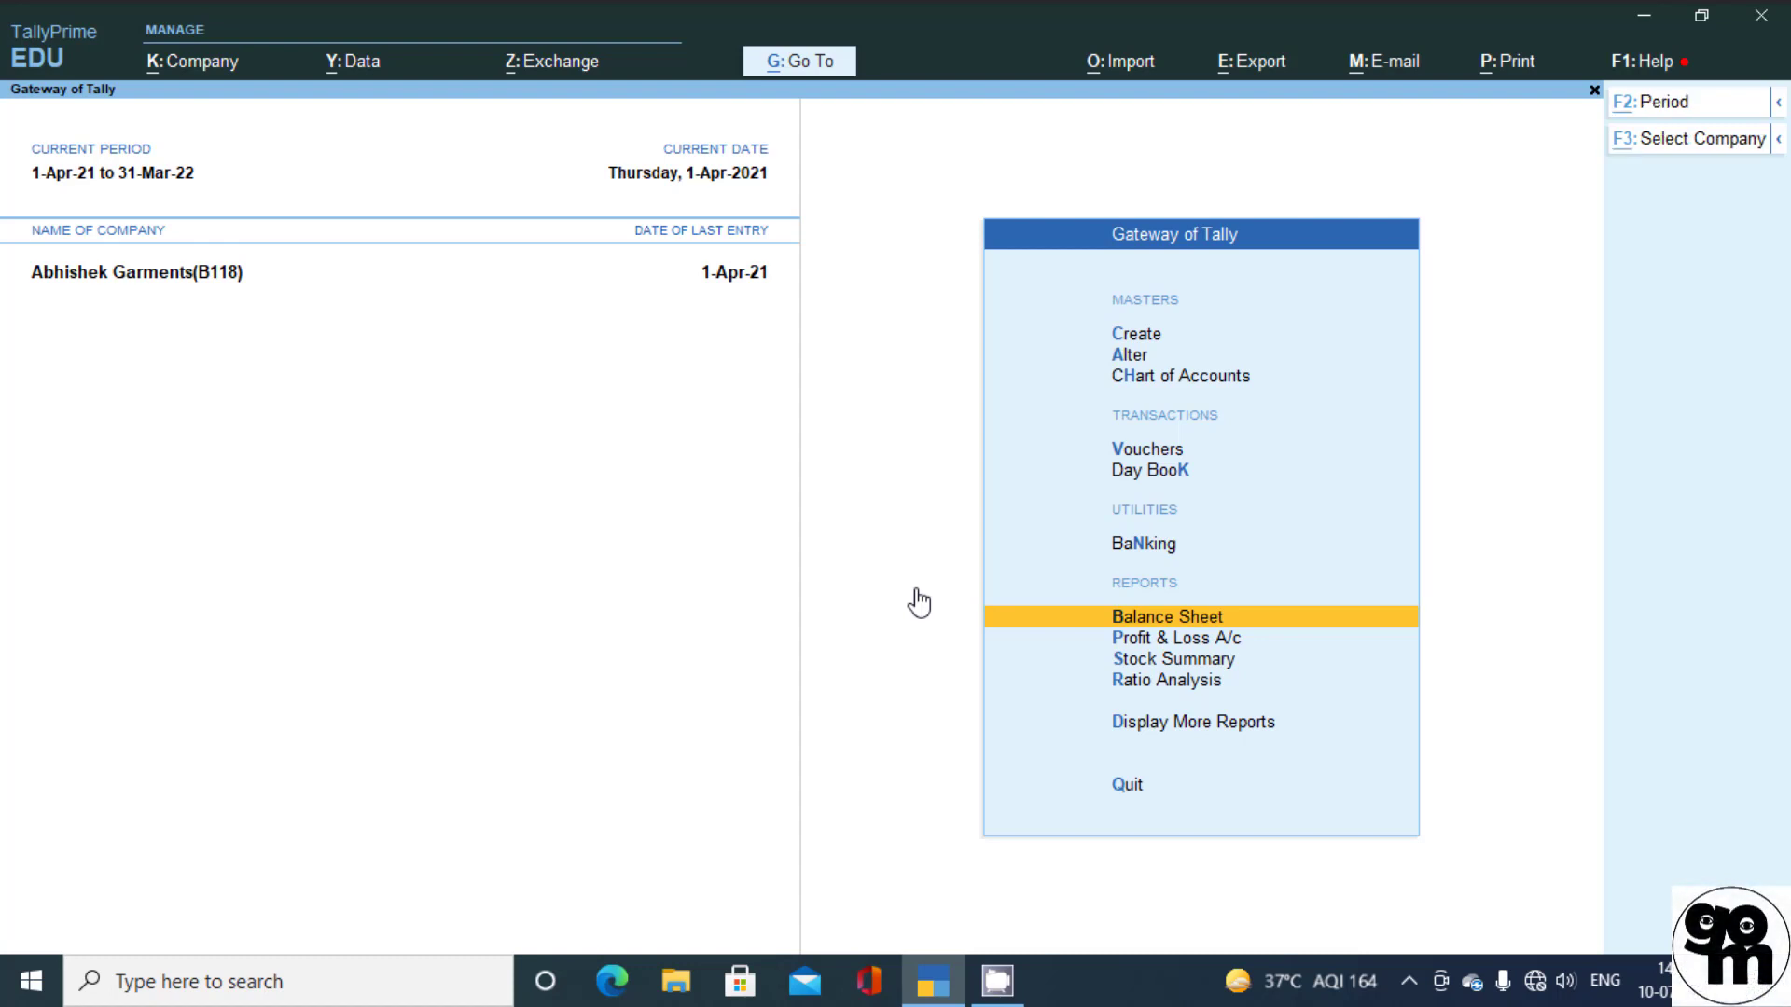
key("alt+g")
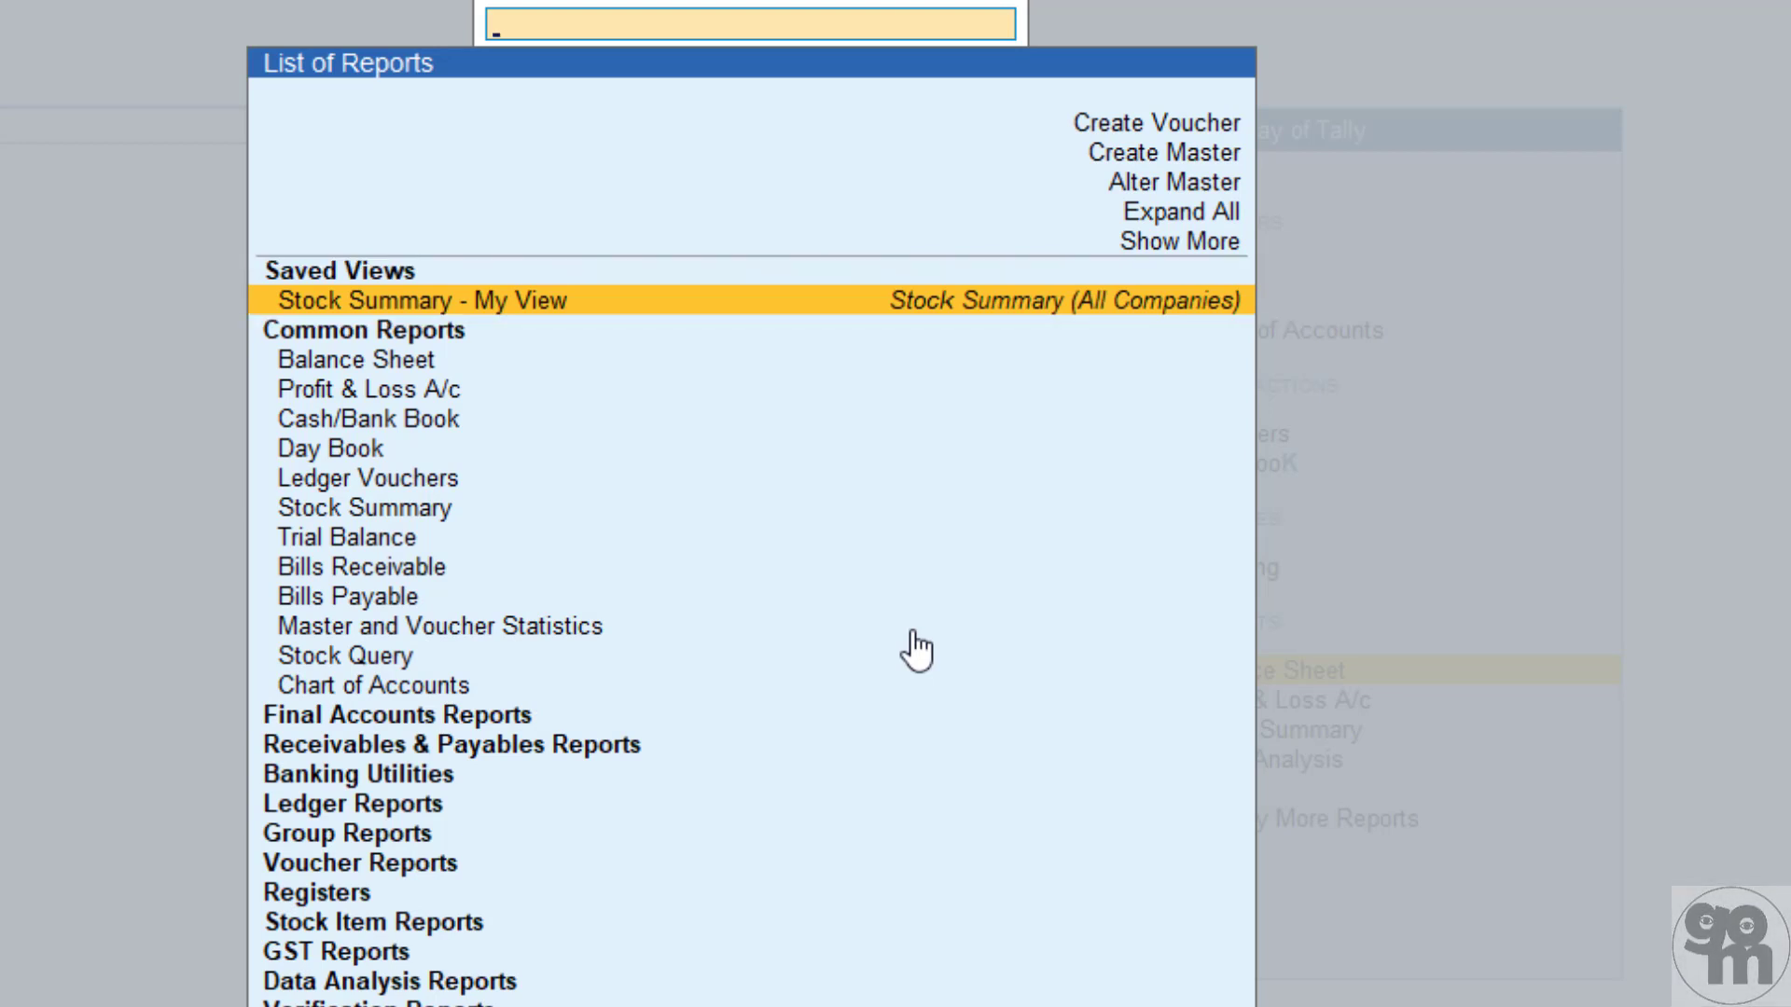
key("Return")
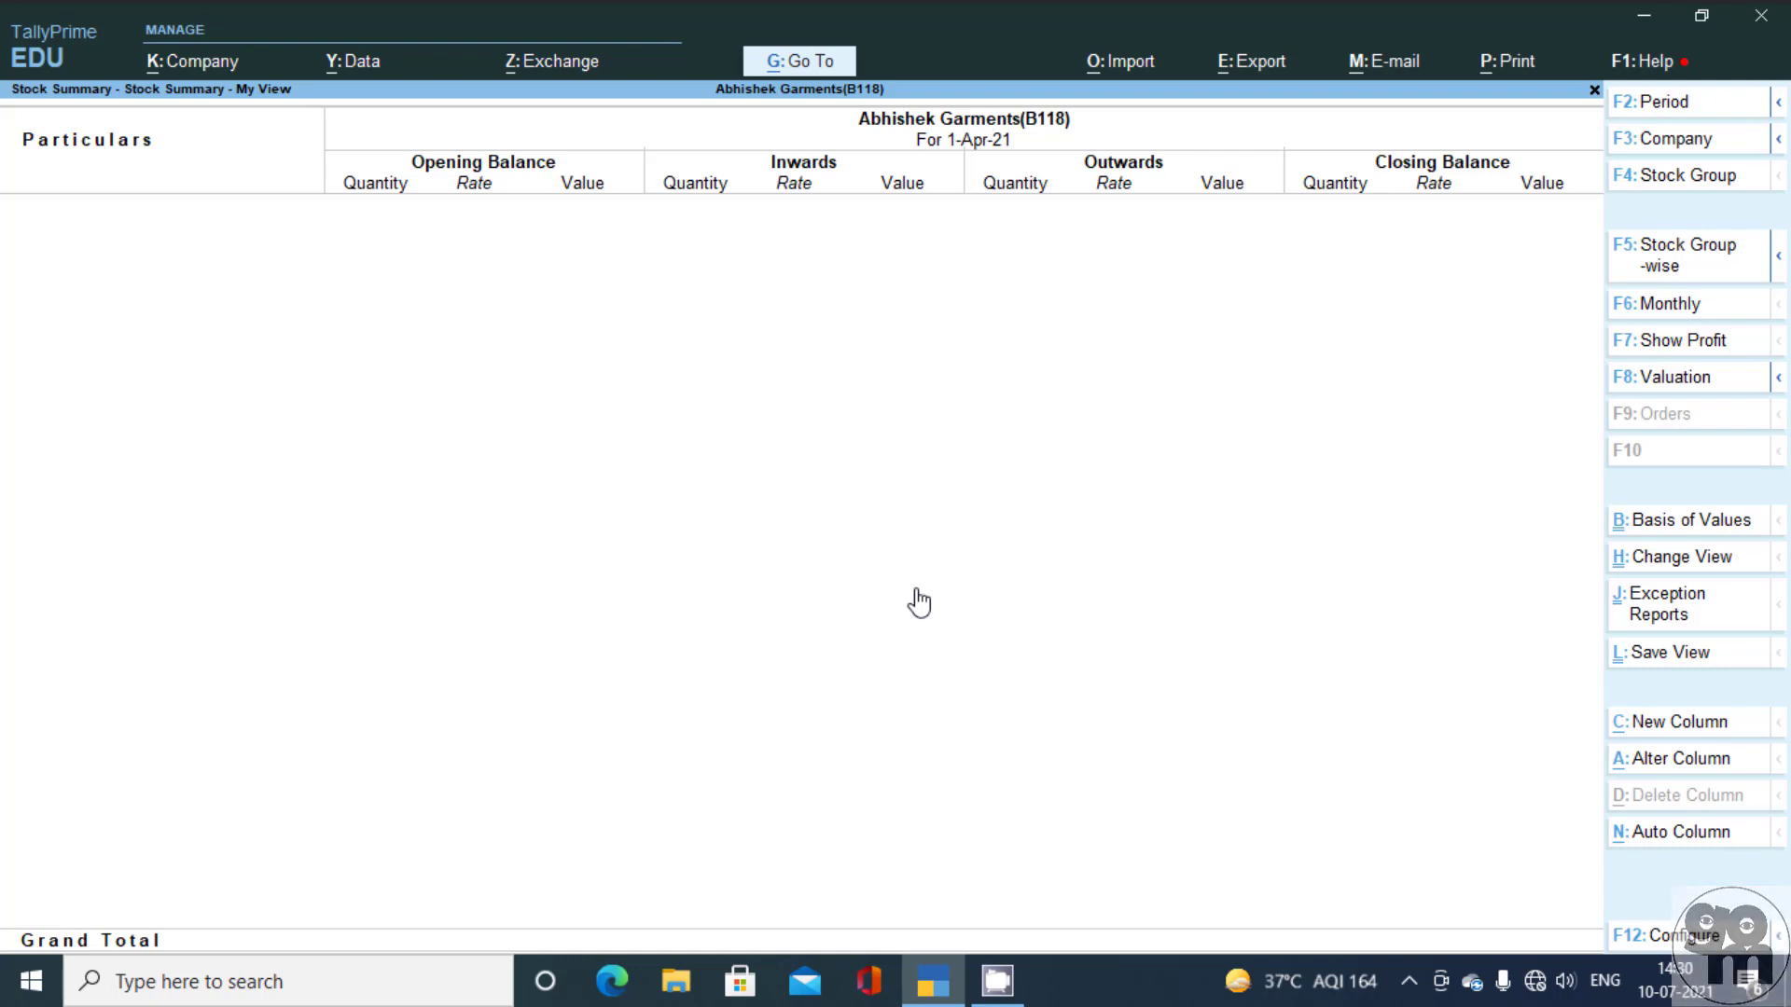
key("Escape")
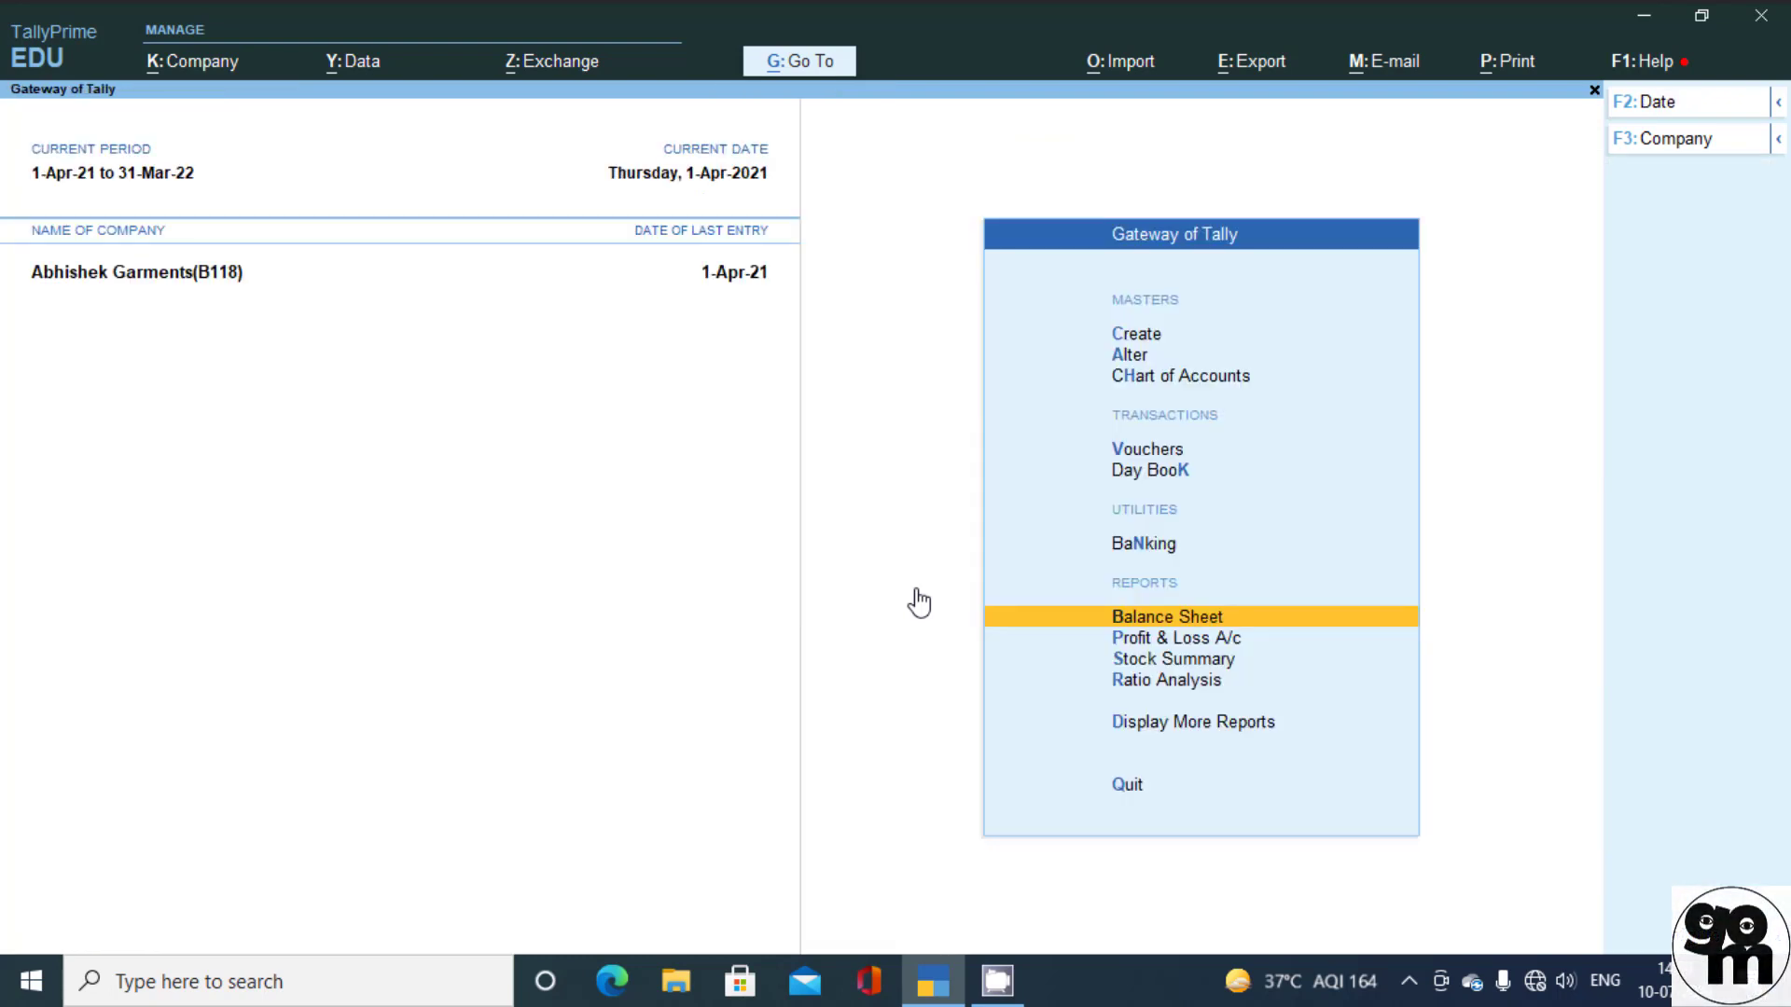
- Shut Abhishek Garments(B118) and load the first-listed company Guide of Mad Pvt Ltd
key("alt+F3")
key("Return")
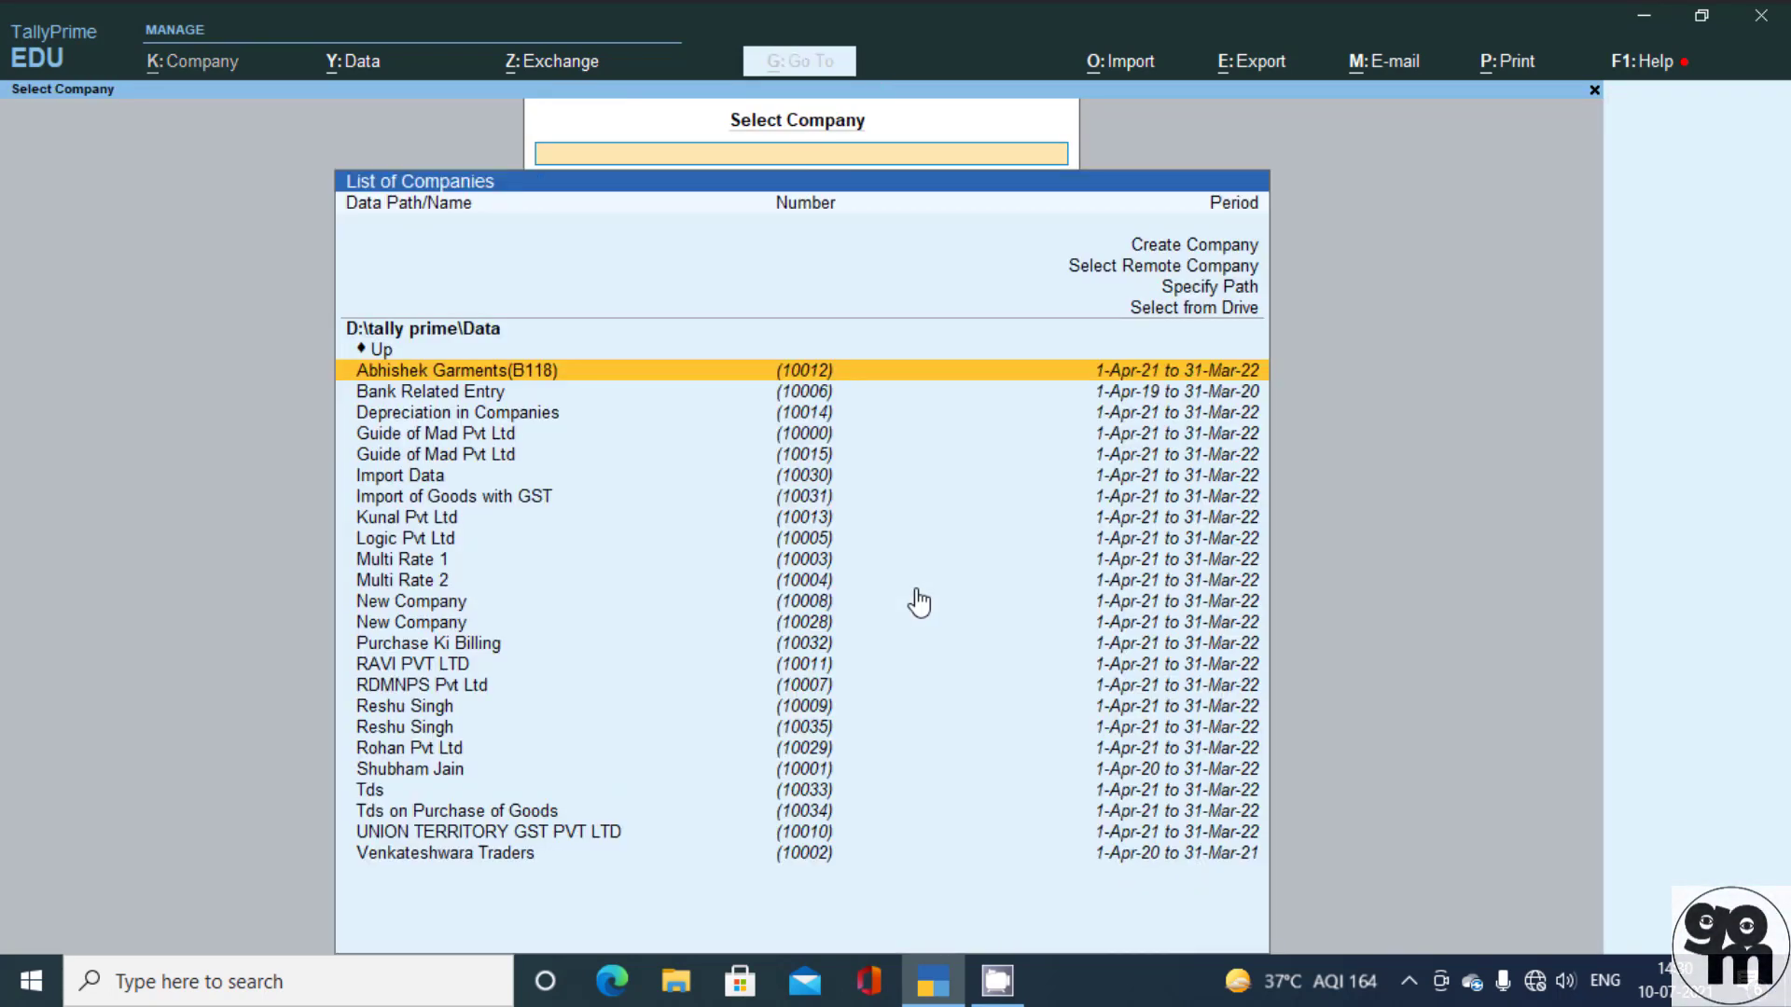
key("Down")
key("Down")
key("Down")
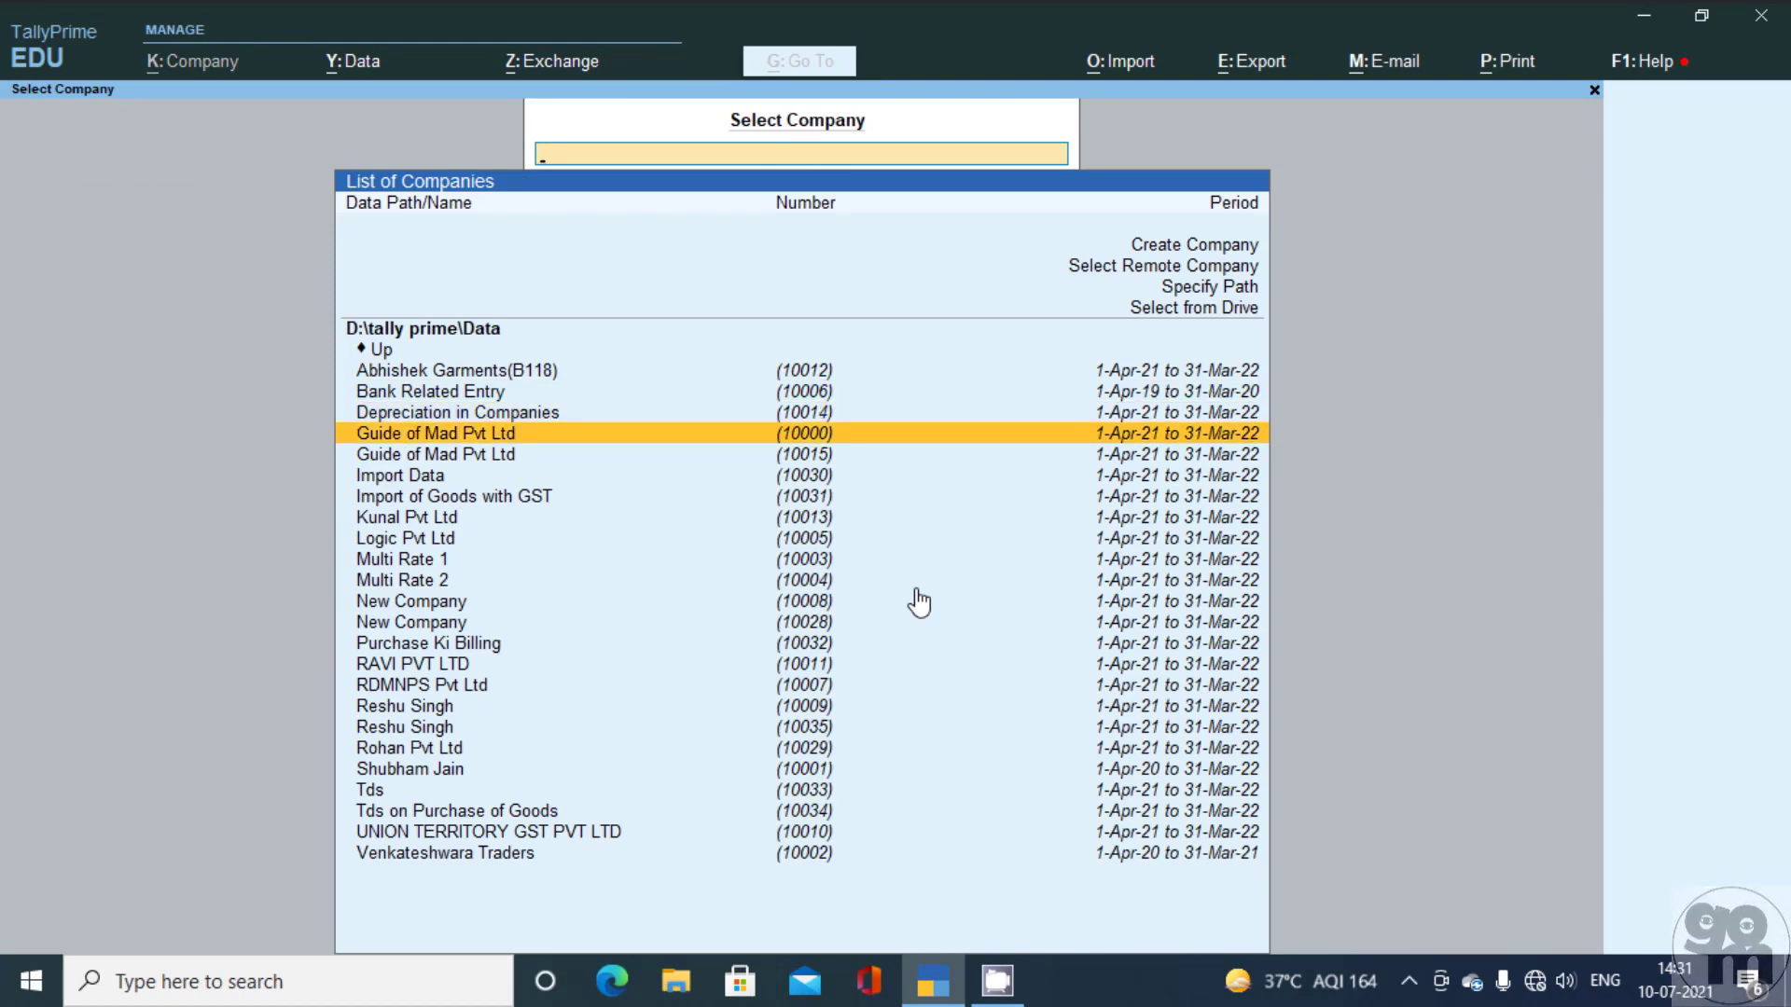
key("Return")
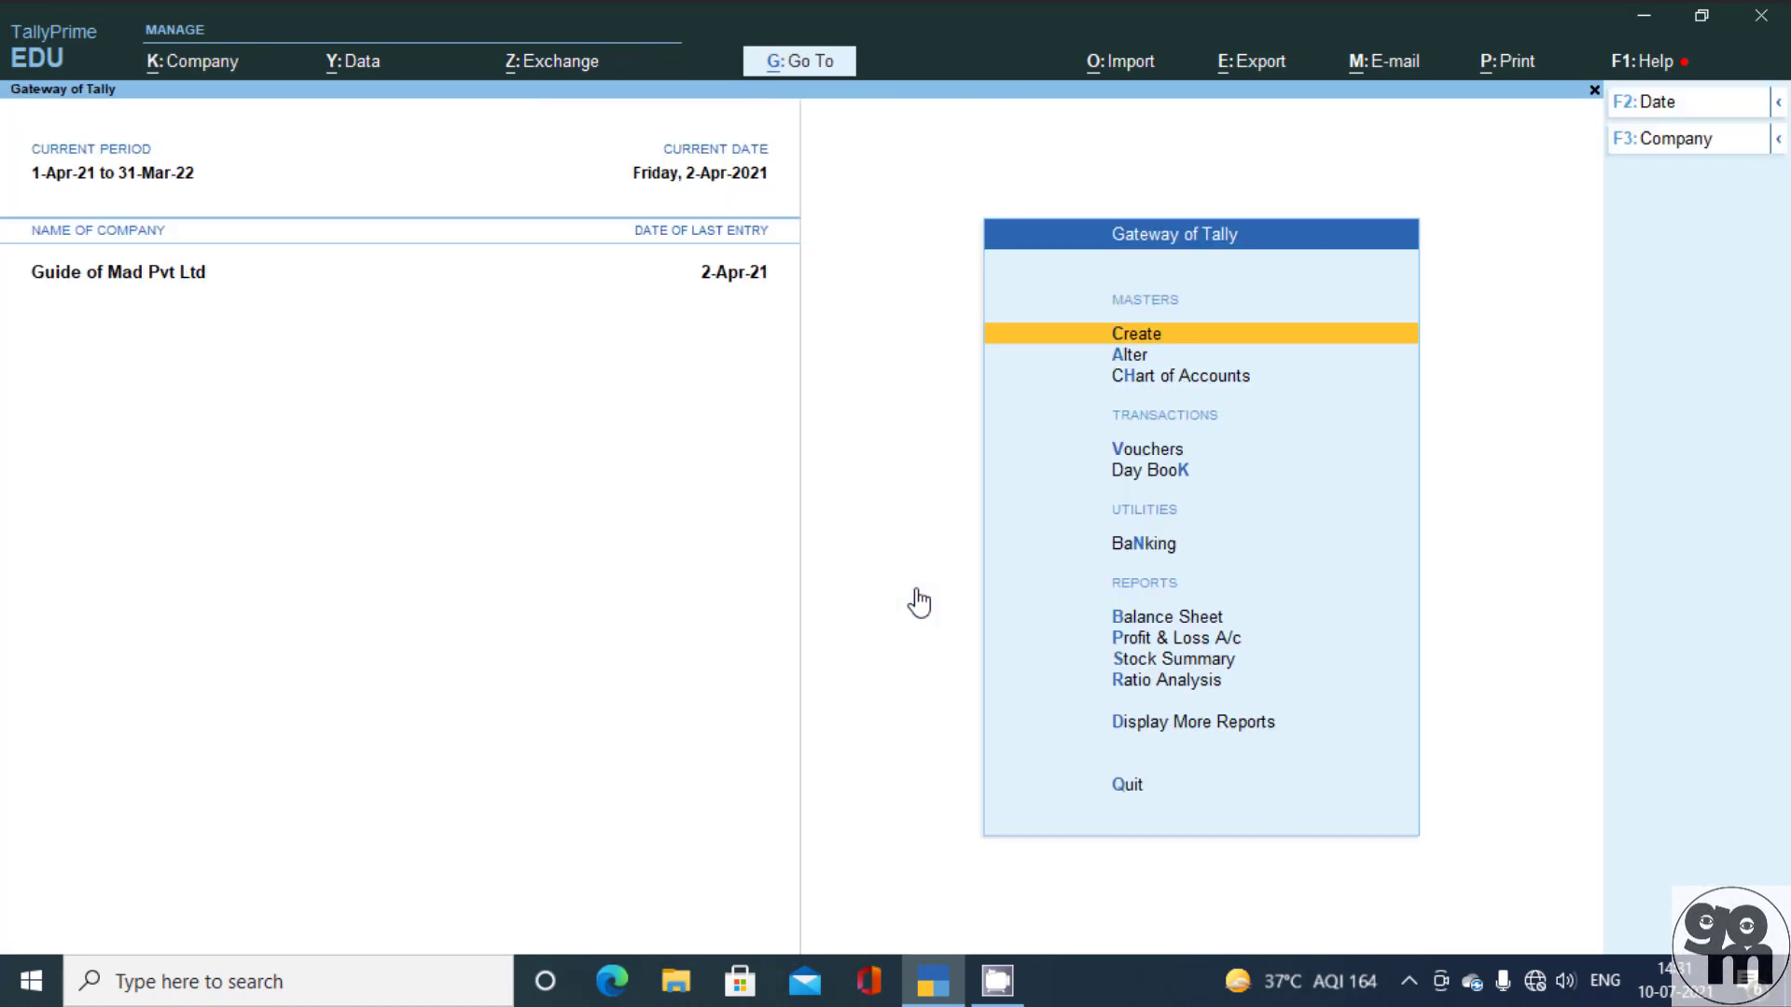
- Open the saved view "Stock Summary - My View" for Guide of Mad Pvt Ltd, check its columns and return to the Gateway of Tally
key("alt+g")
key("Return")
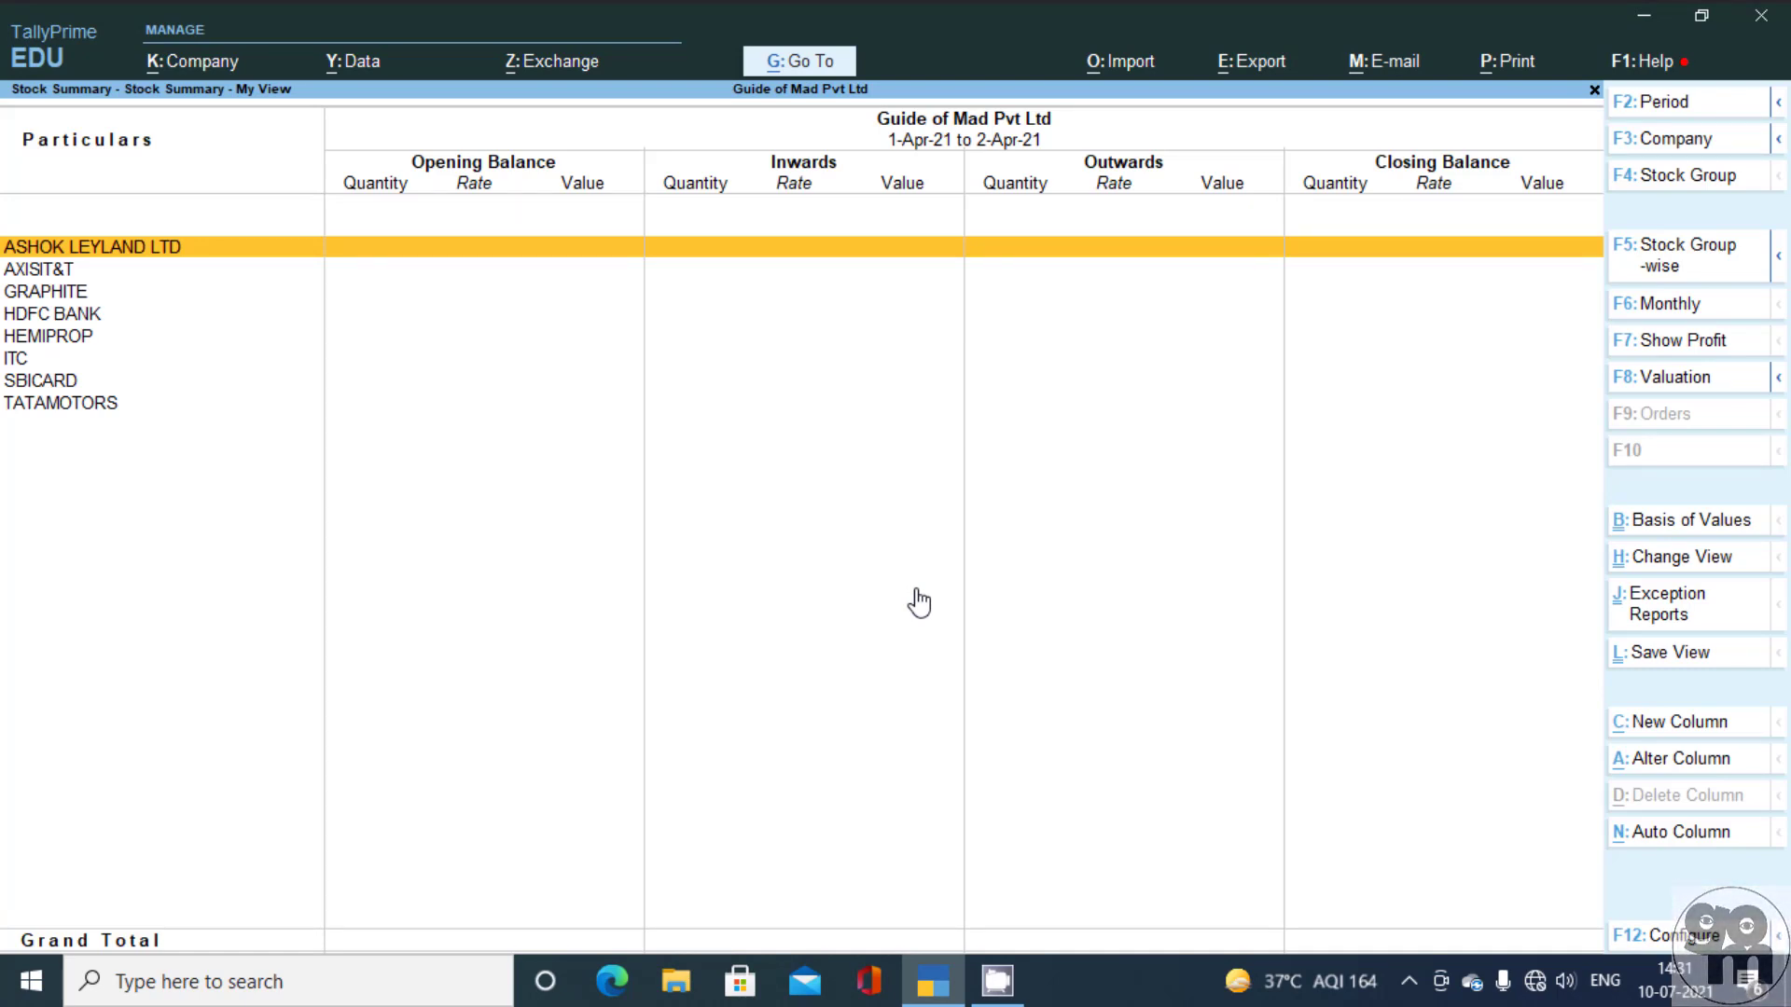
key("Escape")
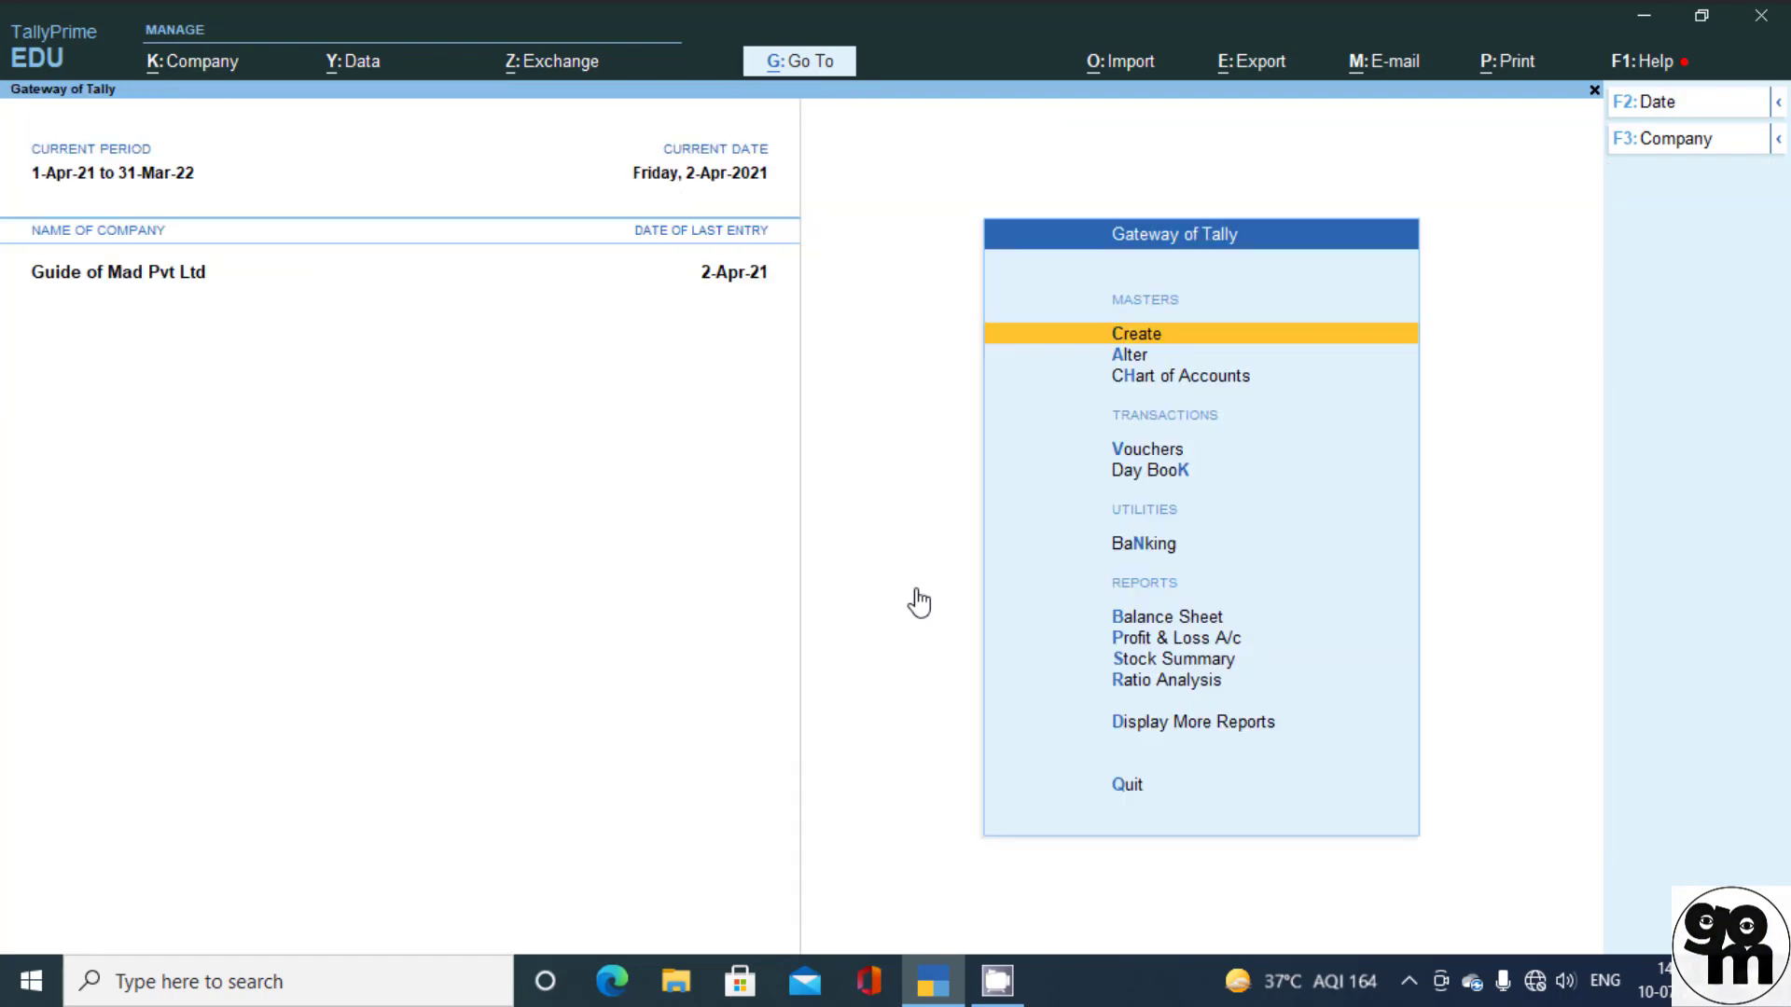
- Shut Guide of Mad Pvt Ltd and load the company Purchase Ki Billing
key("F3")
key("Down")
key("Down")
key("Down")
key("Down")
key("Down")
key("Down")
key("Down")
key("Down")
key("Down")
key("Down")
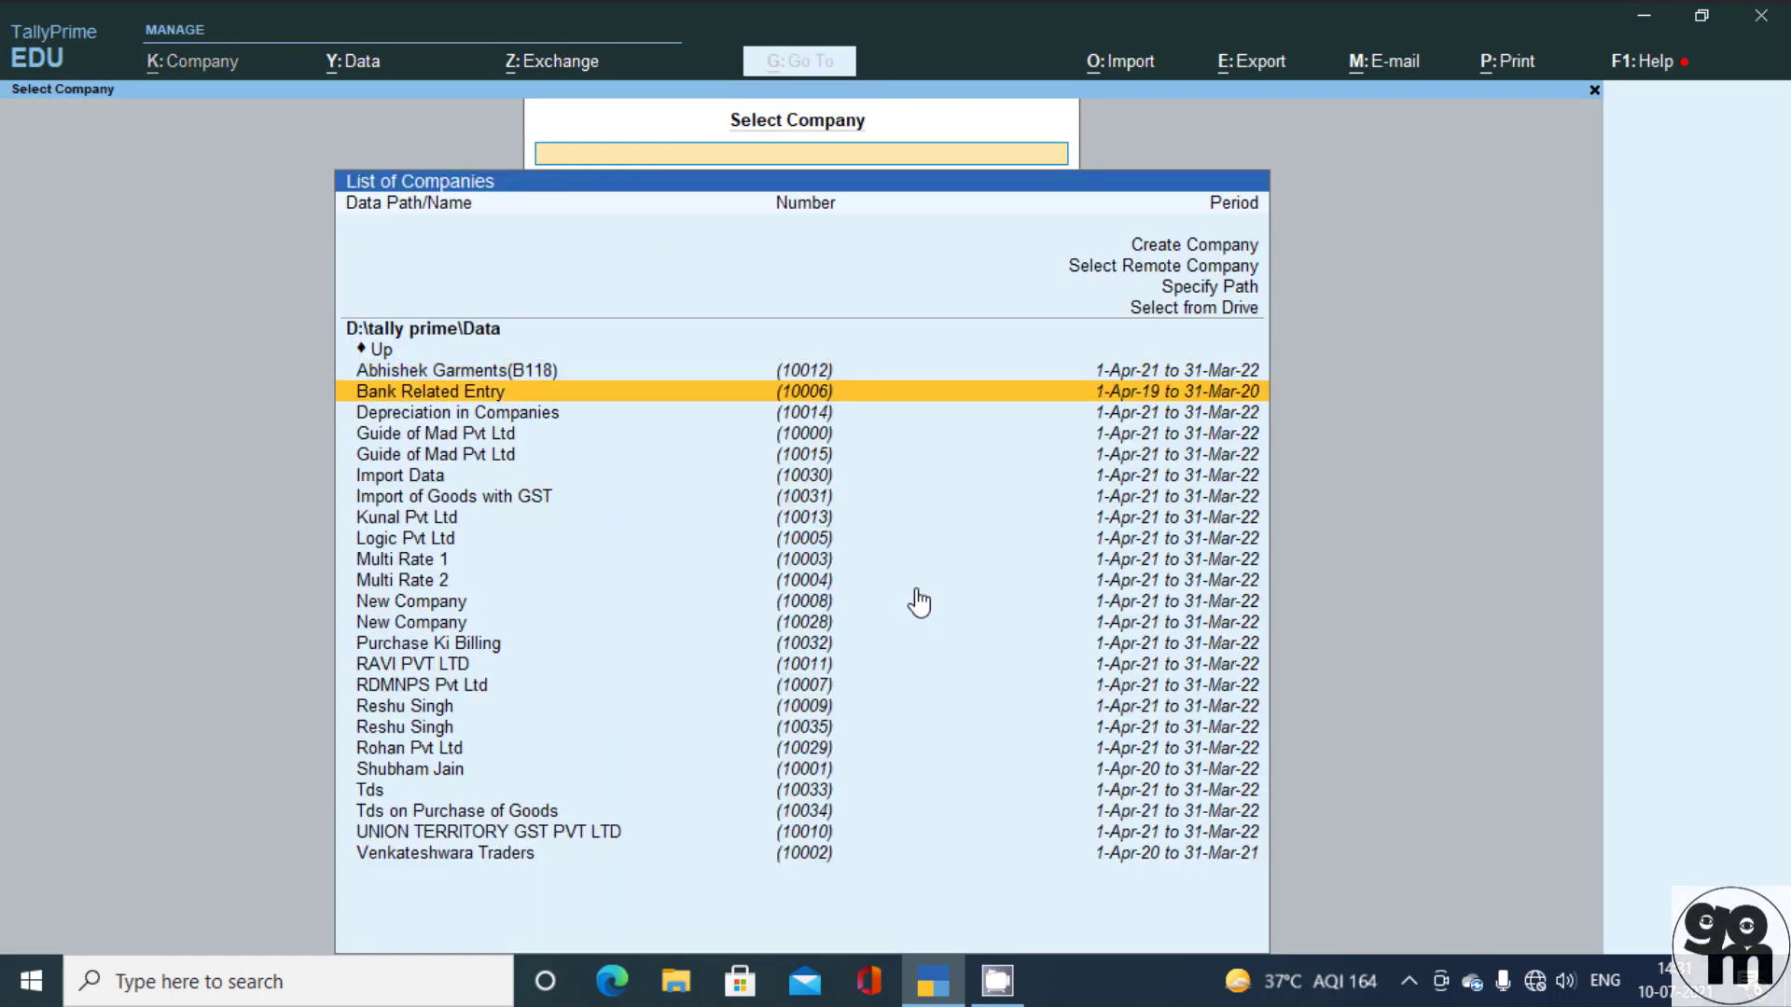
key("Down")
key("Down")
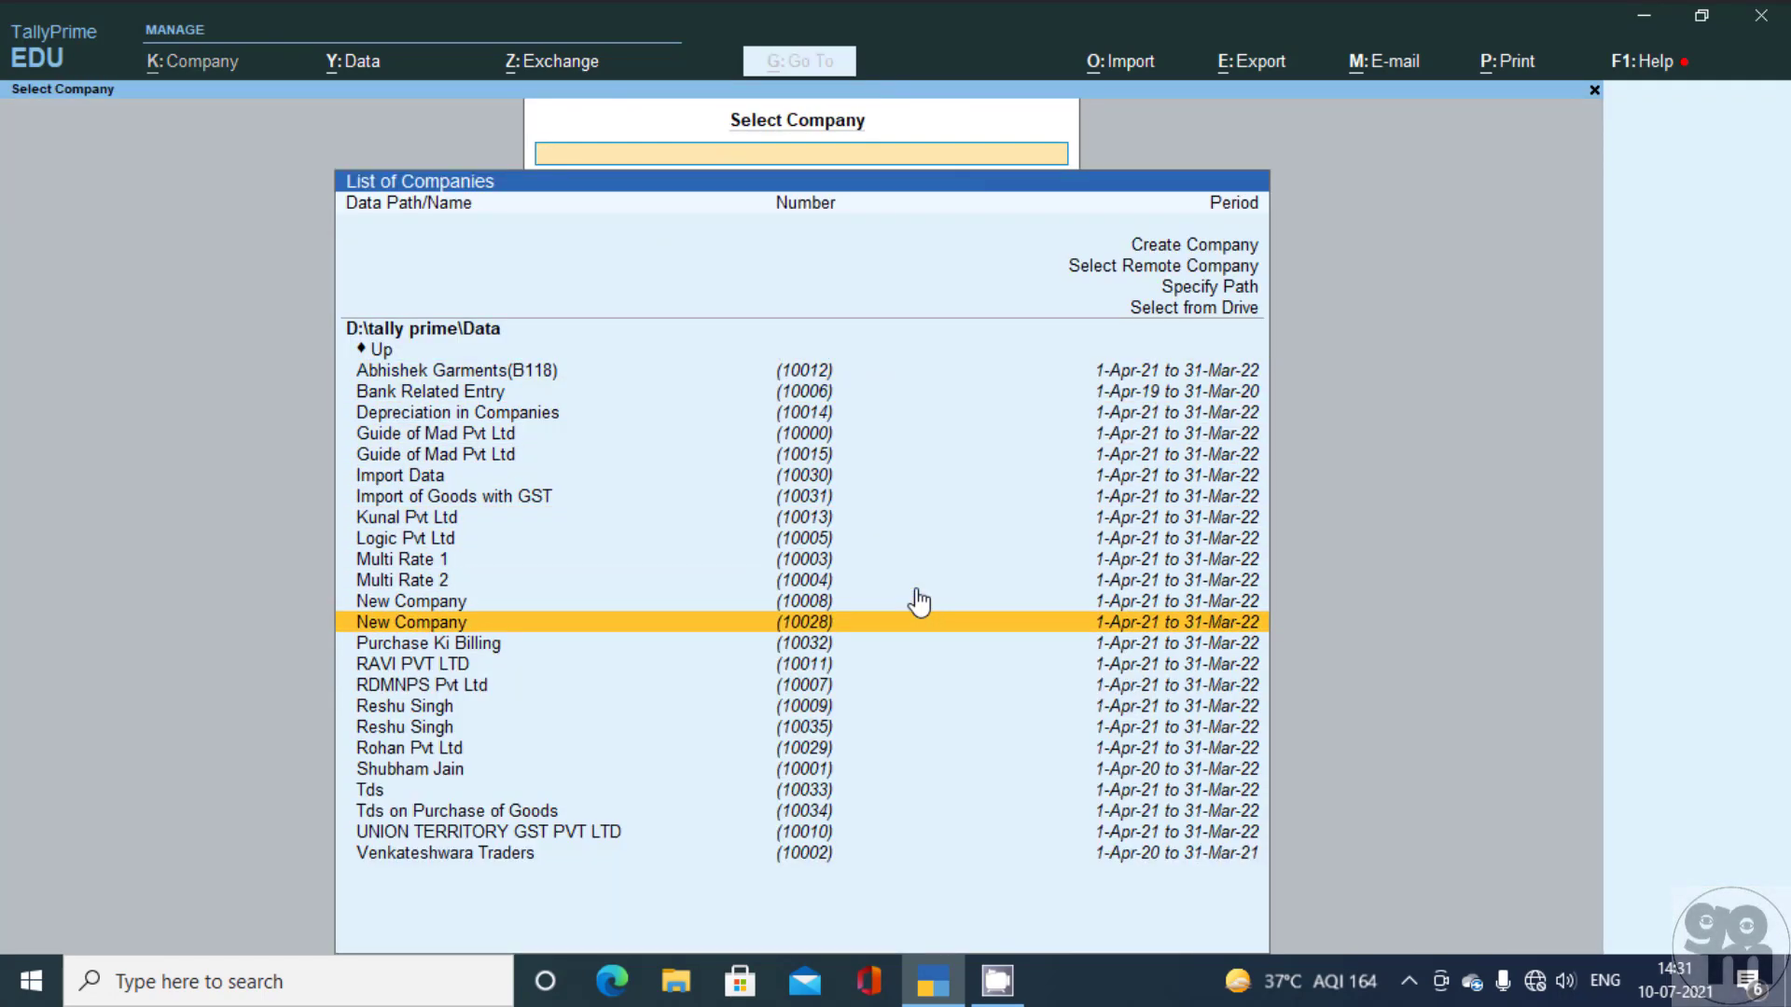
key("Down")
key("Return")
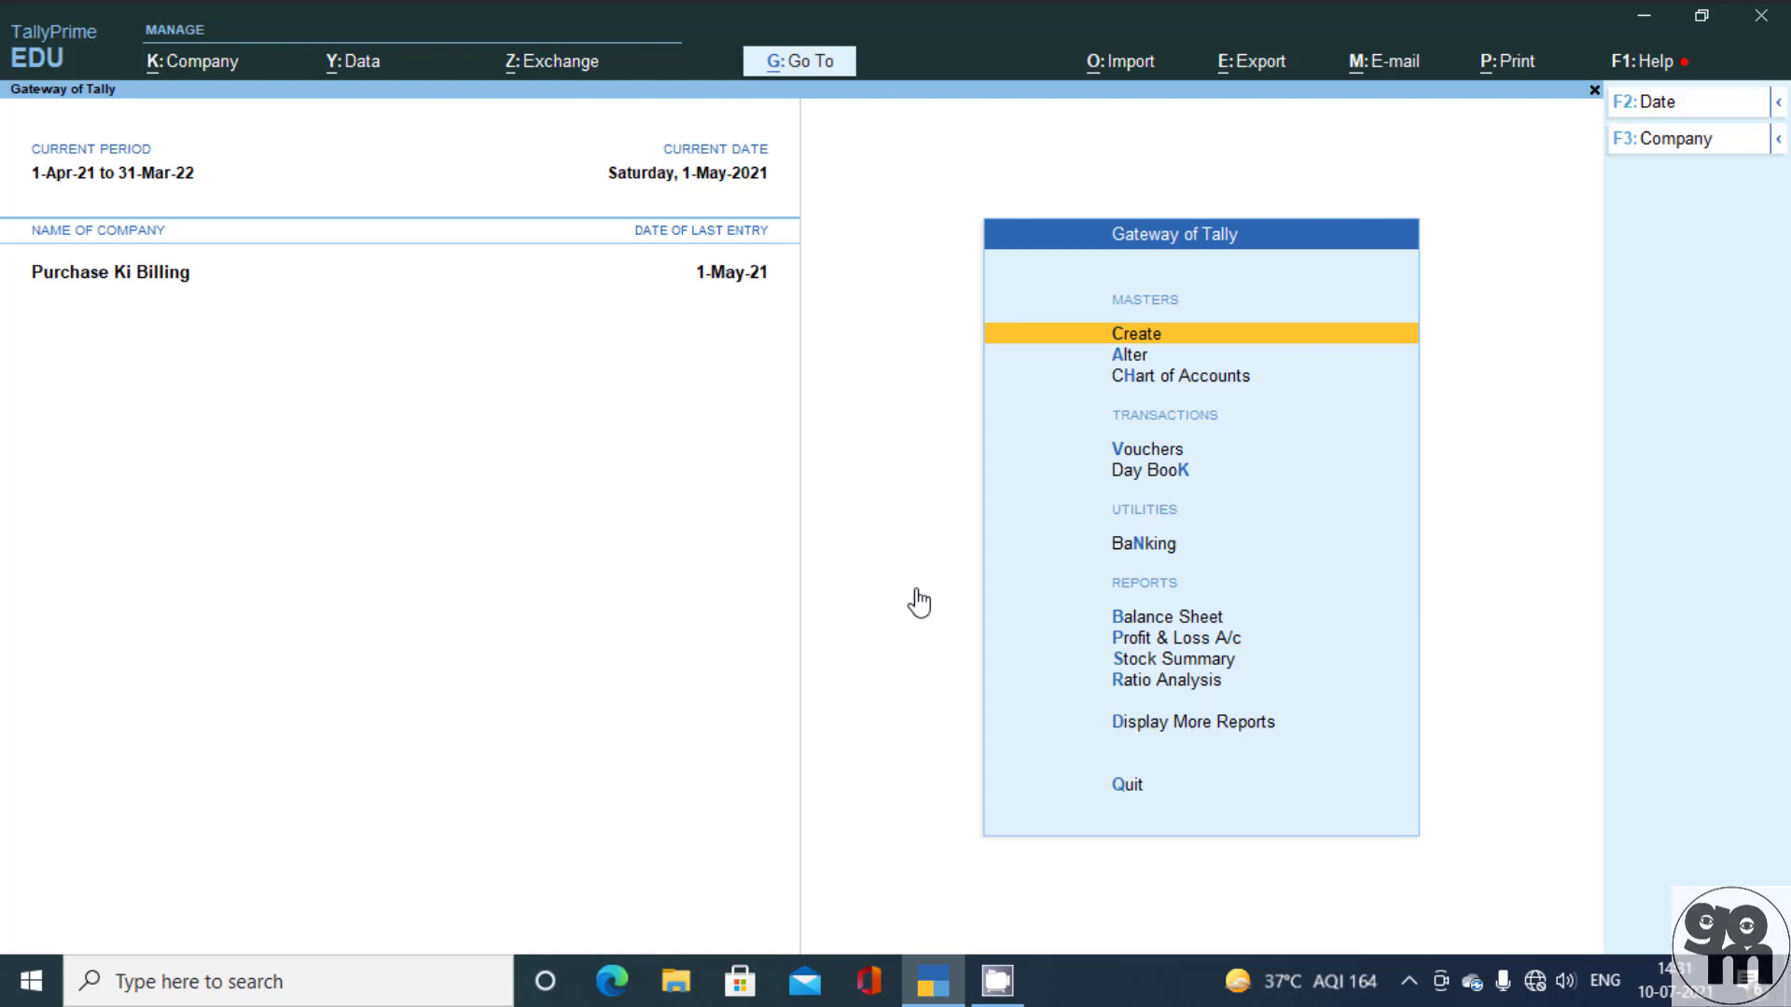
- Check the stock columns of the saved view "Stock Summary - My View" for Purchase Ki Billing and return to the Gateway of Tally
key("ctrl+g")
key("Return")
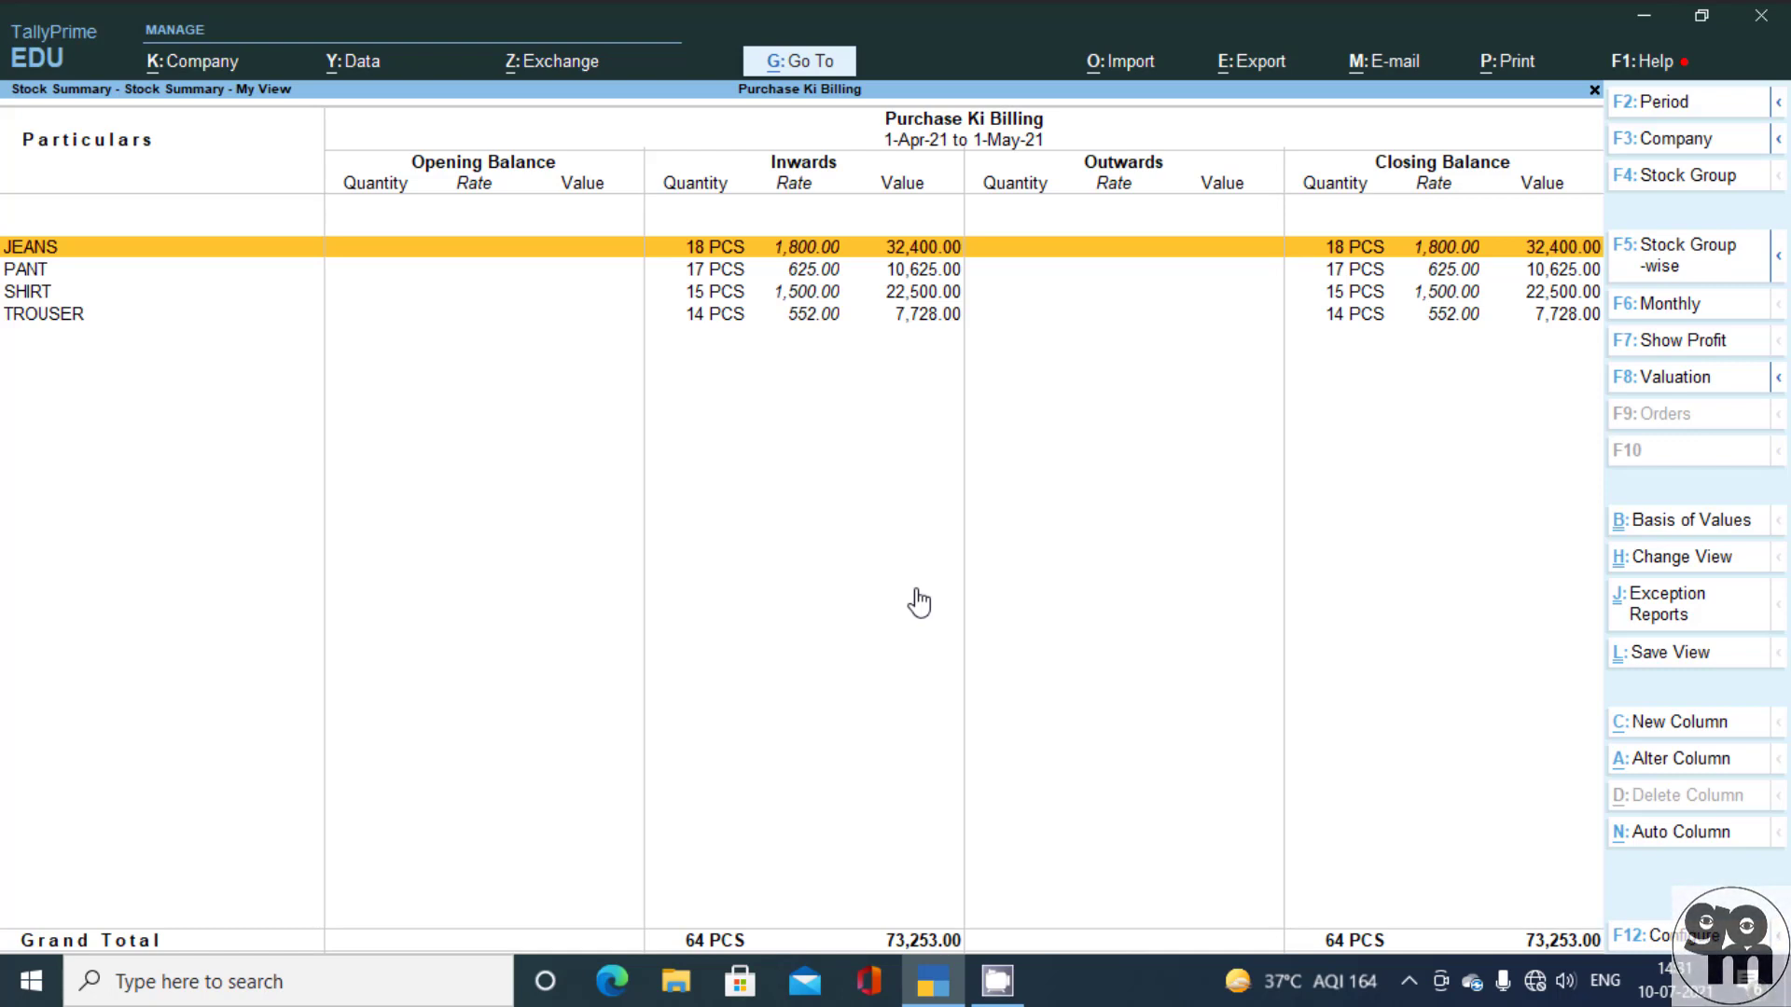
key("Escape")
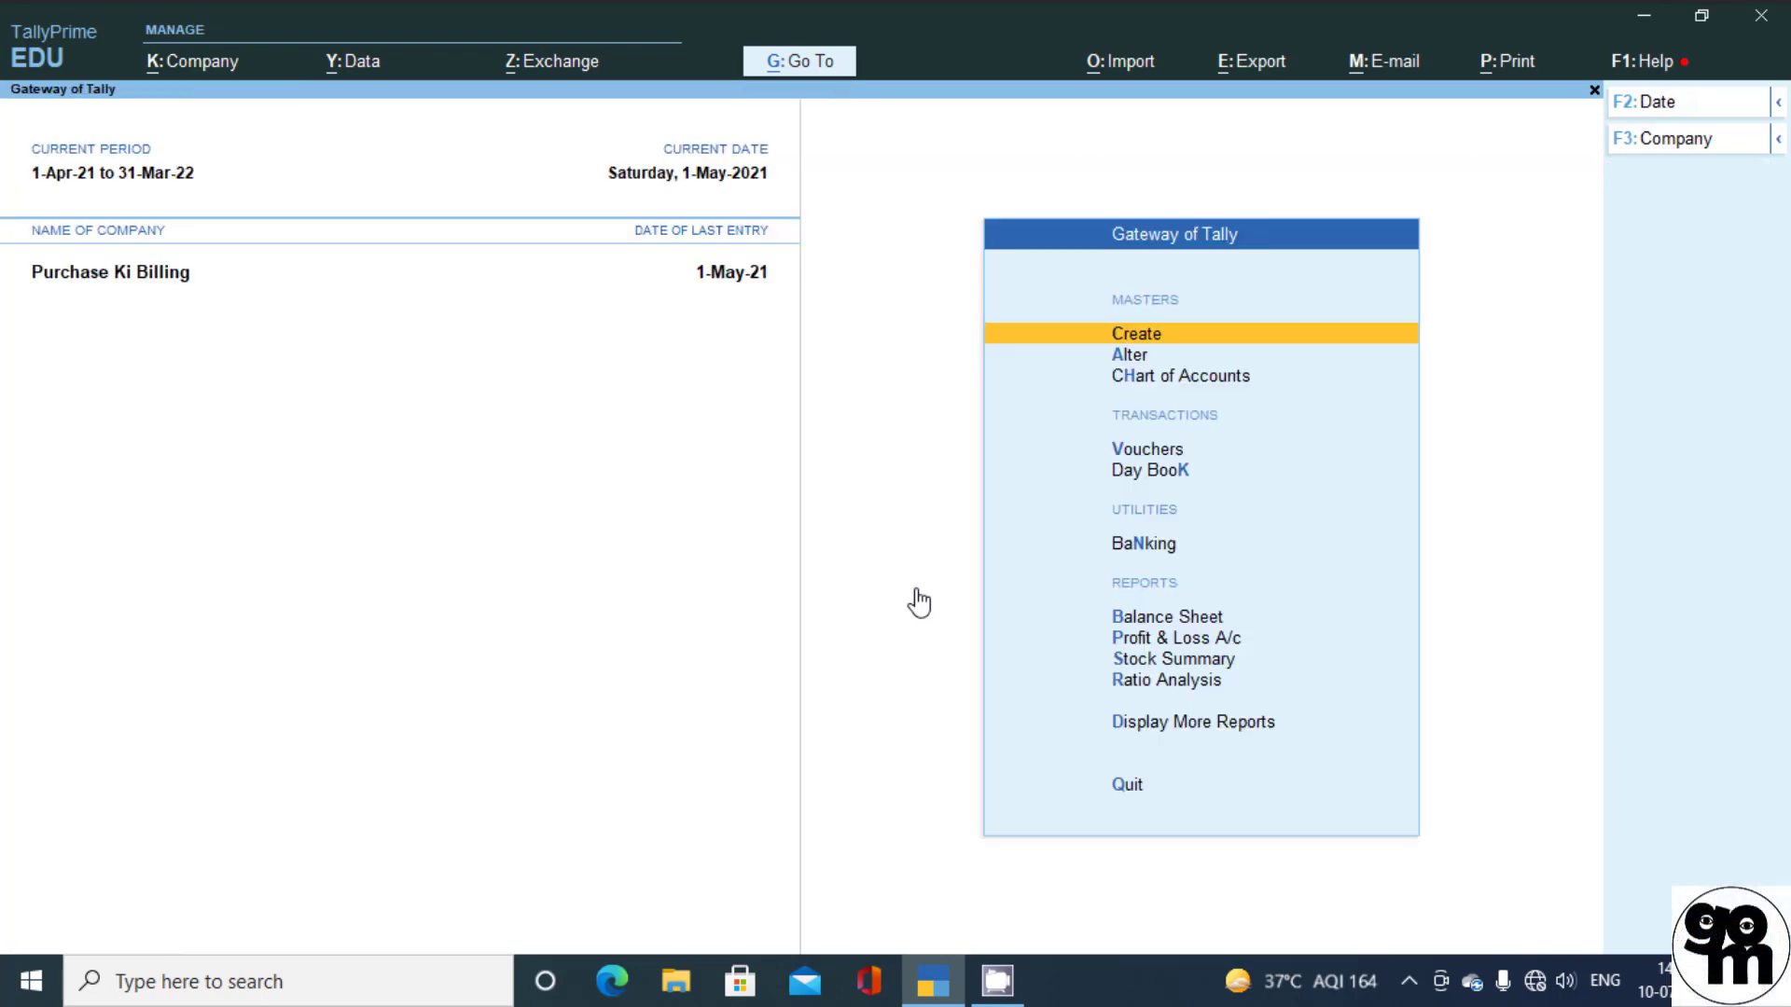
- Shut Purchase Ki Billing and load the company Venkateshwara Traders
key("alt+F3")
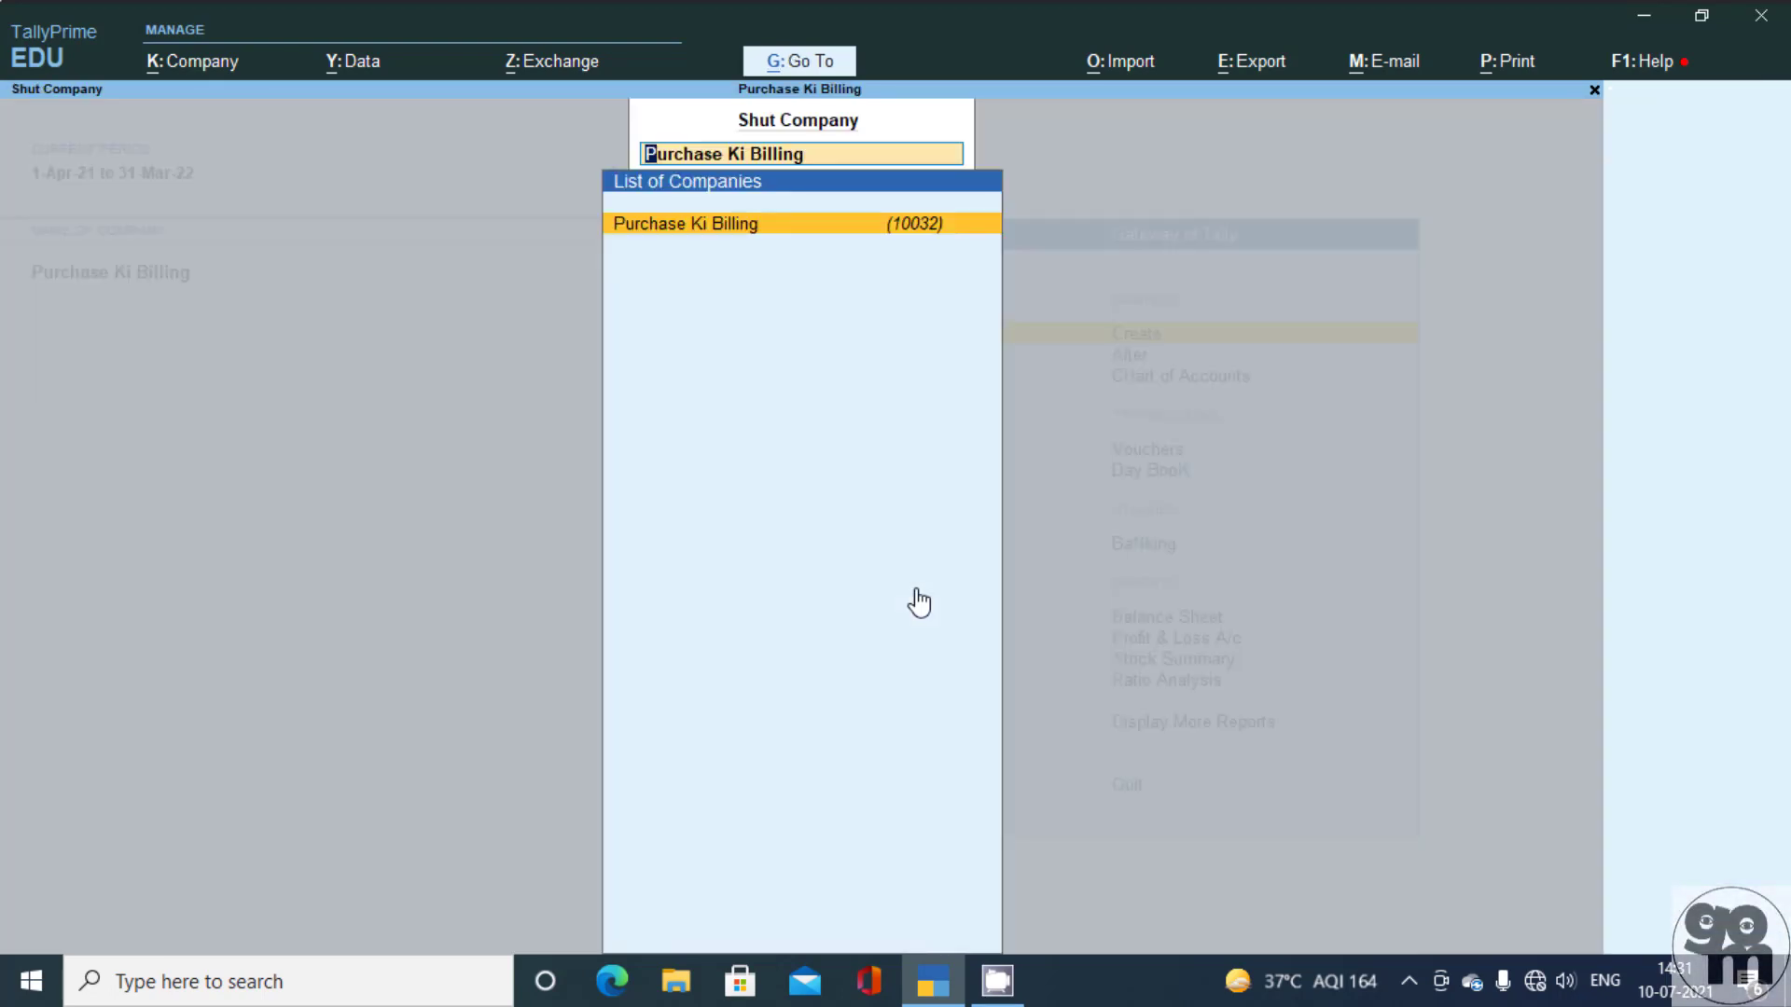
key("Return")
key("Down")
key("Down")
key("Down")
key("Down")
key("Down")
key("Down")
key("Down")
key("Down")
key("Down")
key("Down")
key("Down")
key("Down")
key("Down")
key("Down")
key("Down")
key("Down")
key("Down")
key("Down")
key("Down")
key("Down")
key("Down")
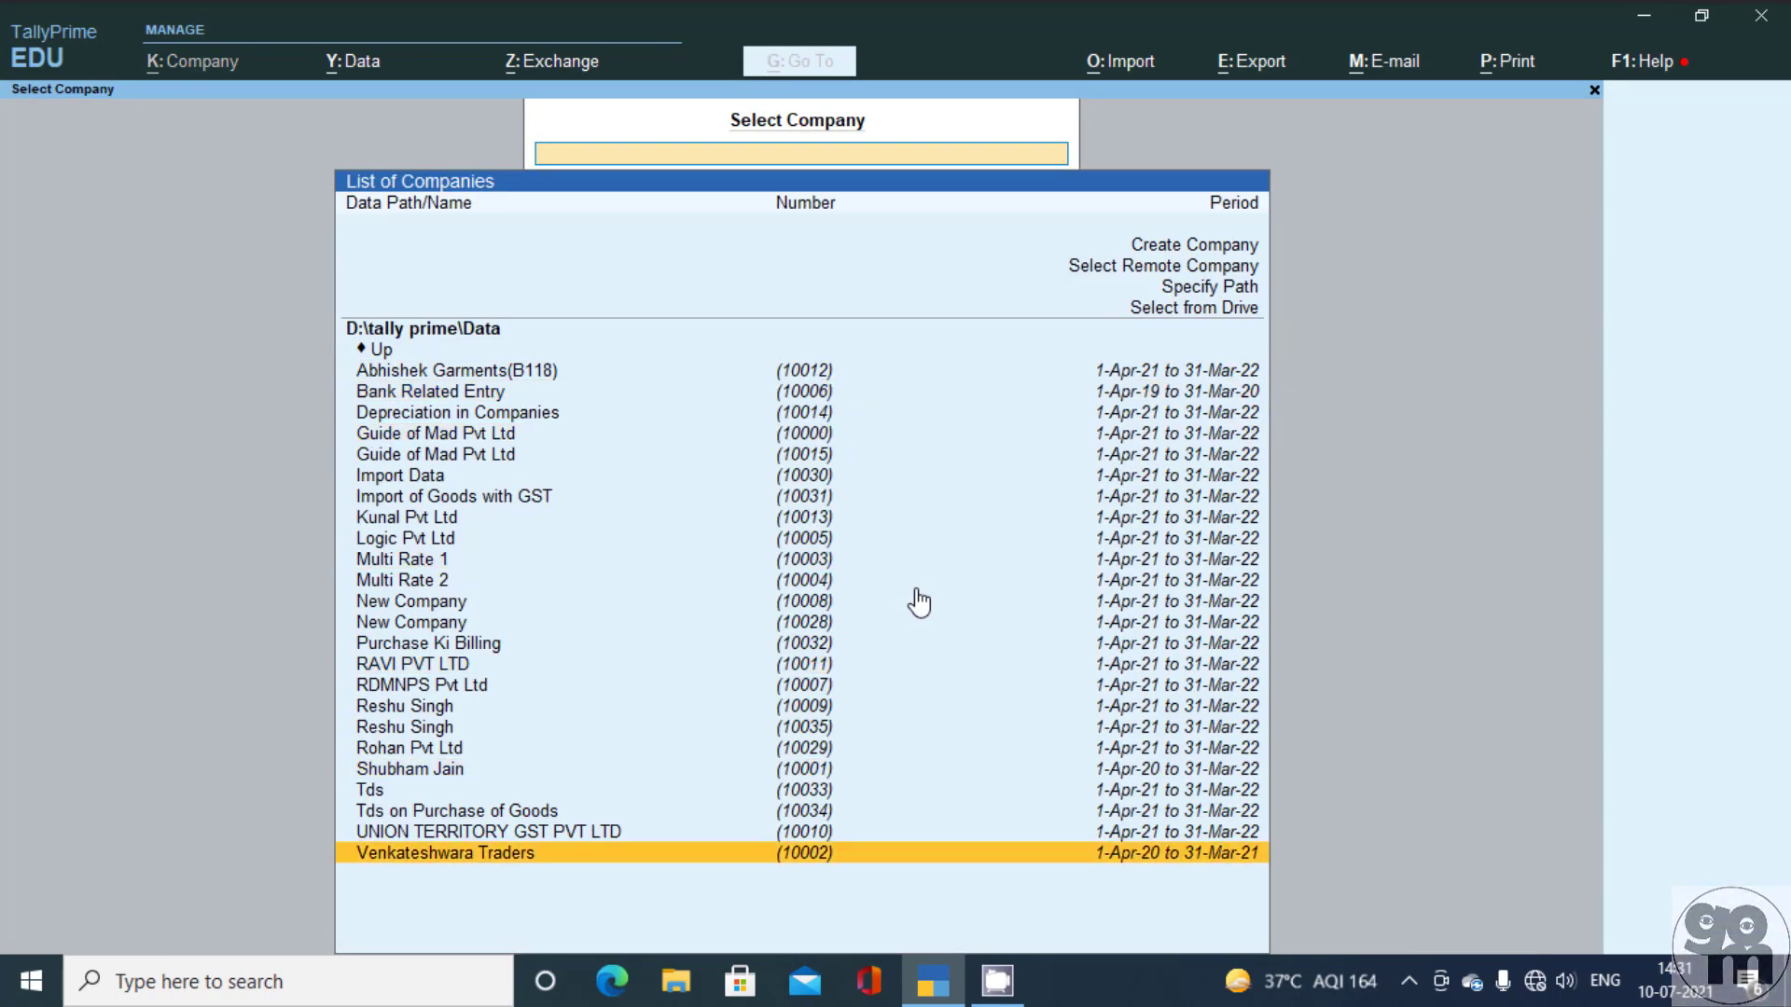
key("Return")
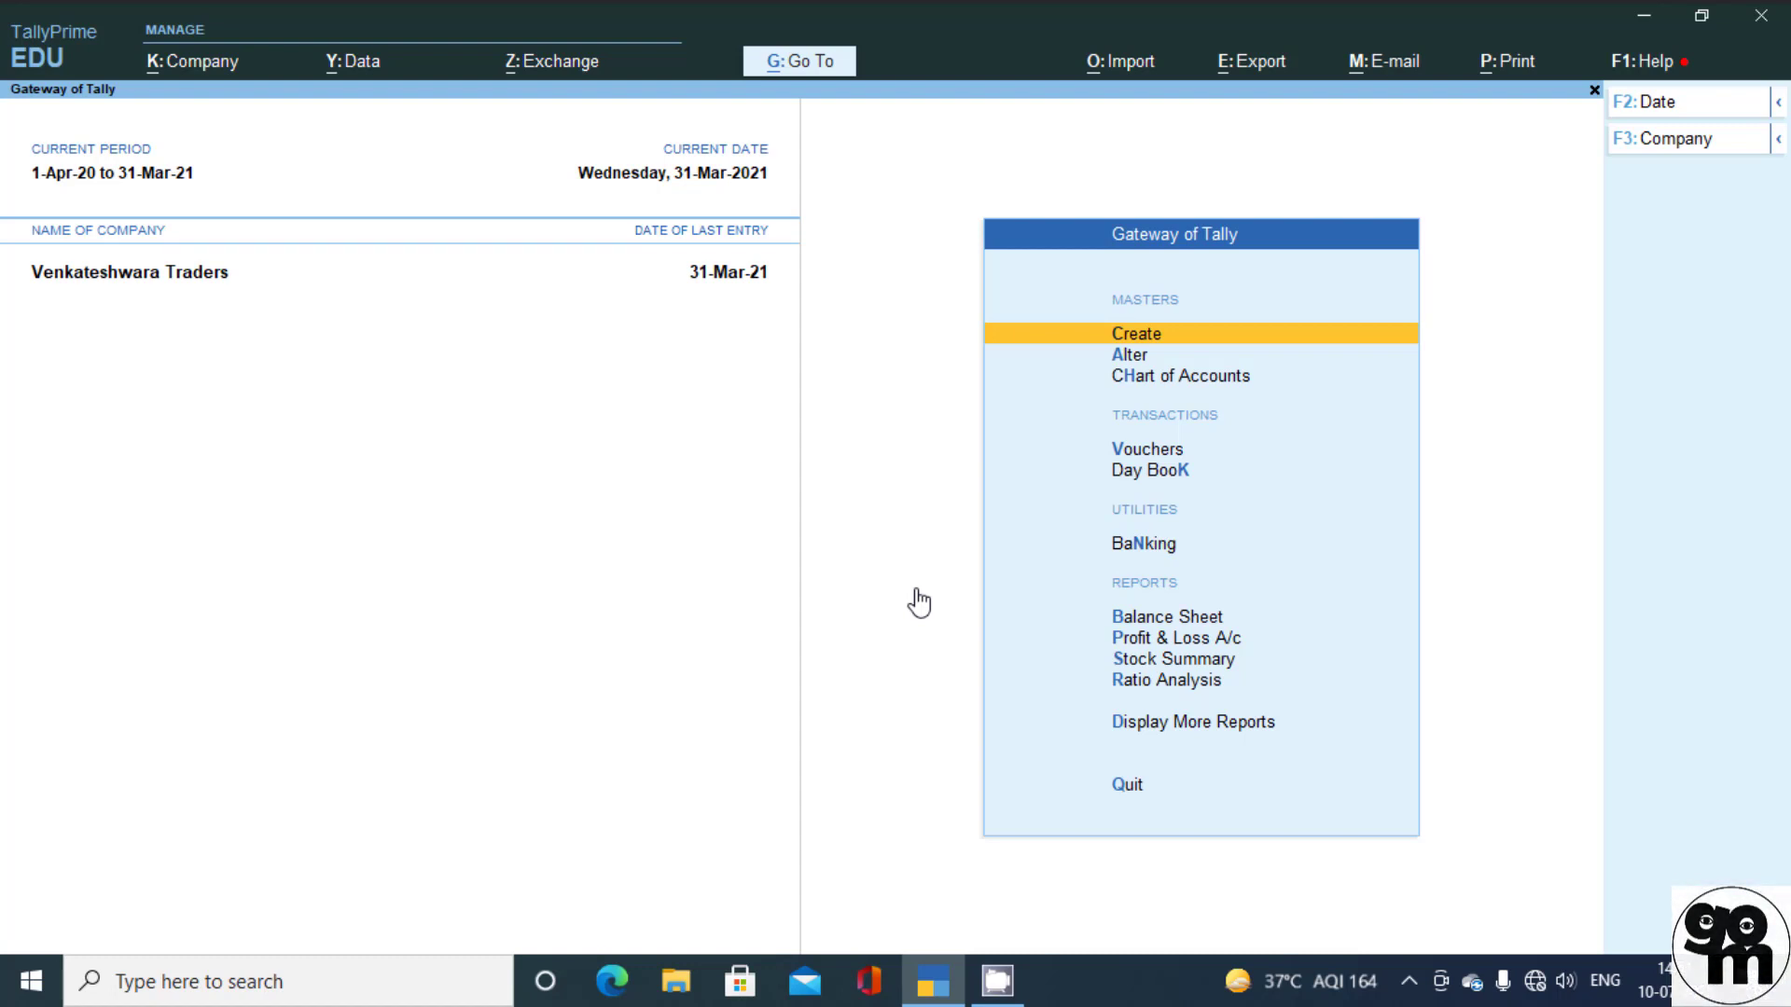
- Go to the Inventory Books reports of Venkateshwara Traders
key("Down")
key("Down")
key("Down")
key("Down")
key("Down")
key("Down")
key("Down")
key("Down")
key("Down")
key("Down")
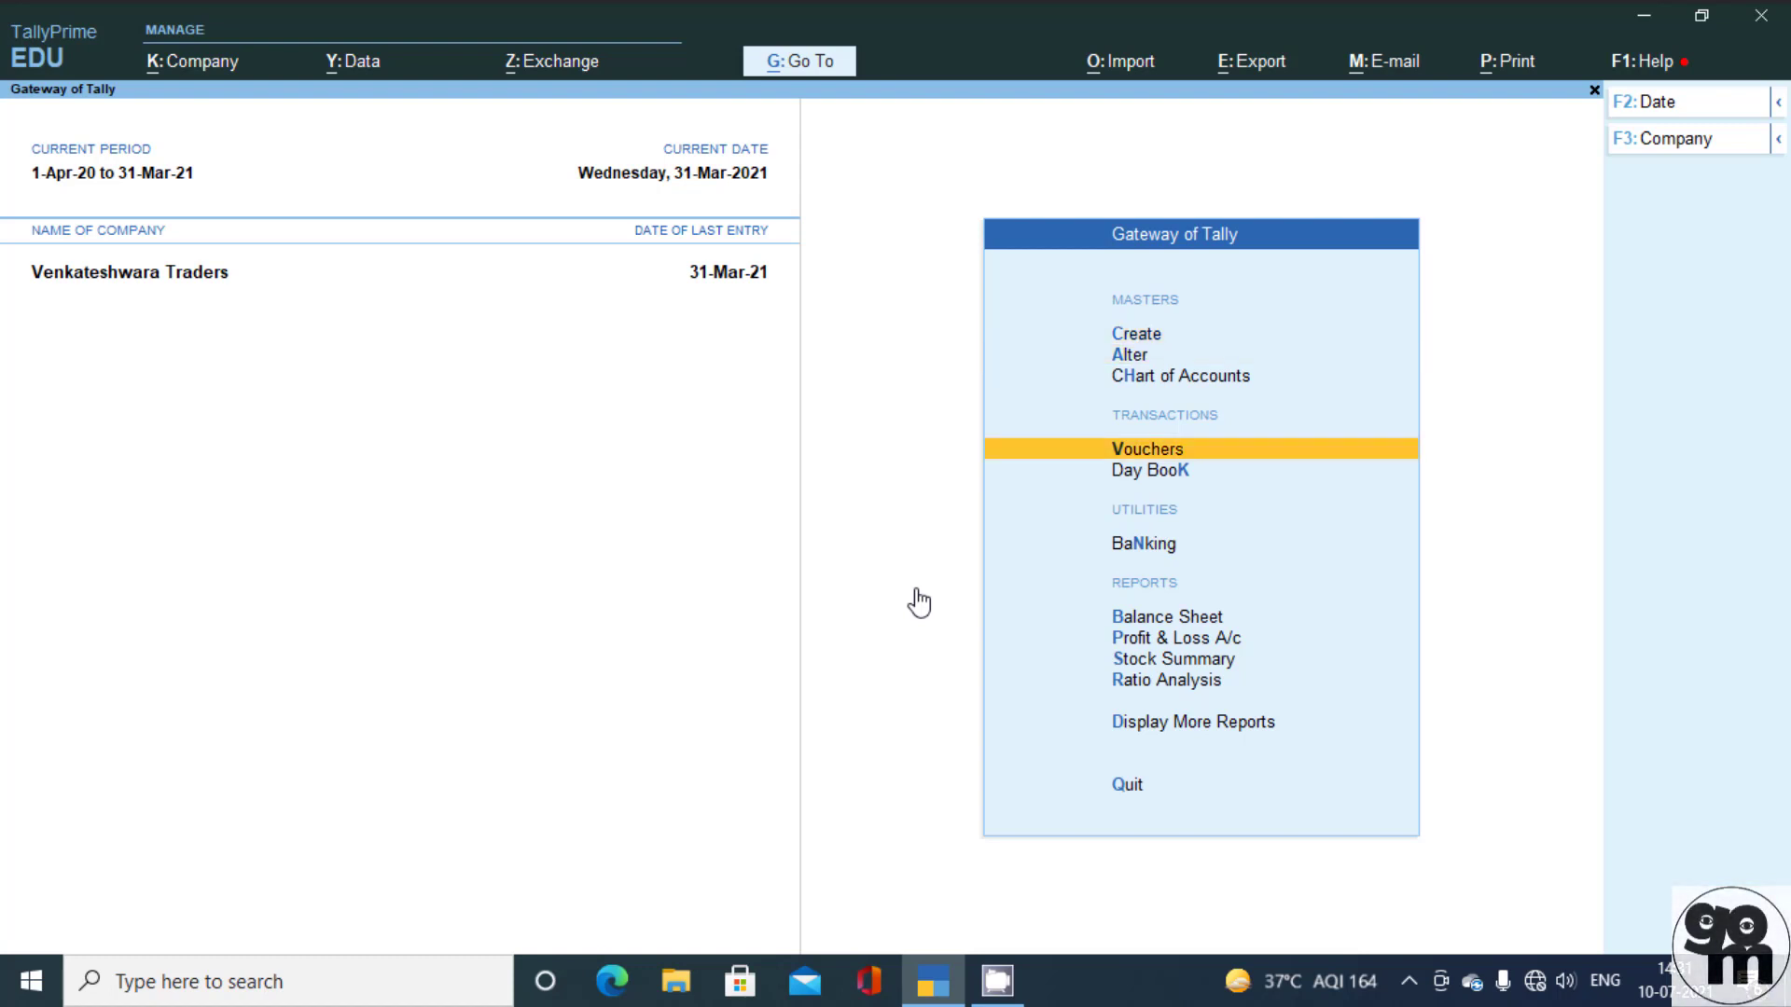
key("Return")
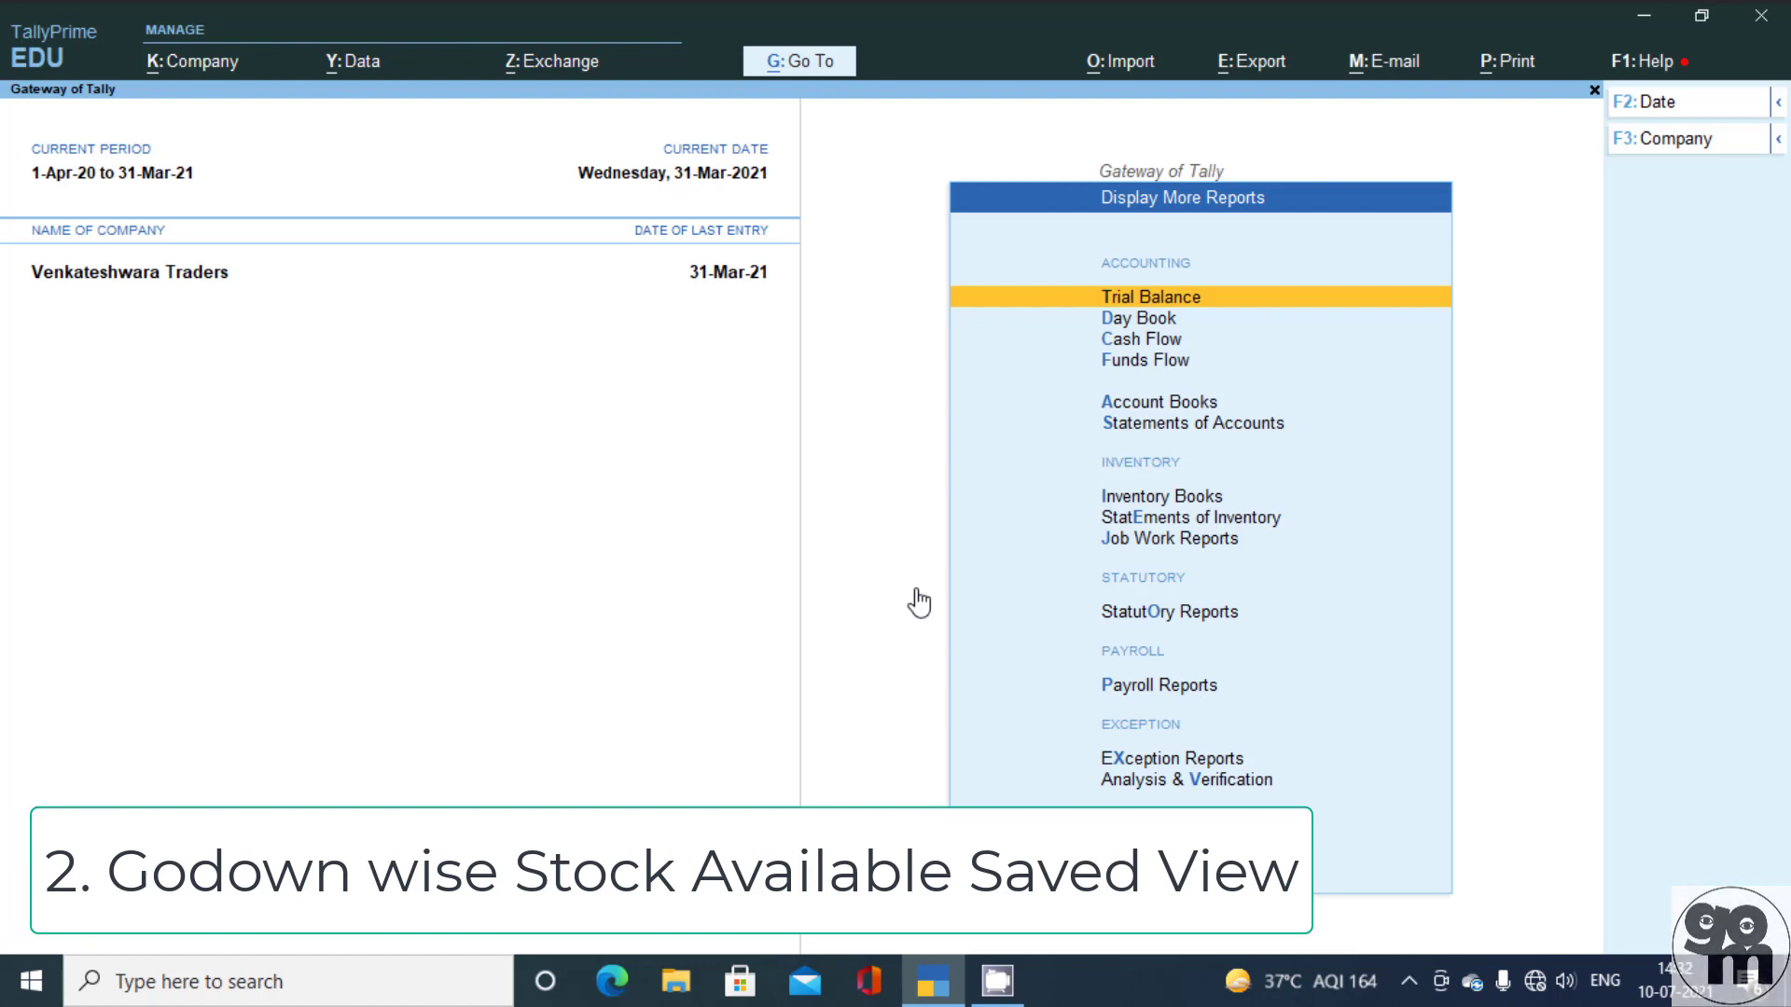
key("Down")
key("Down")
key("Down")
key("Down")
key("Down")
key("Down")
key("Down")
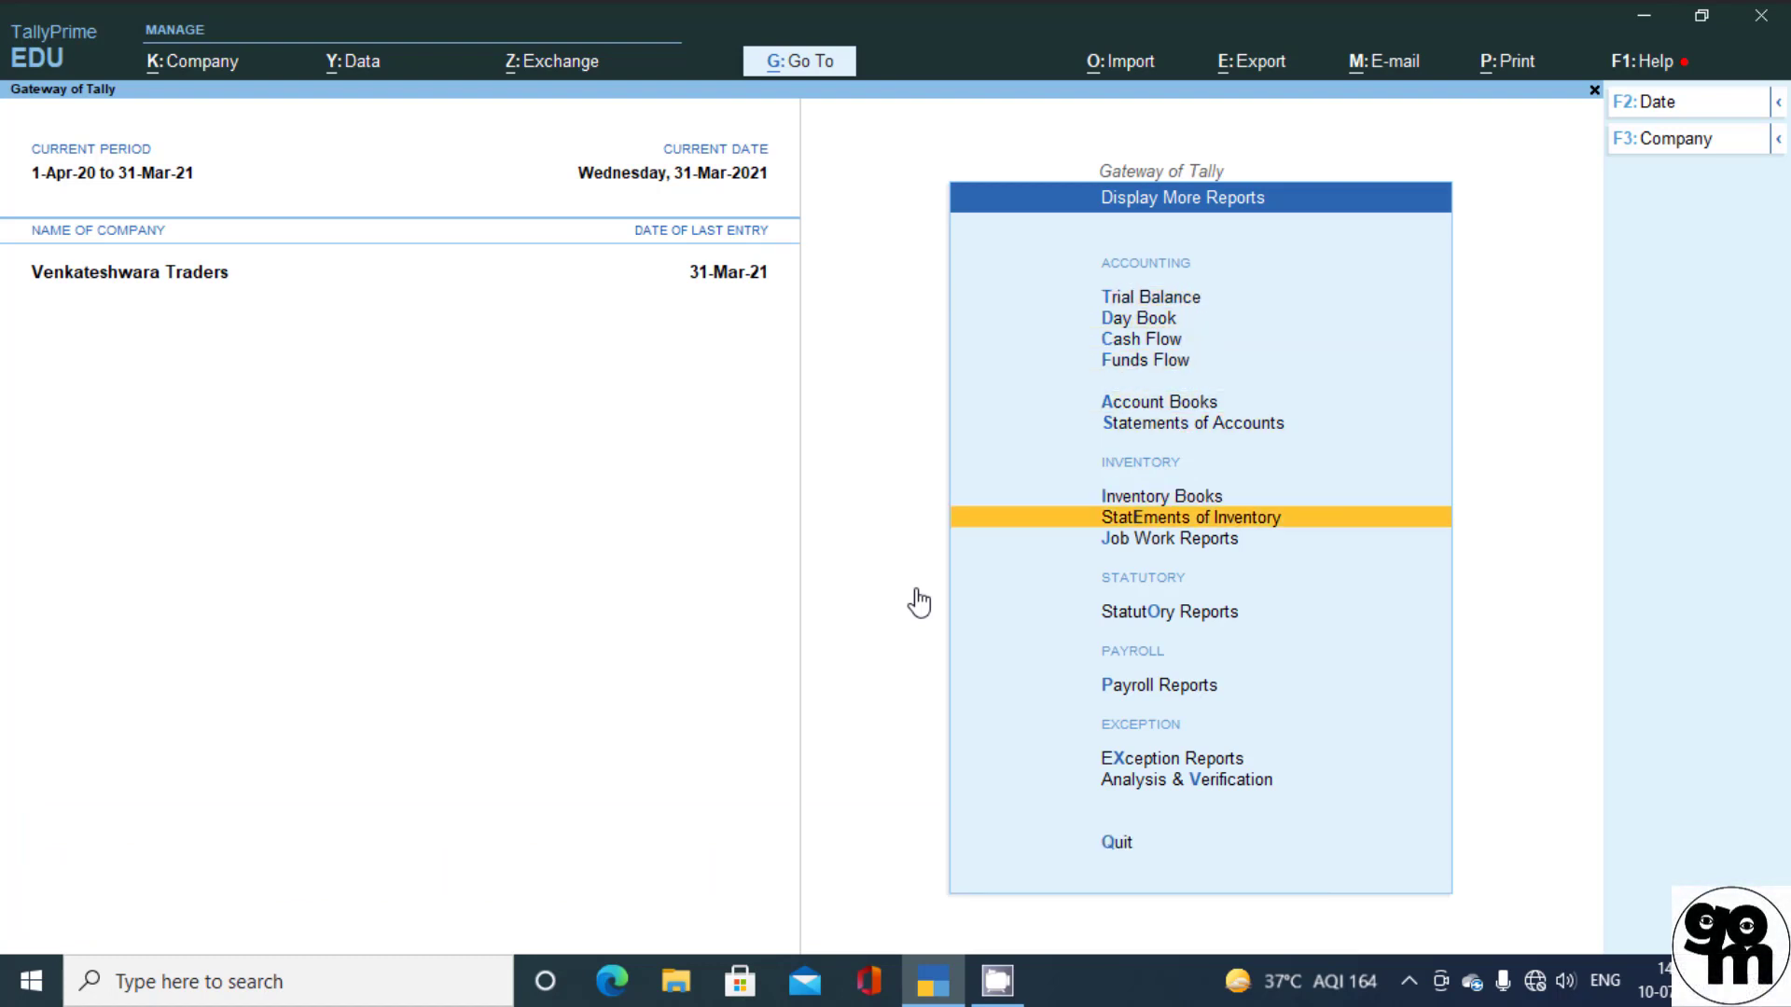
key("Up")
key("Return")
- Open the Godown Summary for Electronic City Godown and change its view to Monthly Summary
key("Down")
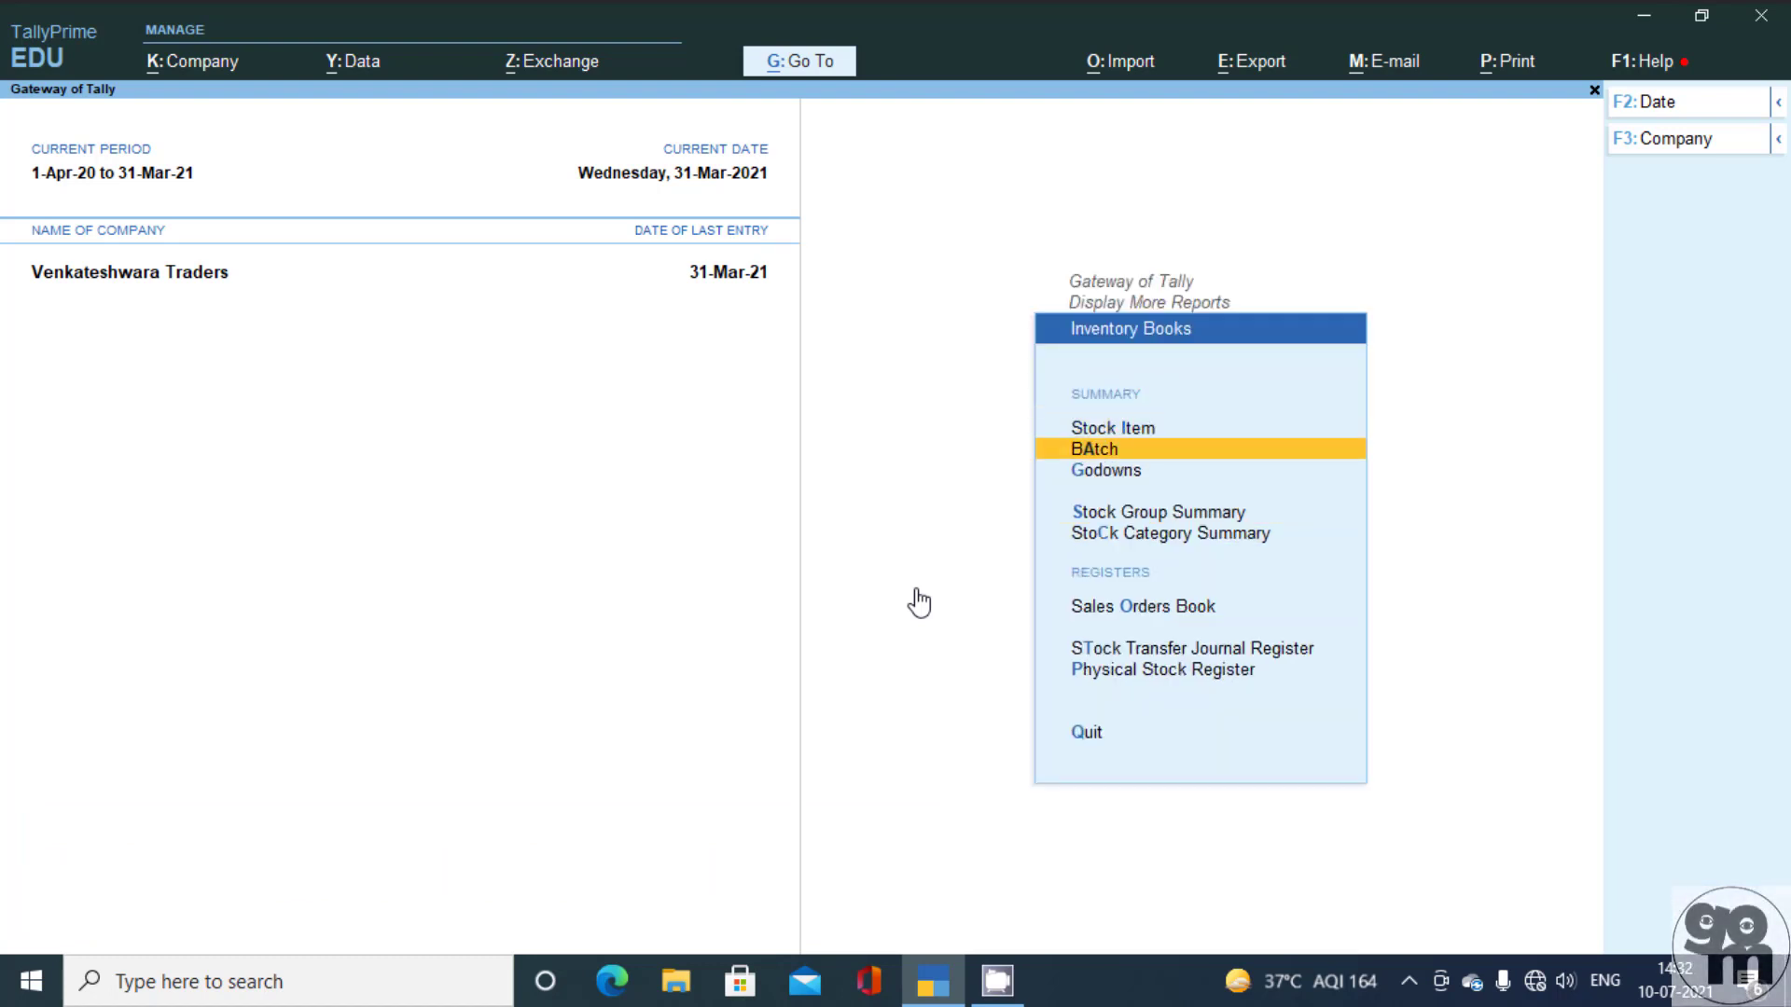
key("Down")
key("Return")
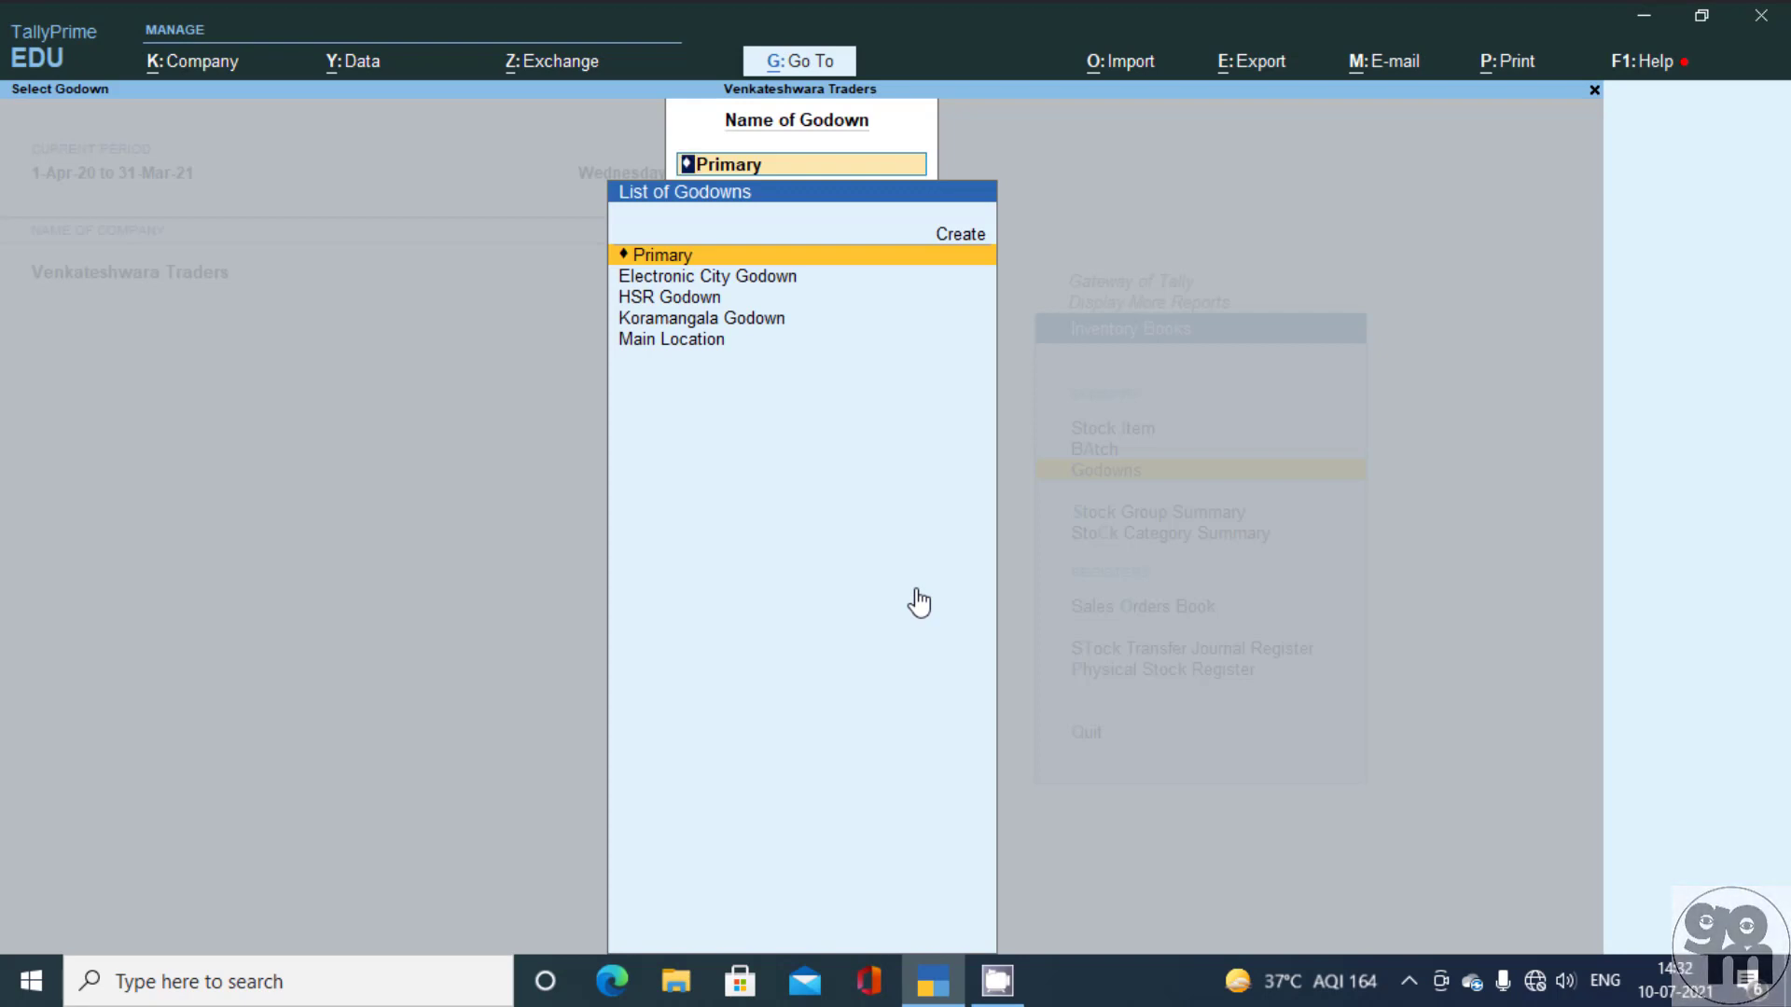
key("Down")
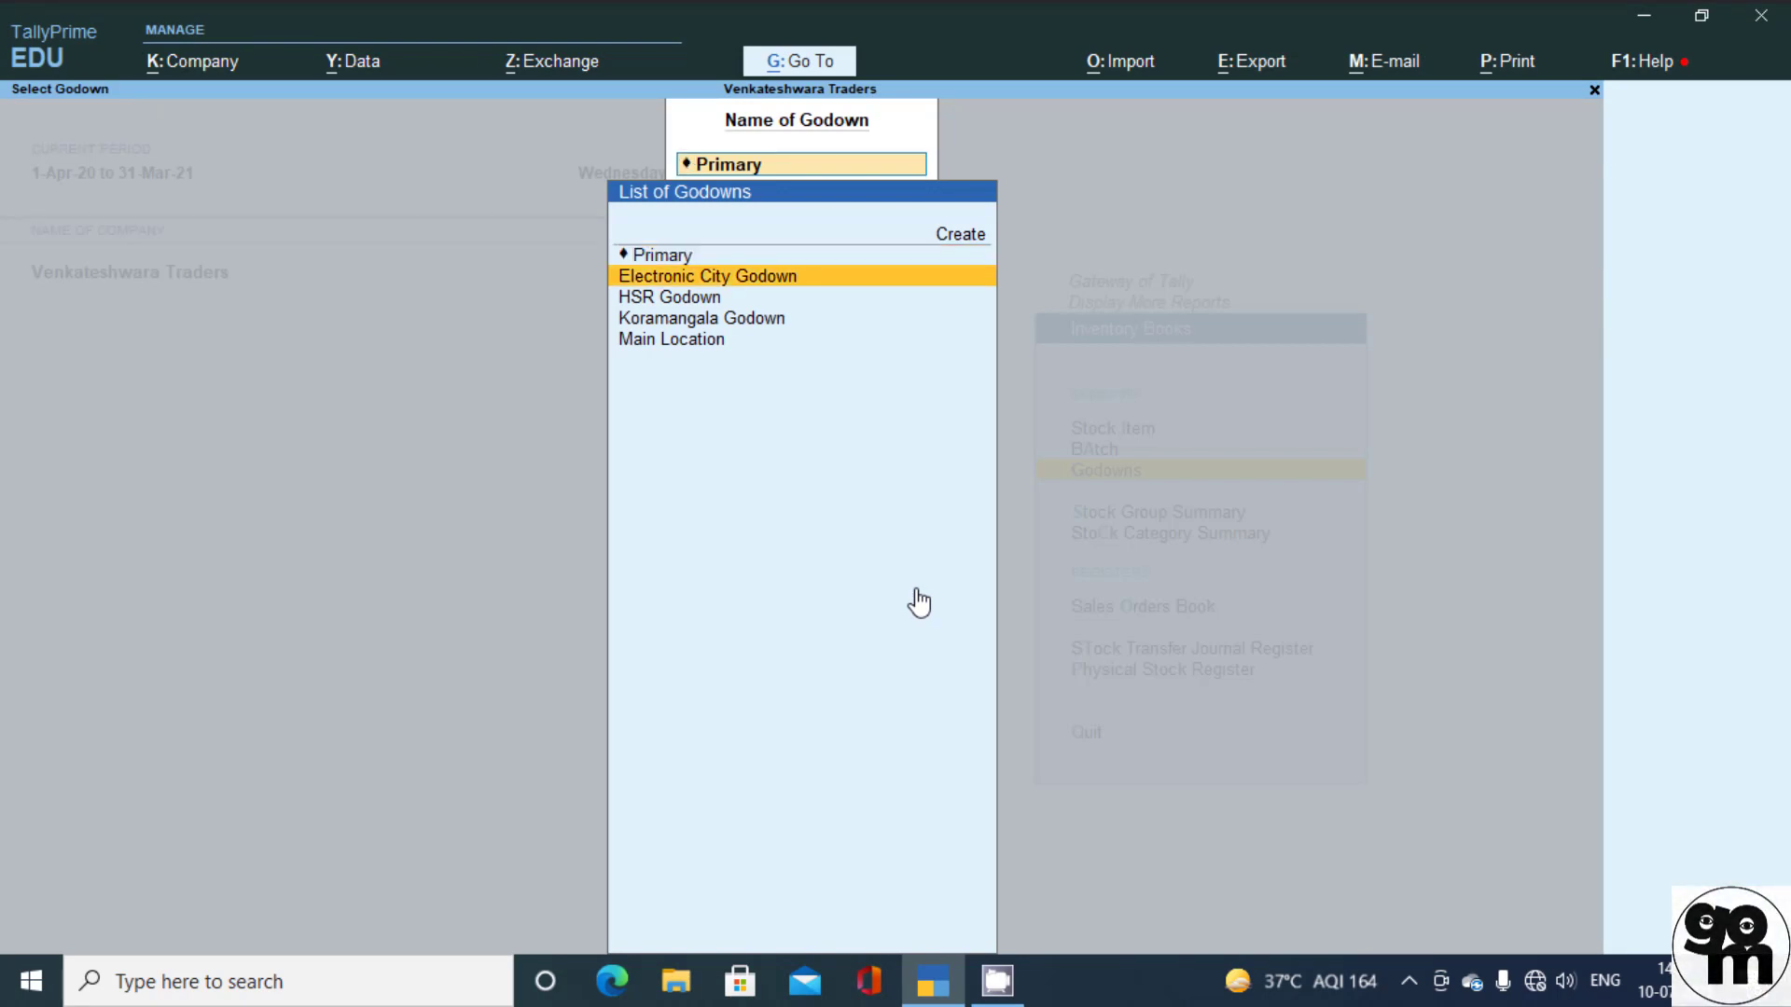
key("Return")
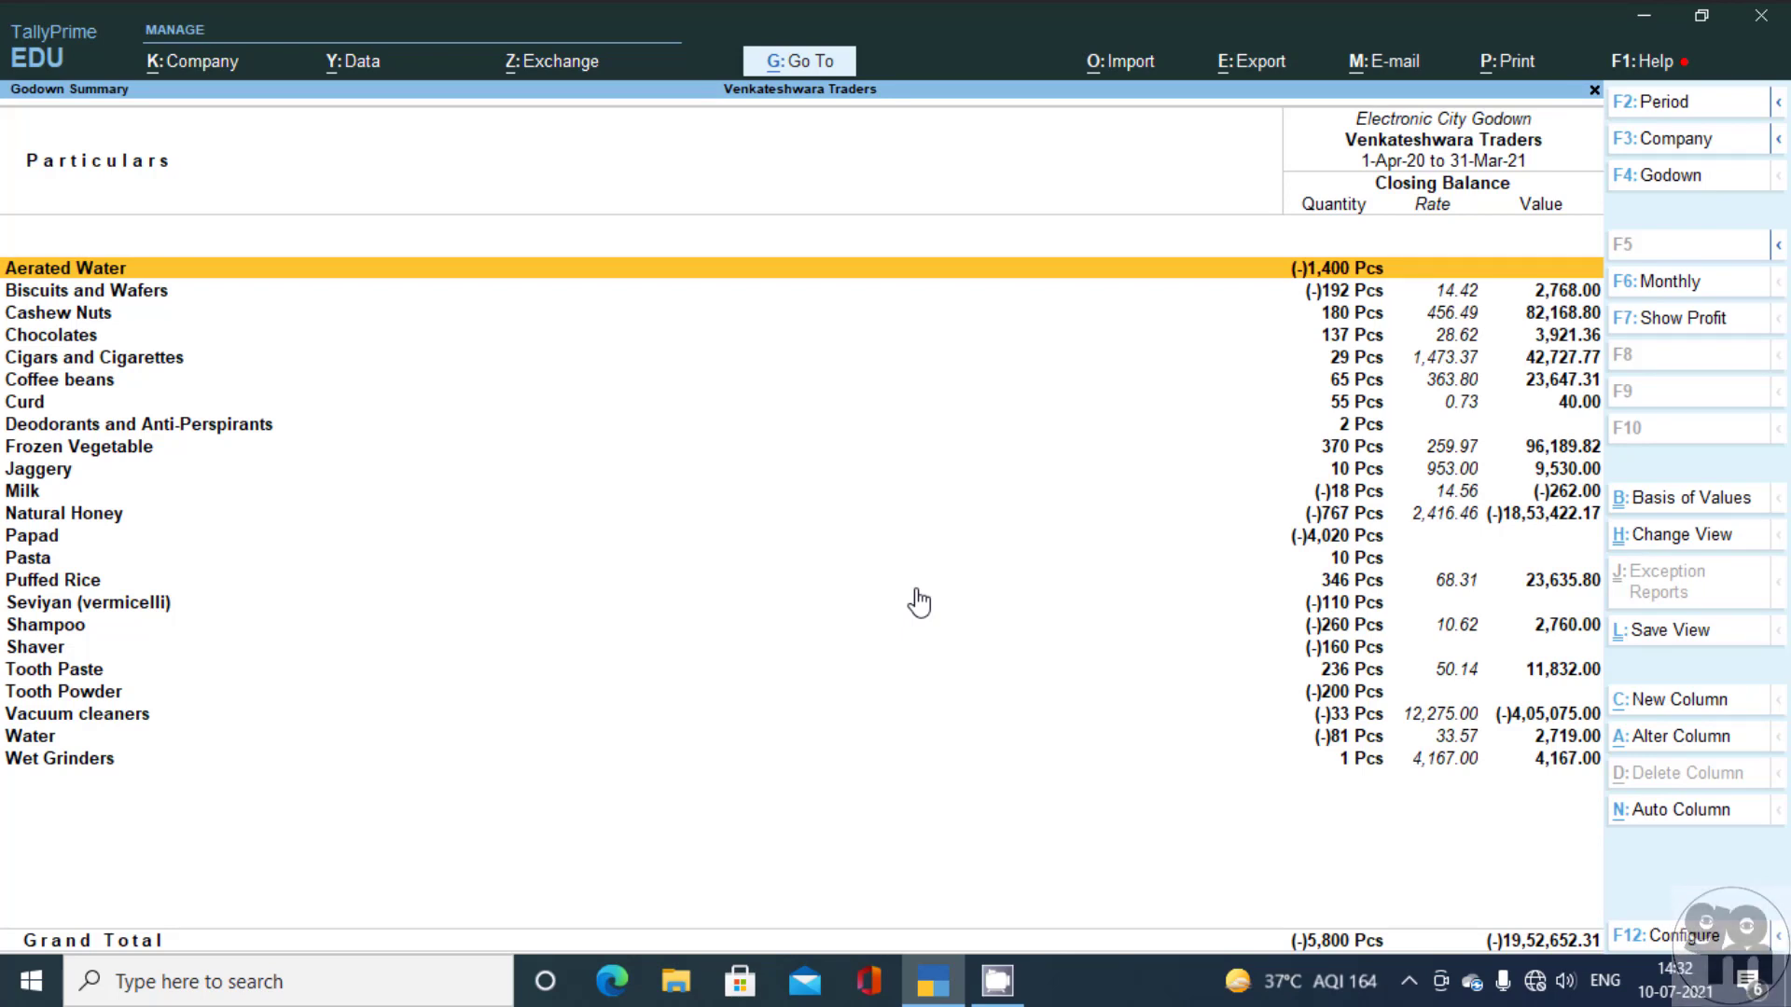
key("alt+h")
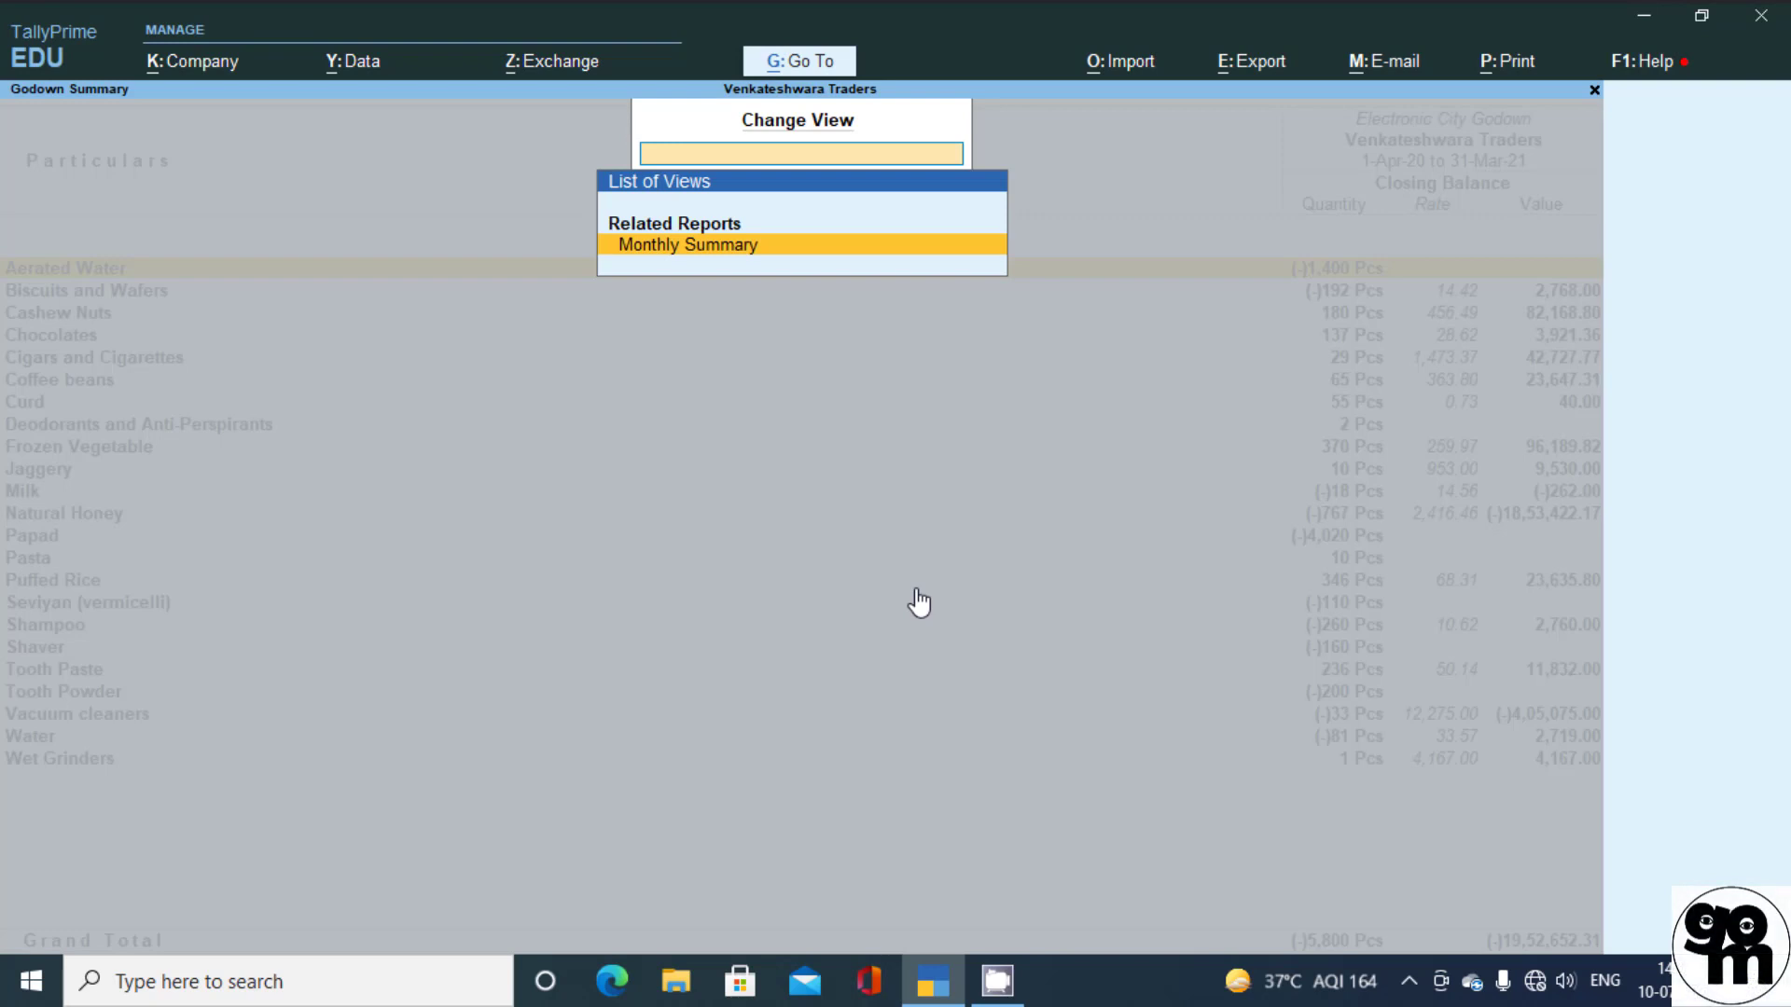
key("Return")
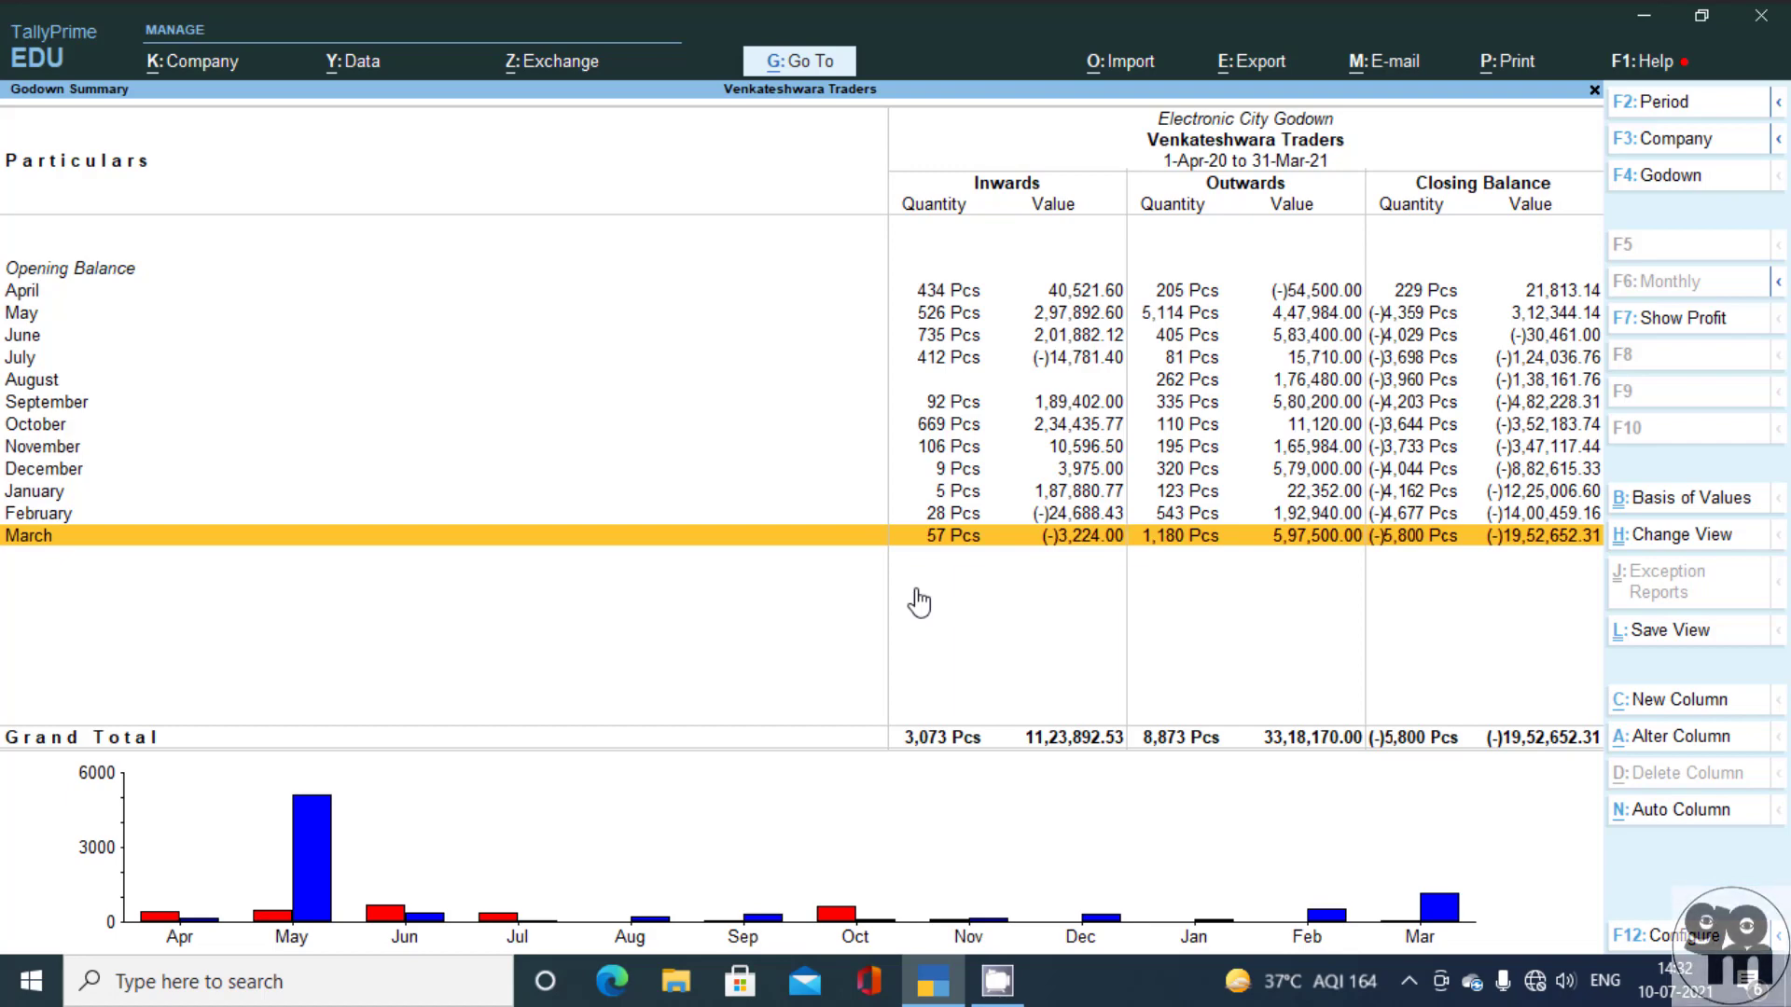
- Save the view as "Godown Summary - My View" for All Companies, making it the report's default, without the selected period
key("ctrl+l")
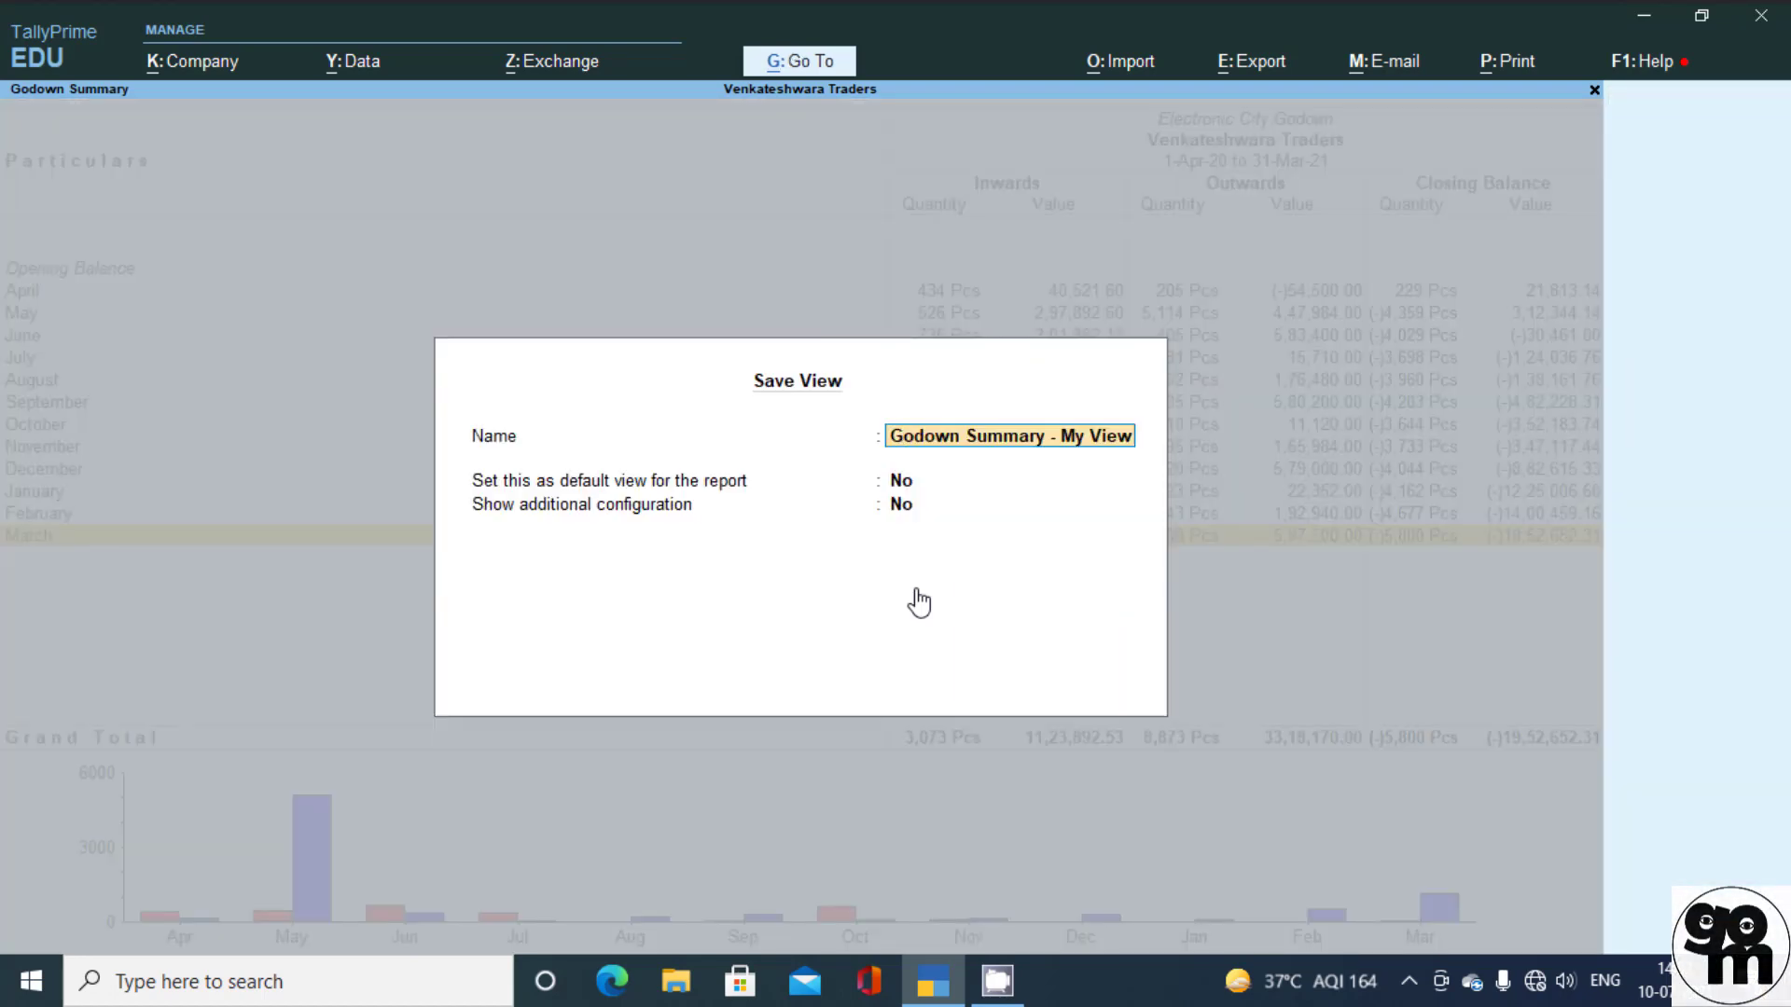
key("Return")
key("y")
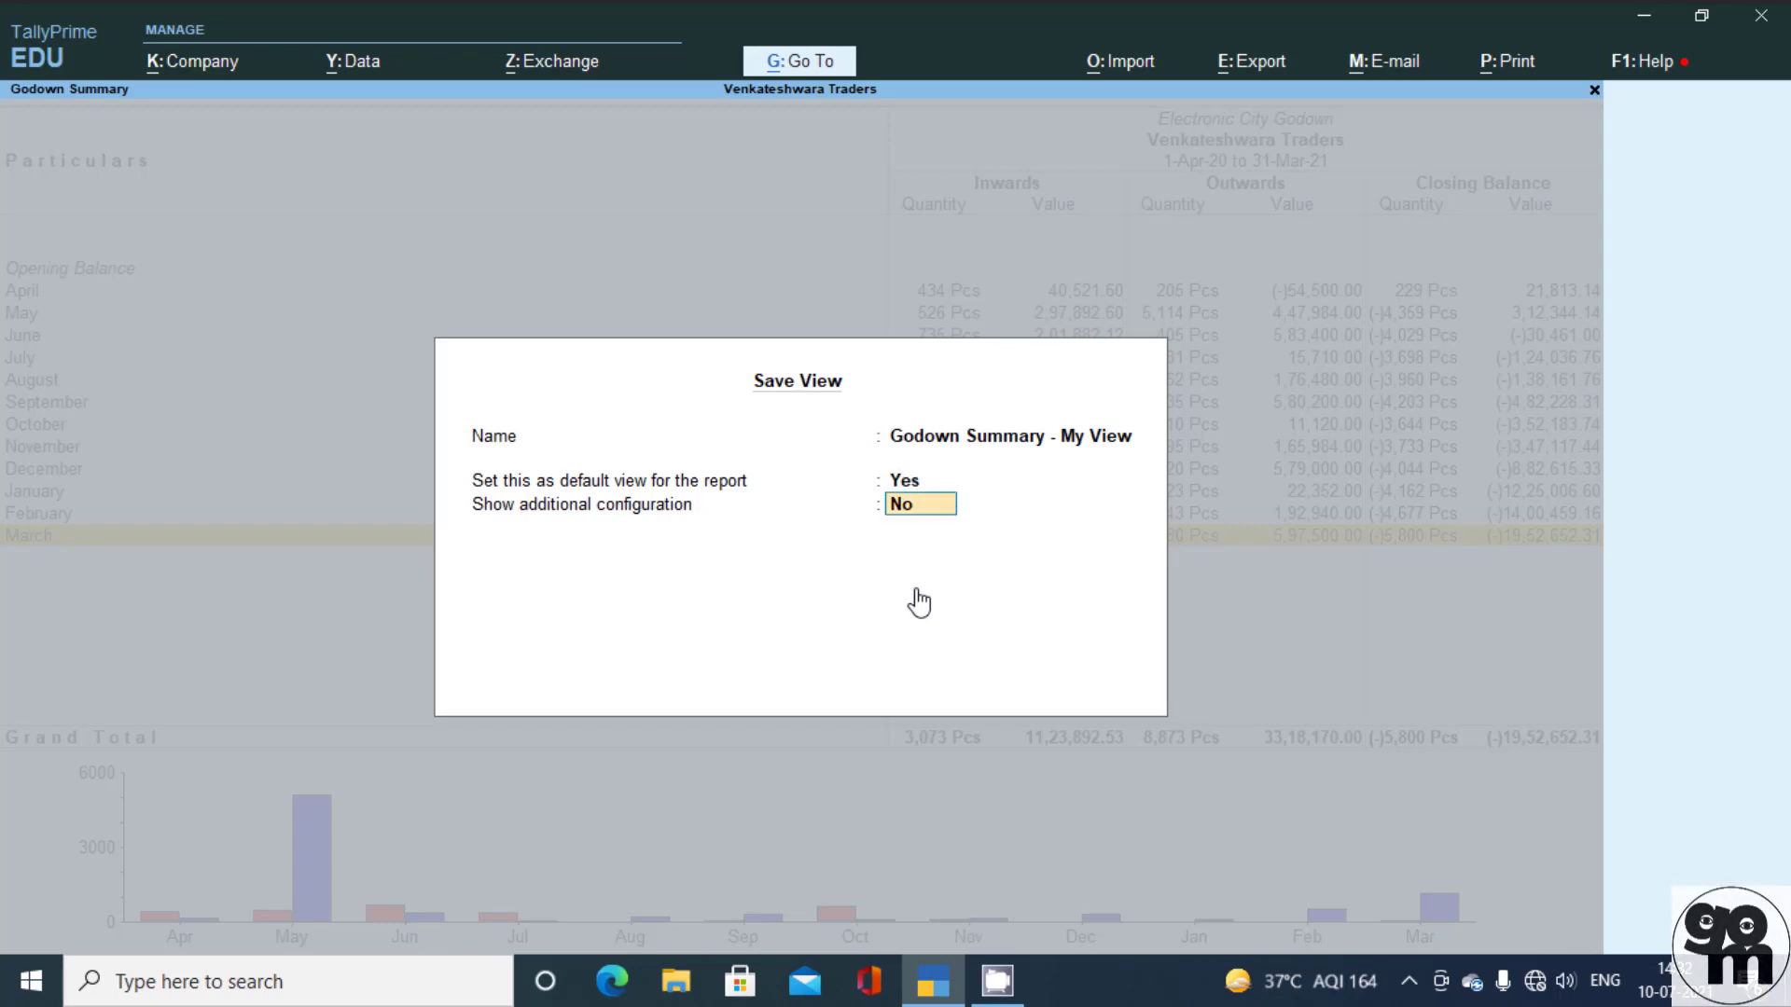
key("y")
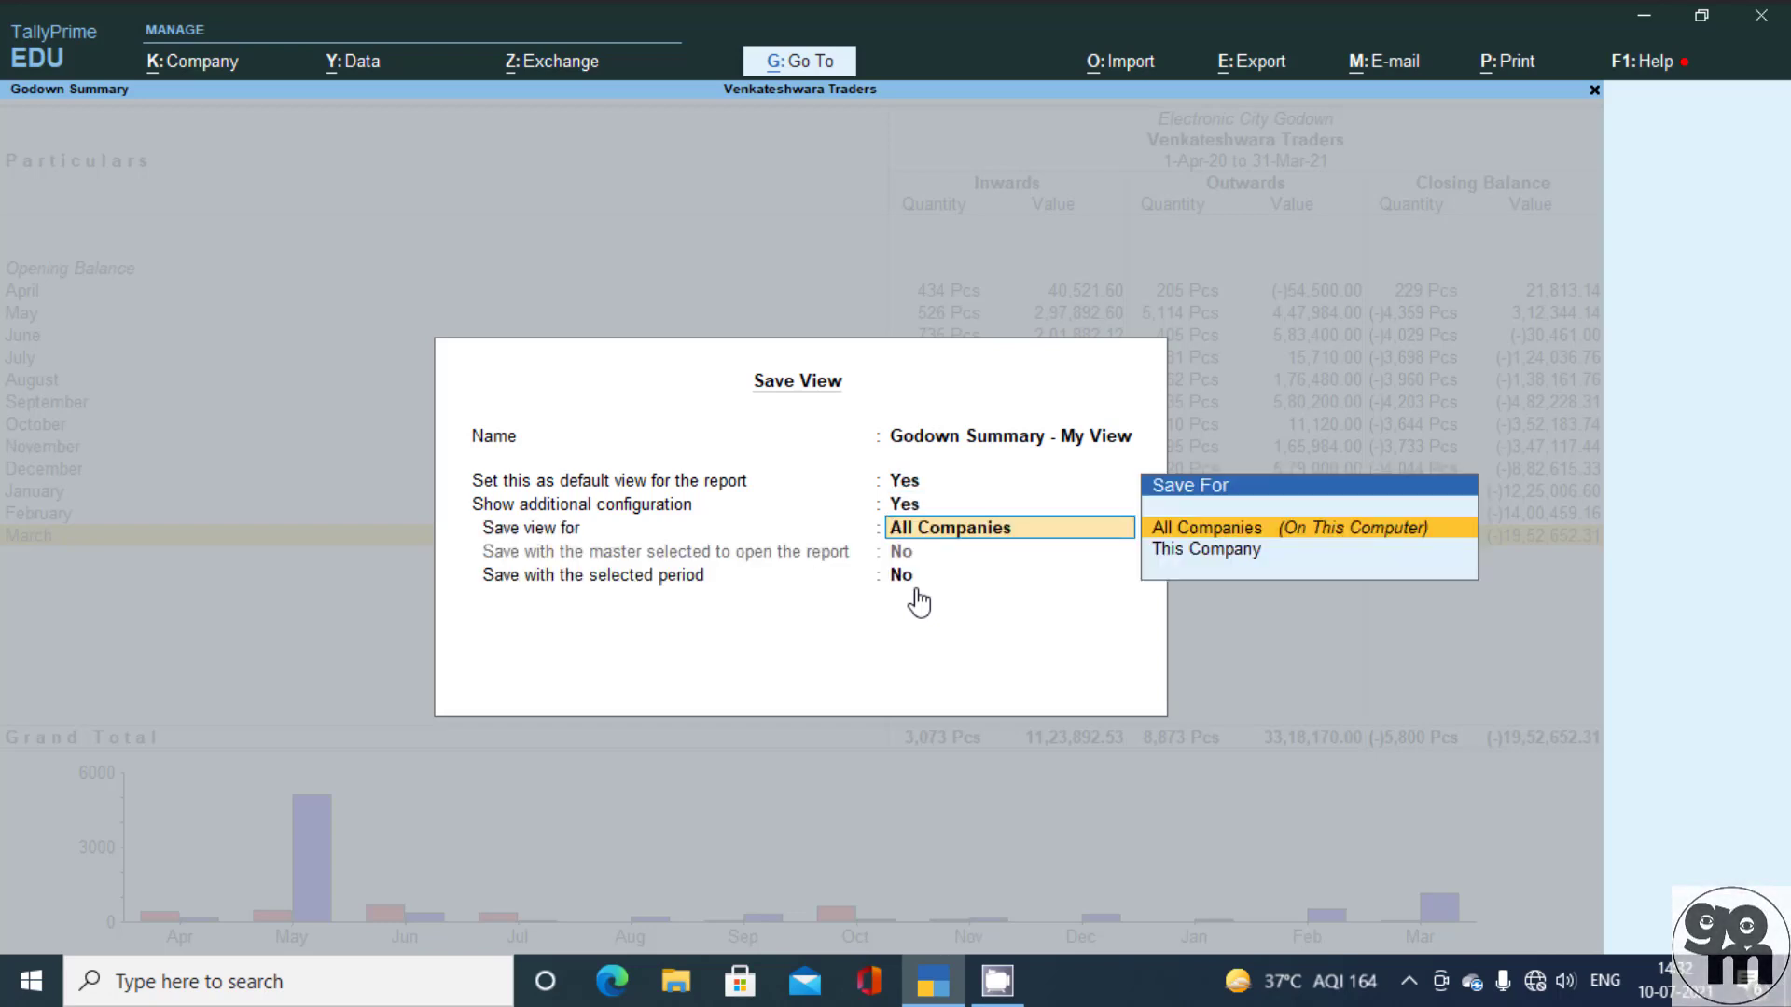
key("Return")
key("Return")
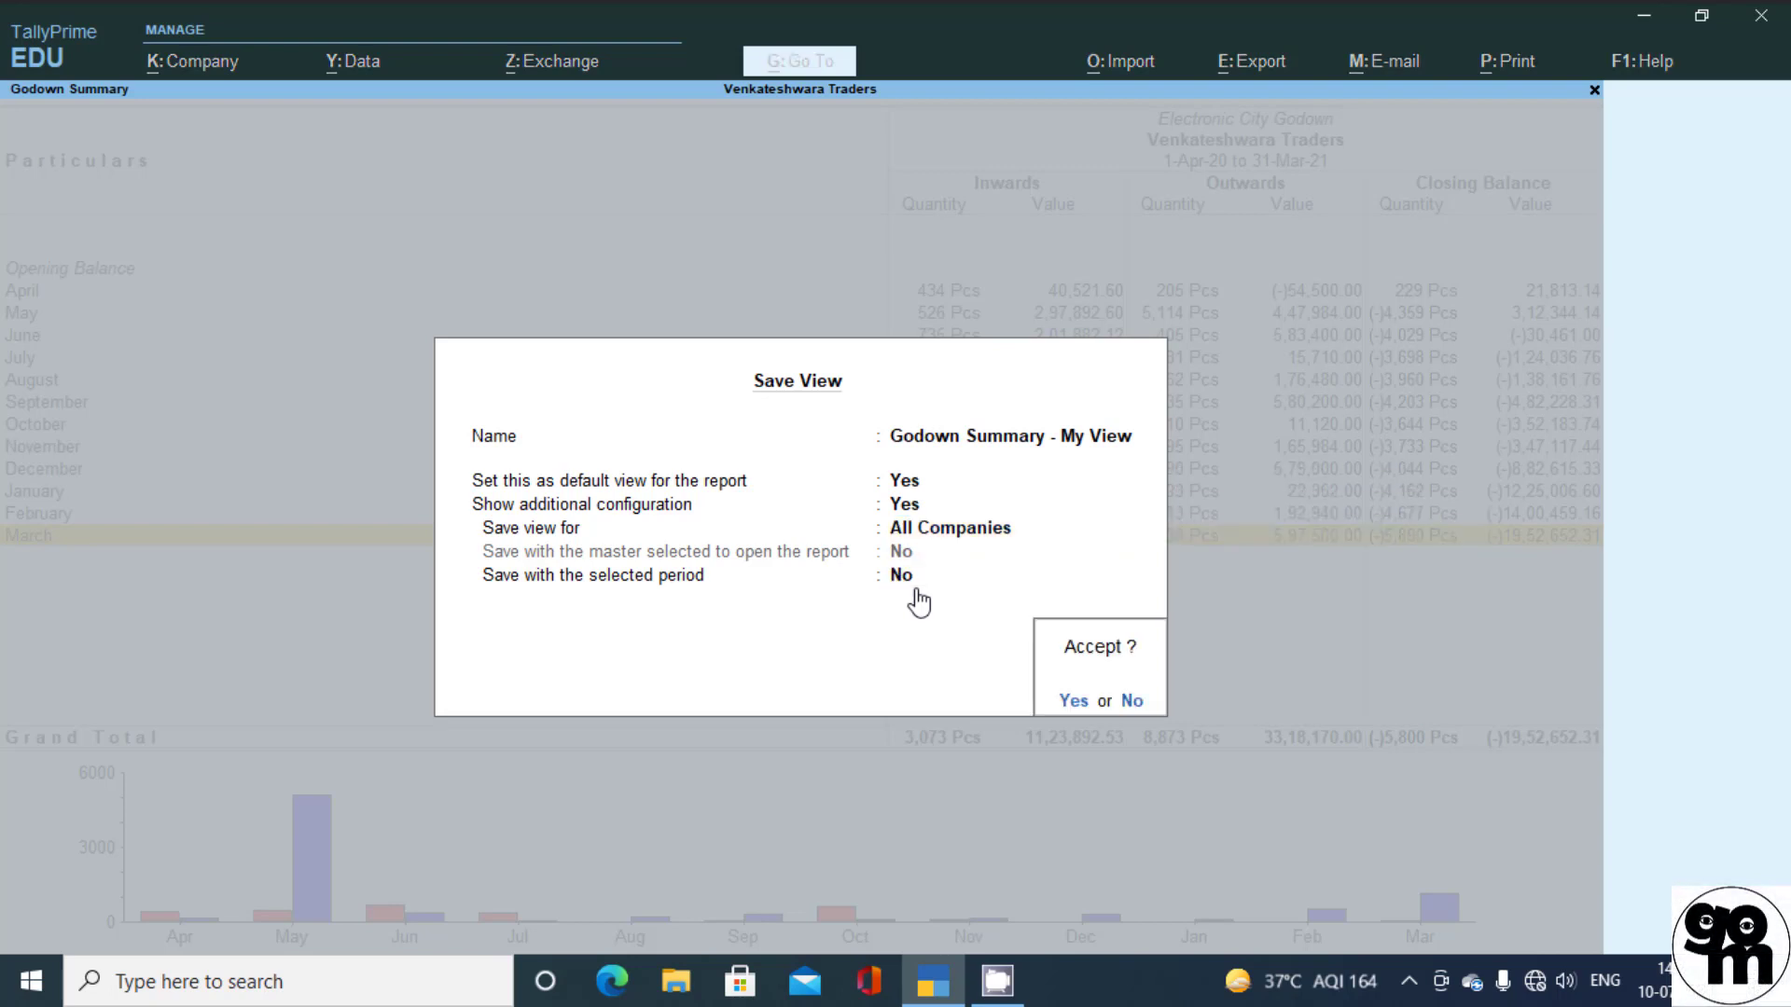
left_click(917, 591)
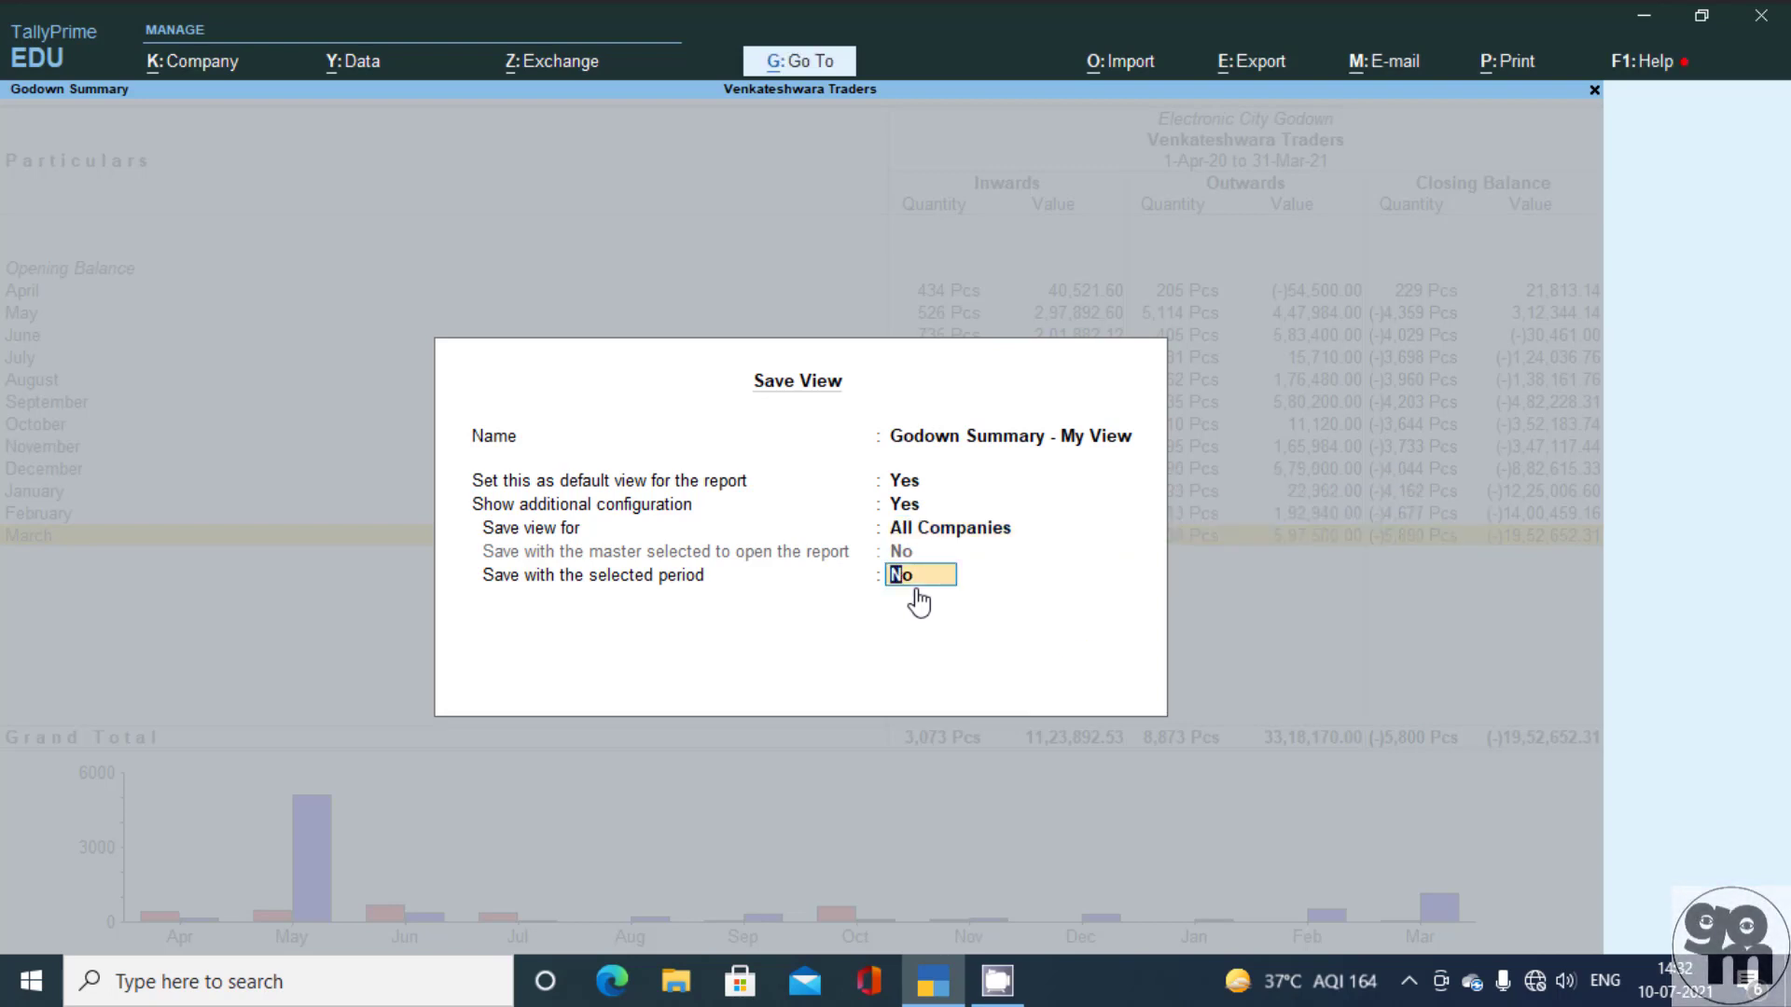
key("Return")
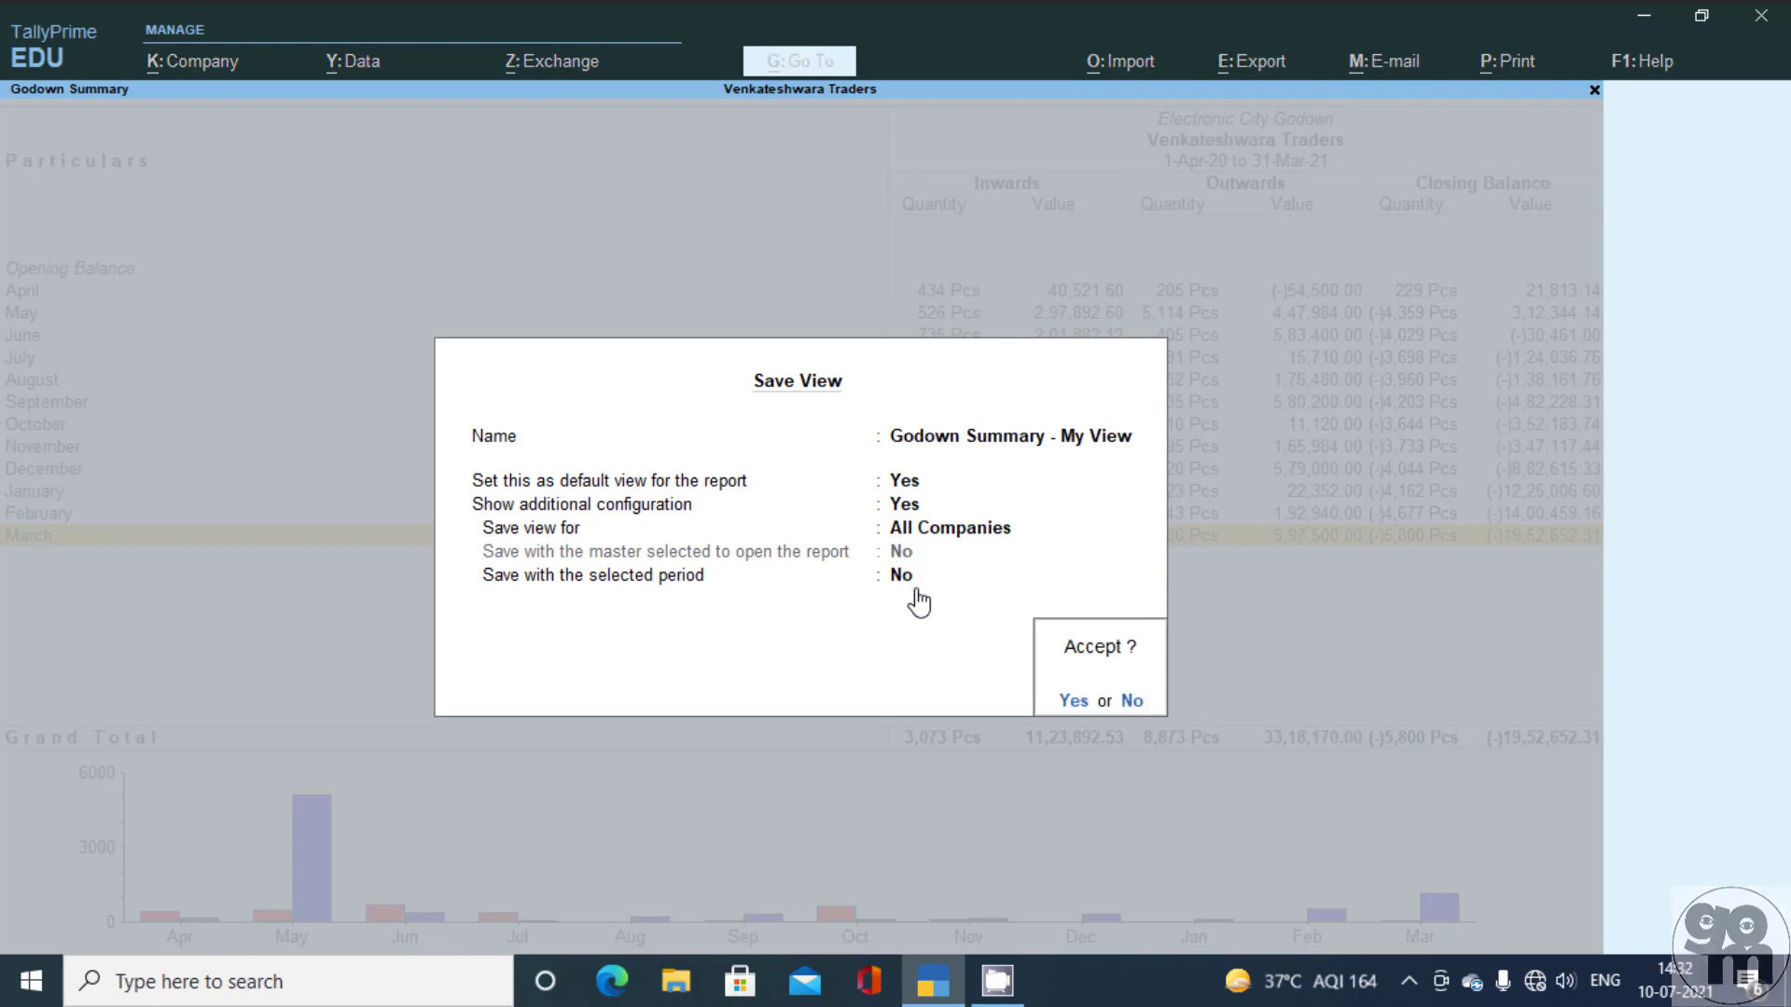
key("Return")
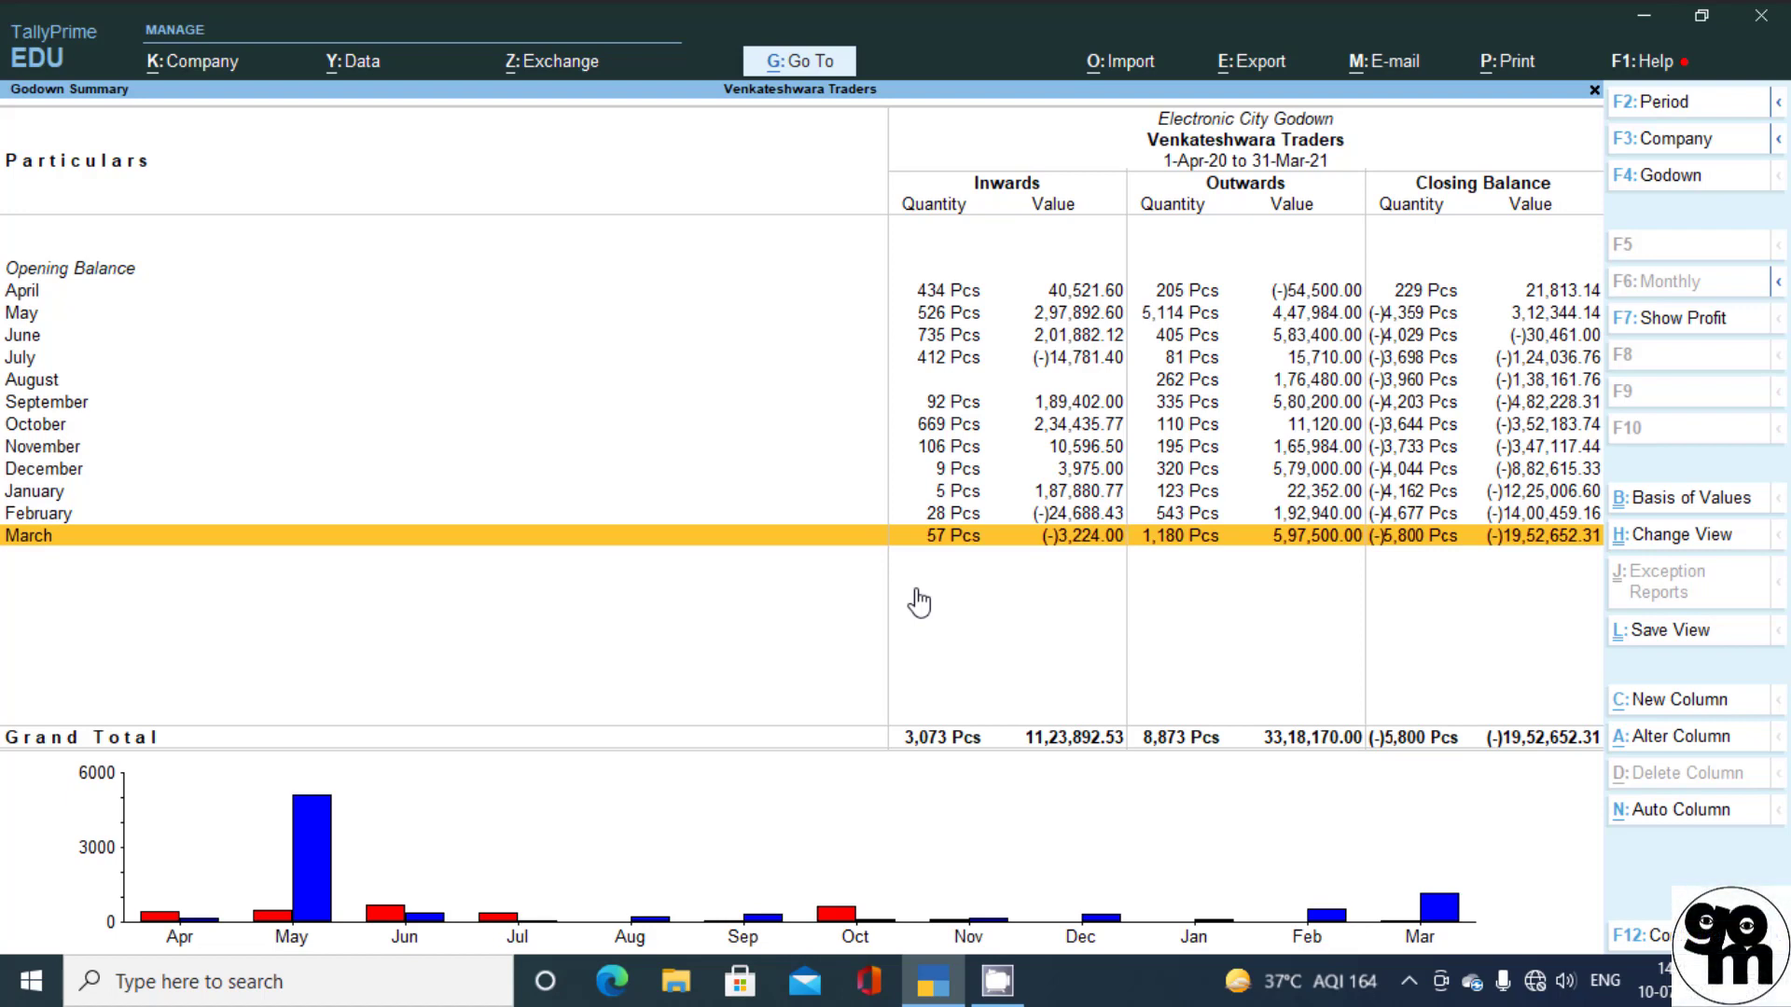
- Examine the saved Balance Sheet, Godown Summary and Stock Summary views and which companies each one applies to
key("alt+g")
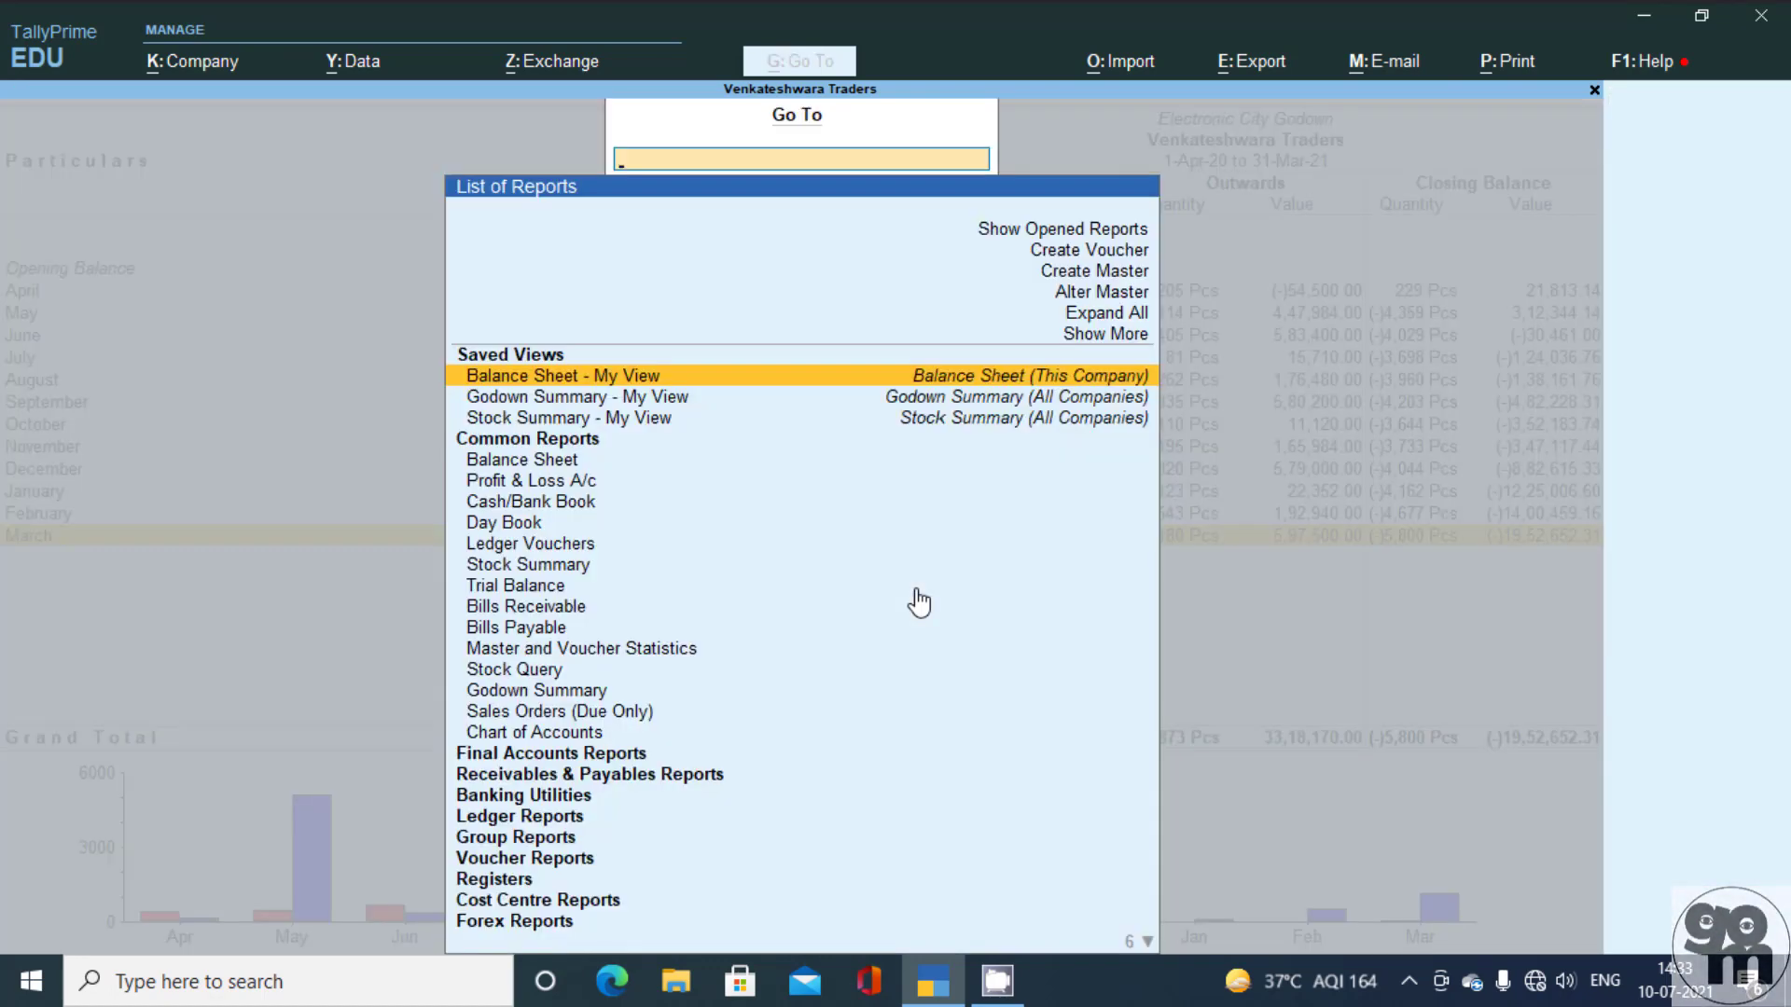
key("Down")
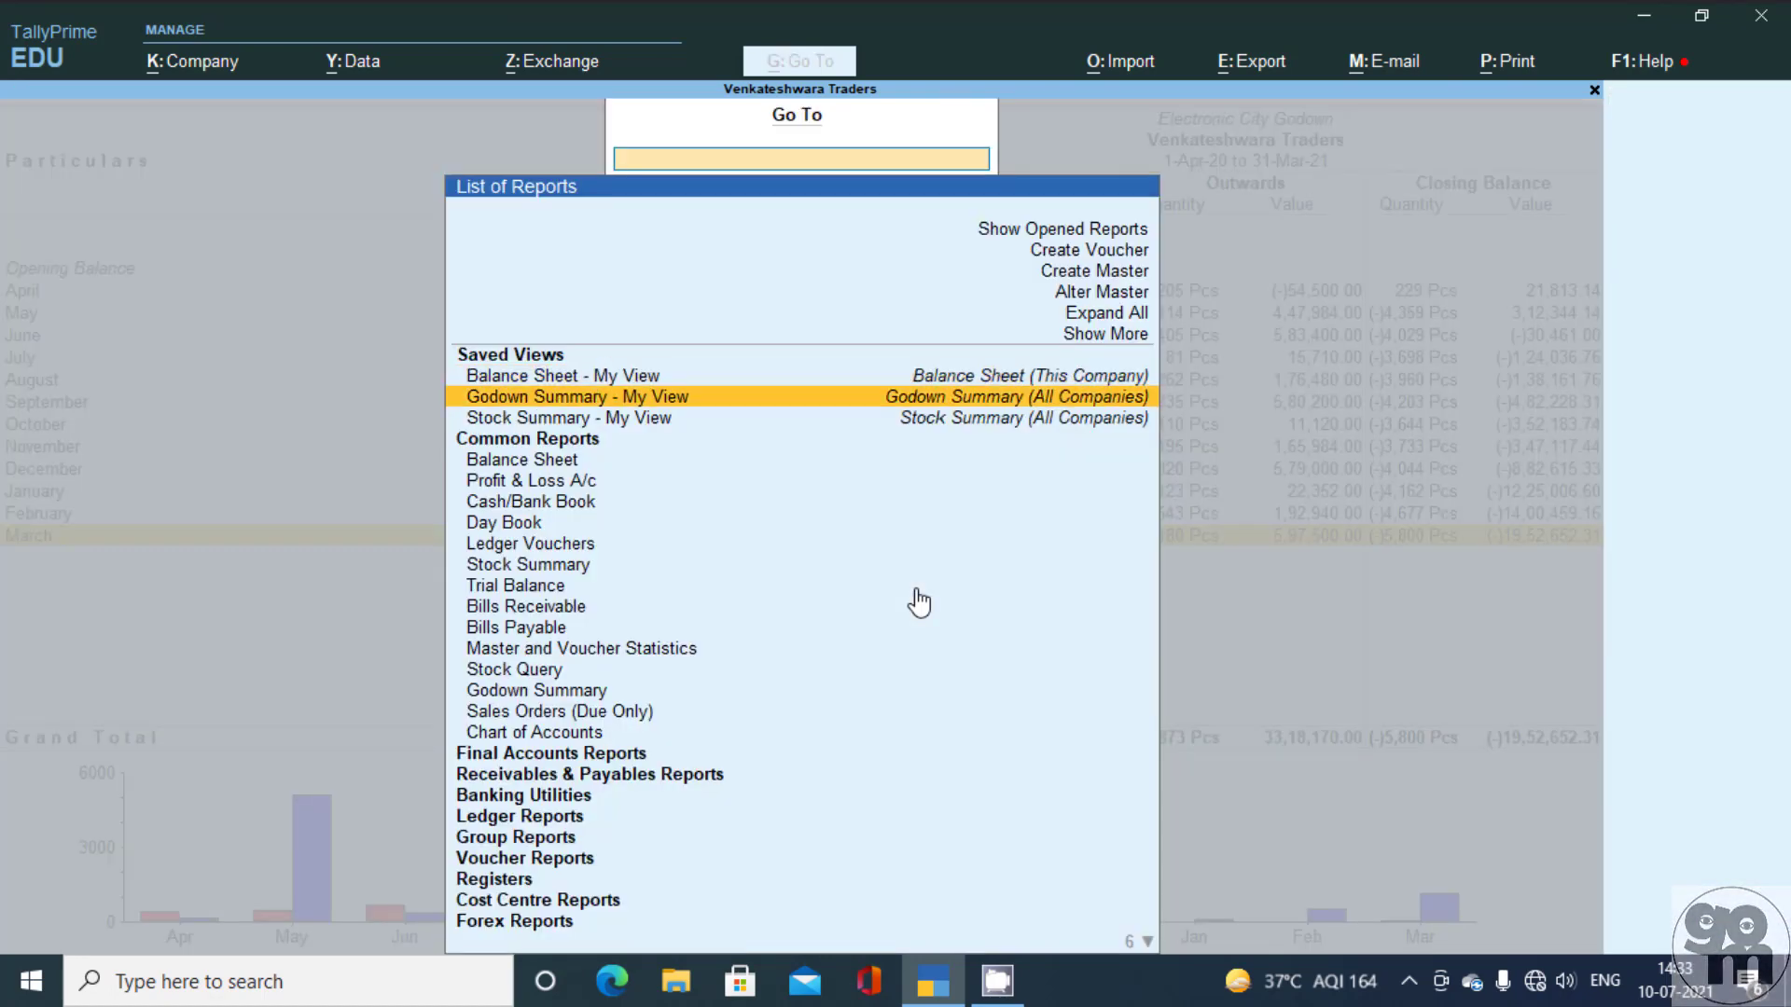
key("Up")
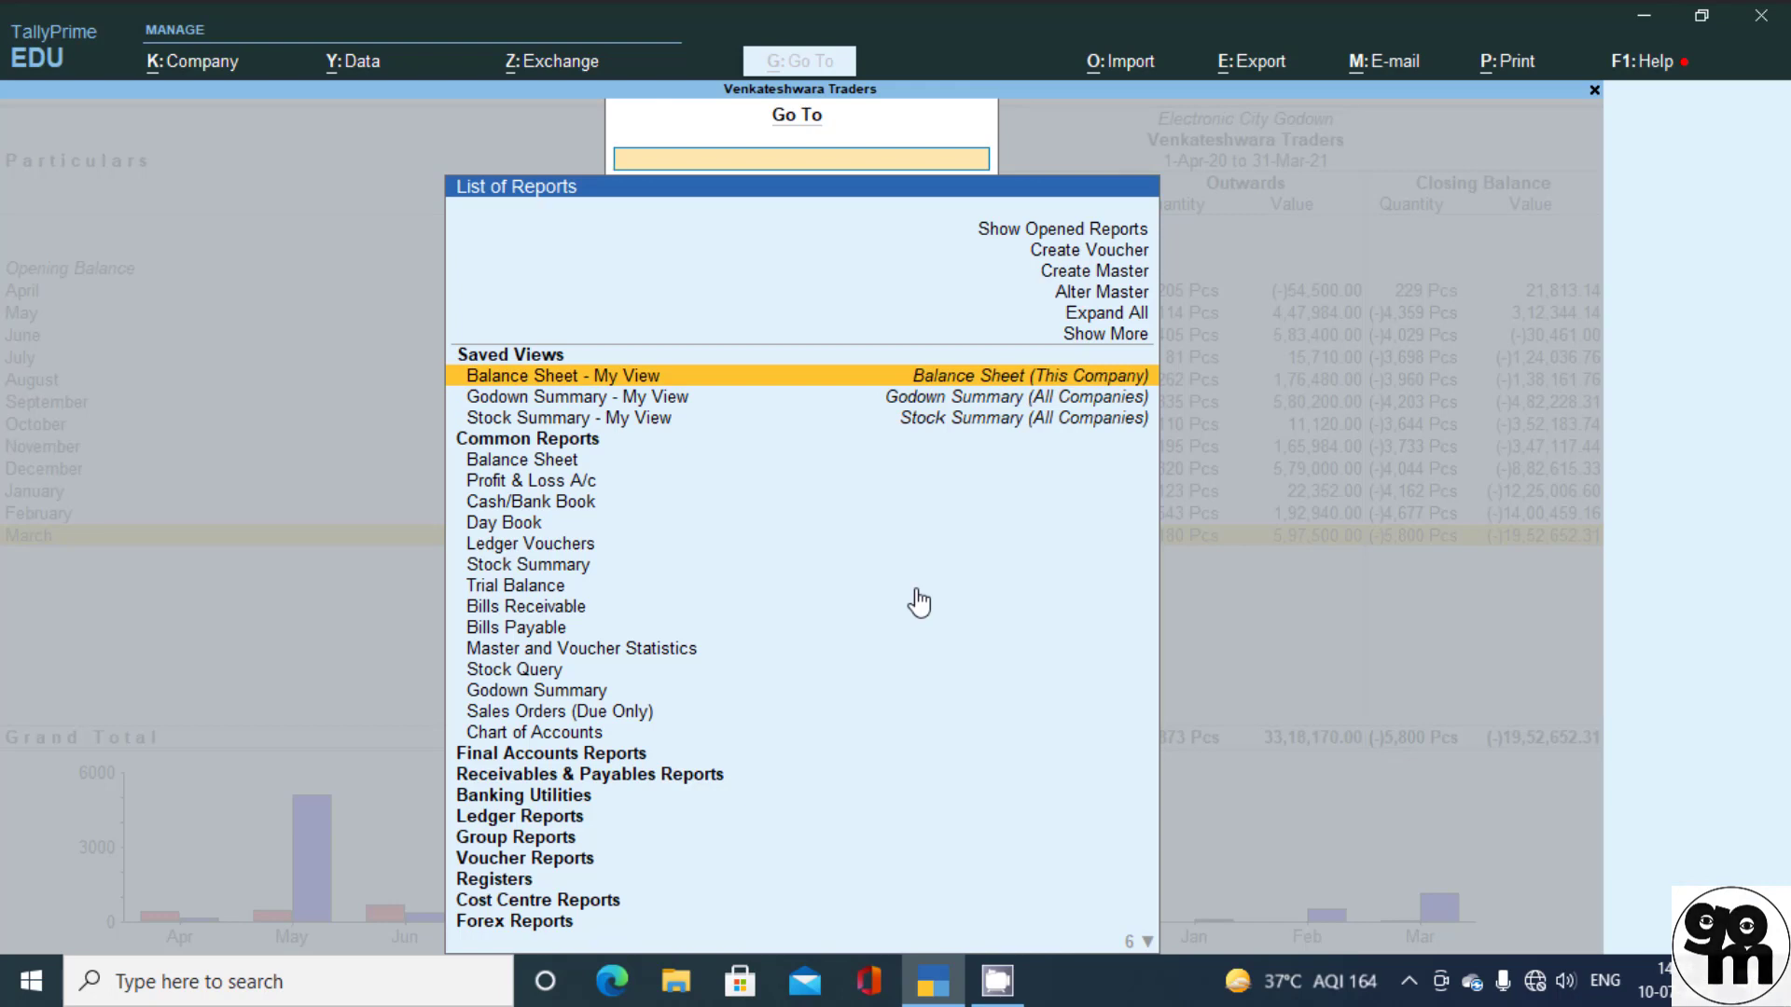
key("Down")
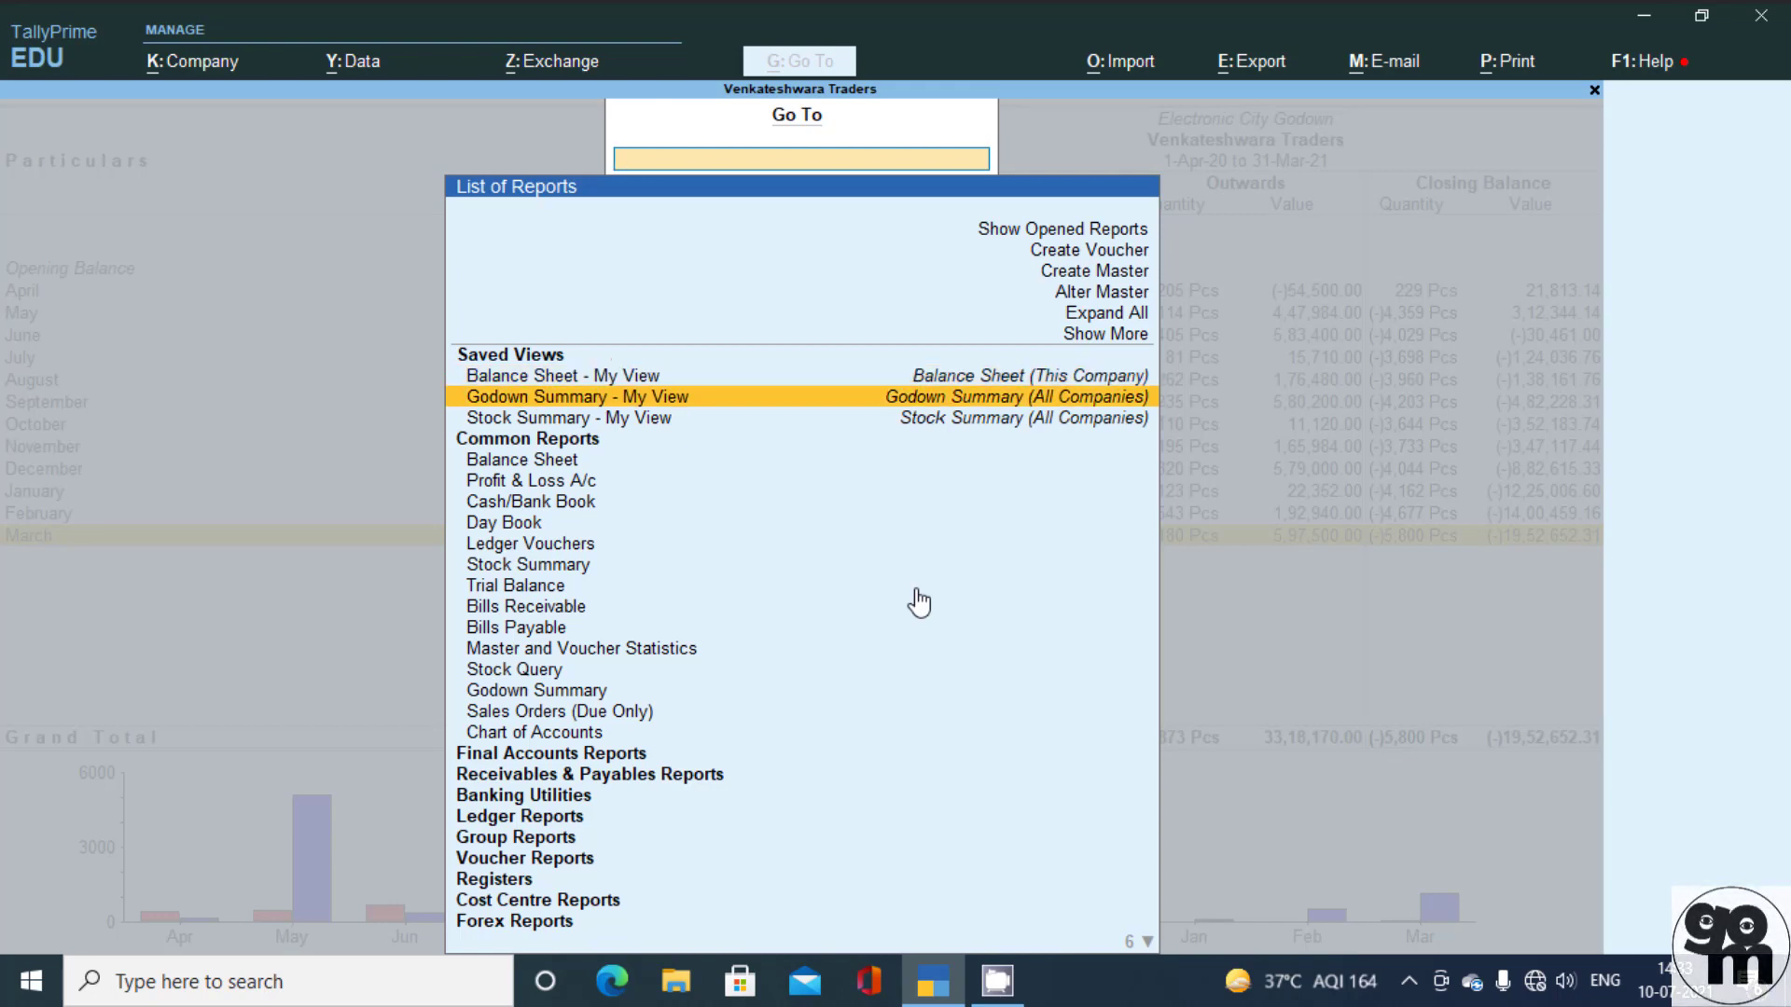
key("Down")
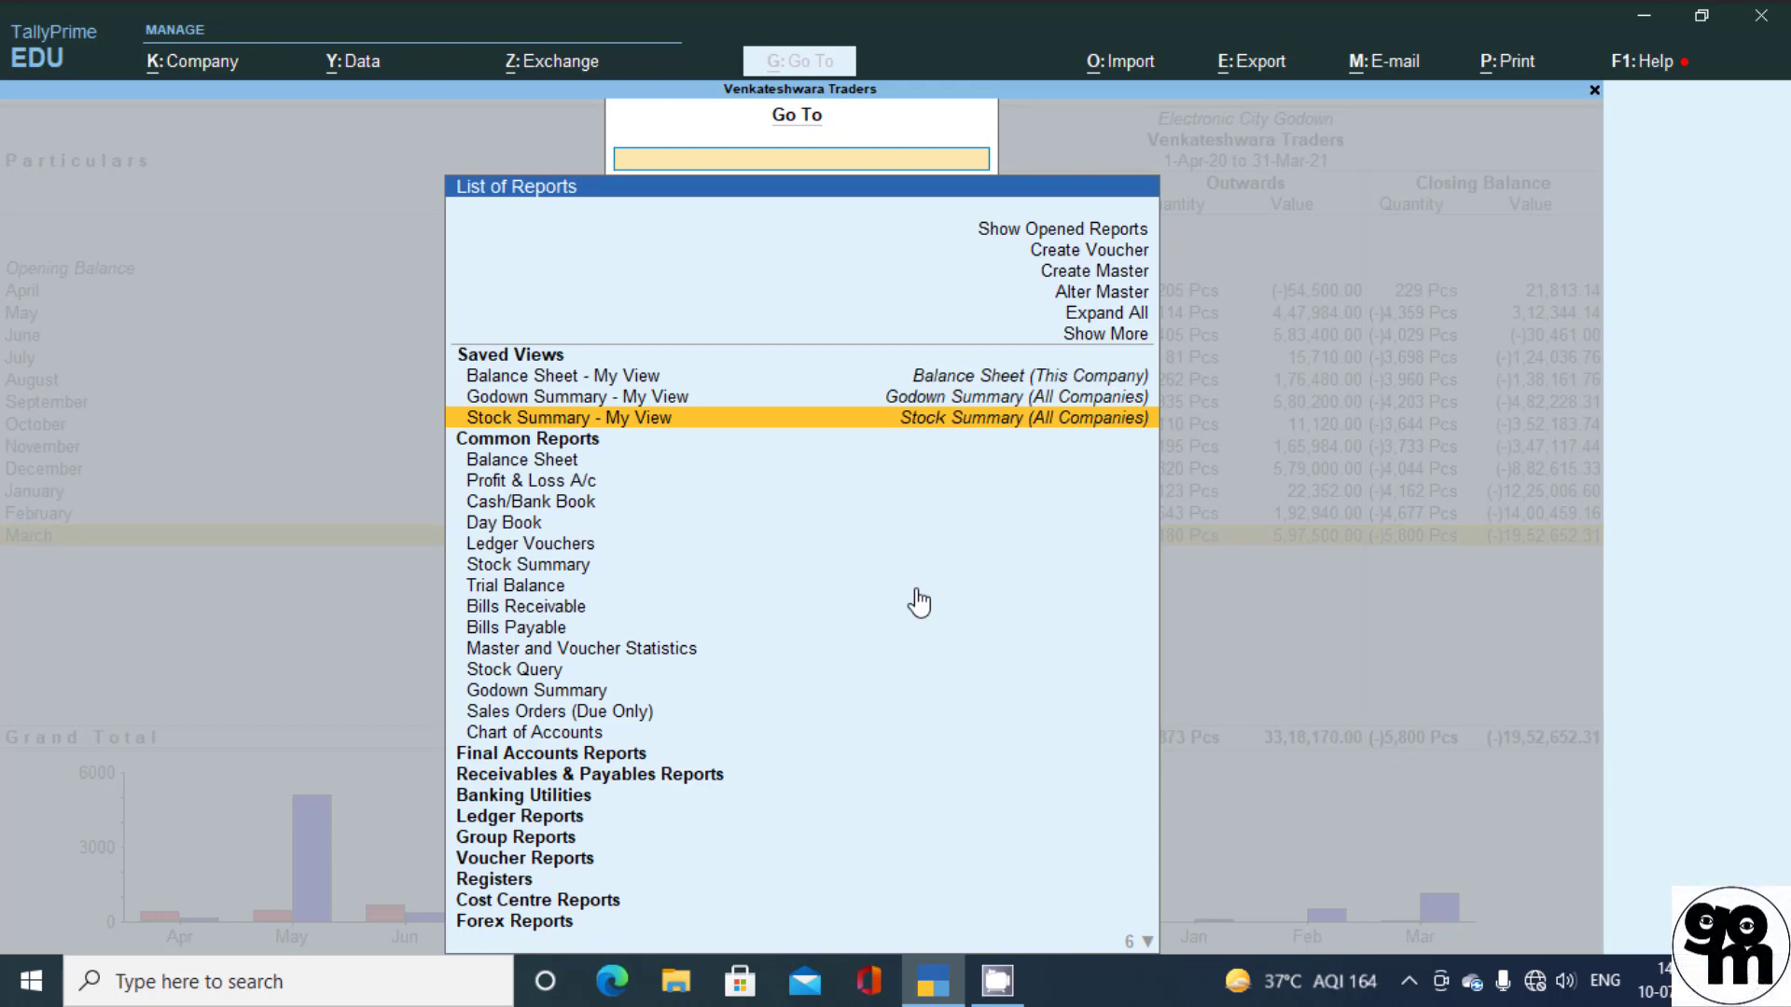
key("Up")
key("Up")
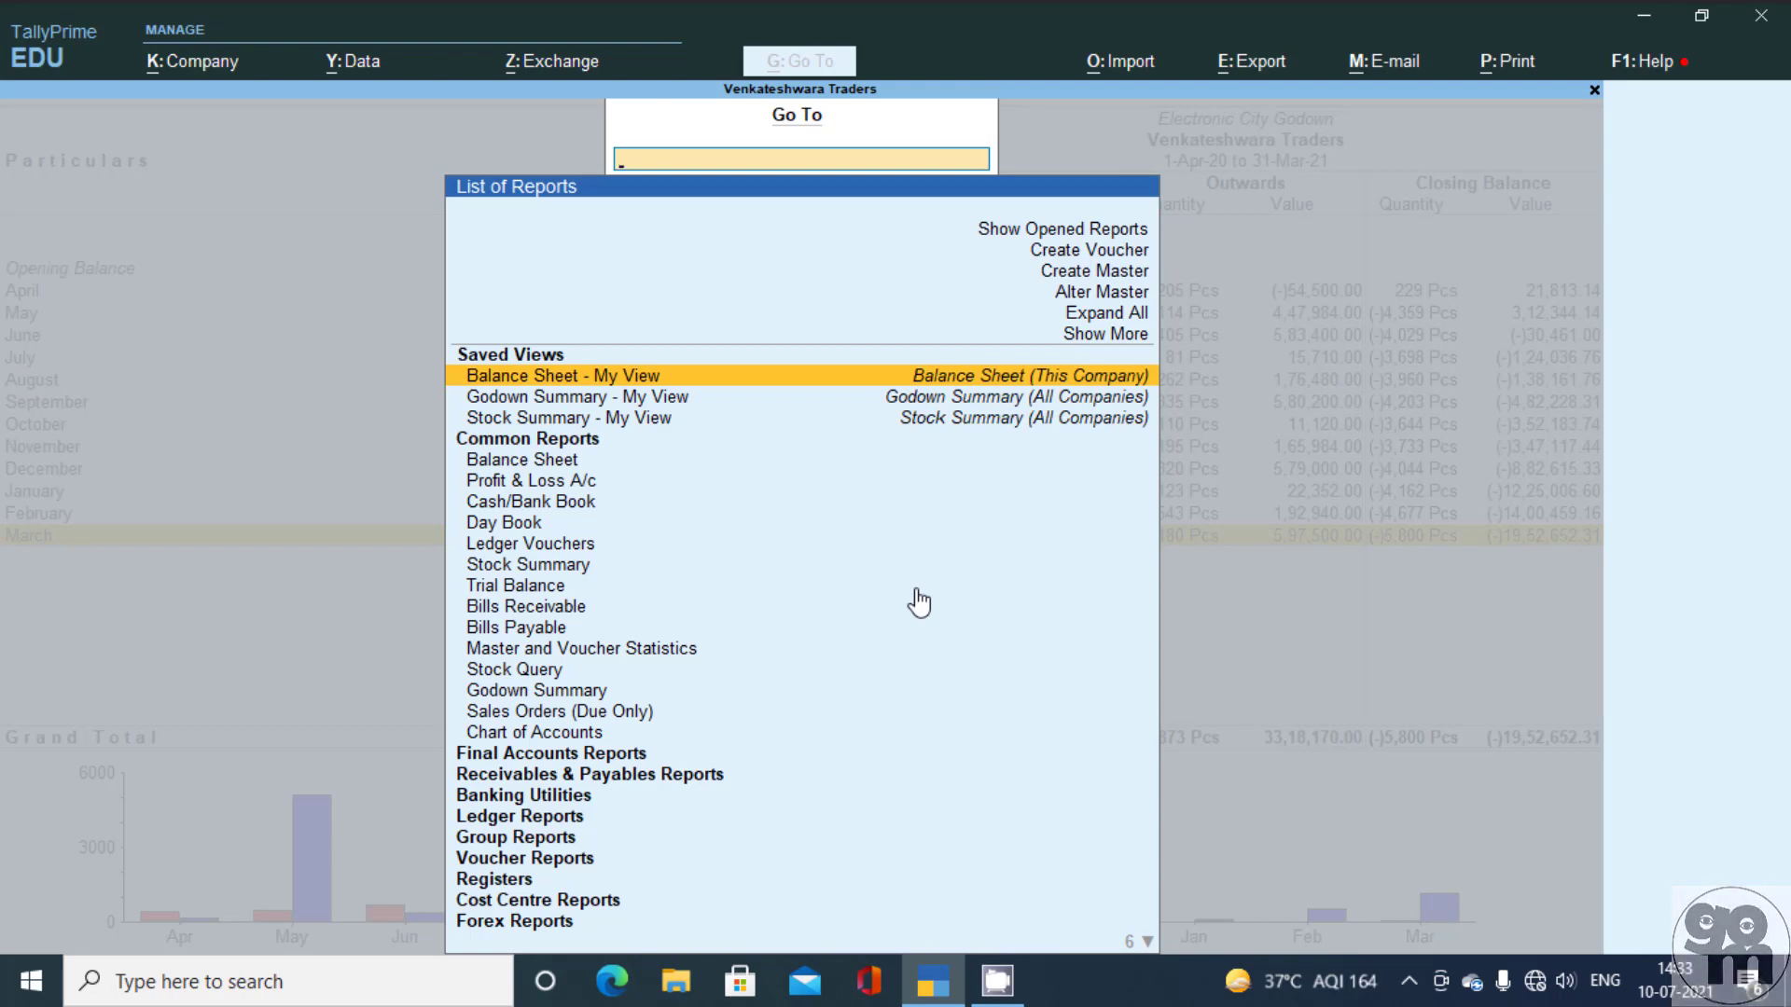
- Close the list of saved views and the monthly Godown Summary, returning to the Gateway of Tally
key("Escape")
key("Escape")
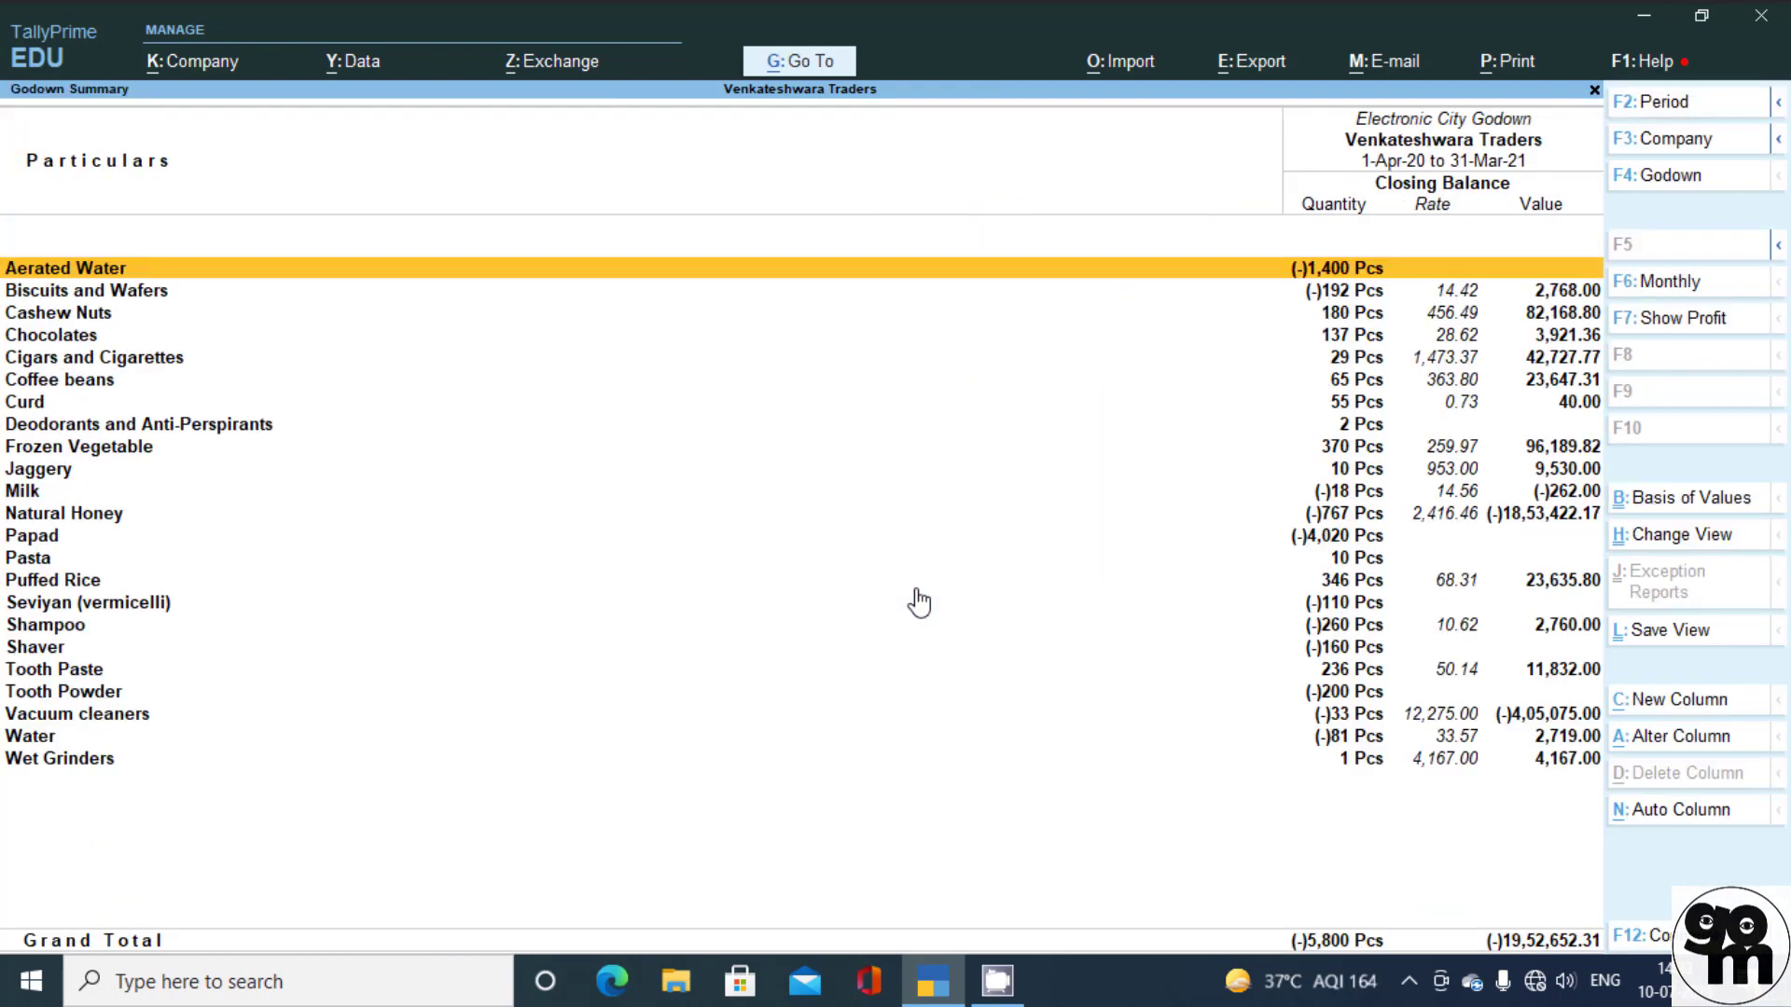
key("Escape")
key("BackSpace")
key("Escape")
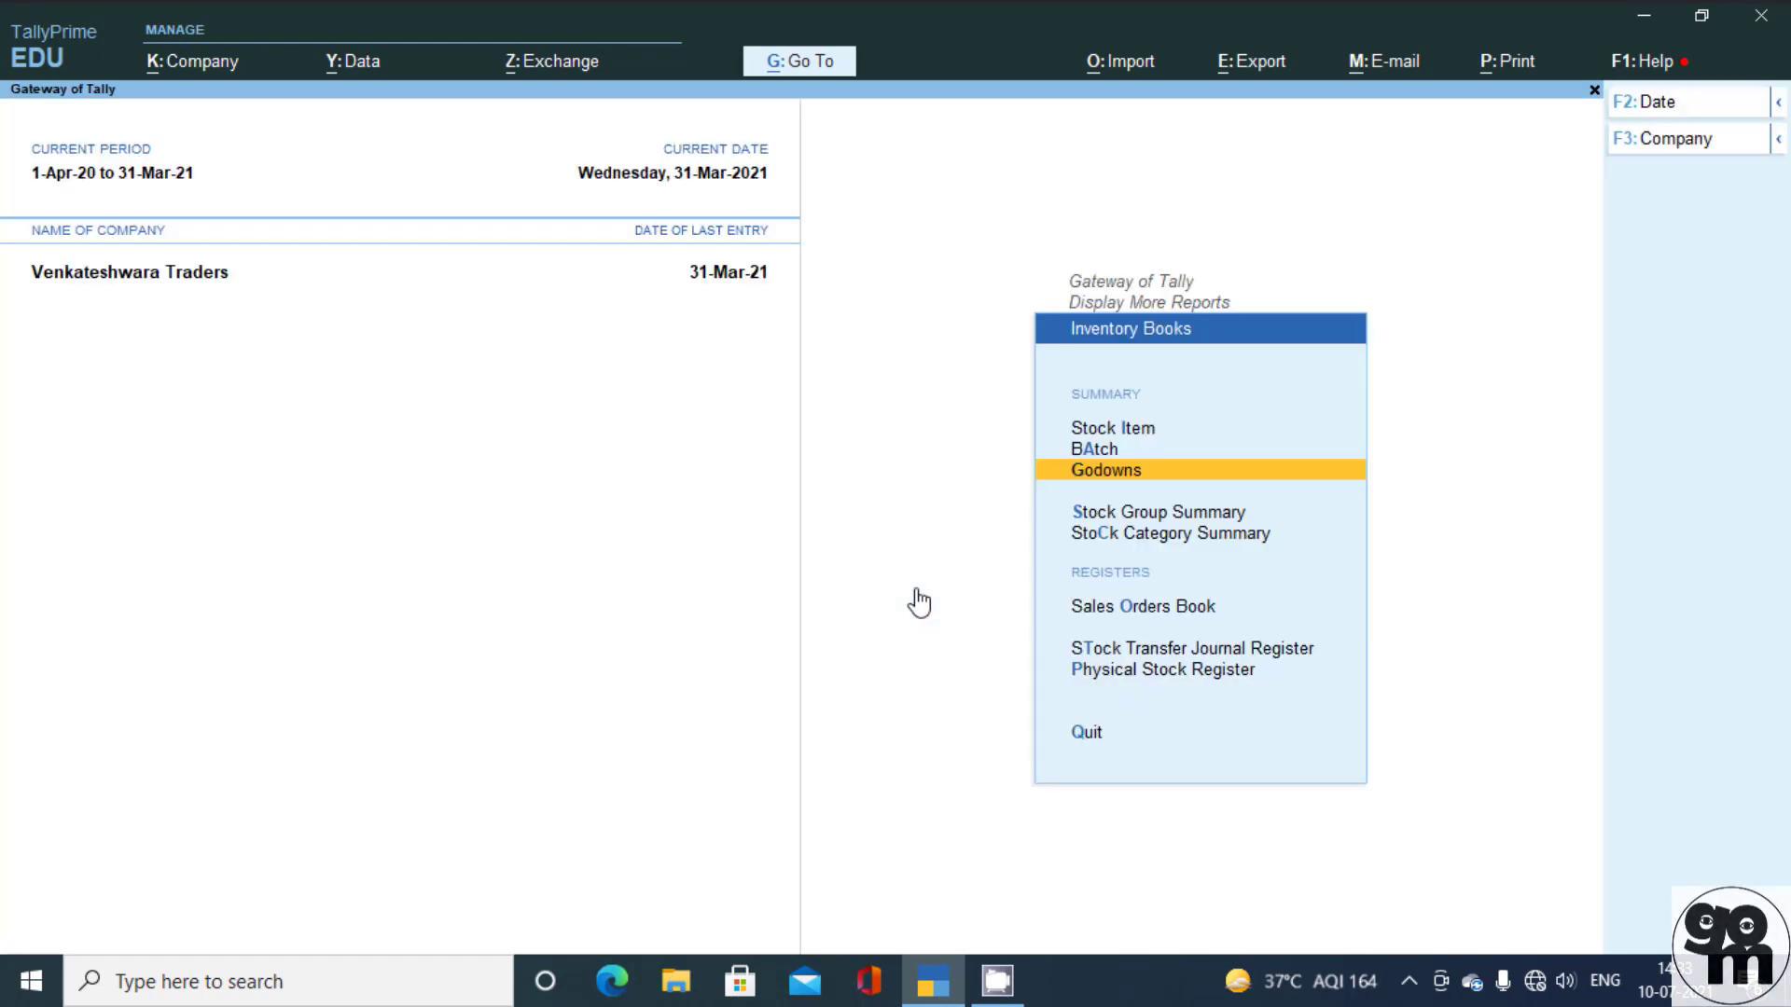
key("Escape")
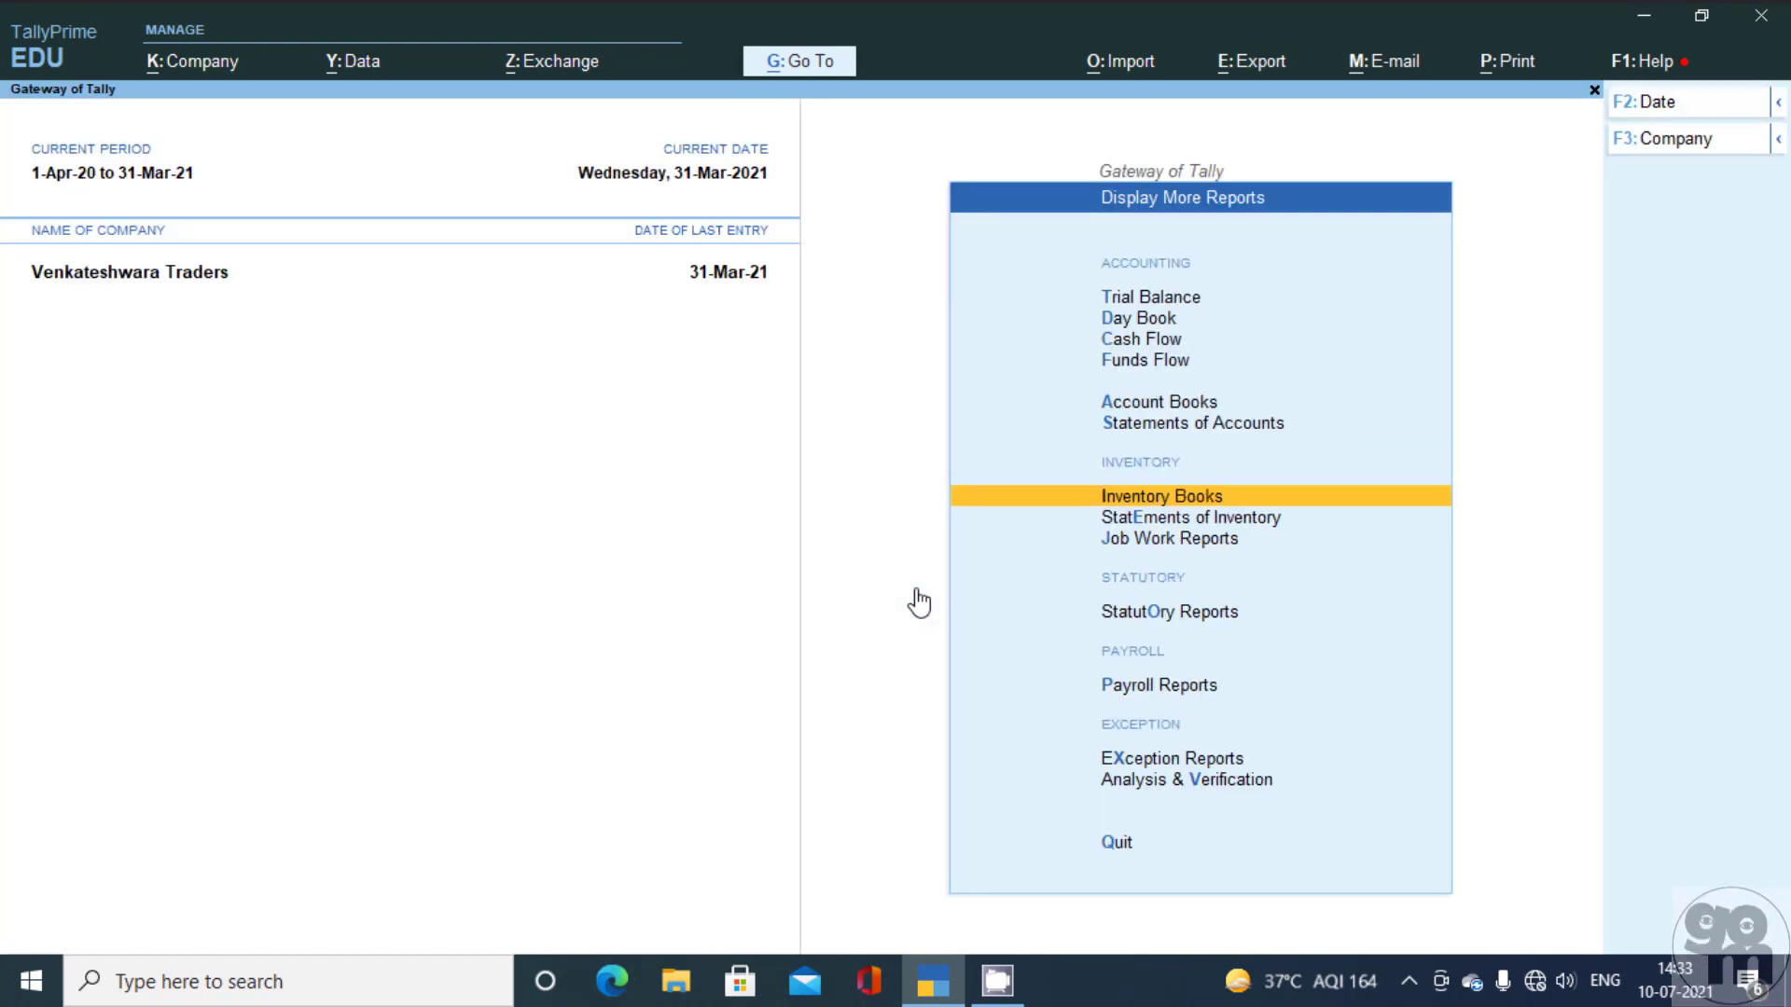
key("Escape")
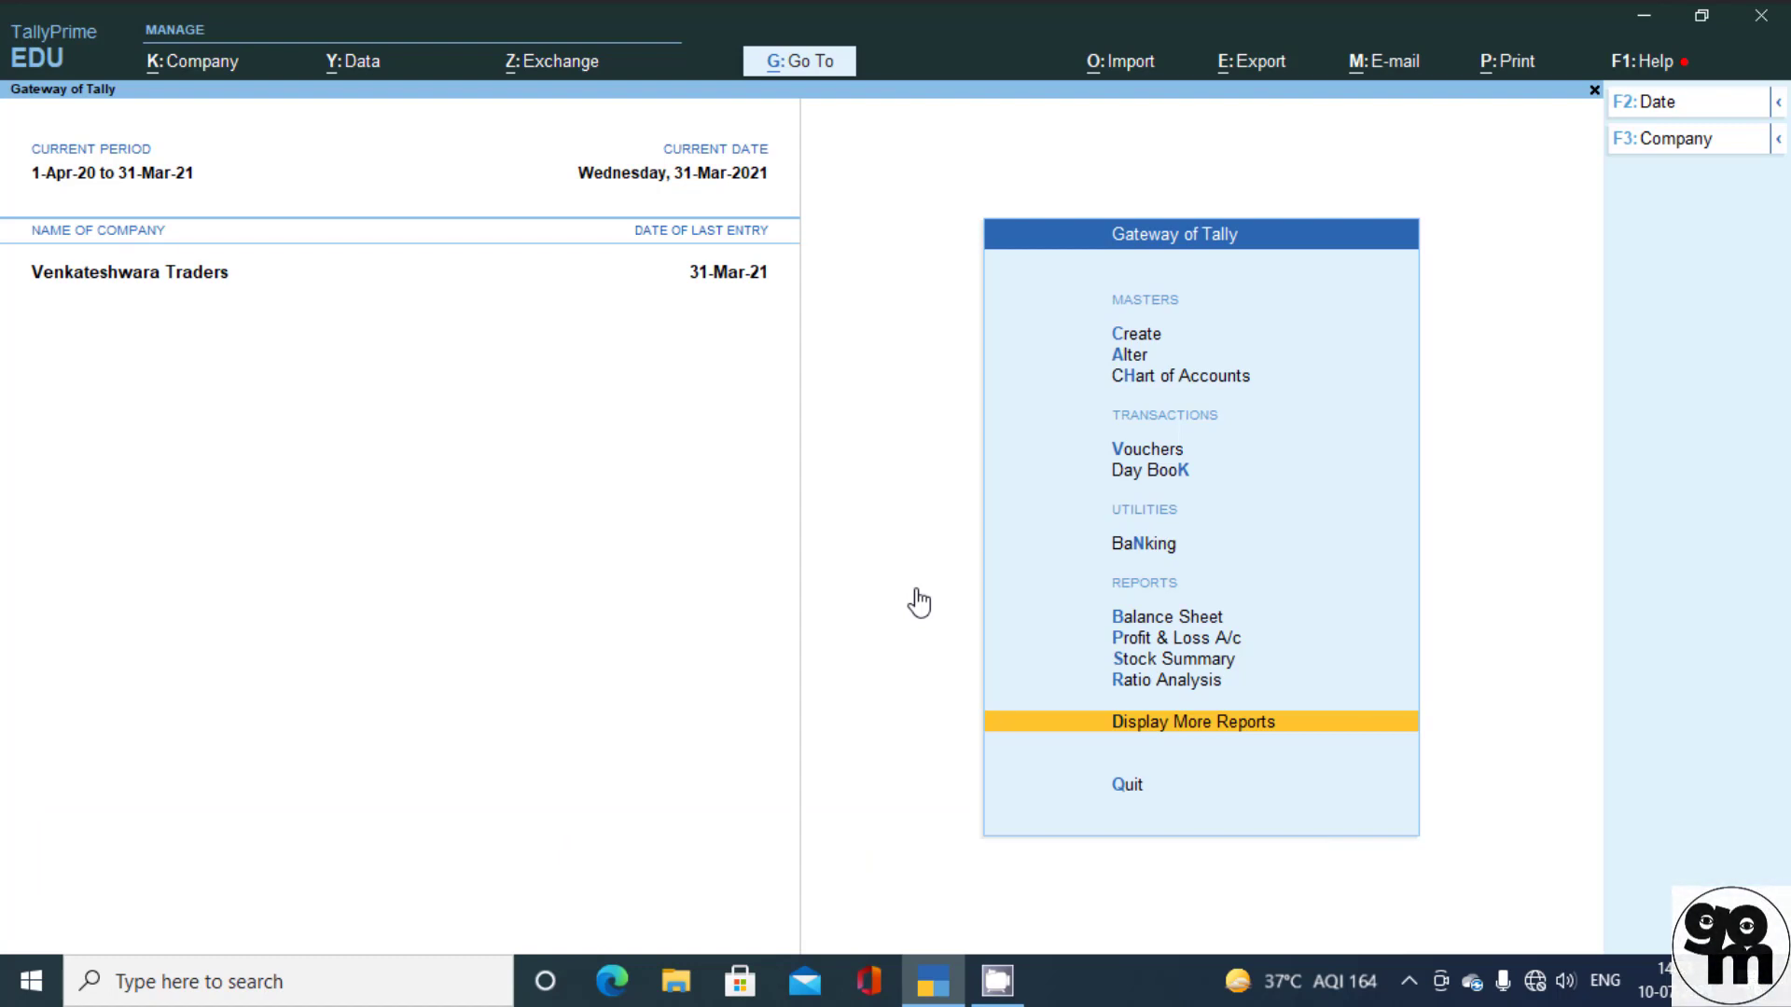
- Go to the Inventory Books among the additional display reports
key("Return")
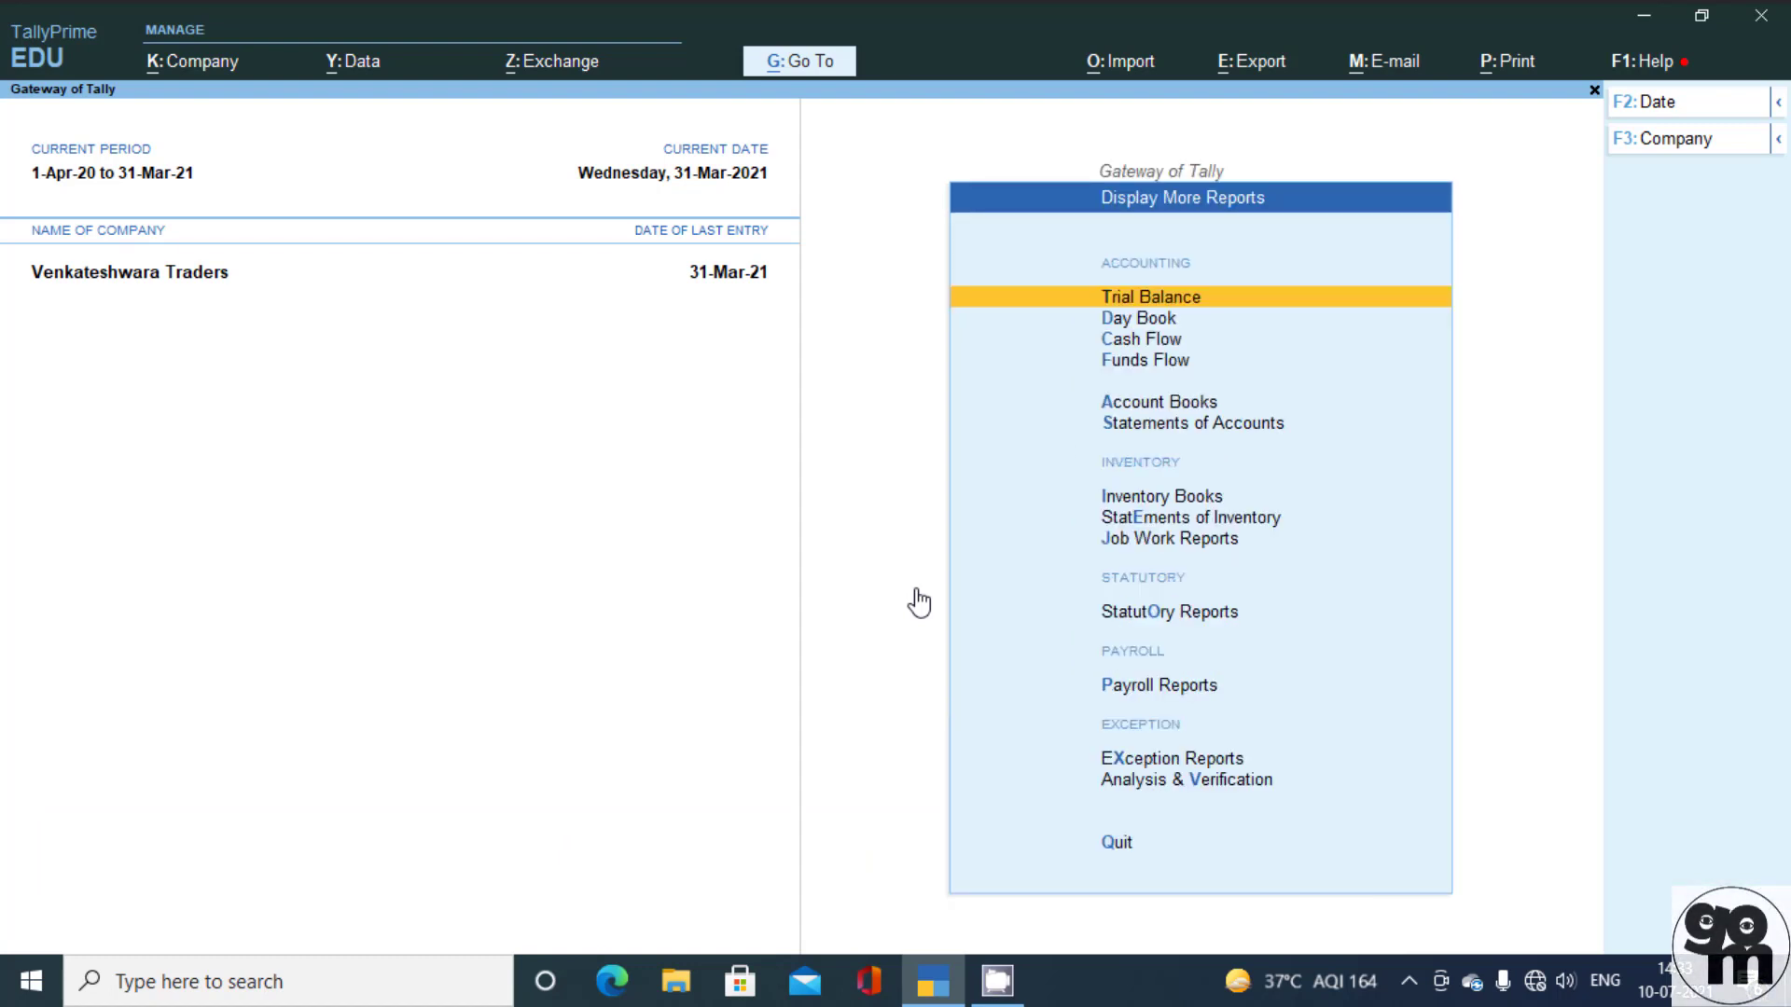
key("Down")
key("Down")
key("Down")
key("Down")
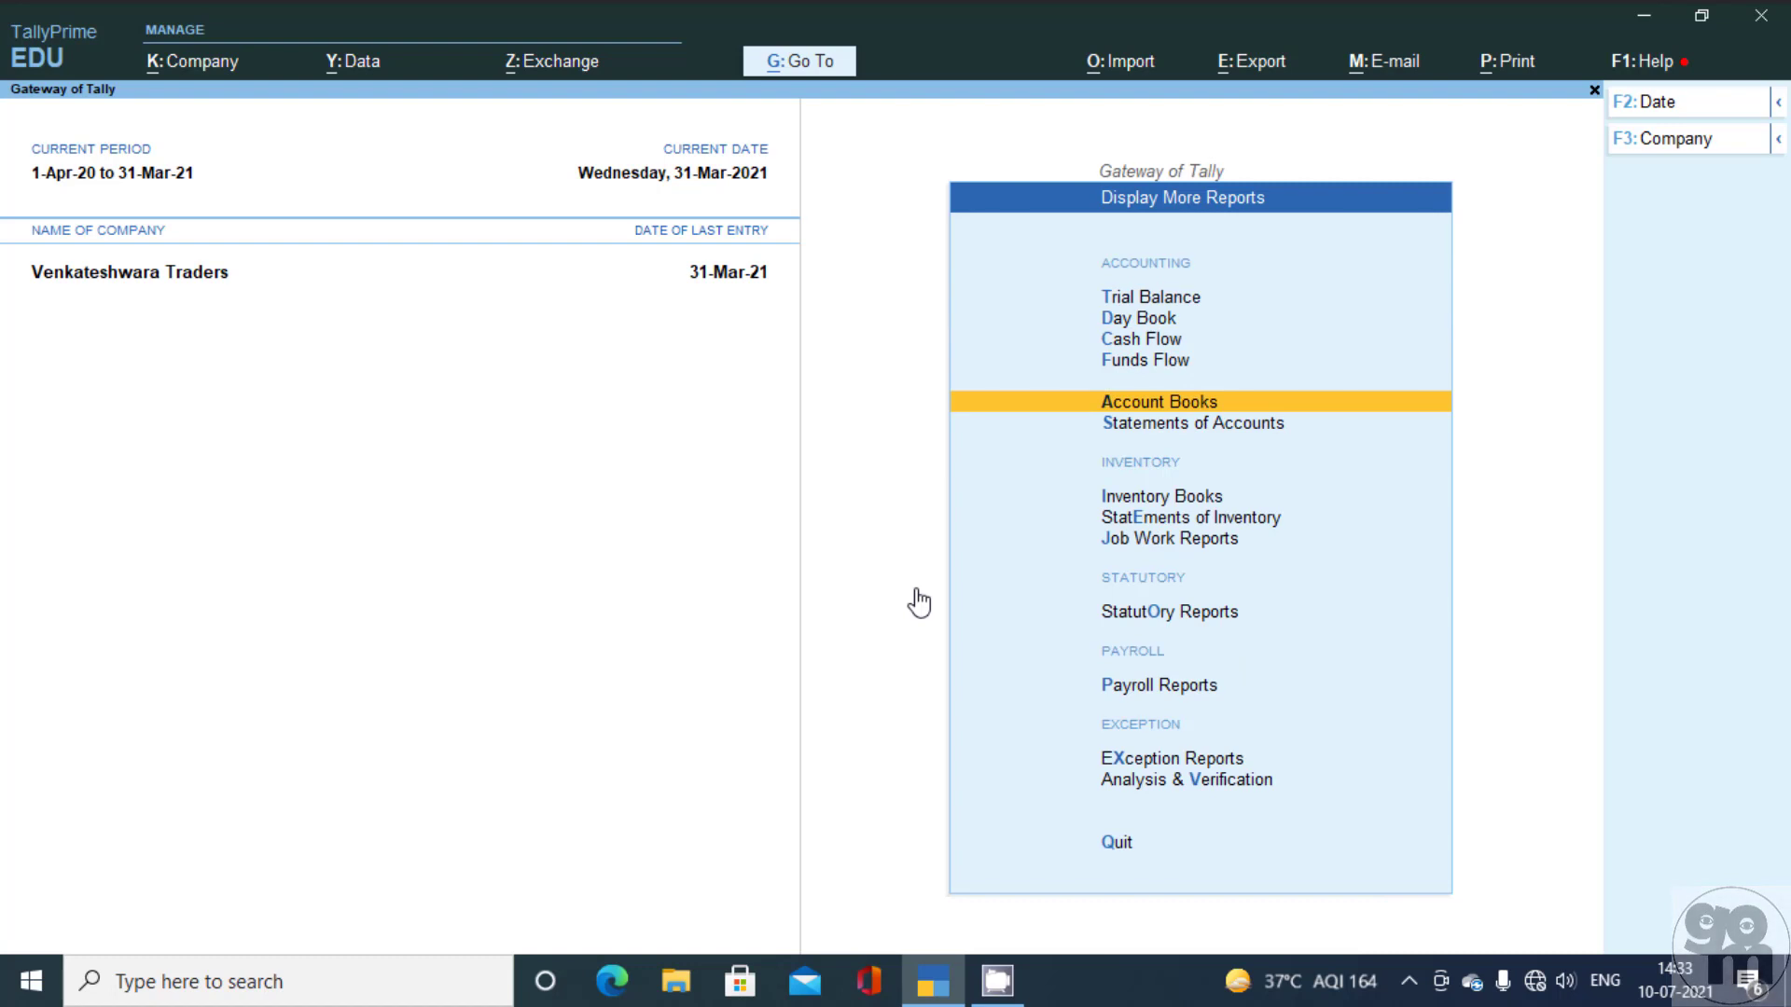
key("Down")
key("Down")
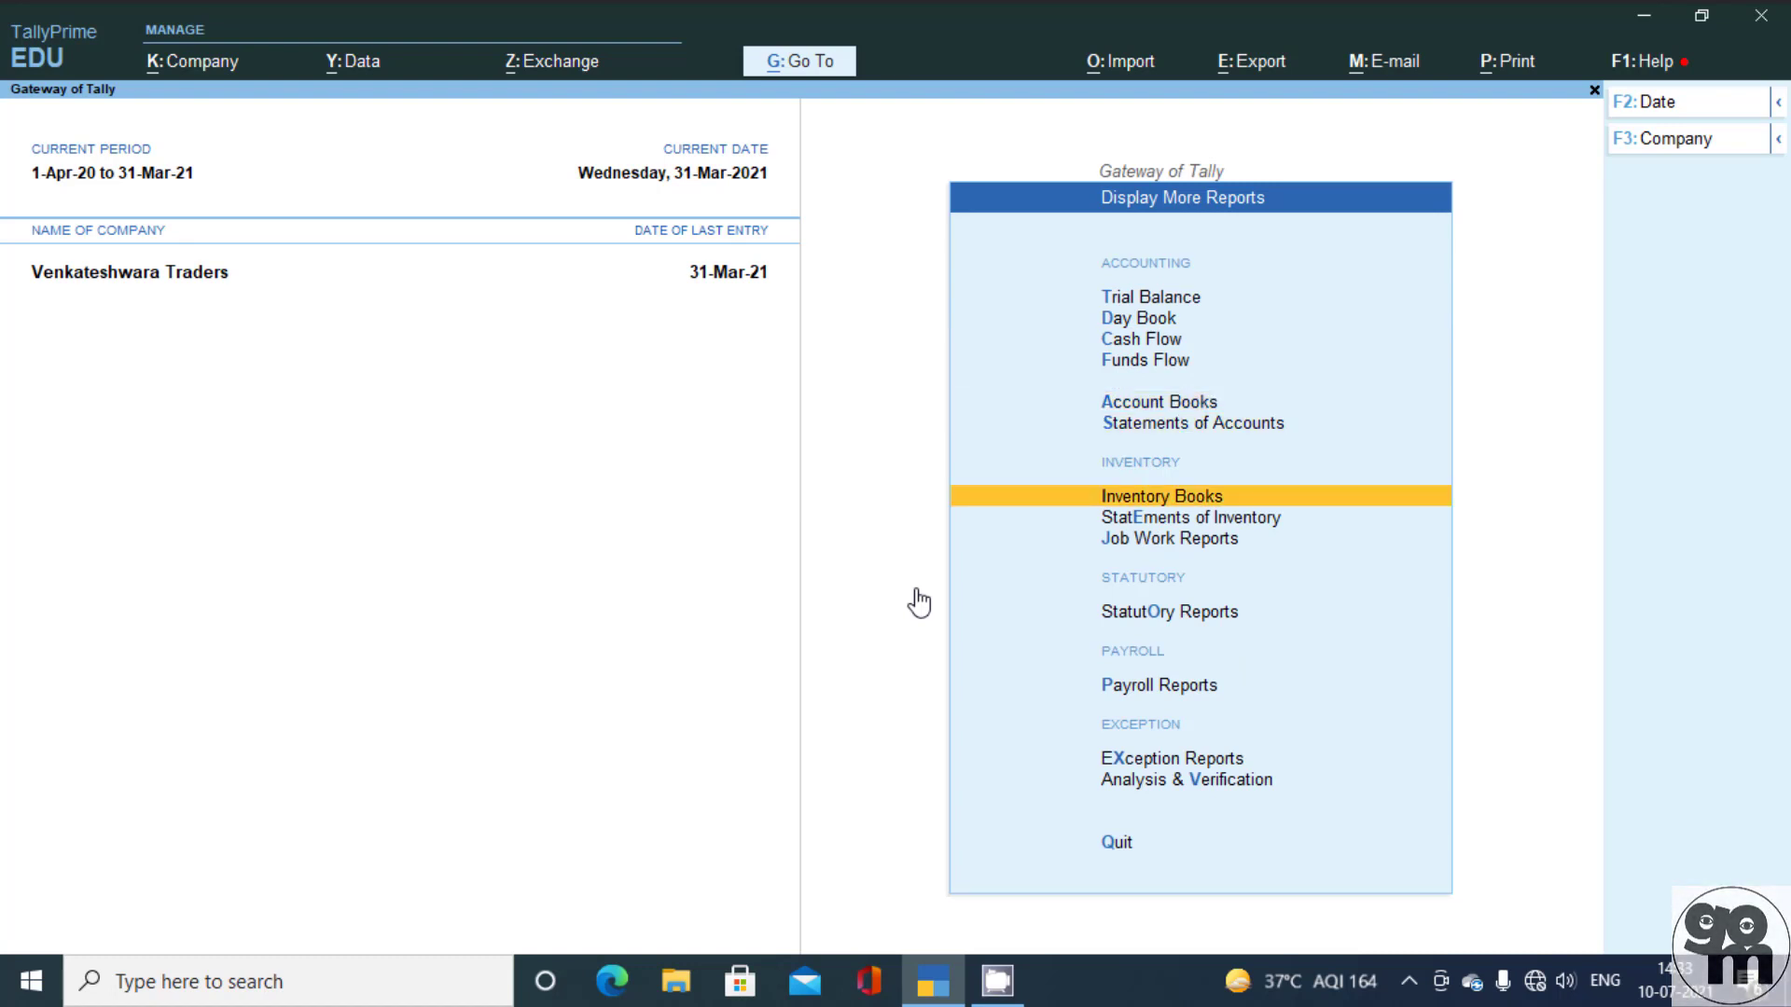
key("Return")
- Open the Godown Summary for Electronic City Godown
key("Down")
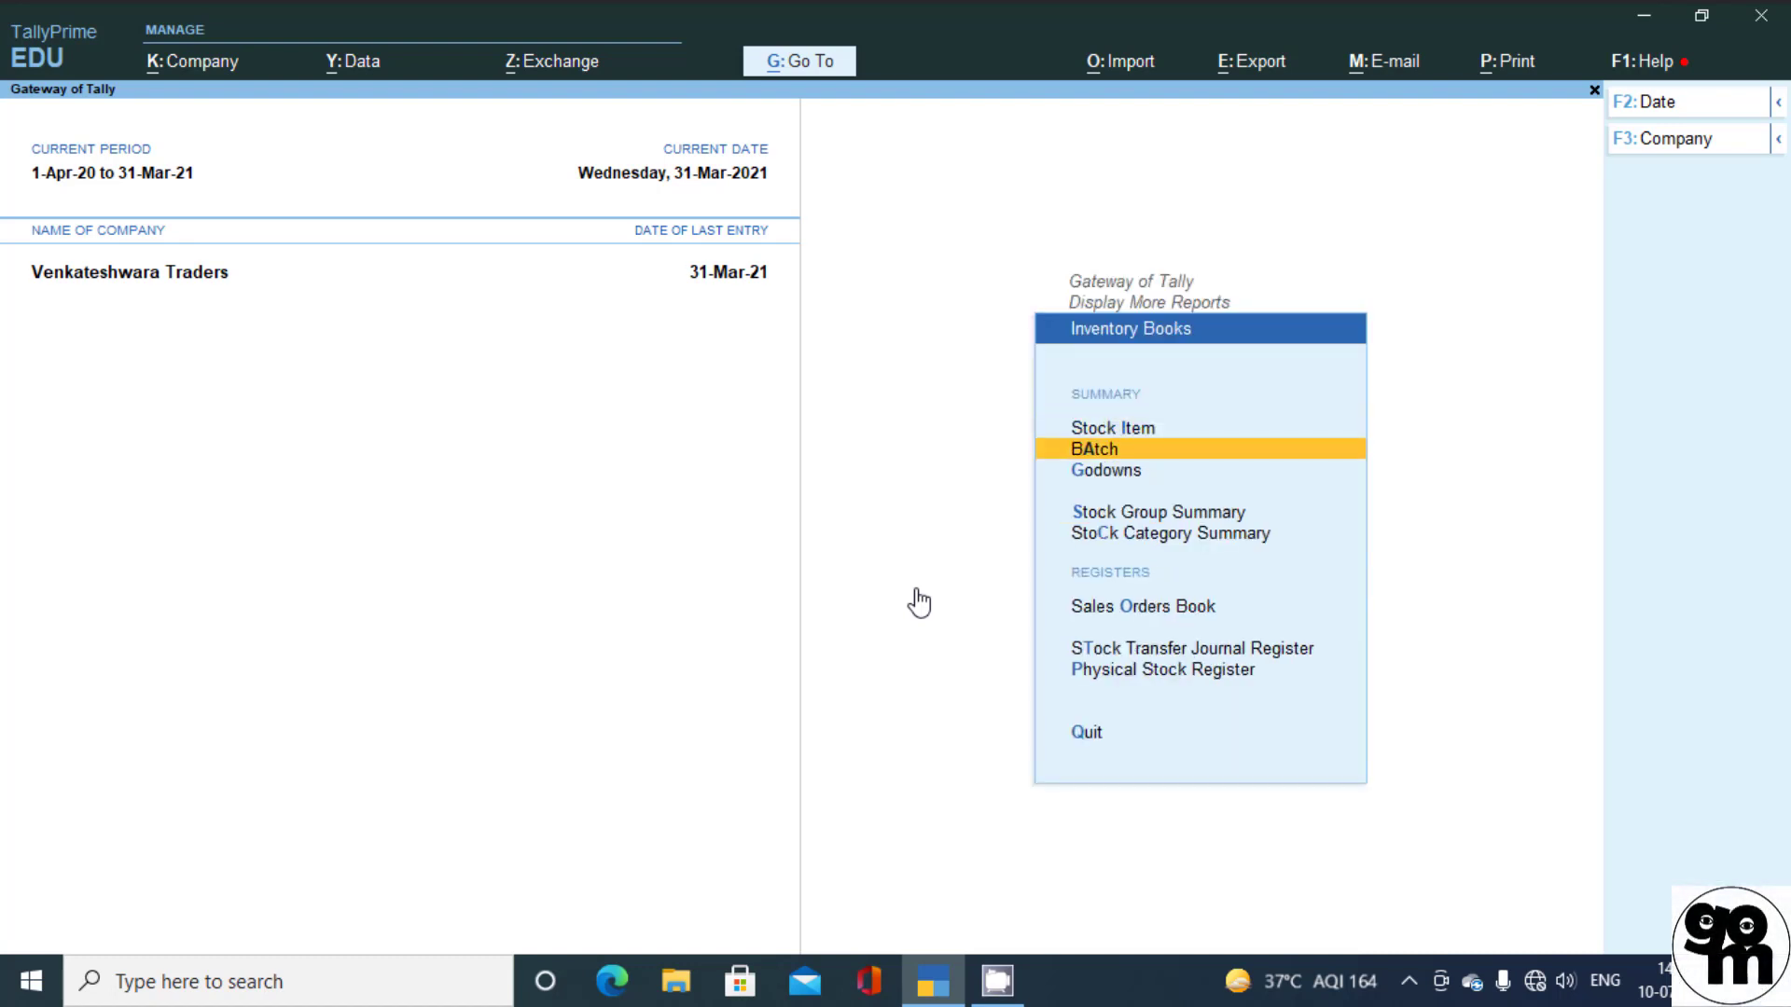
key("Down")
key("Return")
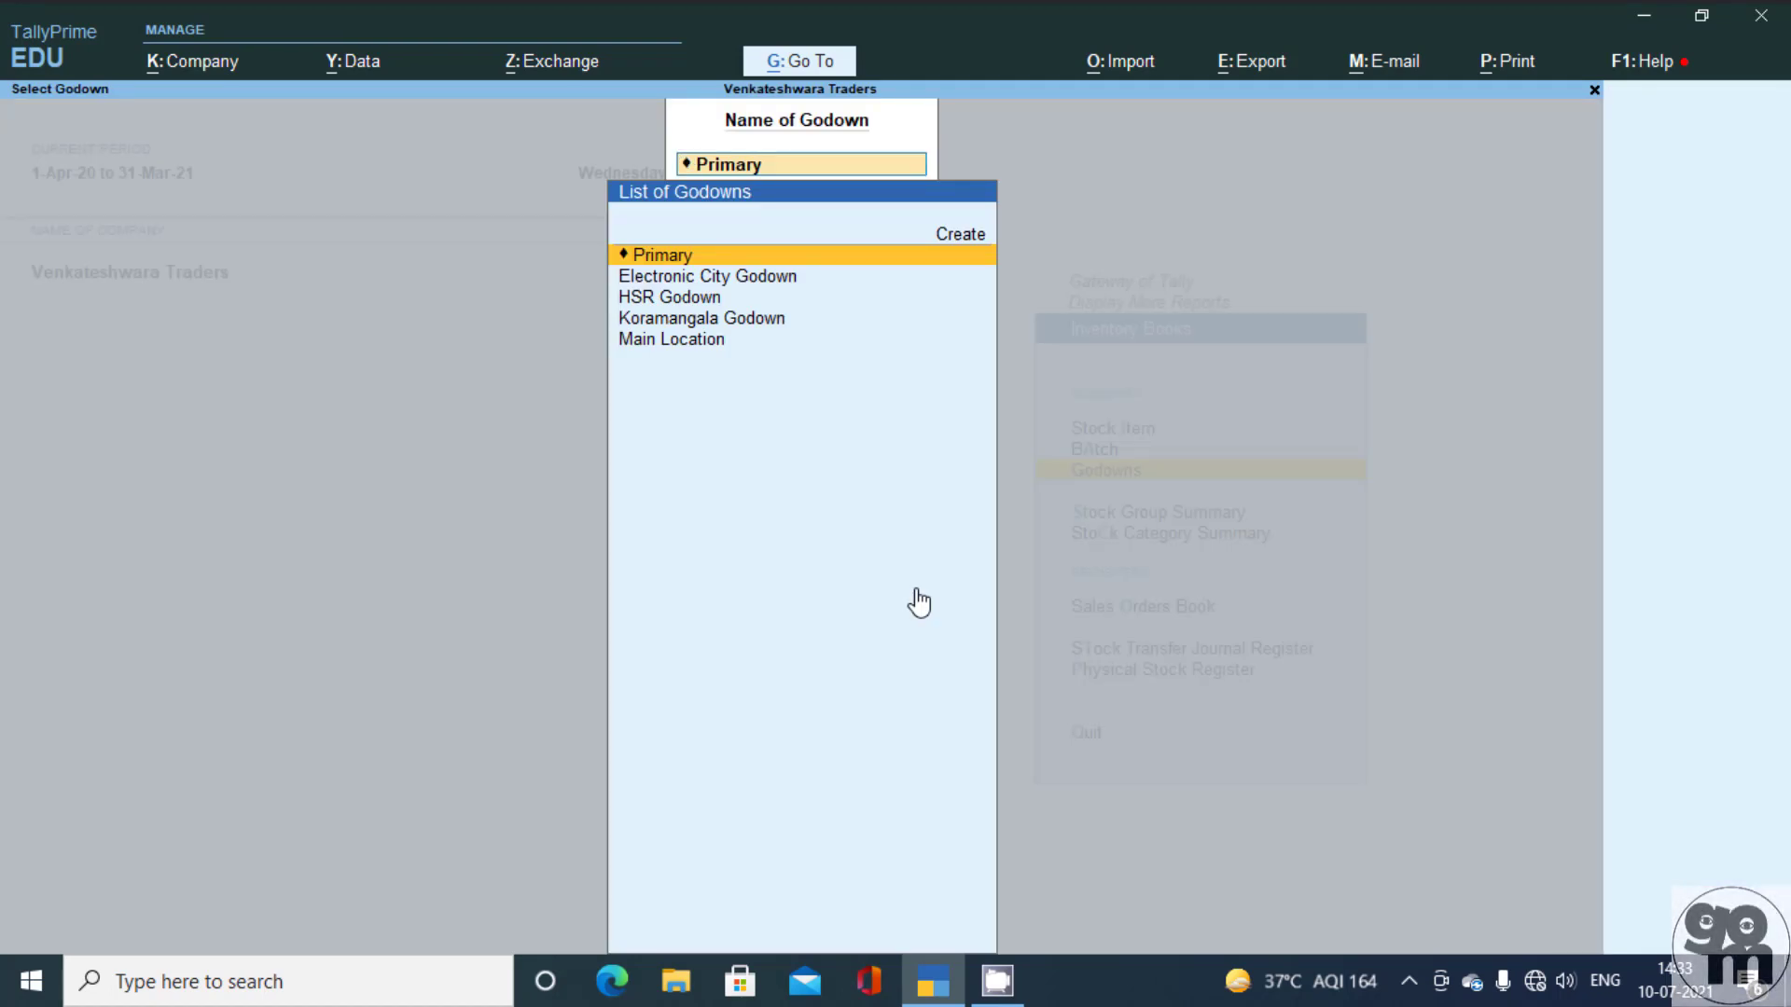
key("Down")
key("Return")
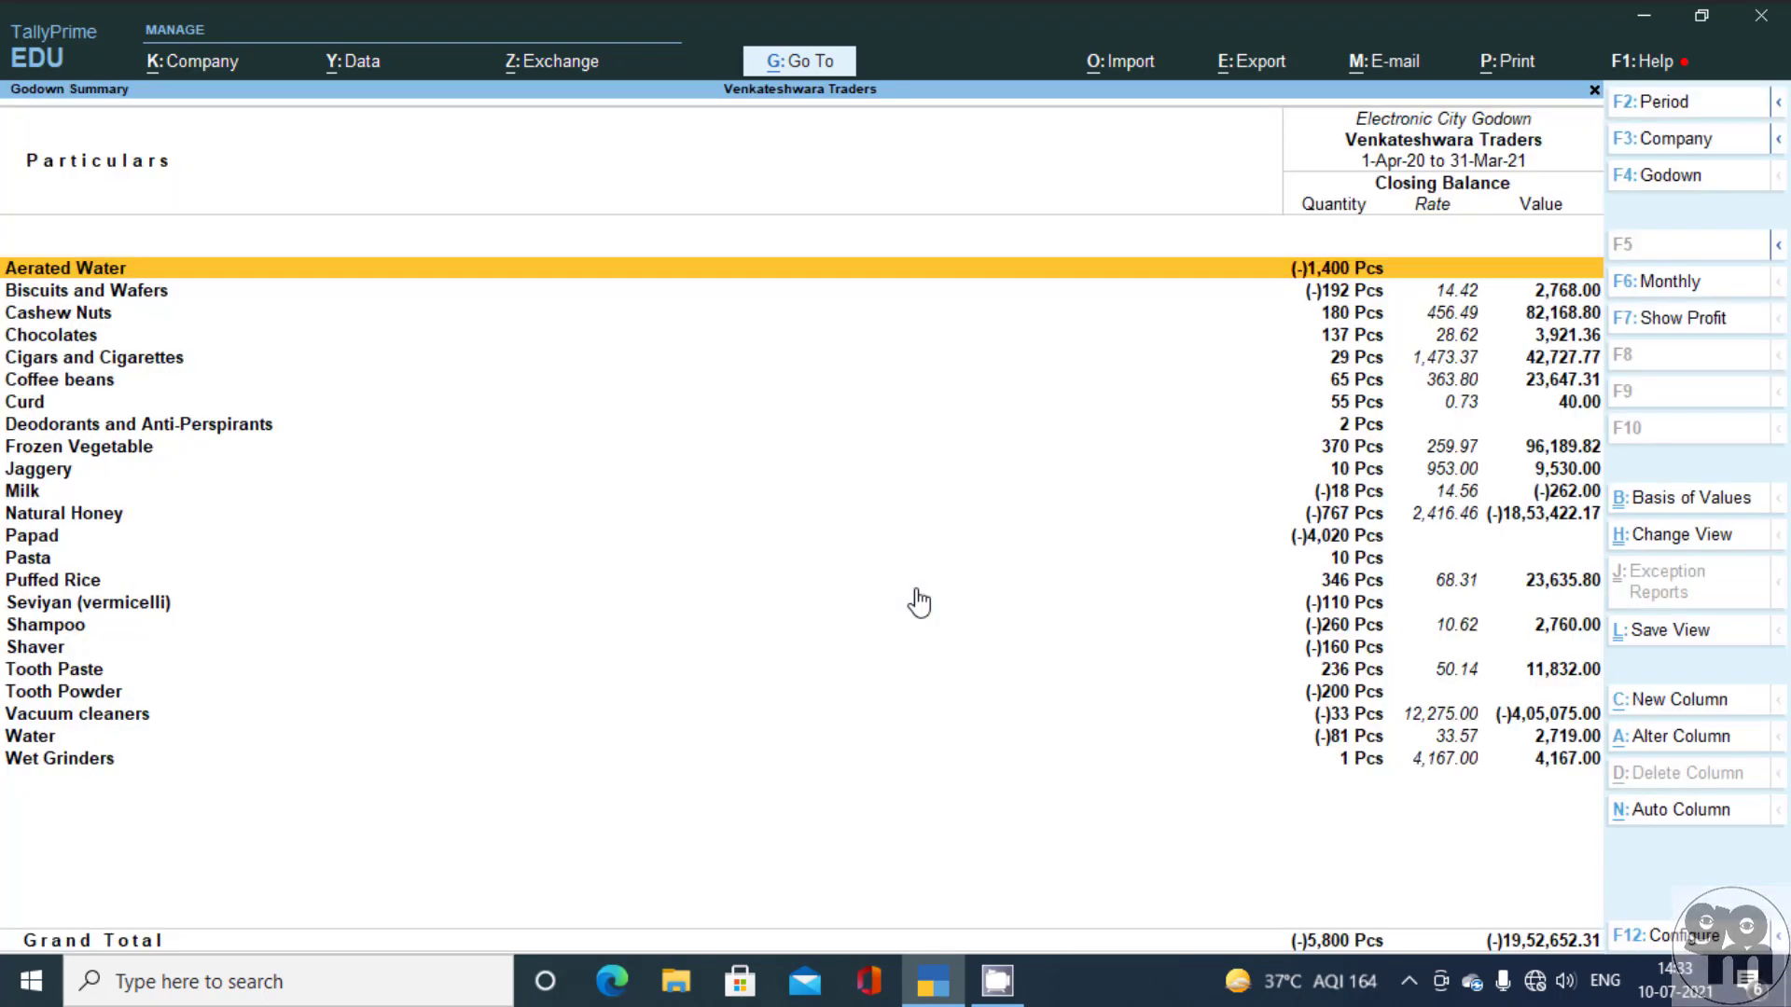
- Add automatic repeat columns by Godowns to the Godown Summary
key("alt+n")
key("Down")
key("Down")
key("Down")
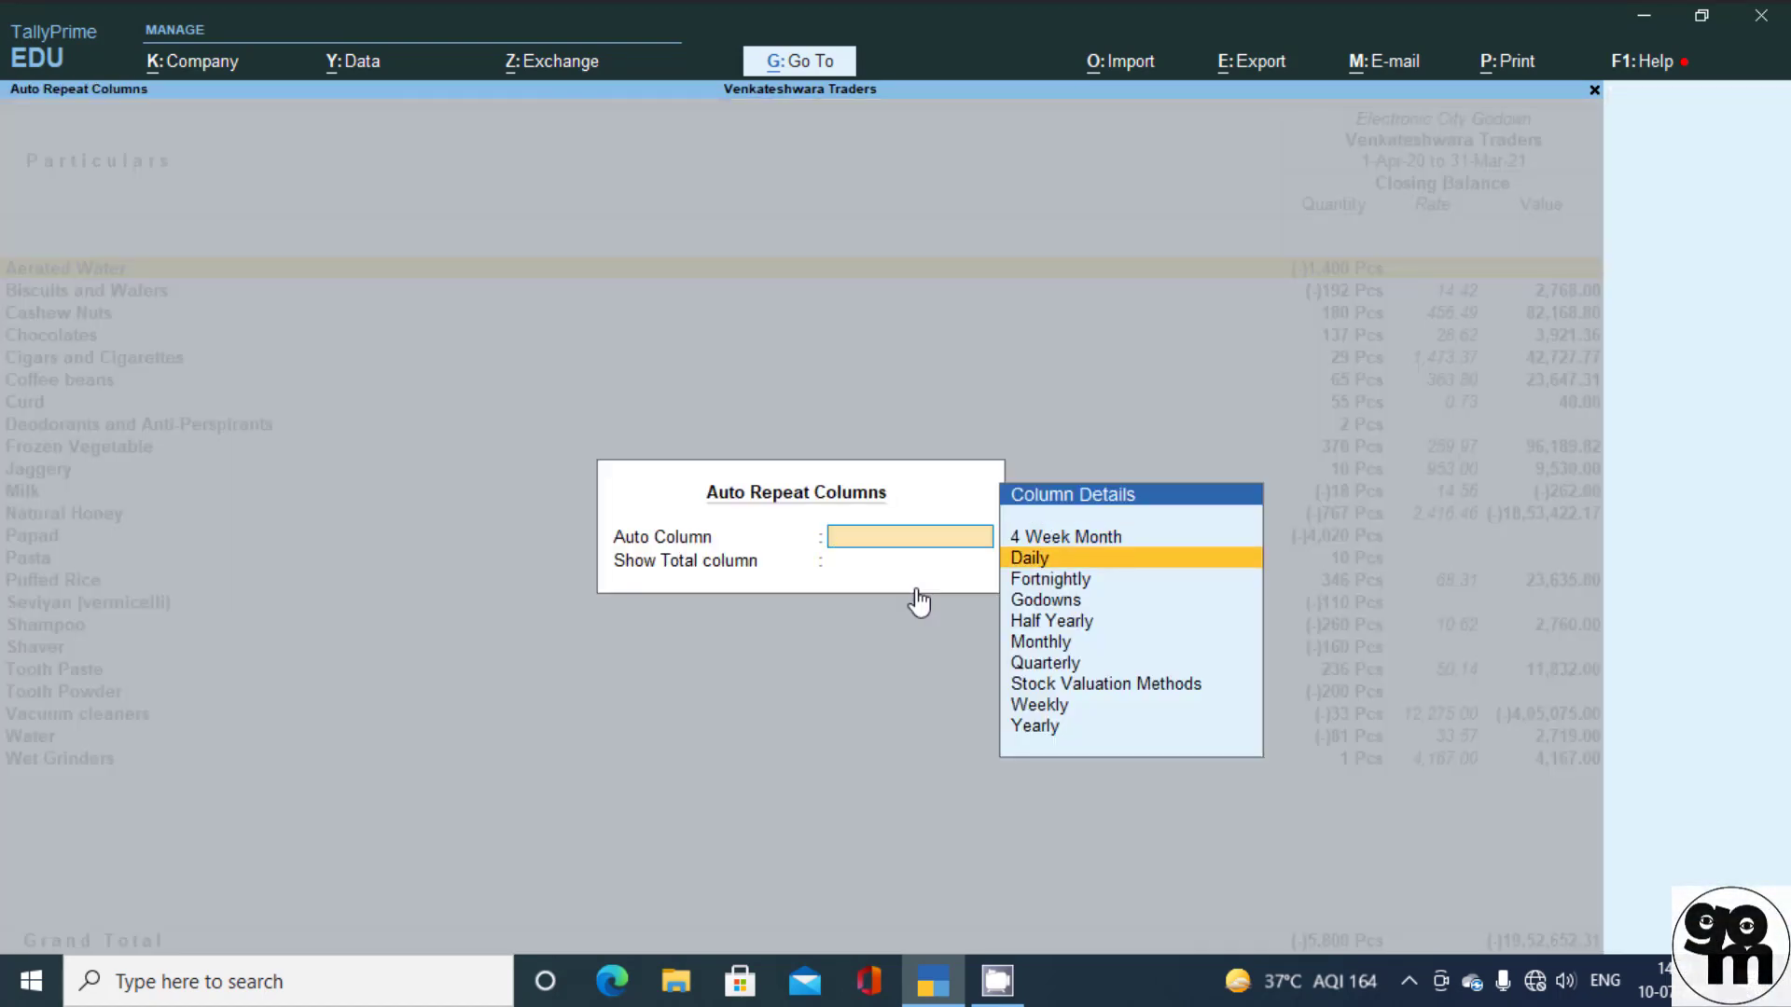
key("Return")
key("Return")
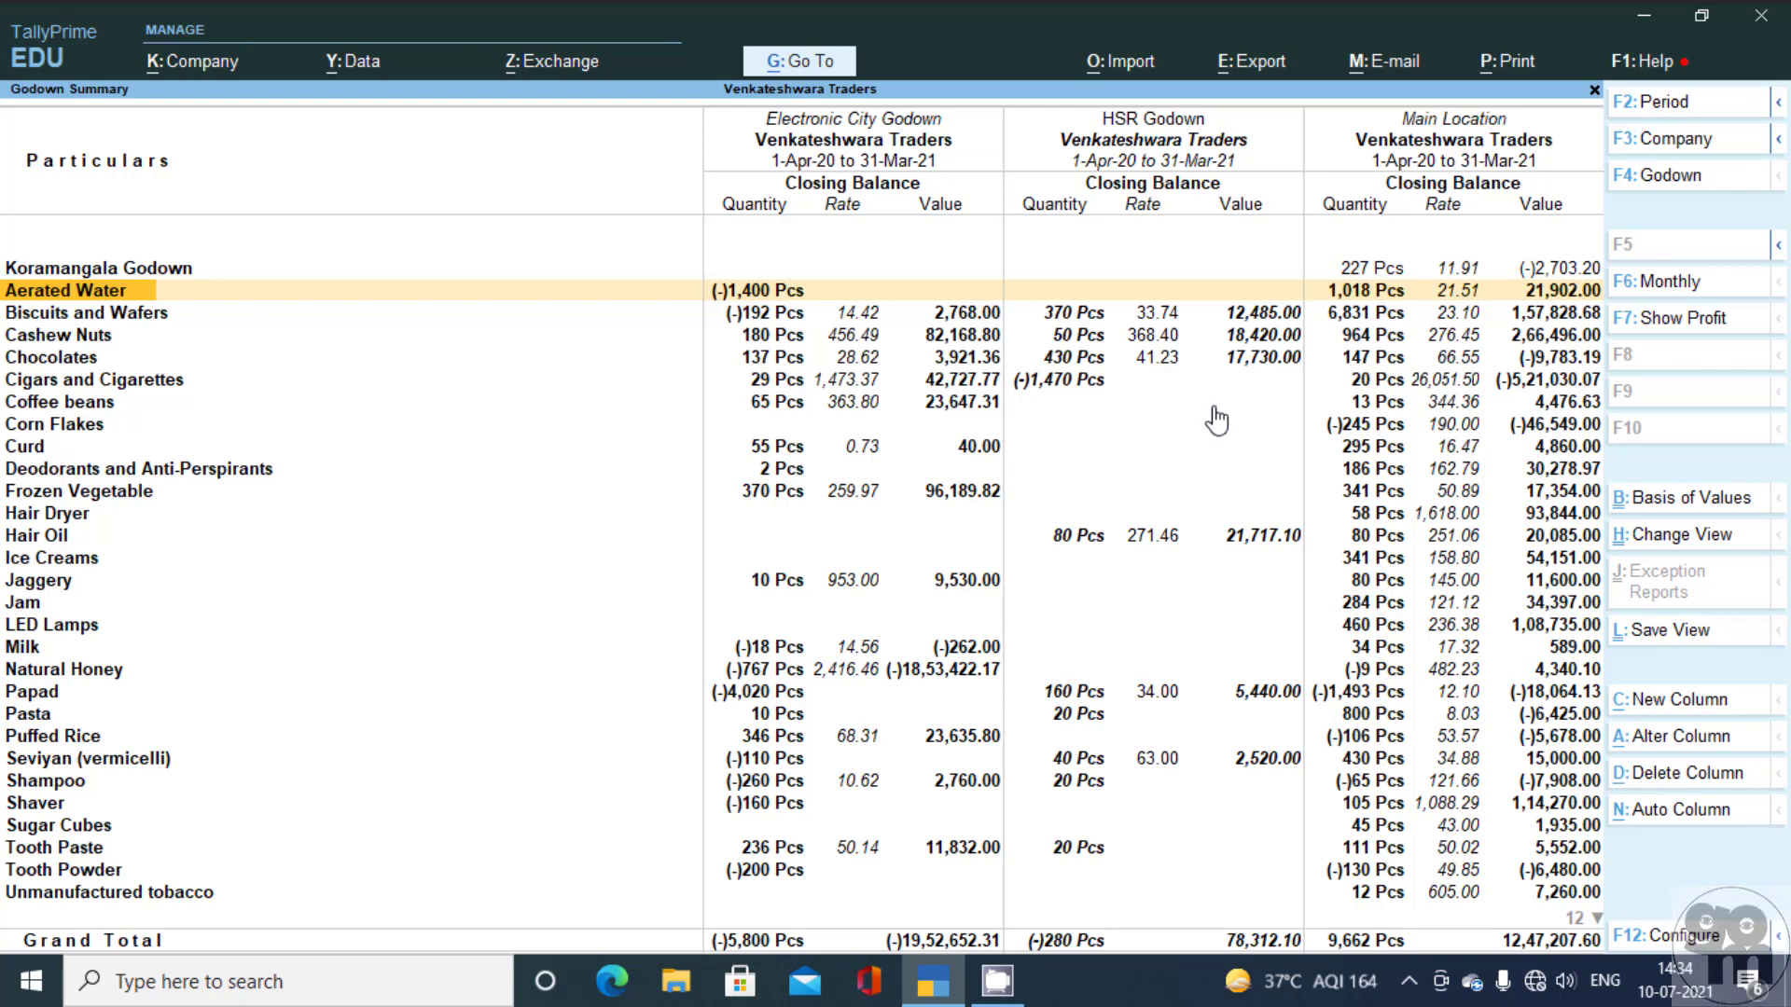
- Save the view as "Godown Summary - My View" for All Companies, not as the default and without the selected period
key("ctrl+l")
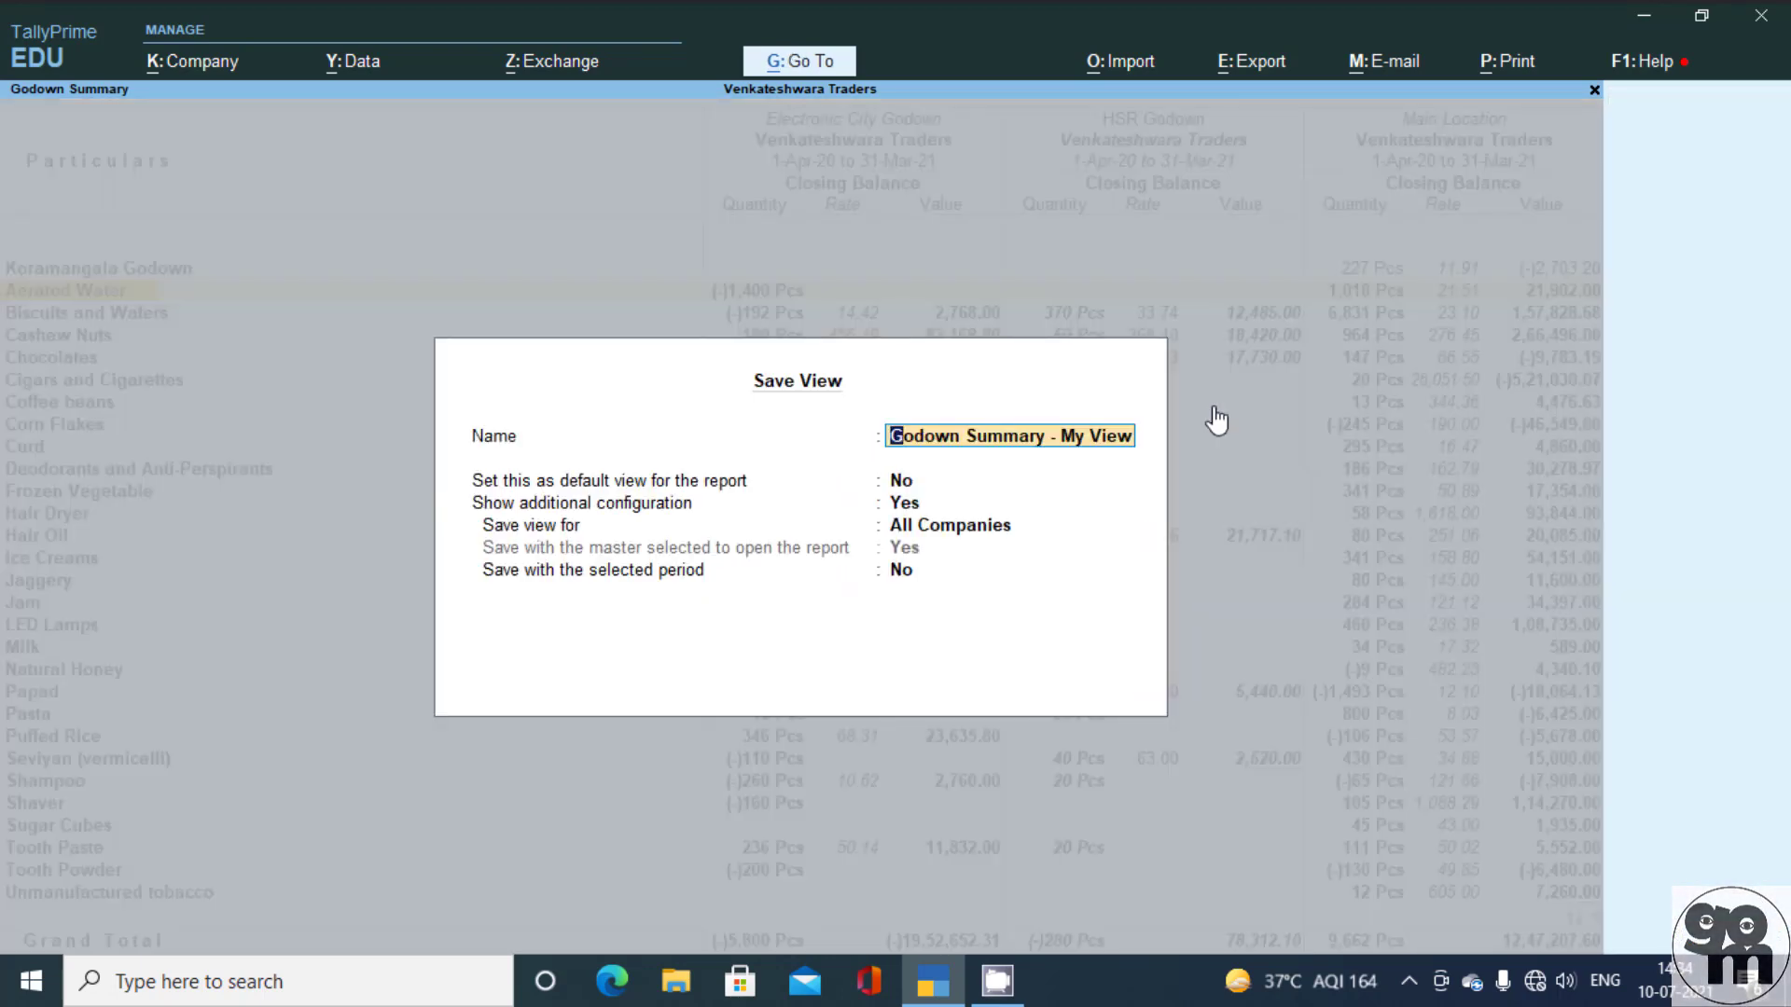
key("Return")
key("Return")
key("Return")
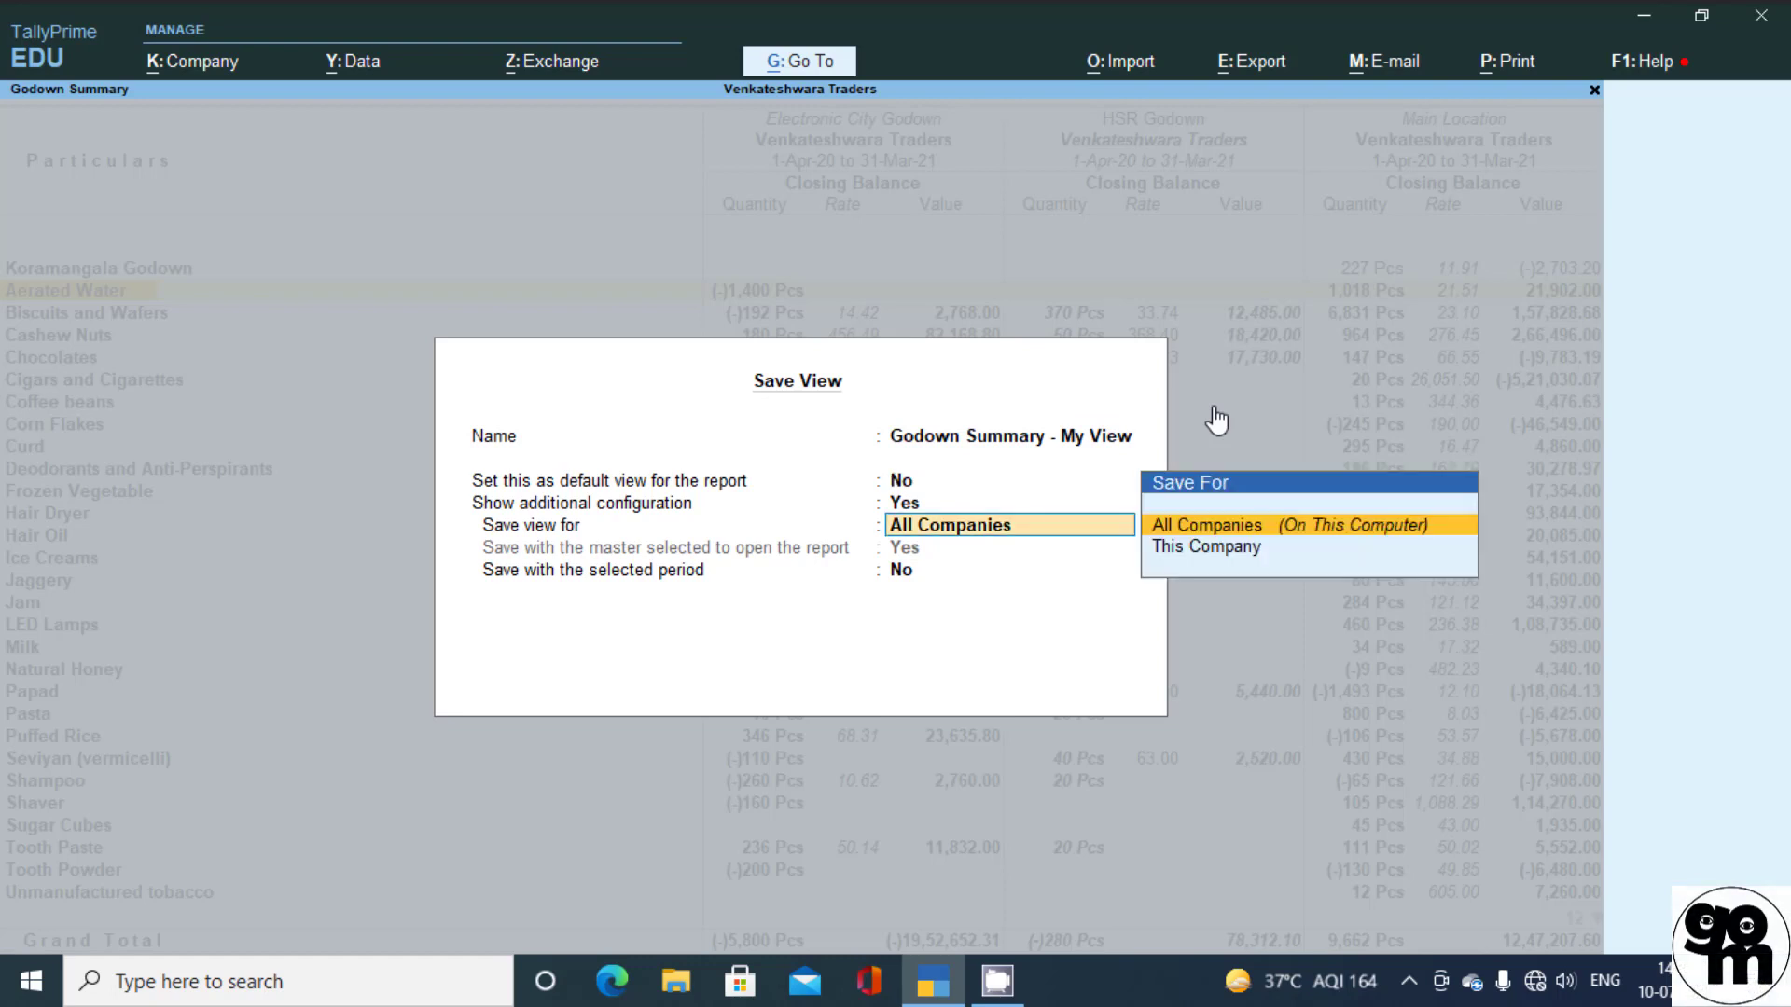
key("Return")
key("Return")
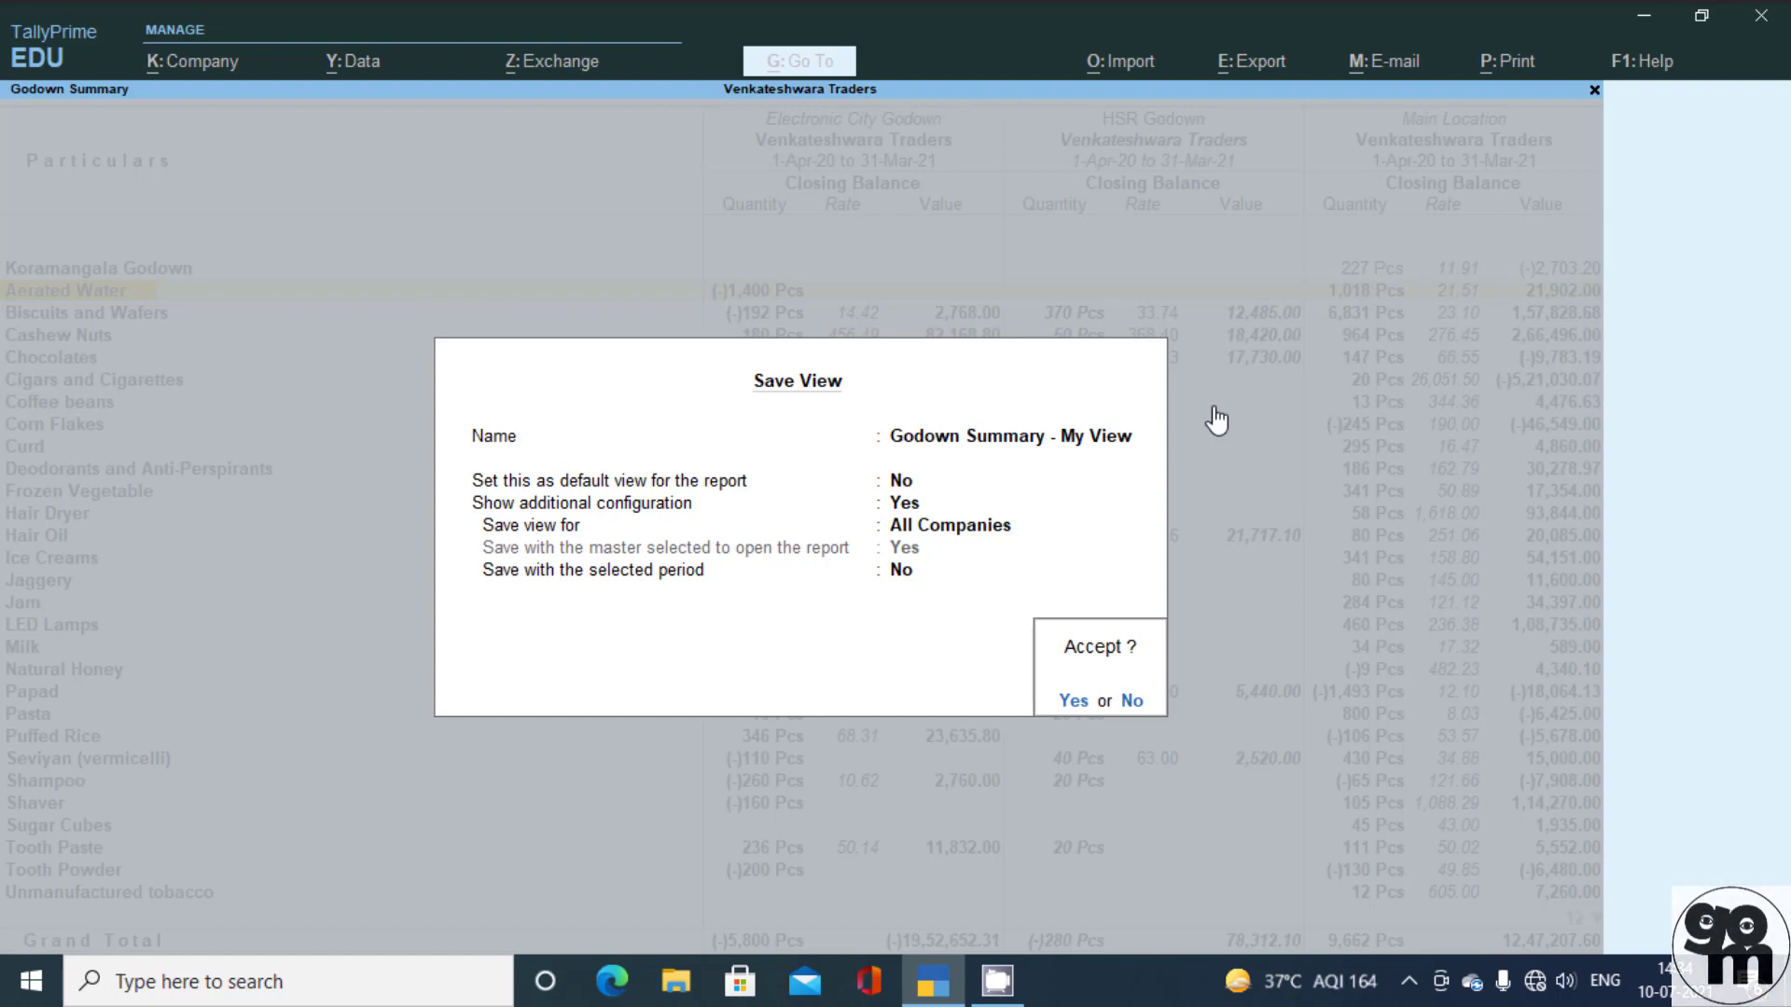
key("Return")
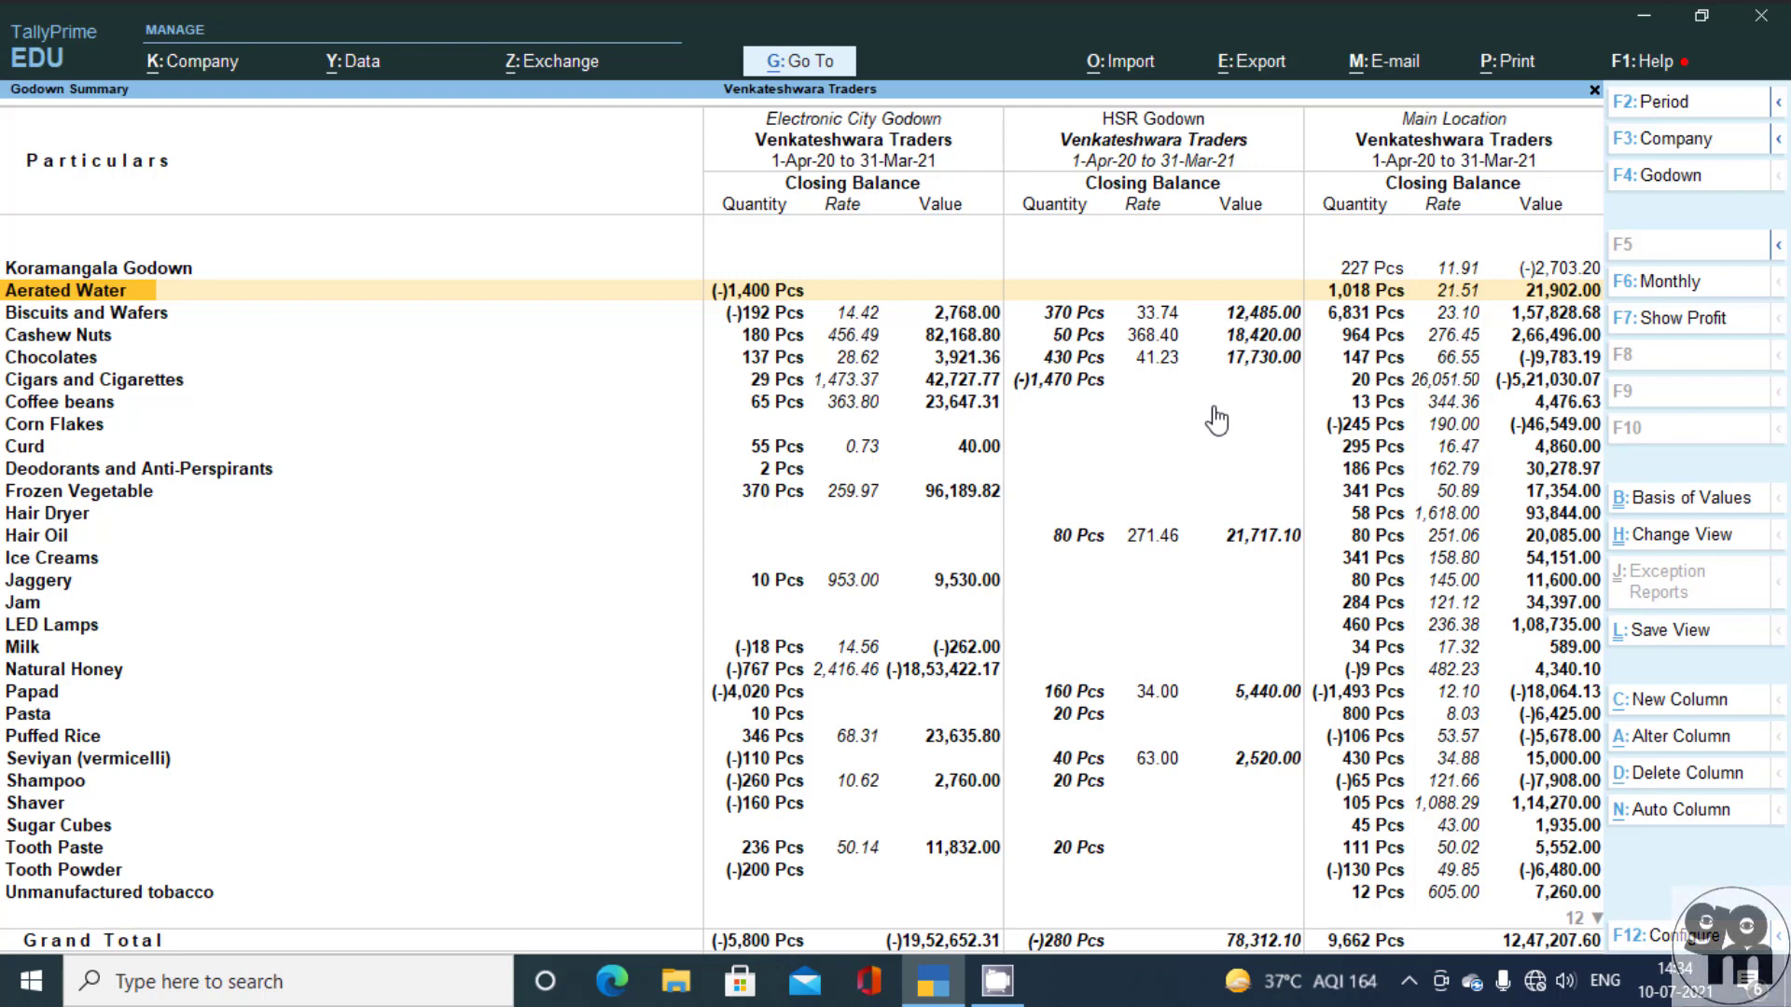
- Leave the godown-wise Godown Summary and go back to the Gateway of Tally
key("Escape")
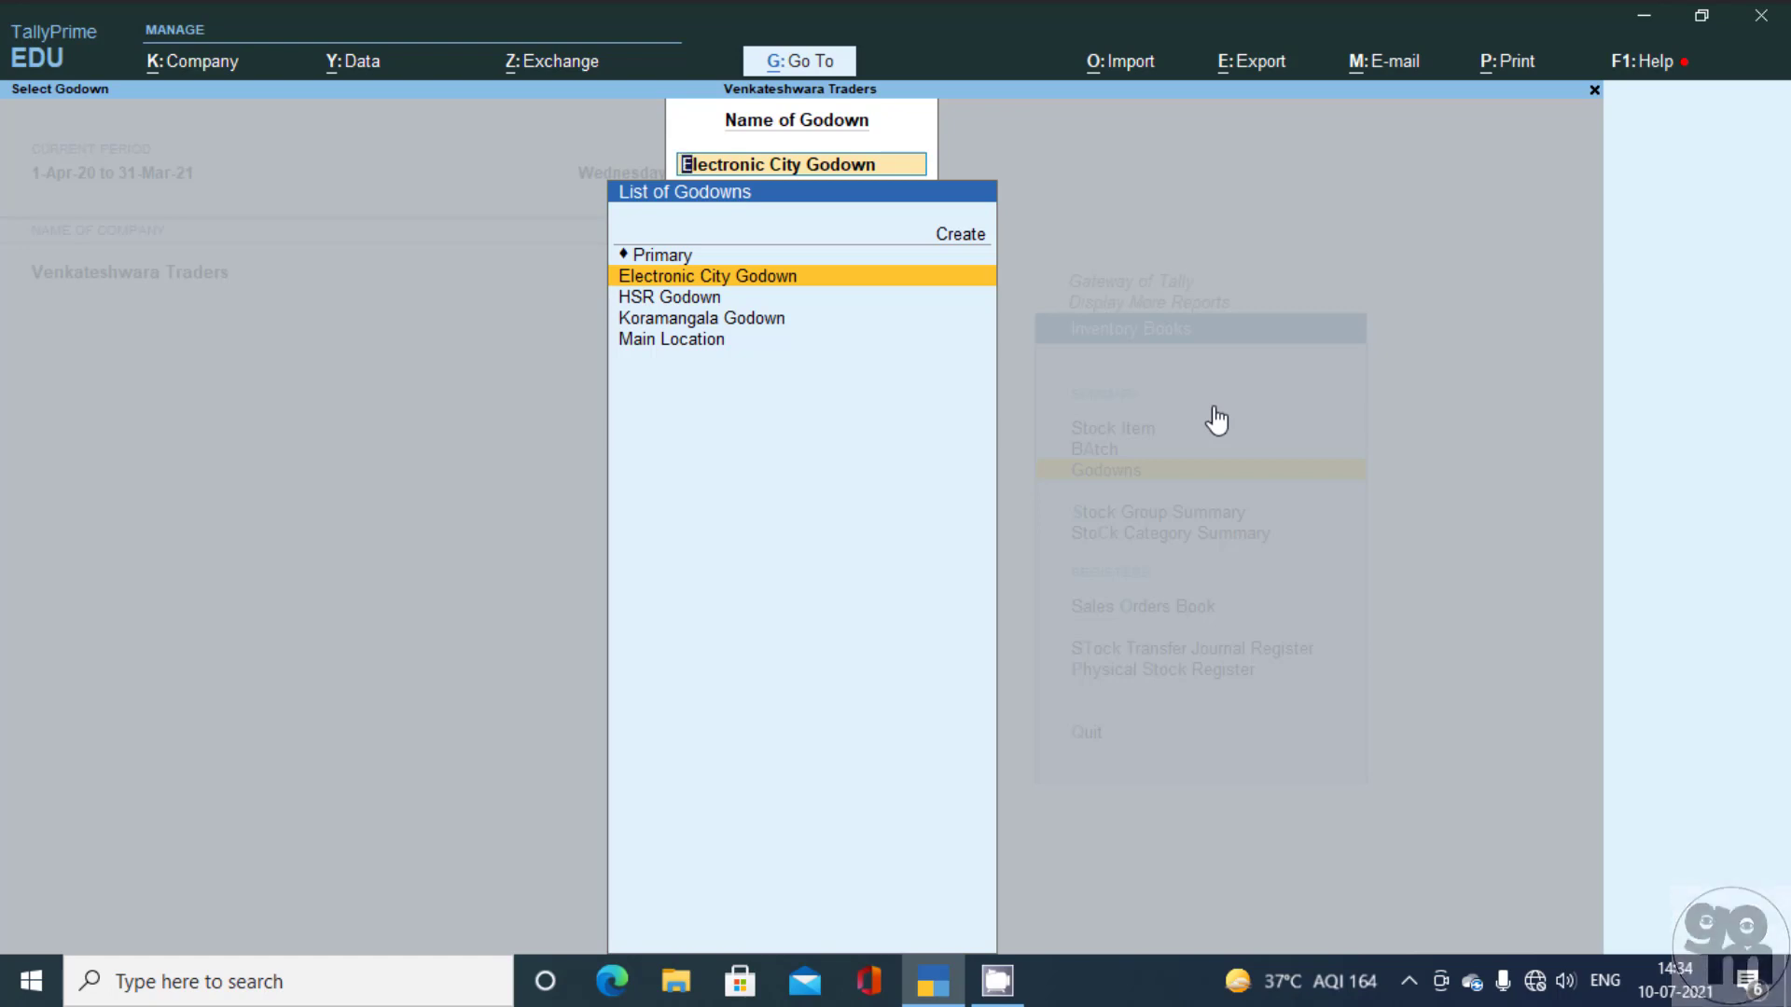
key("Escape")
key("Escape")
key("Escape")
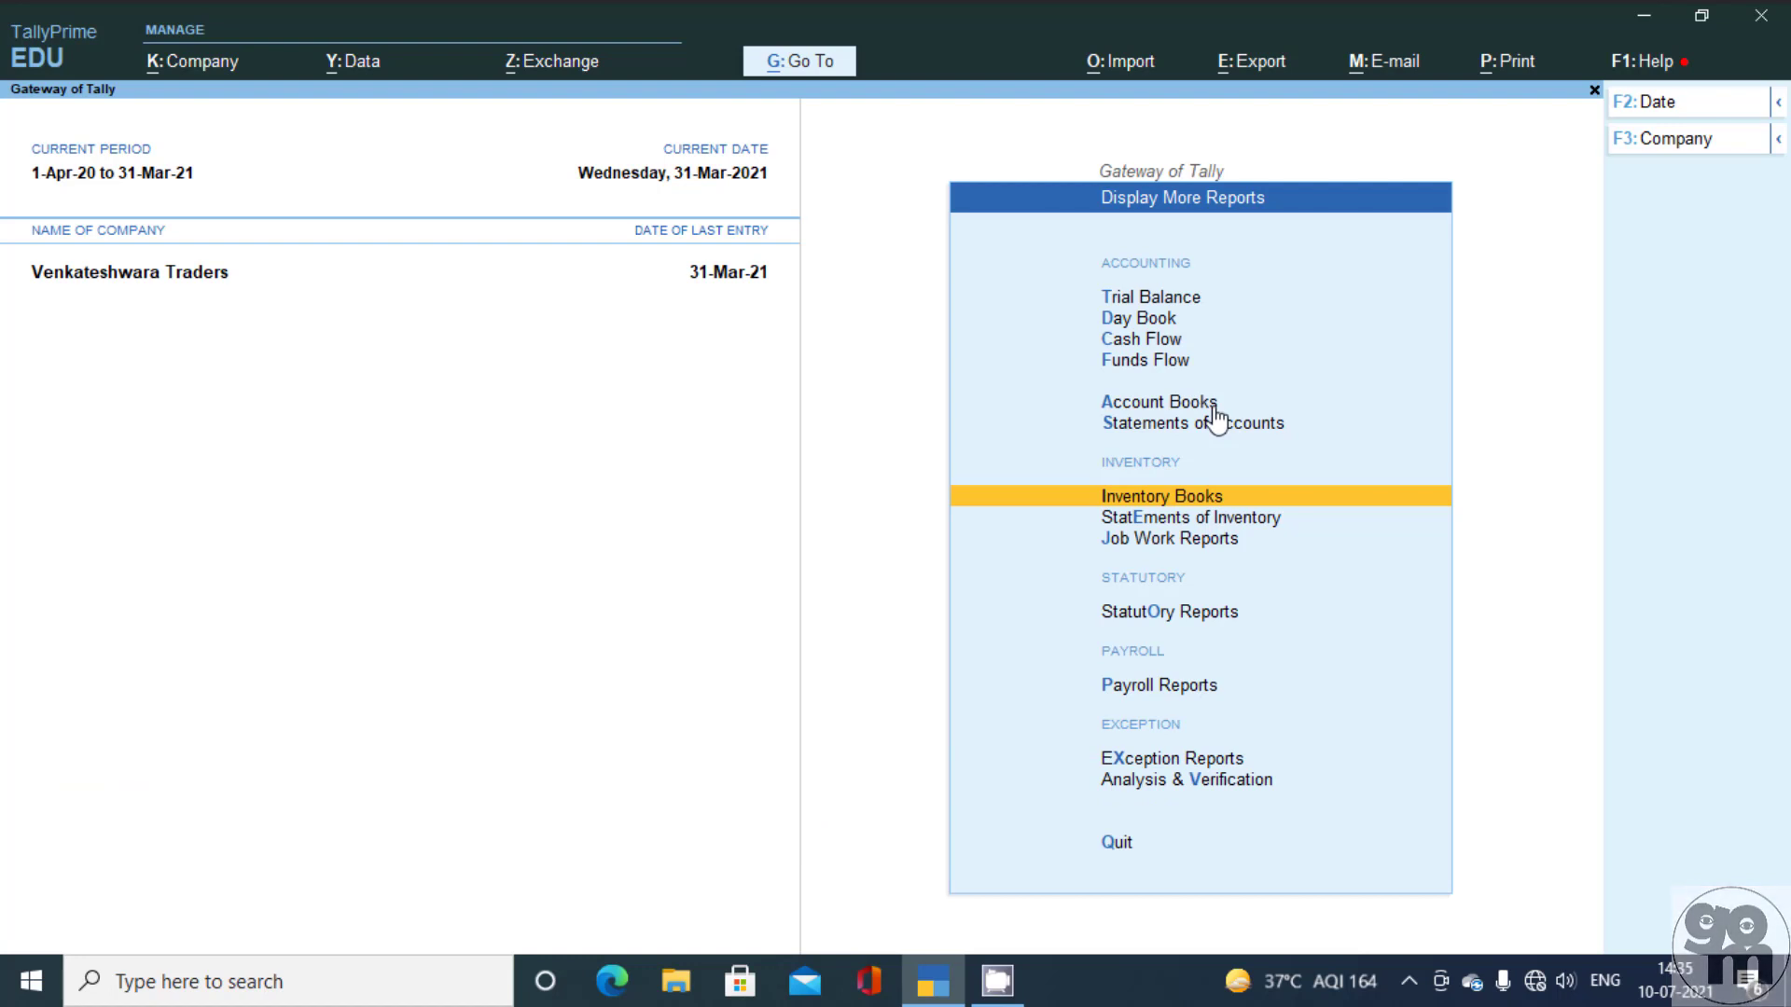
key("Escape")
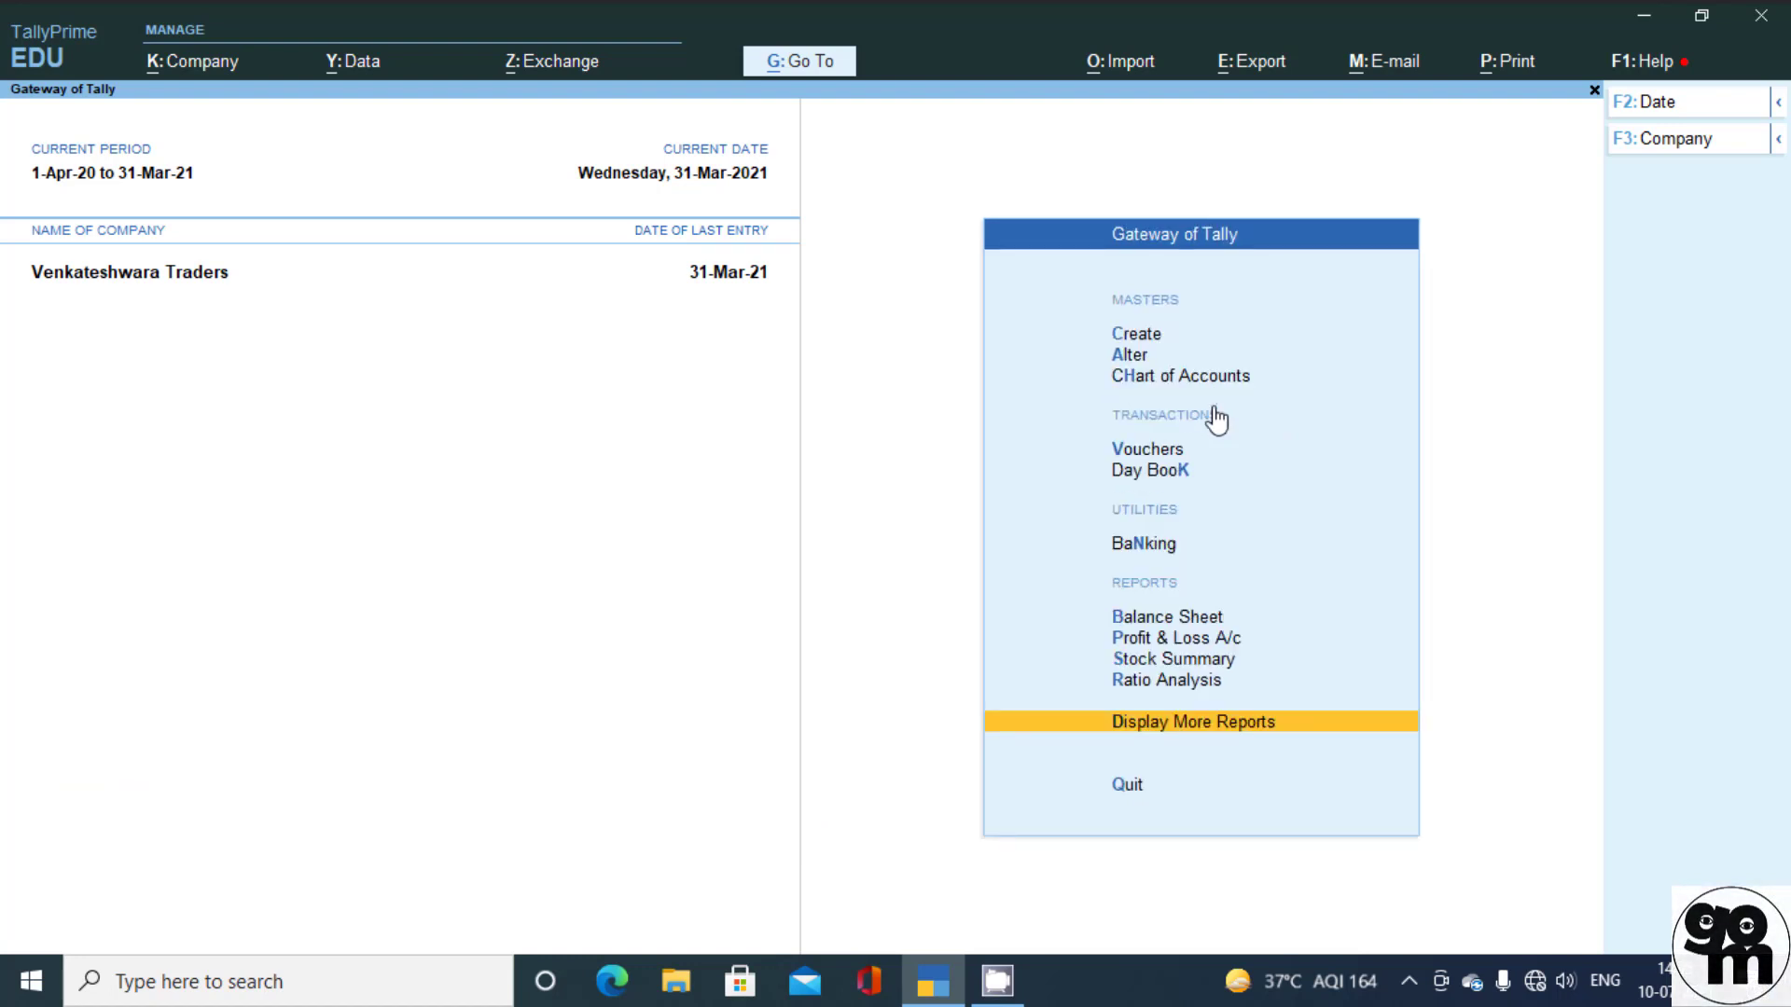
- Go to the Movement Analysis reports within Statements of Inventory
key("Return")
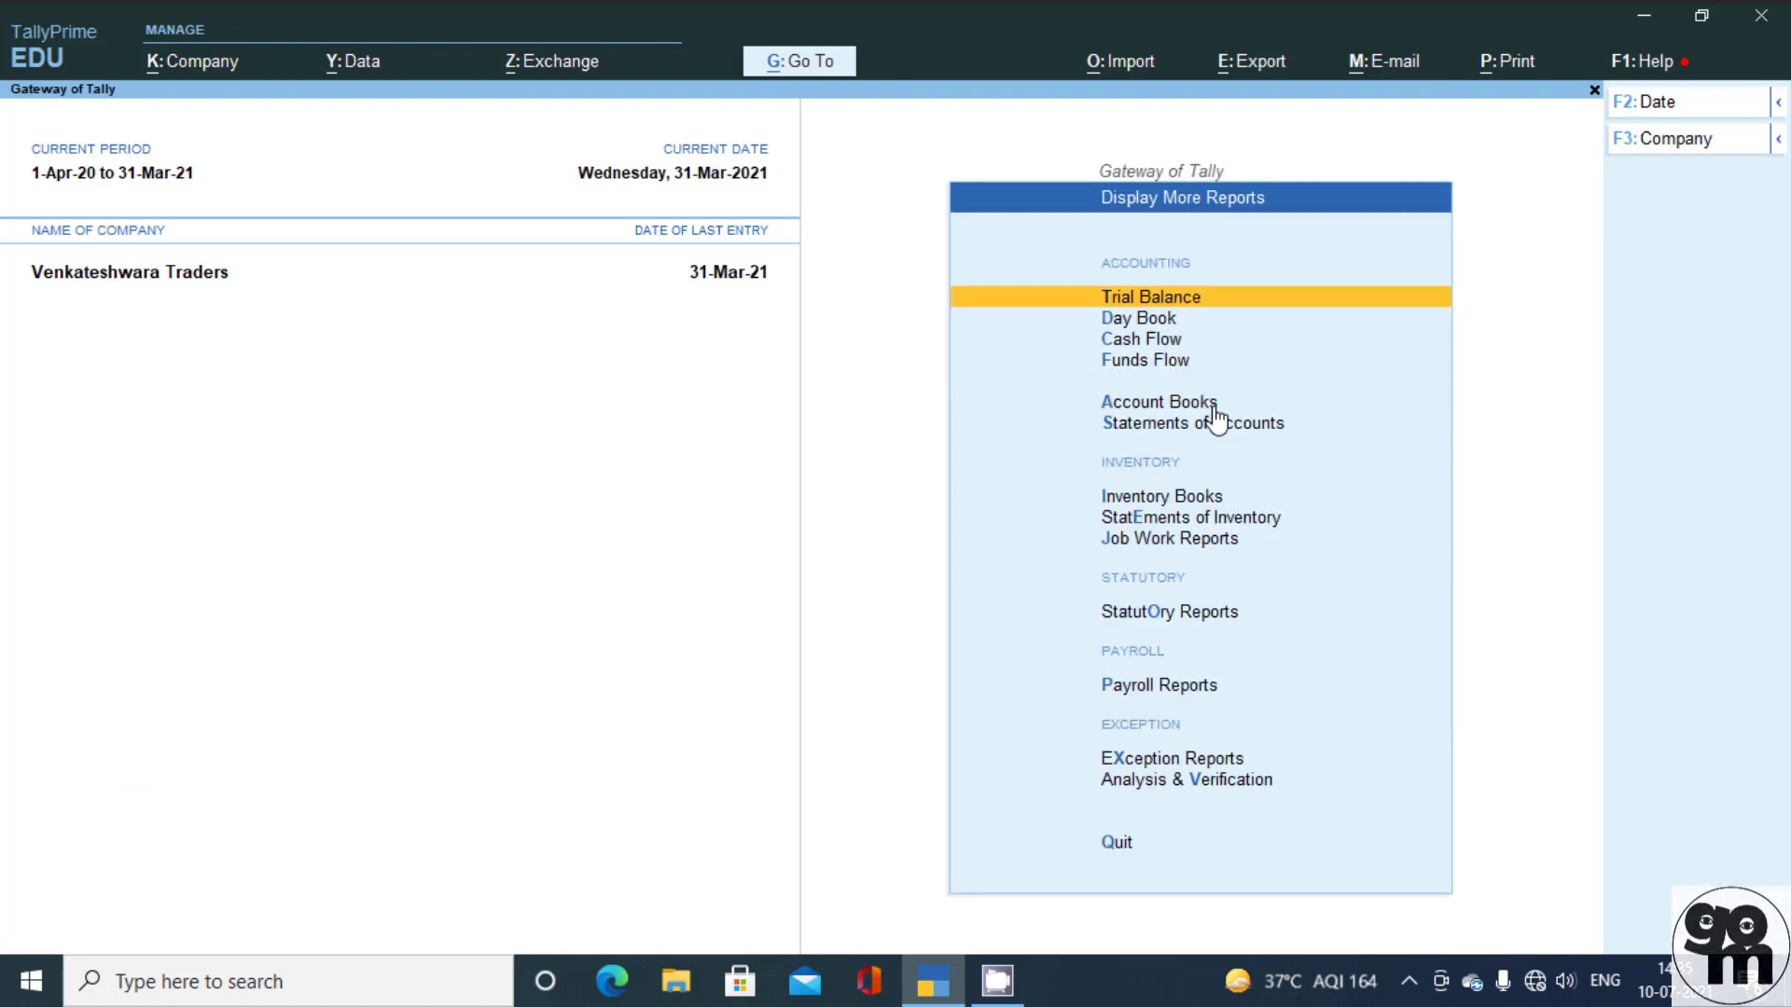
key("e")
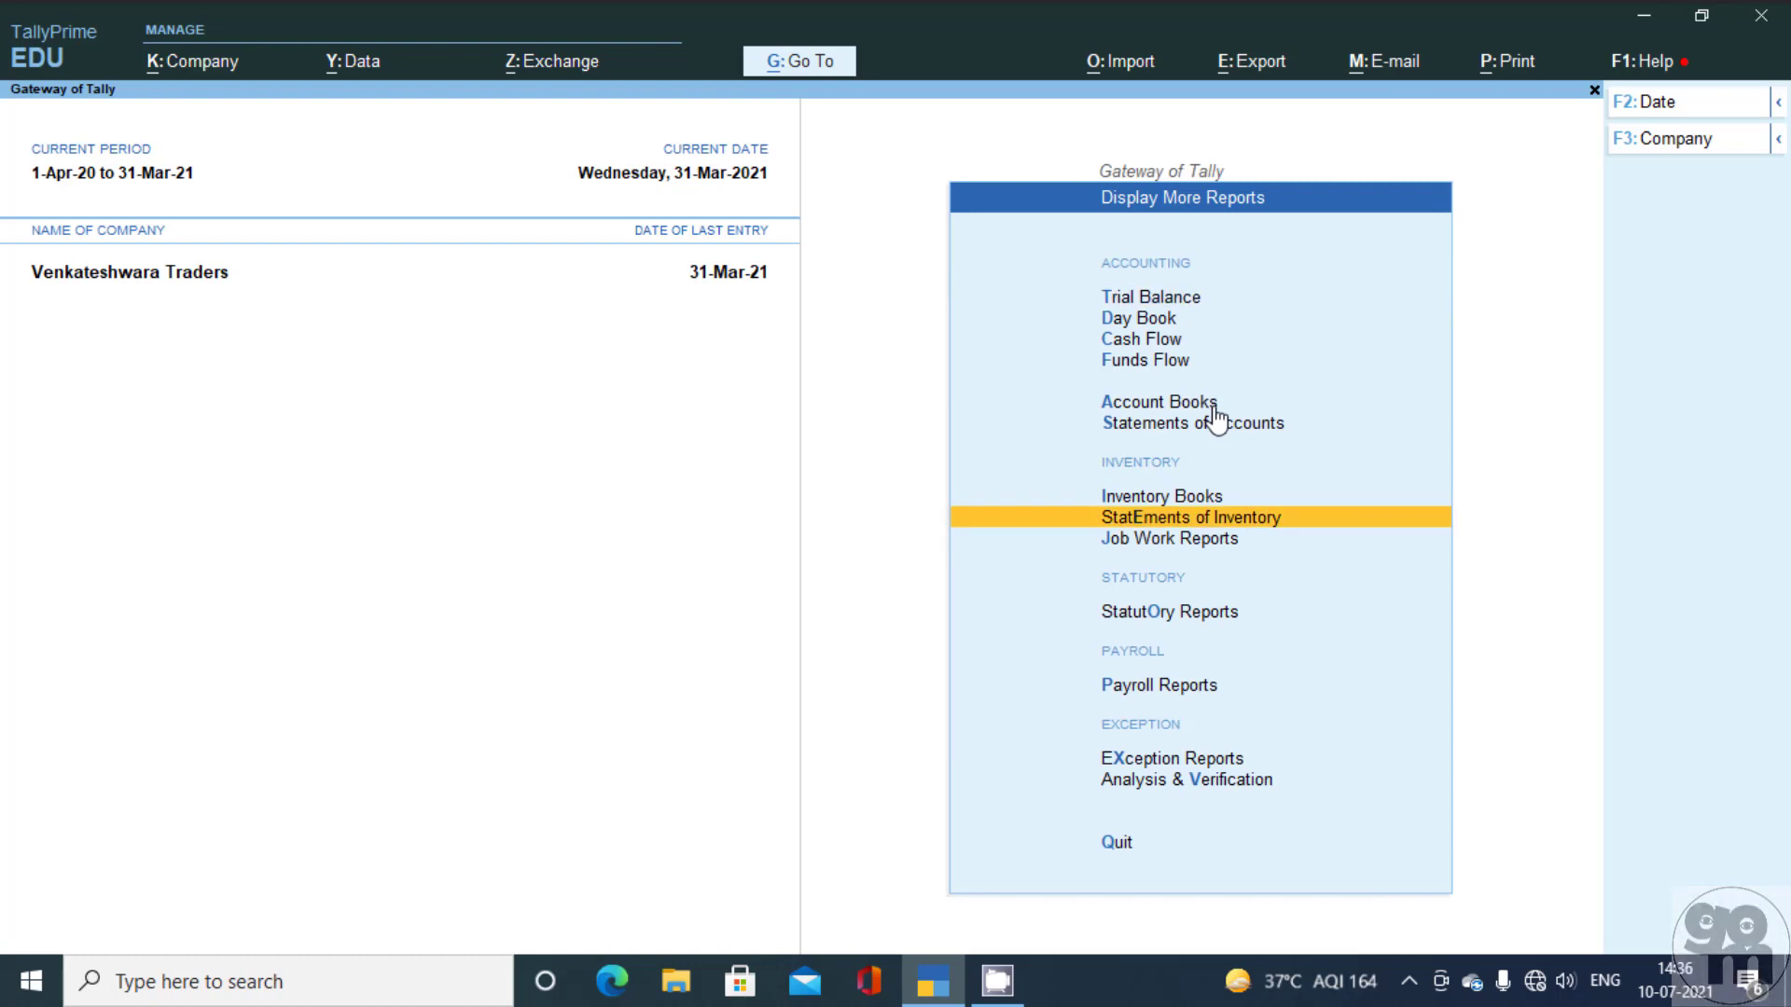
key("Return")
key("Down")
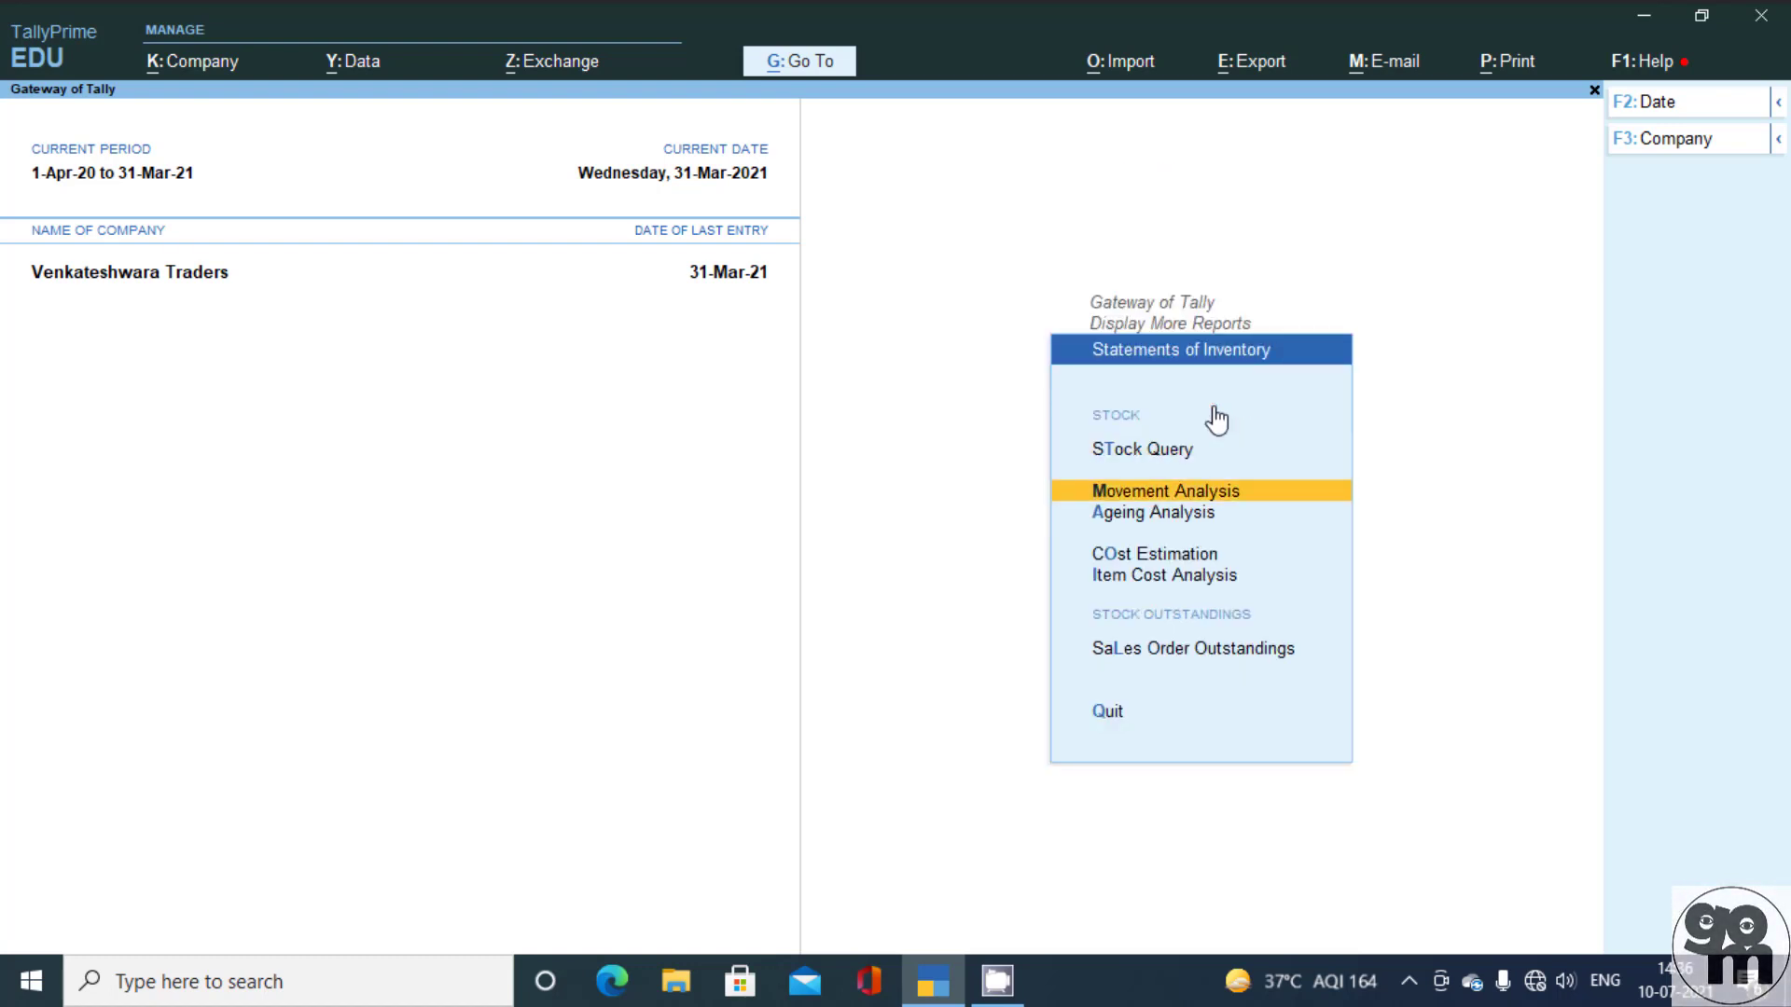
key("Return")
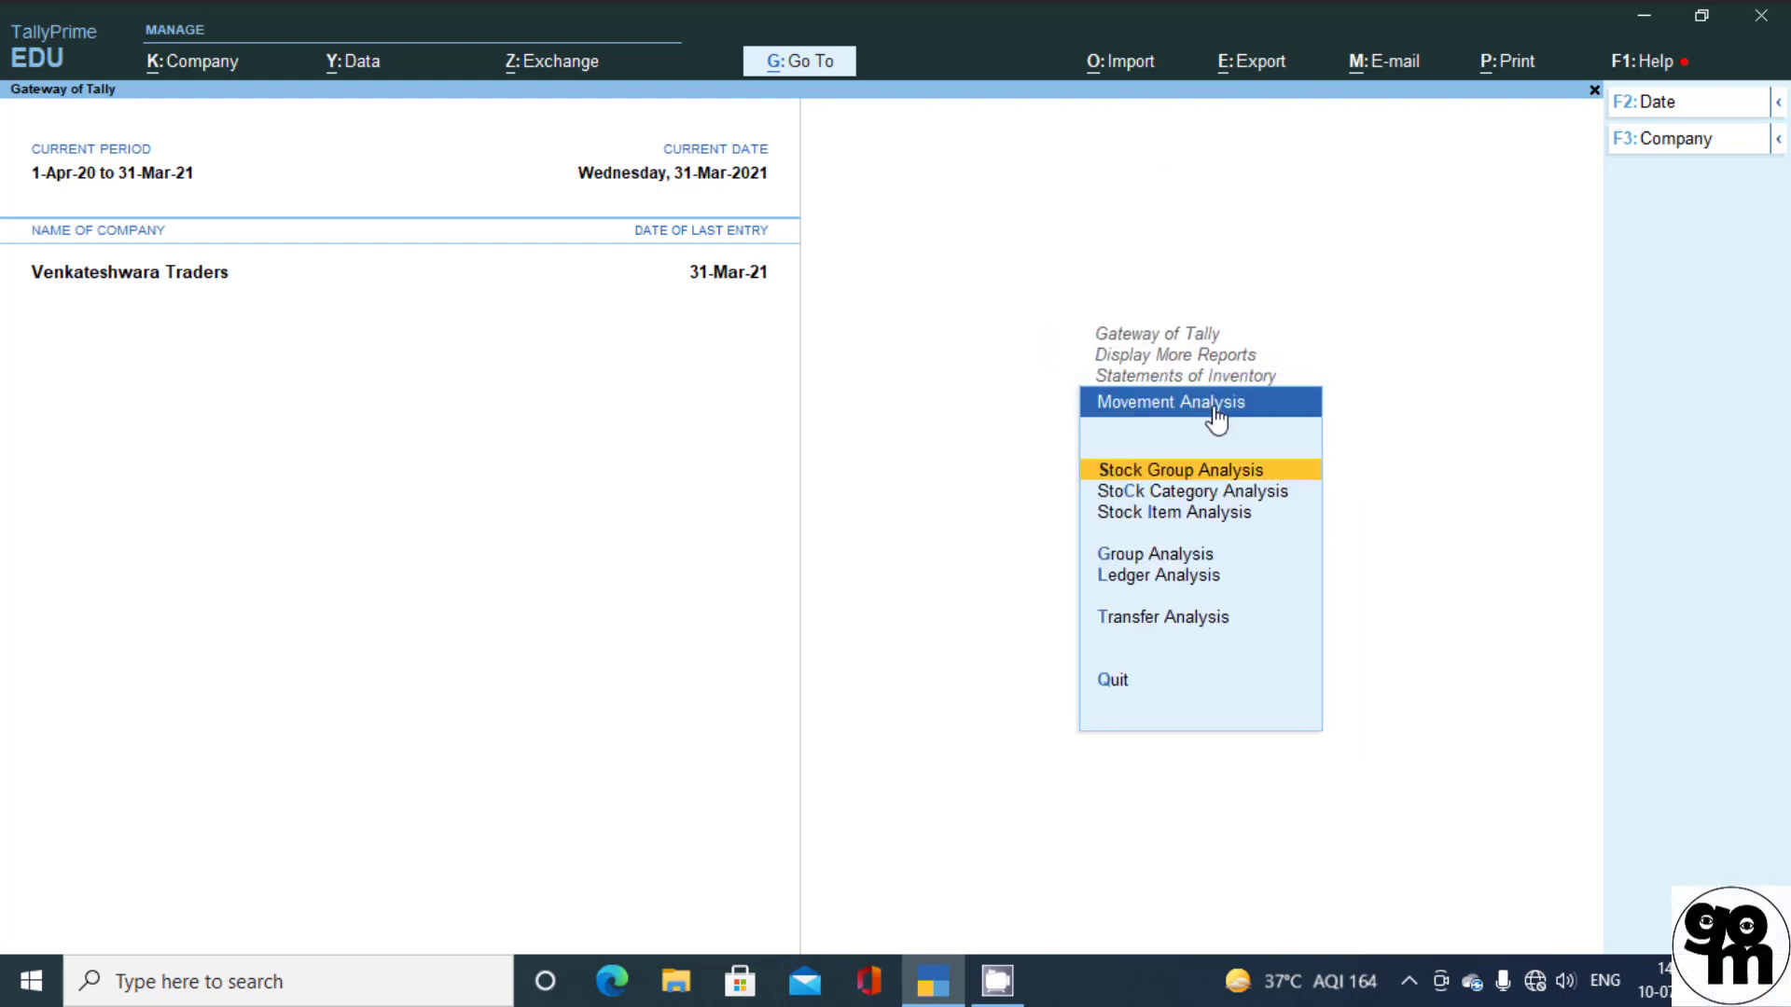
- Open the Group Analysis report for the Sundry Creditors group
key("Down")
key("Down")
key("Down")
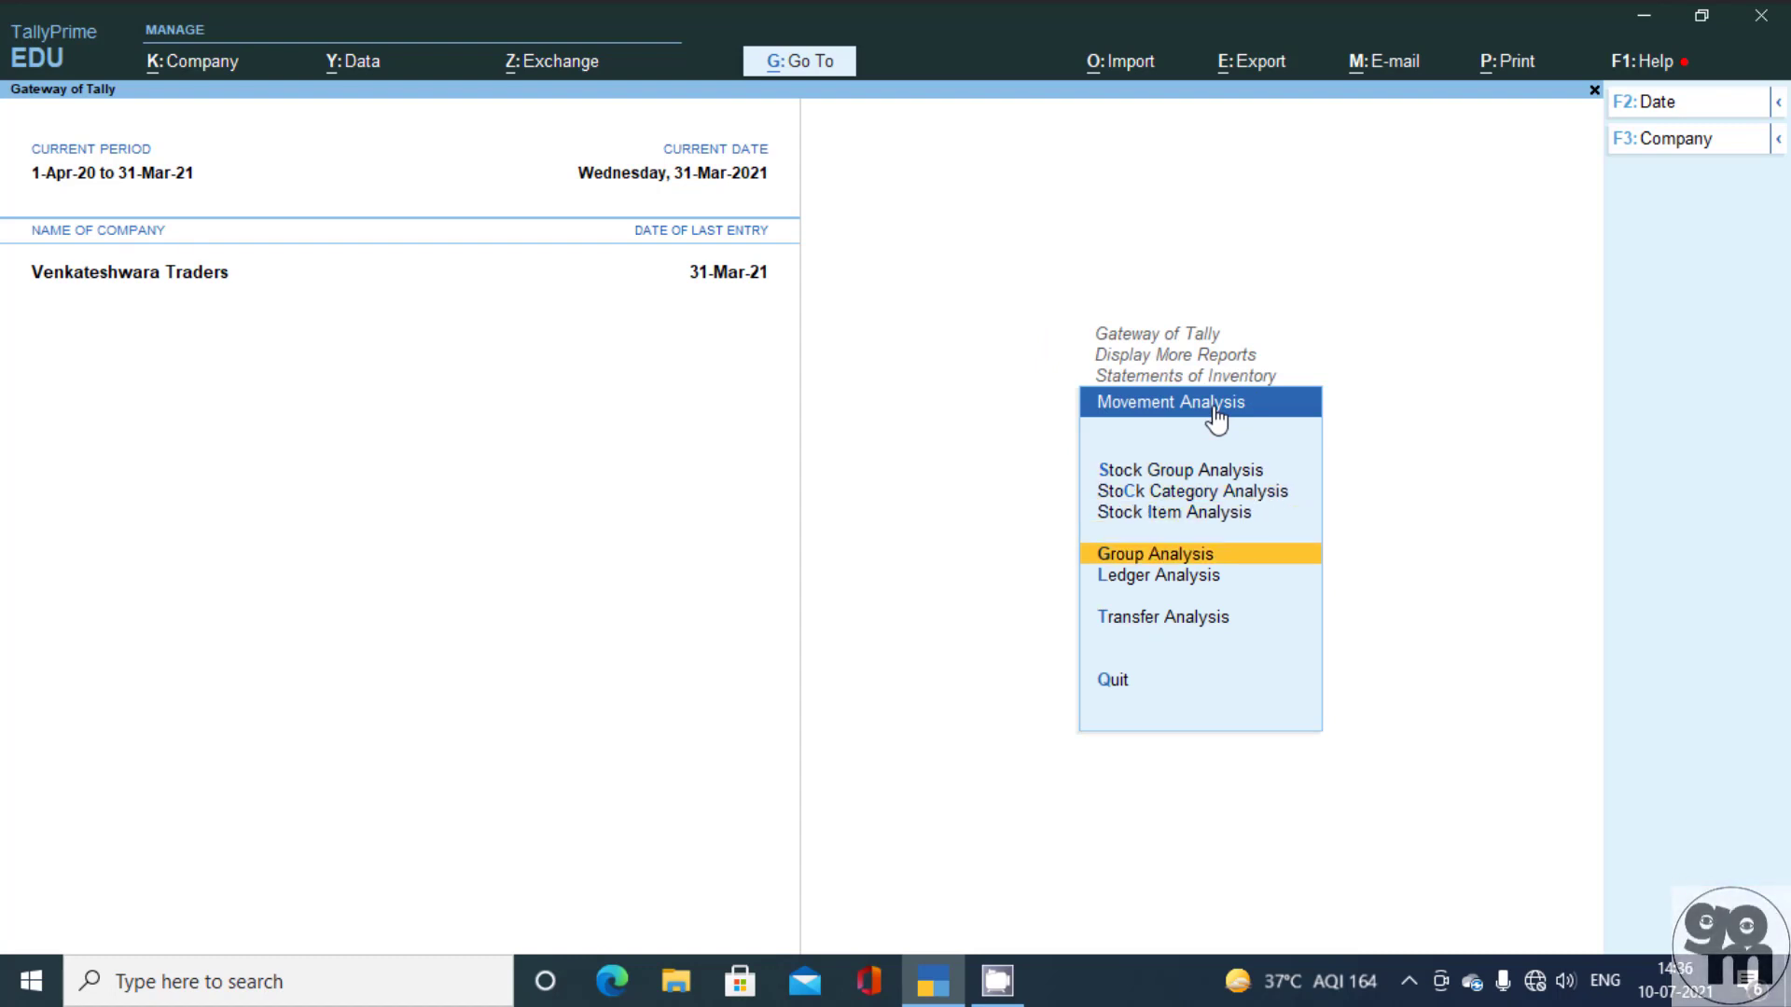
key("Return")
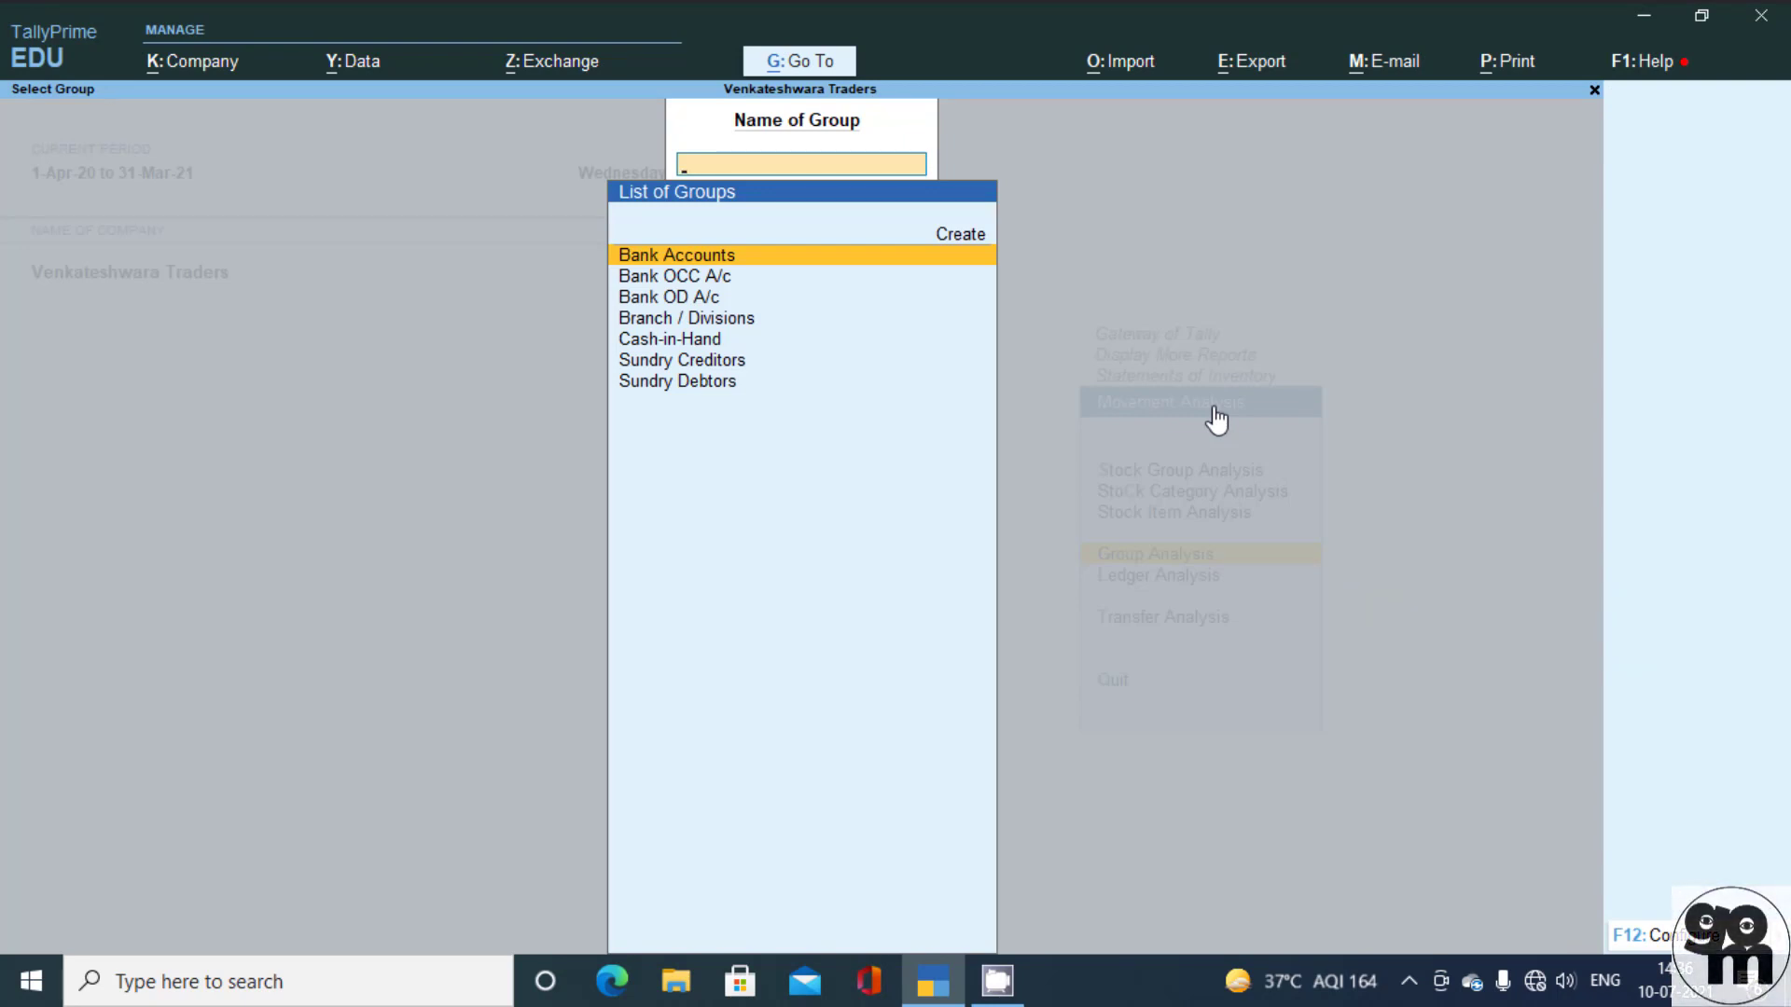
key("Down")
key("Down")
key("Down")
key("Down")
key("Down")
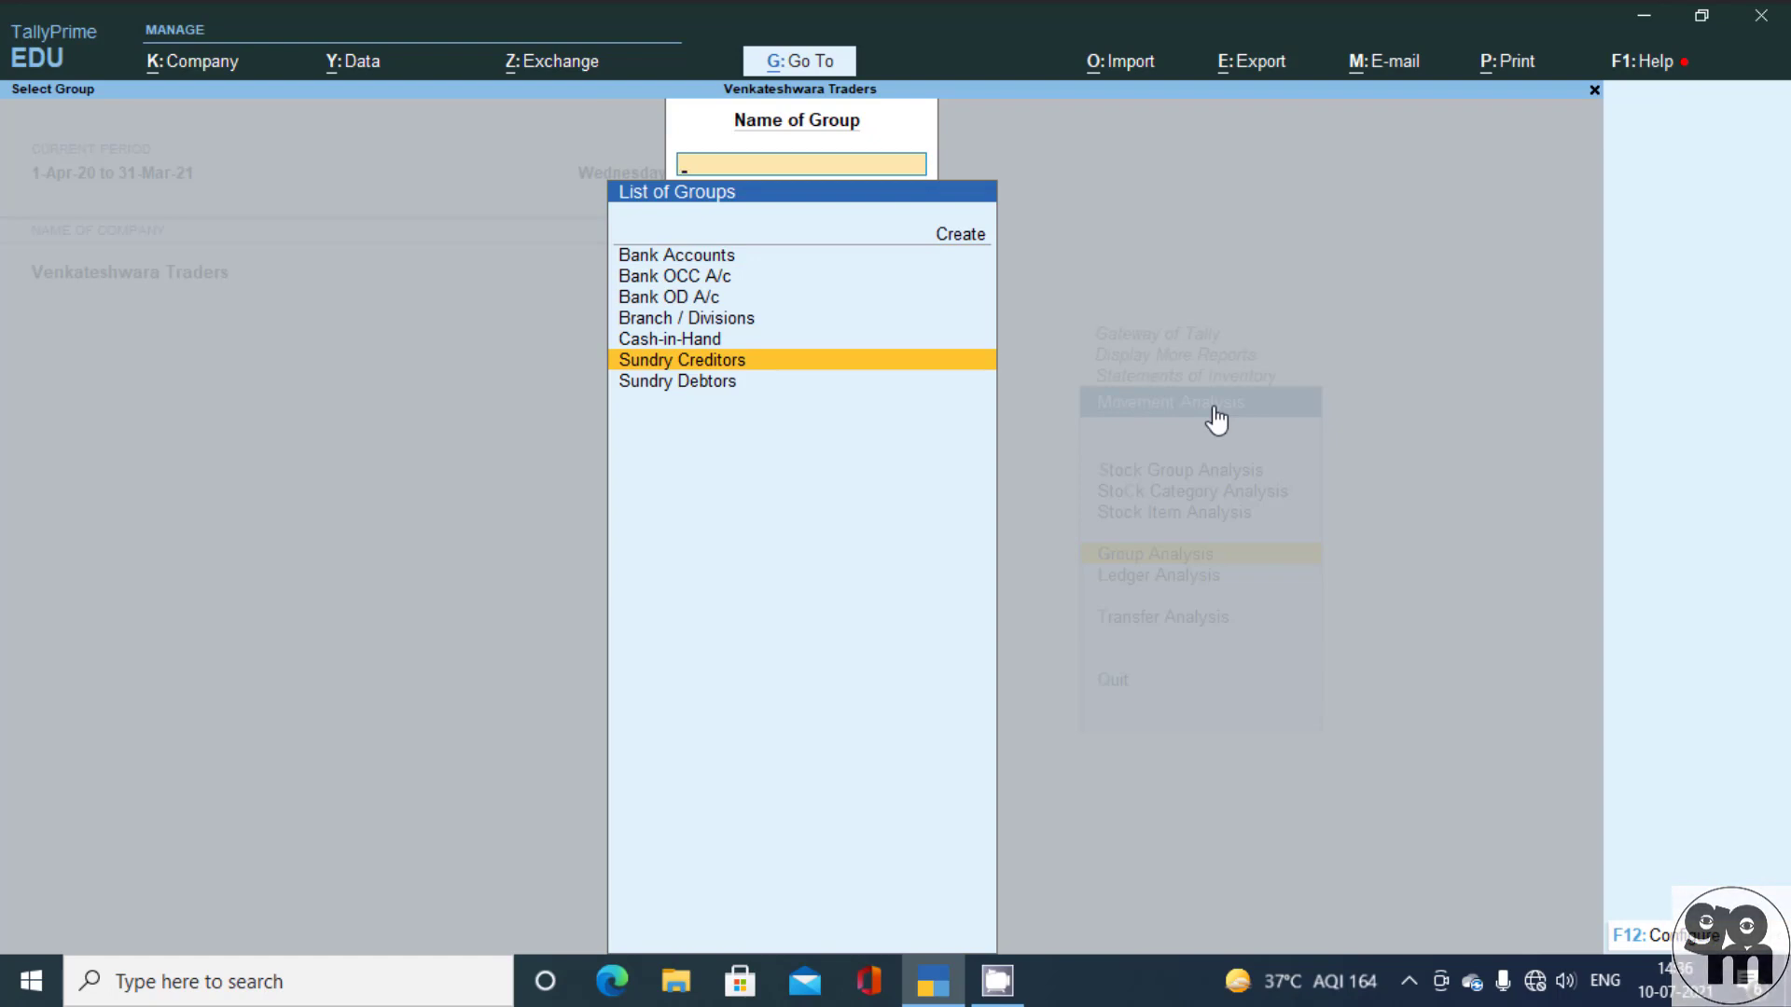
key("Return")
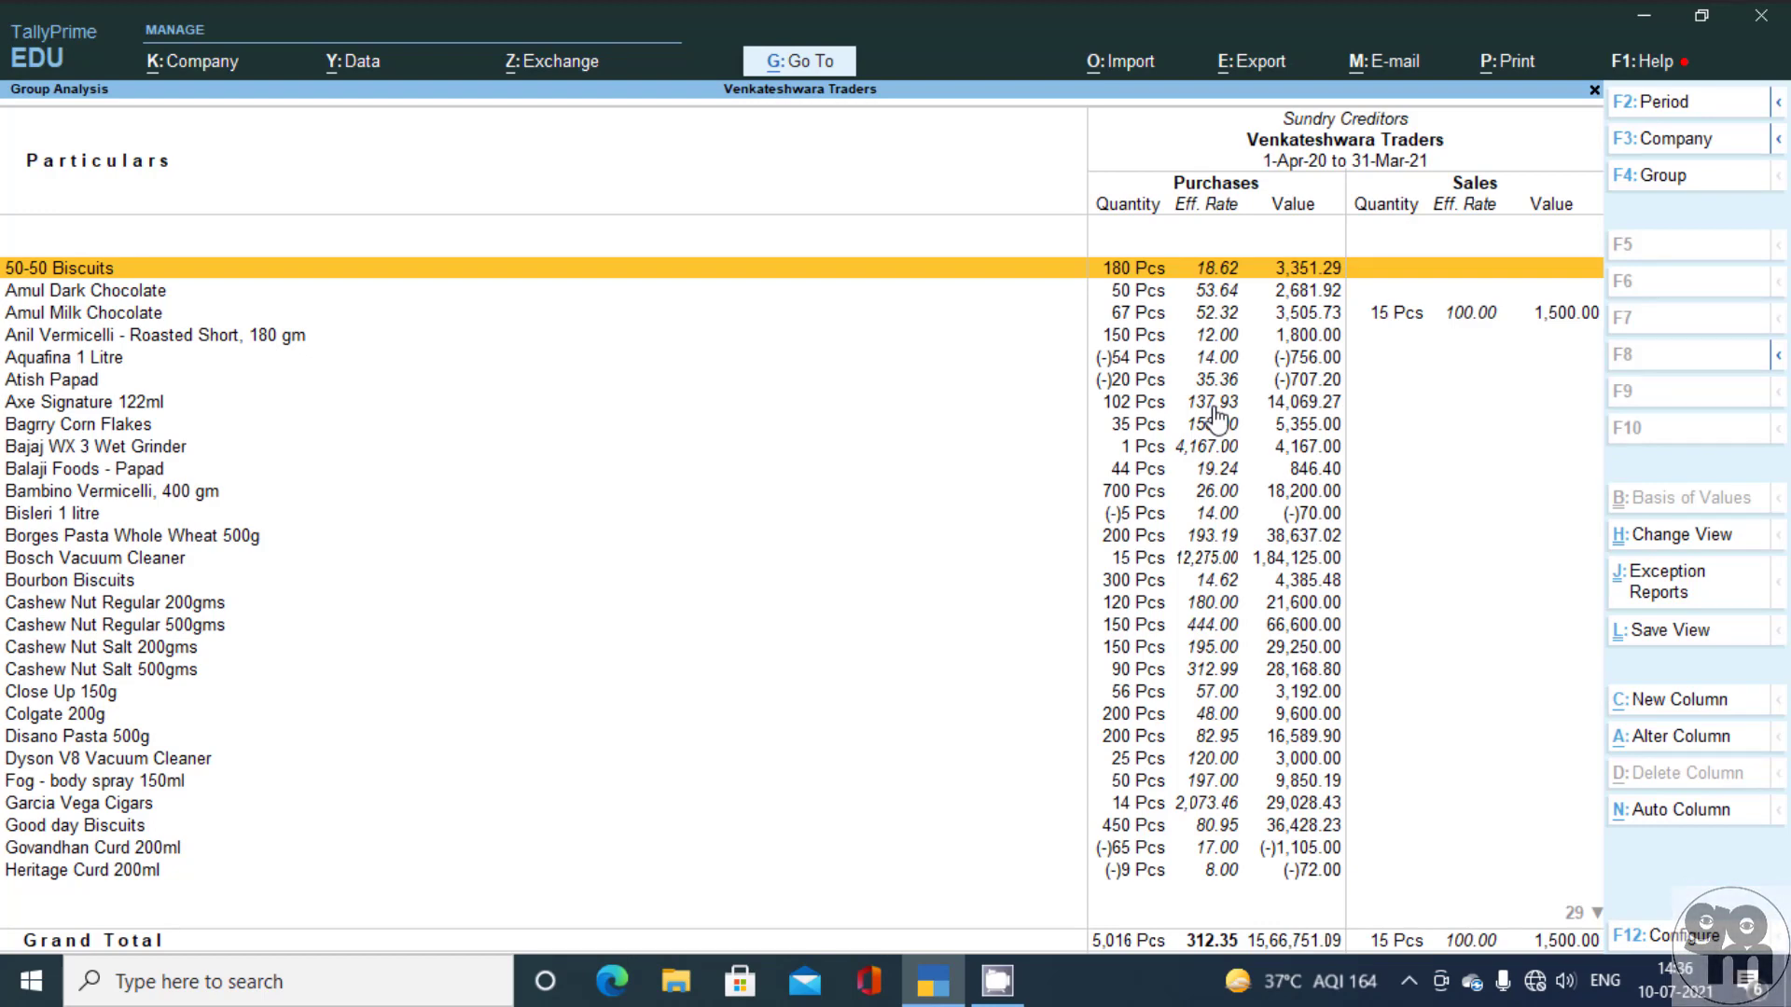
- Set the Group Analysis period from 1-7-2020 to 31-7-2020
key("F2")
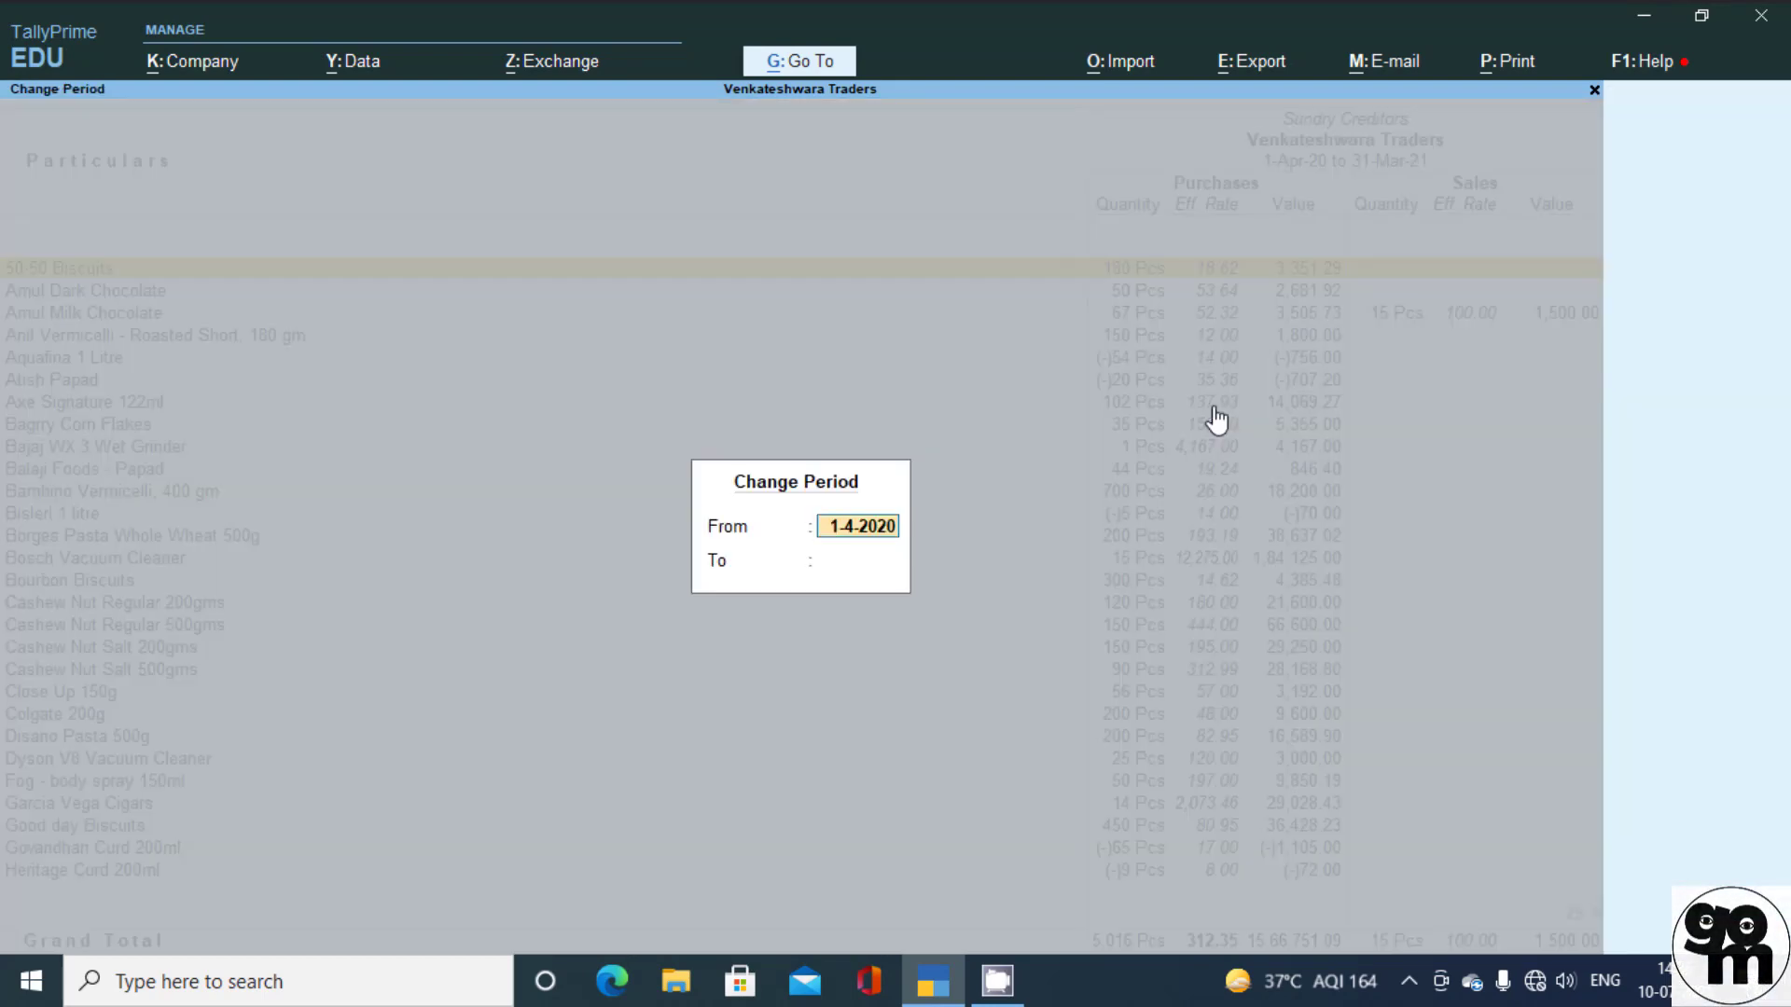
type("1.7")
key("Return")
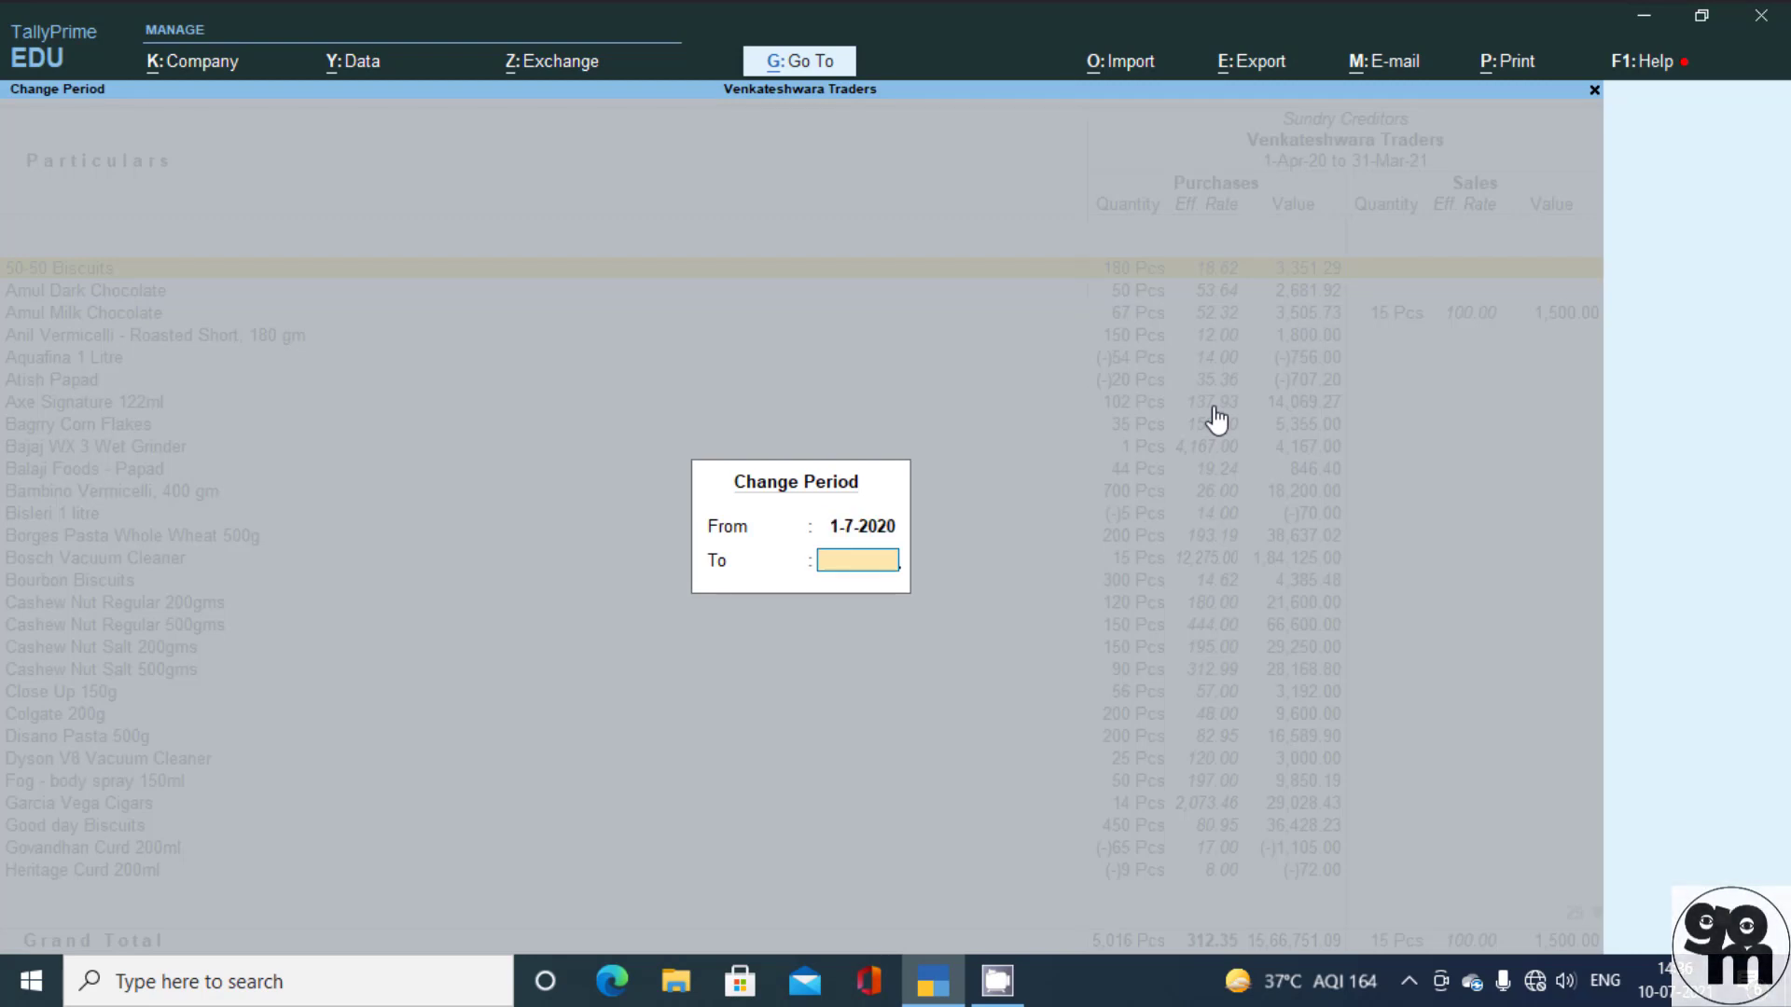
type("31.7")
key("Return")
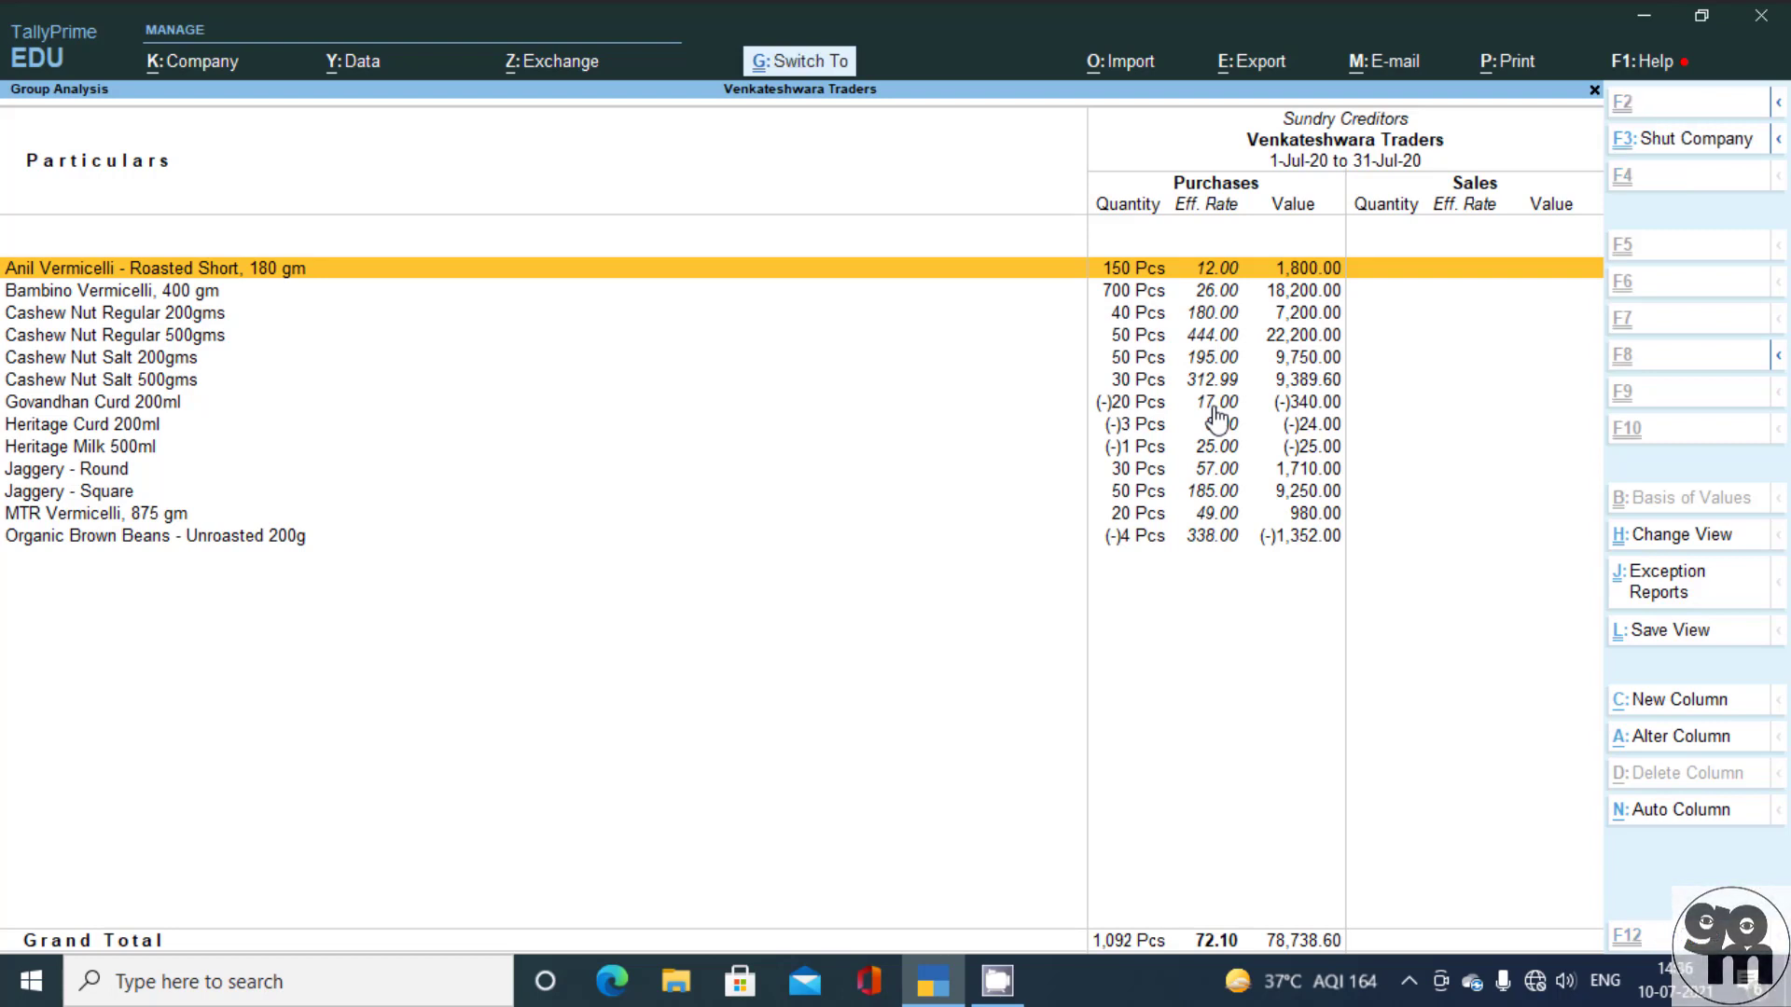
- Save the report as "Group Analysis - My View", set as the default view for All Companies and with the selected period
key("ctrl+l")
key("Return")
type("ysis - My View")
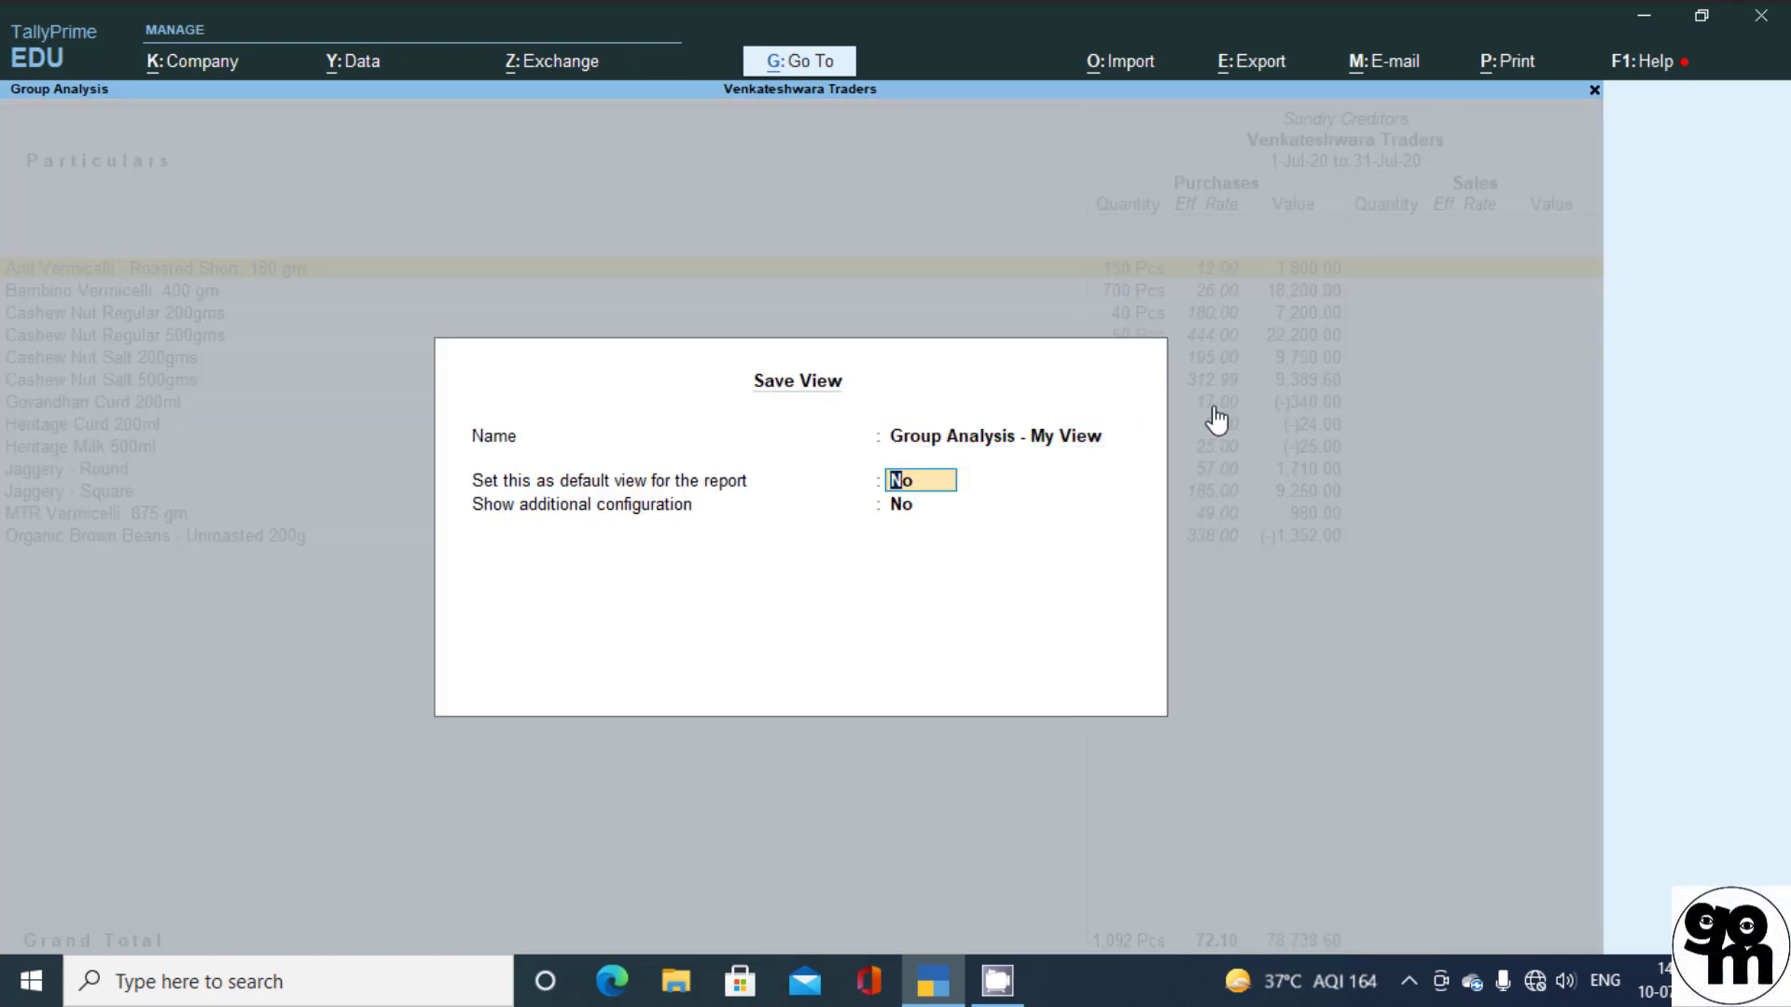
key("Return")
type("y")
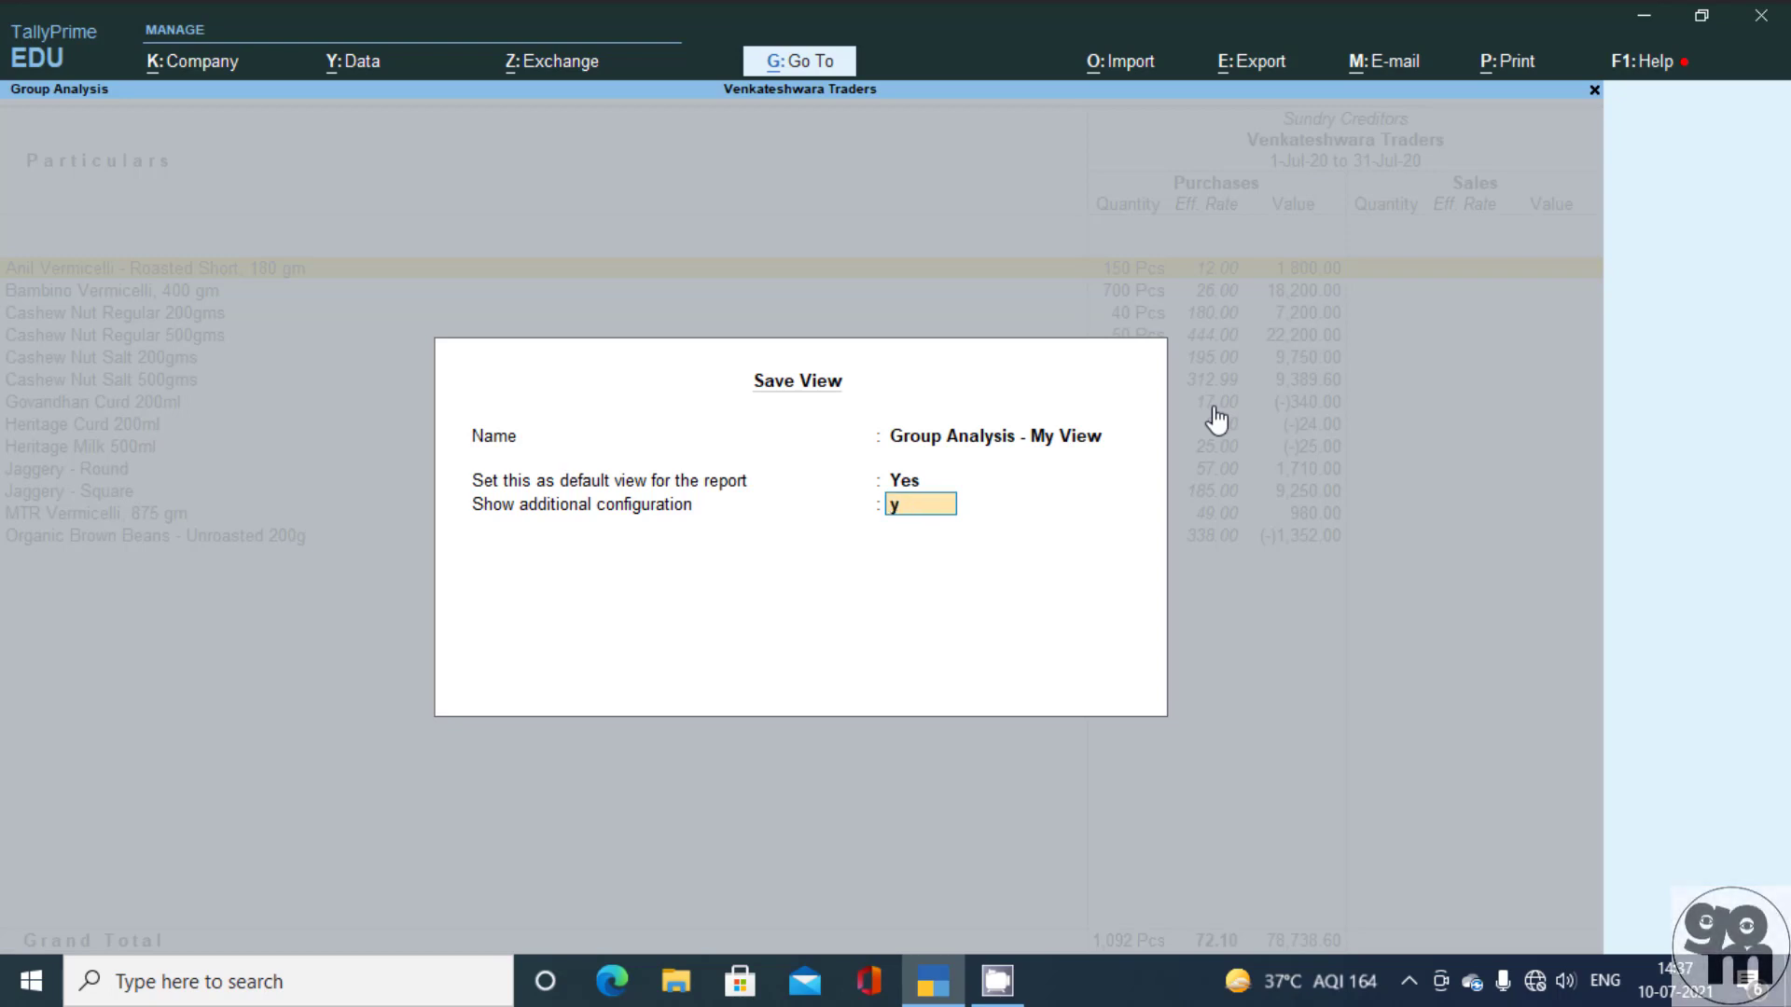
key("Return")
key("Return")
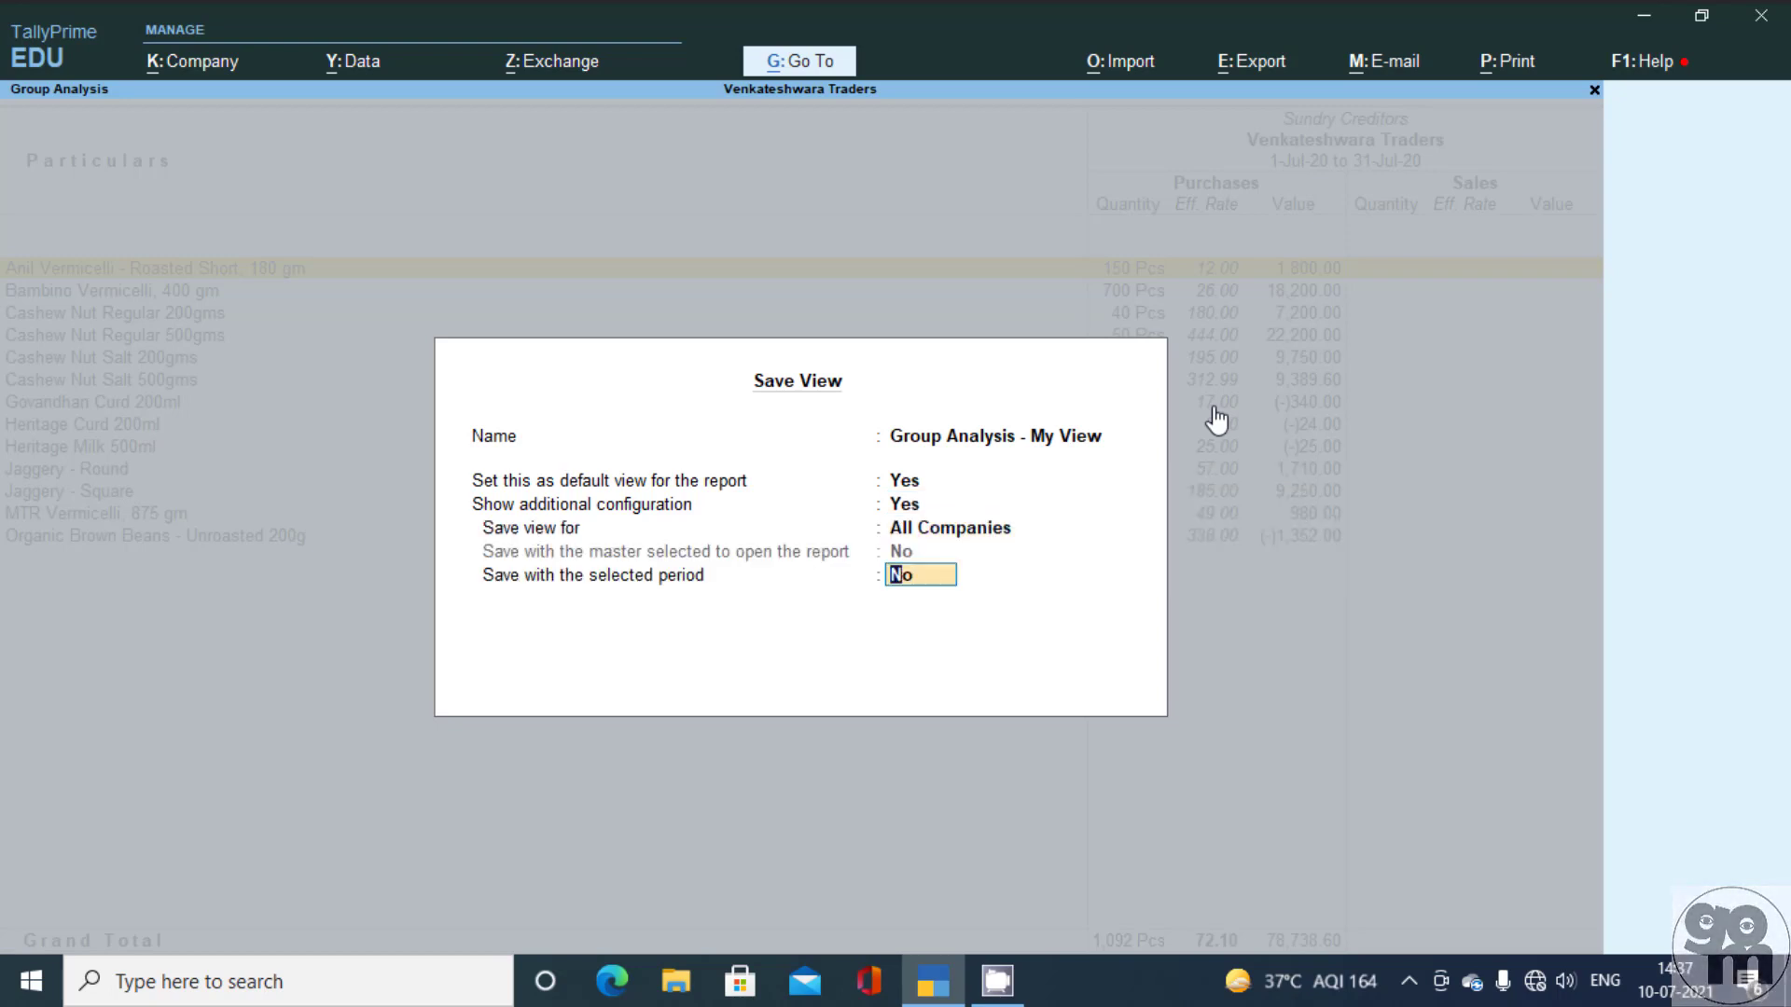
type("y")
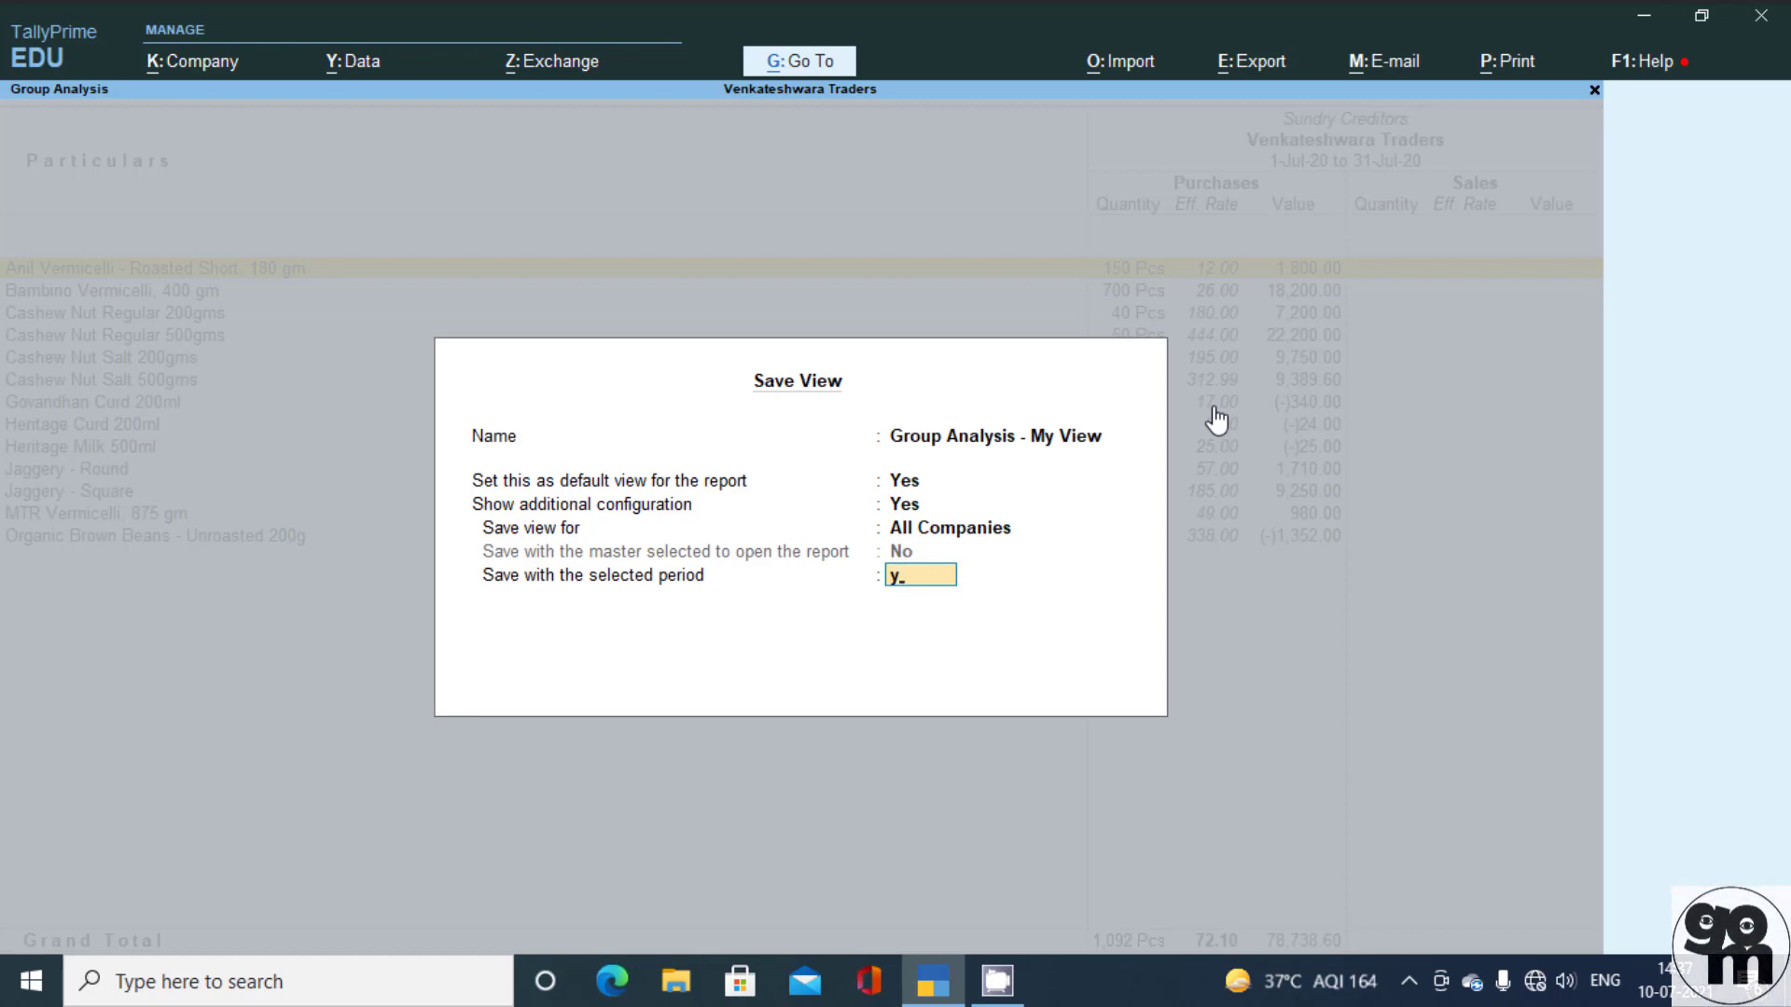
key("Return")
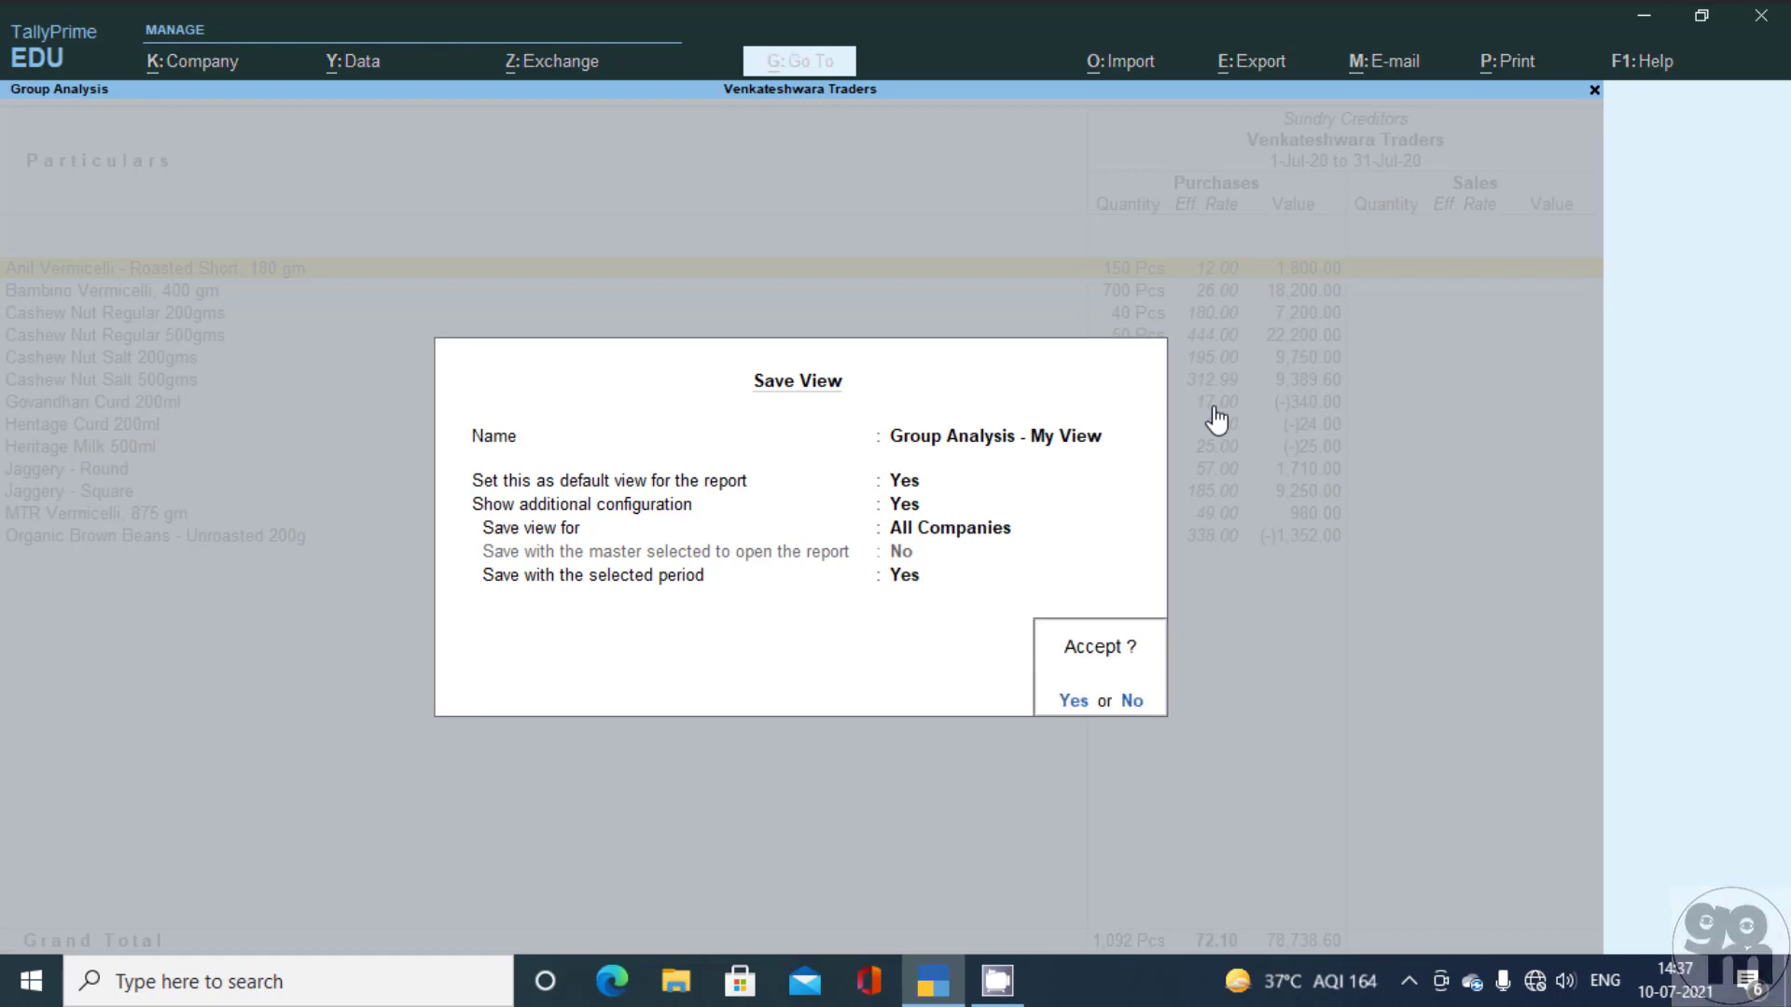
key("Return")
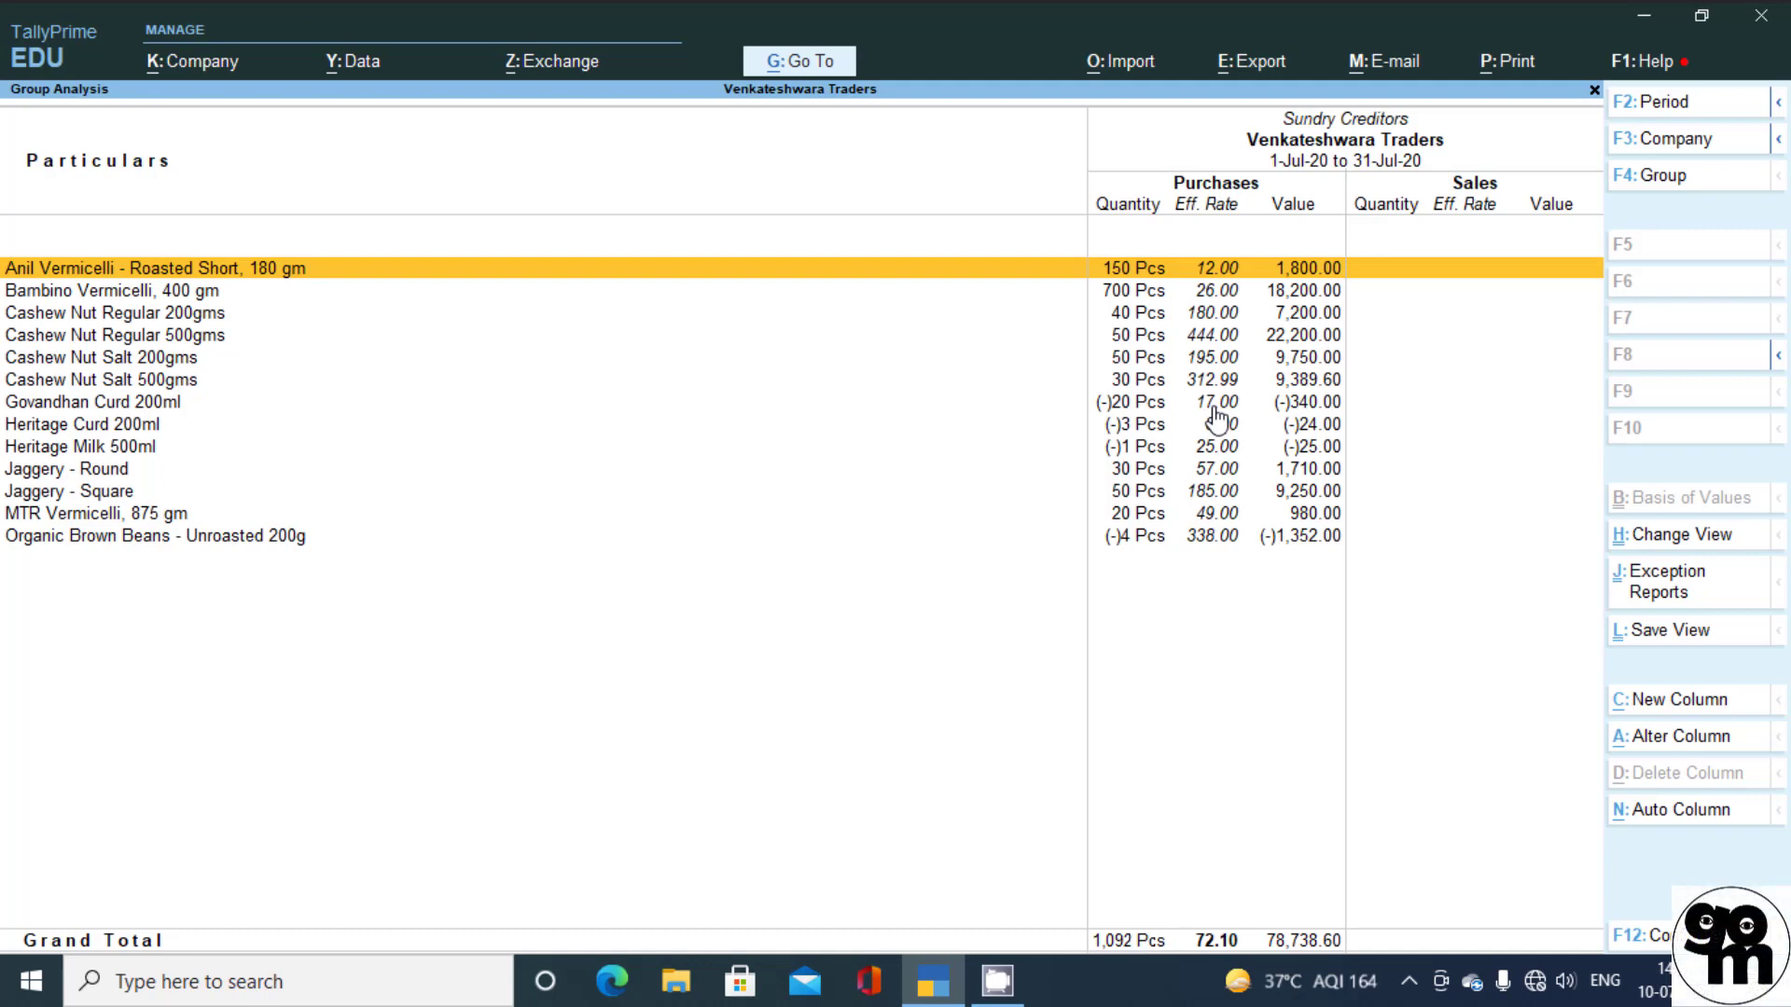
- Open the saved view "Group Analysis - My View" from the list of reports
key("alt+g")
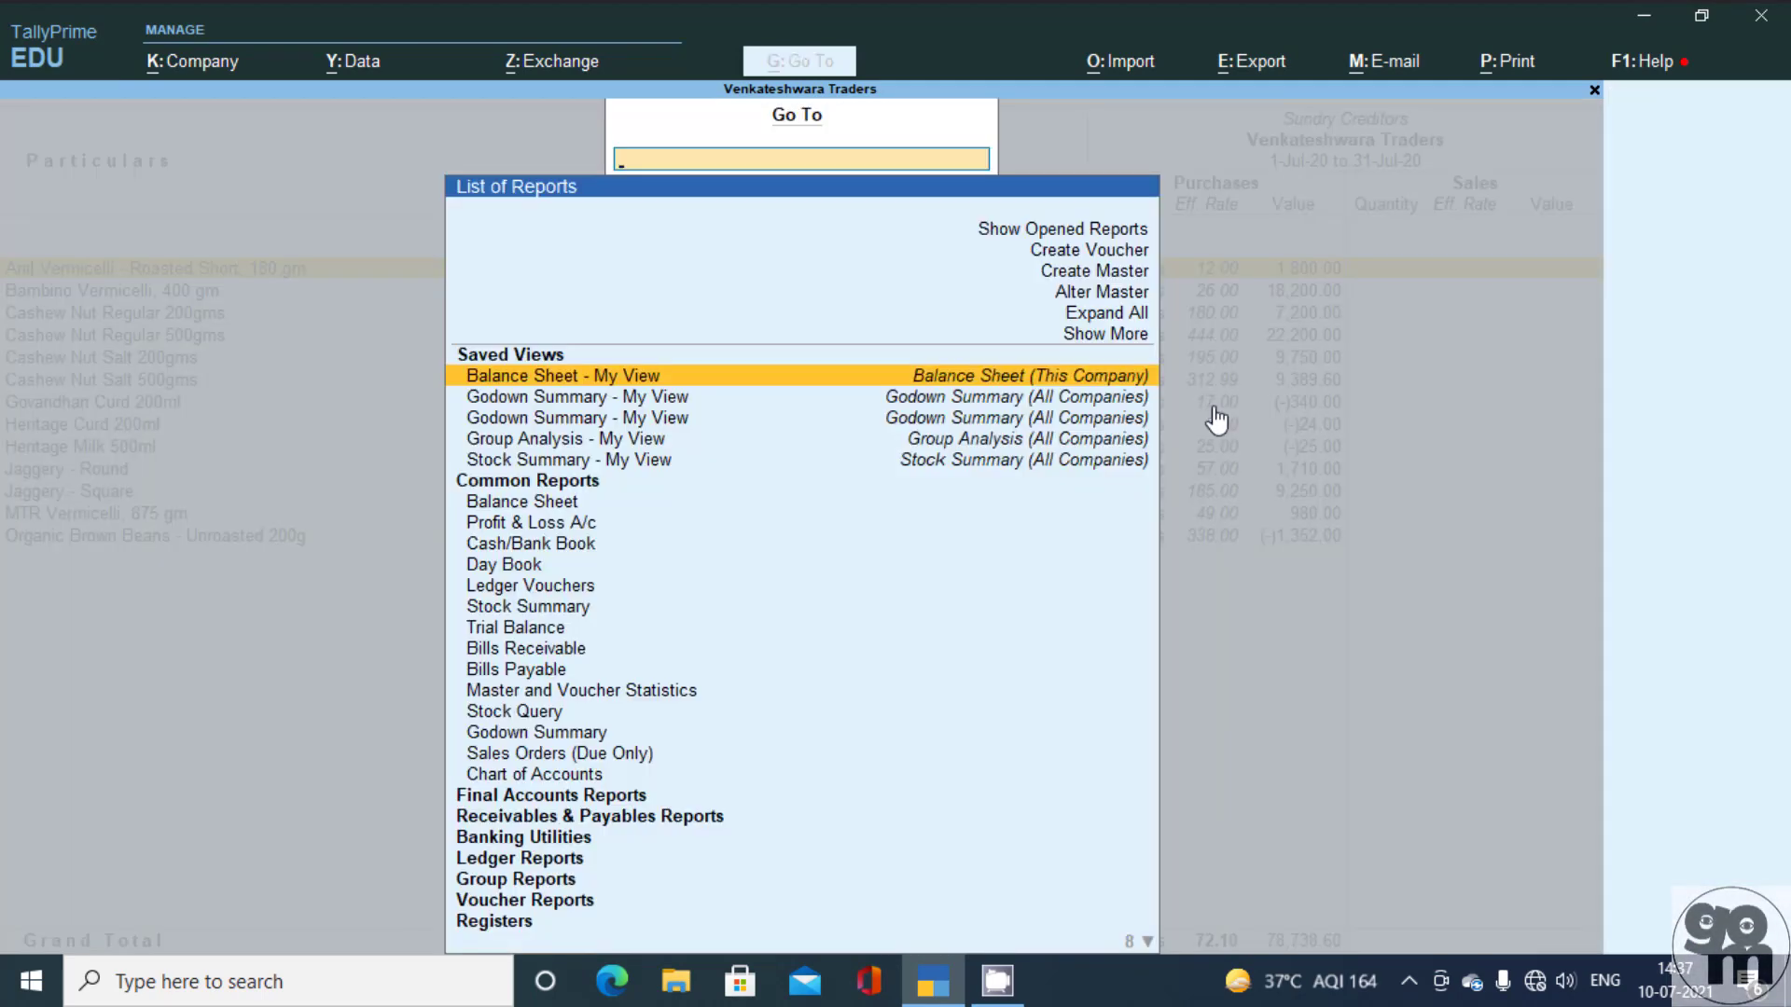
key("Down")
key("Down")
key("Down")
key("Down")
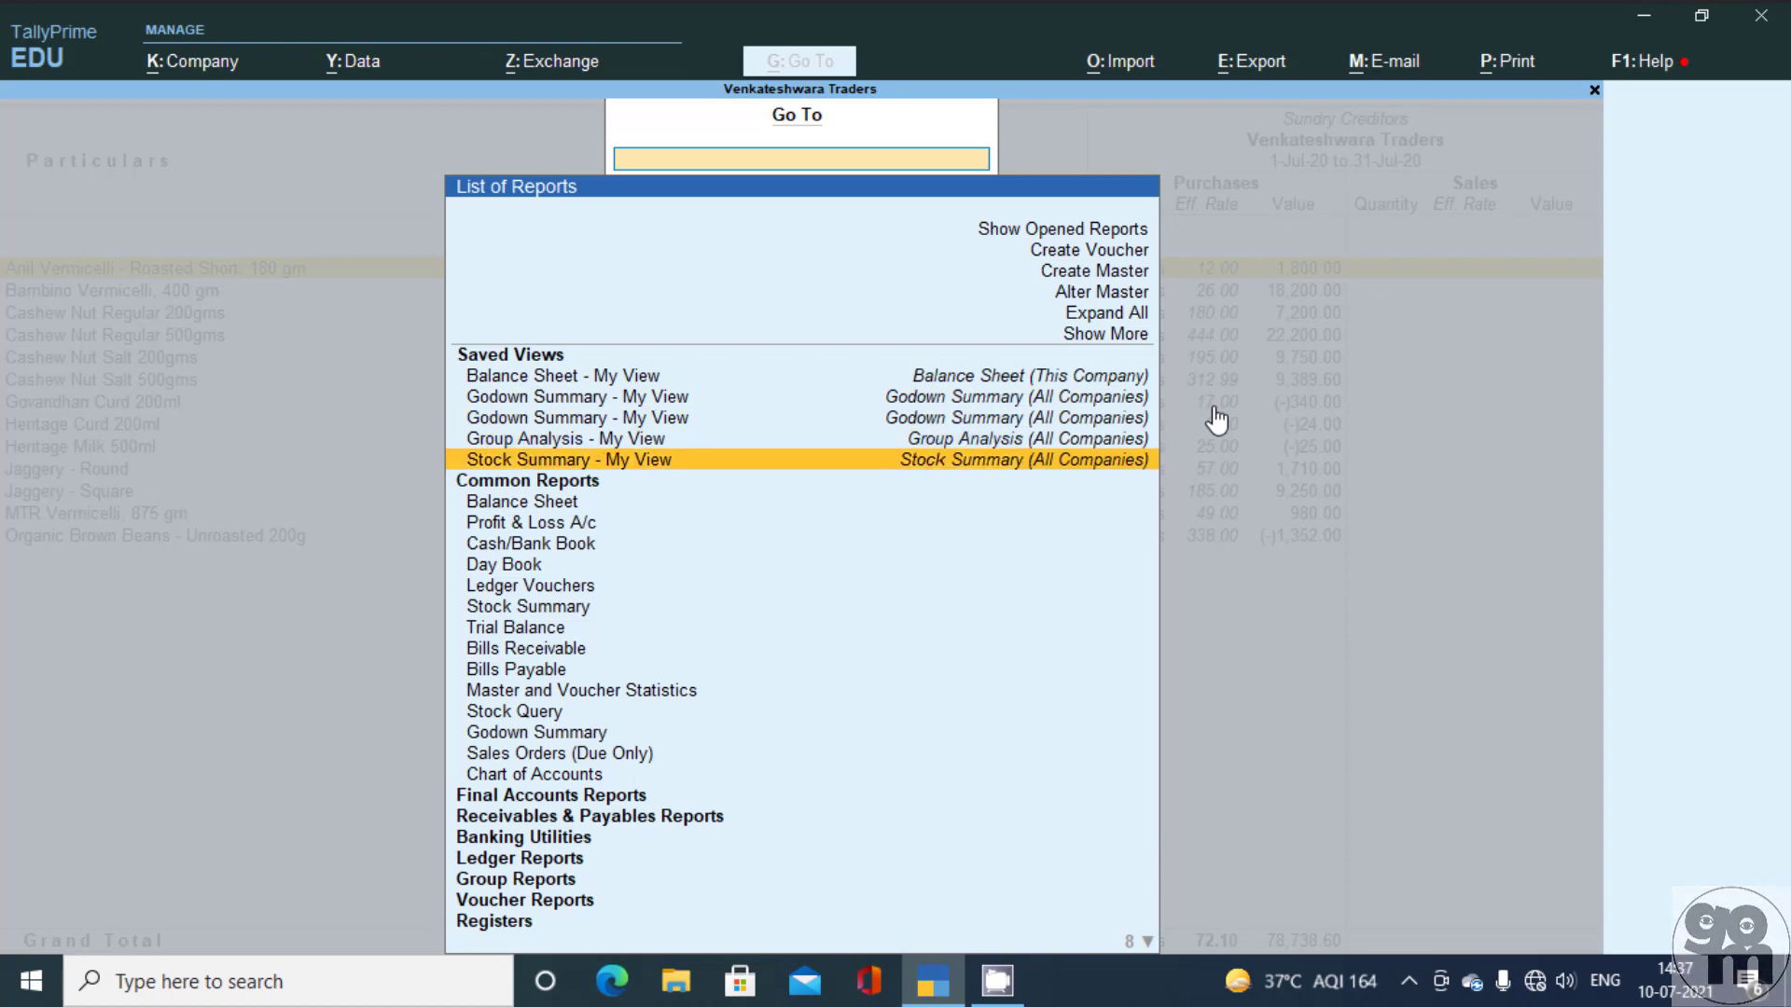
key("Up")
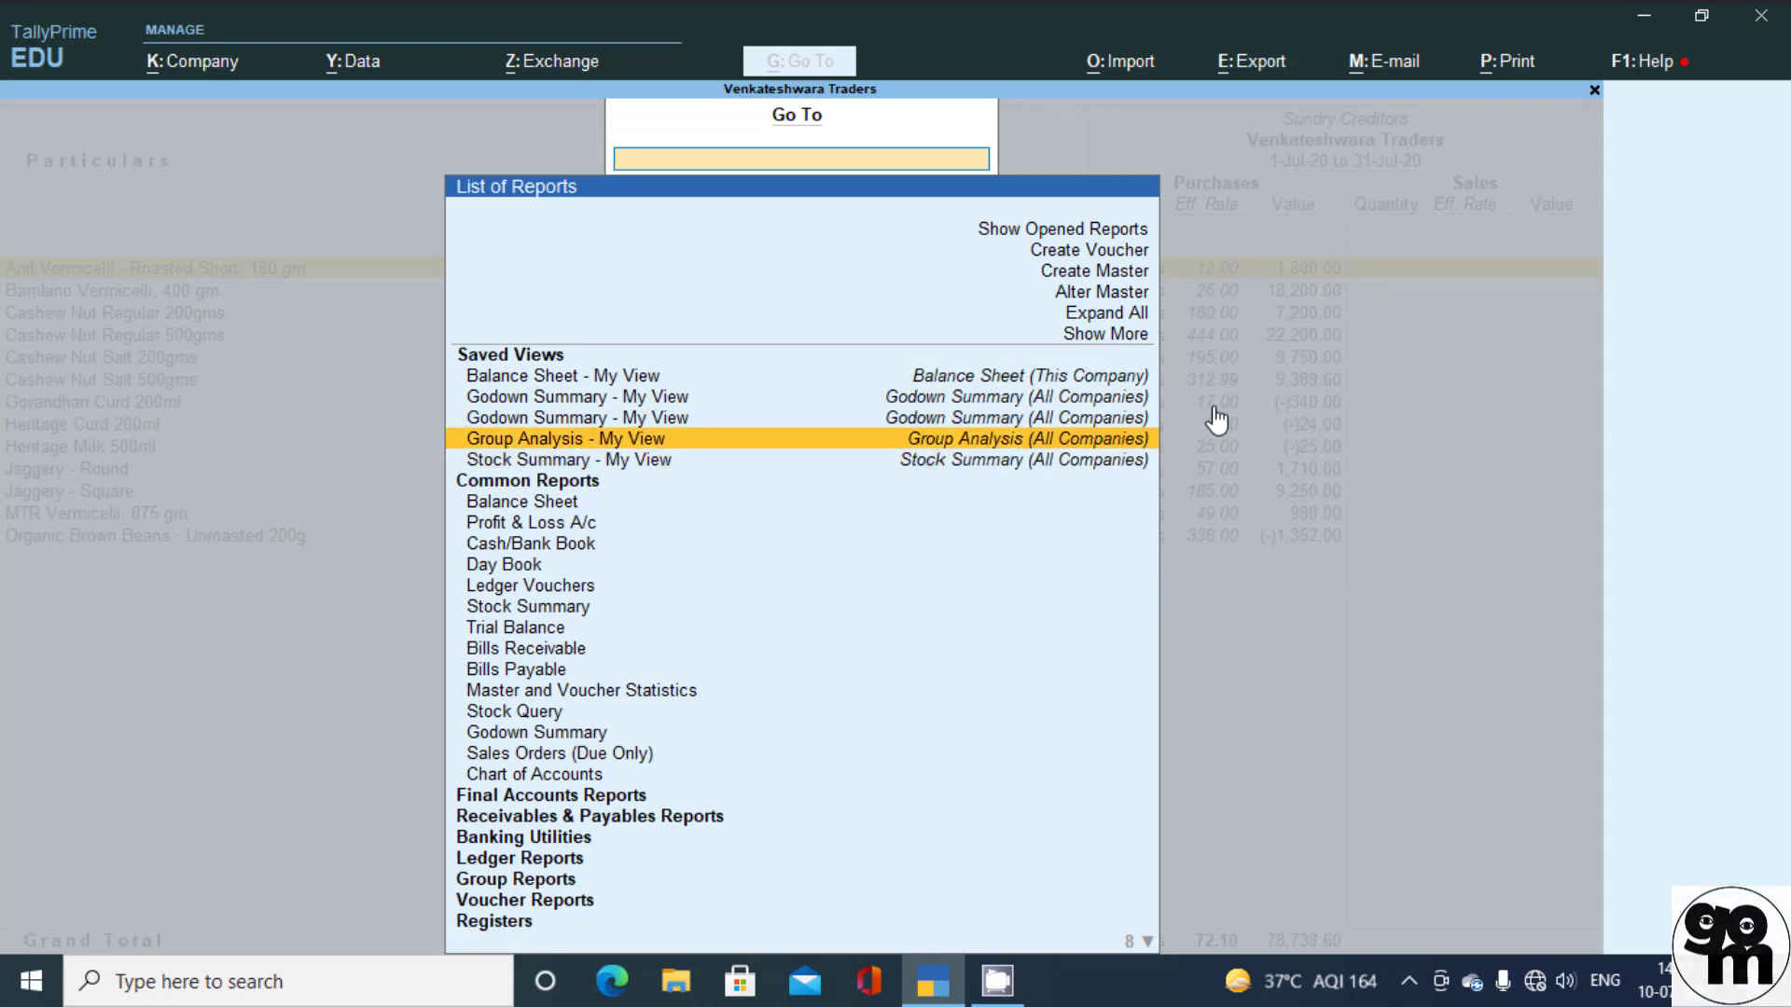
key("Return")
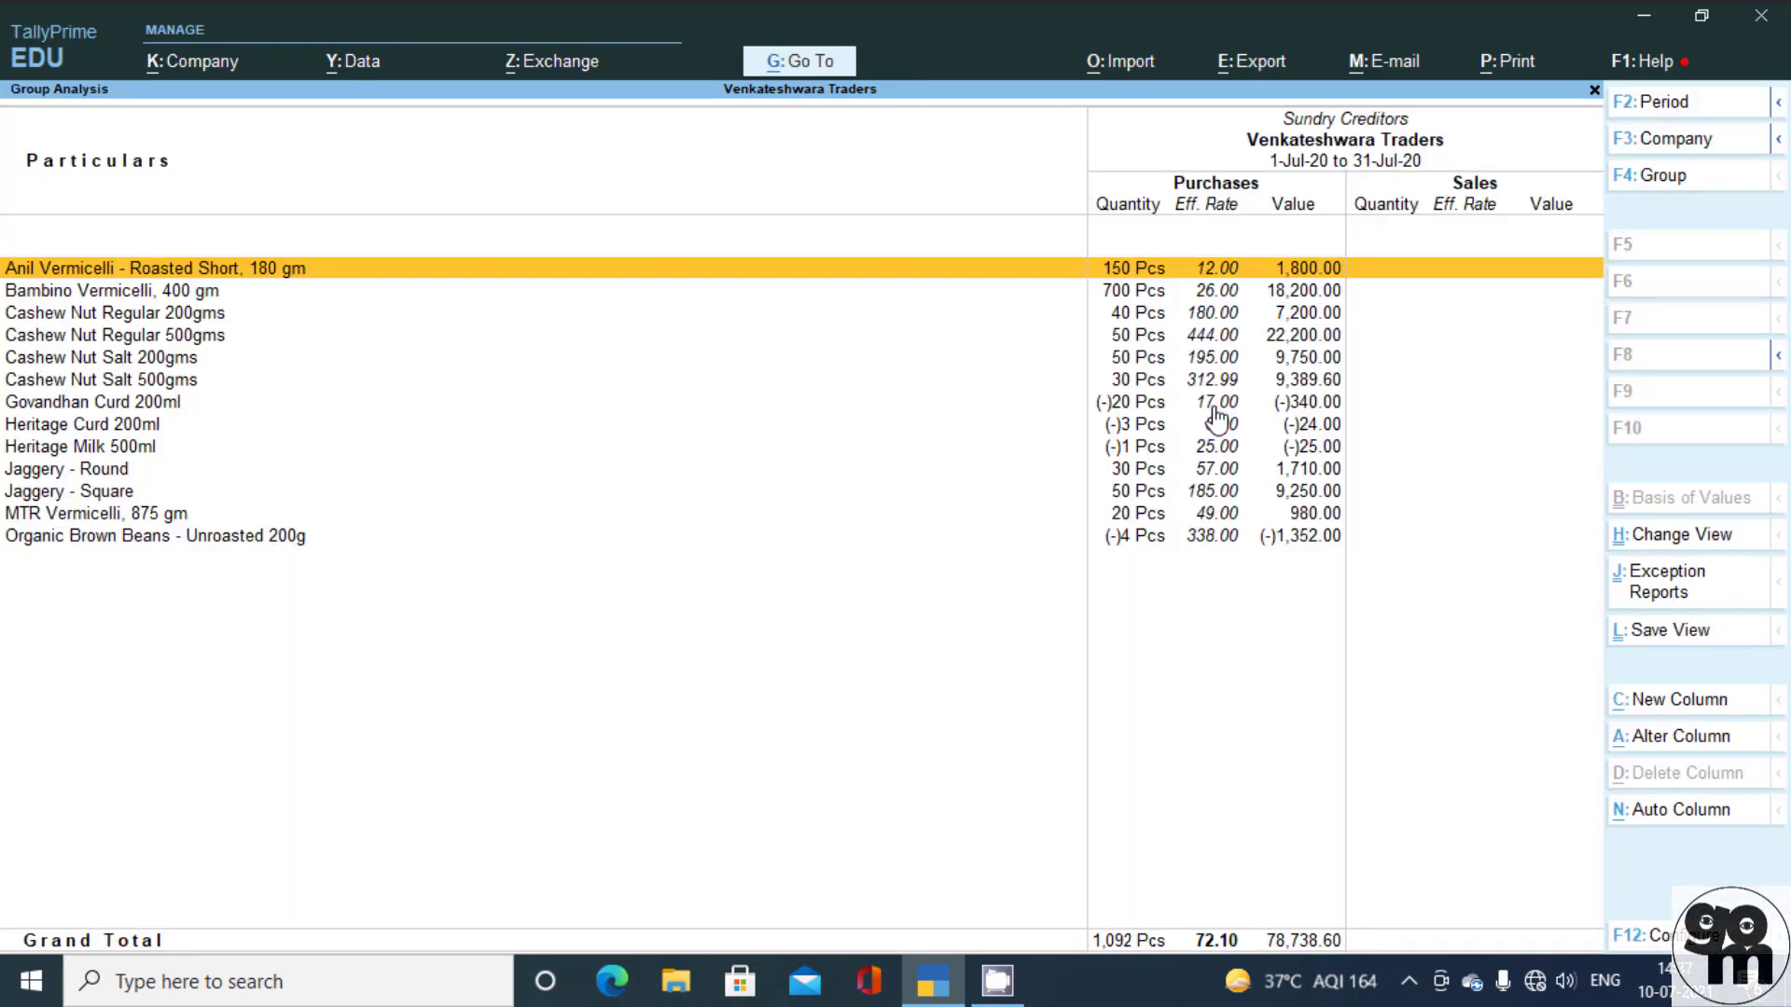
- Leave the Group Analysis report and its group selection, and go back to the Gateway of Tally
key("Escape")
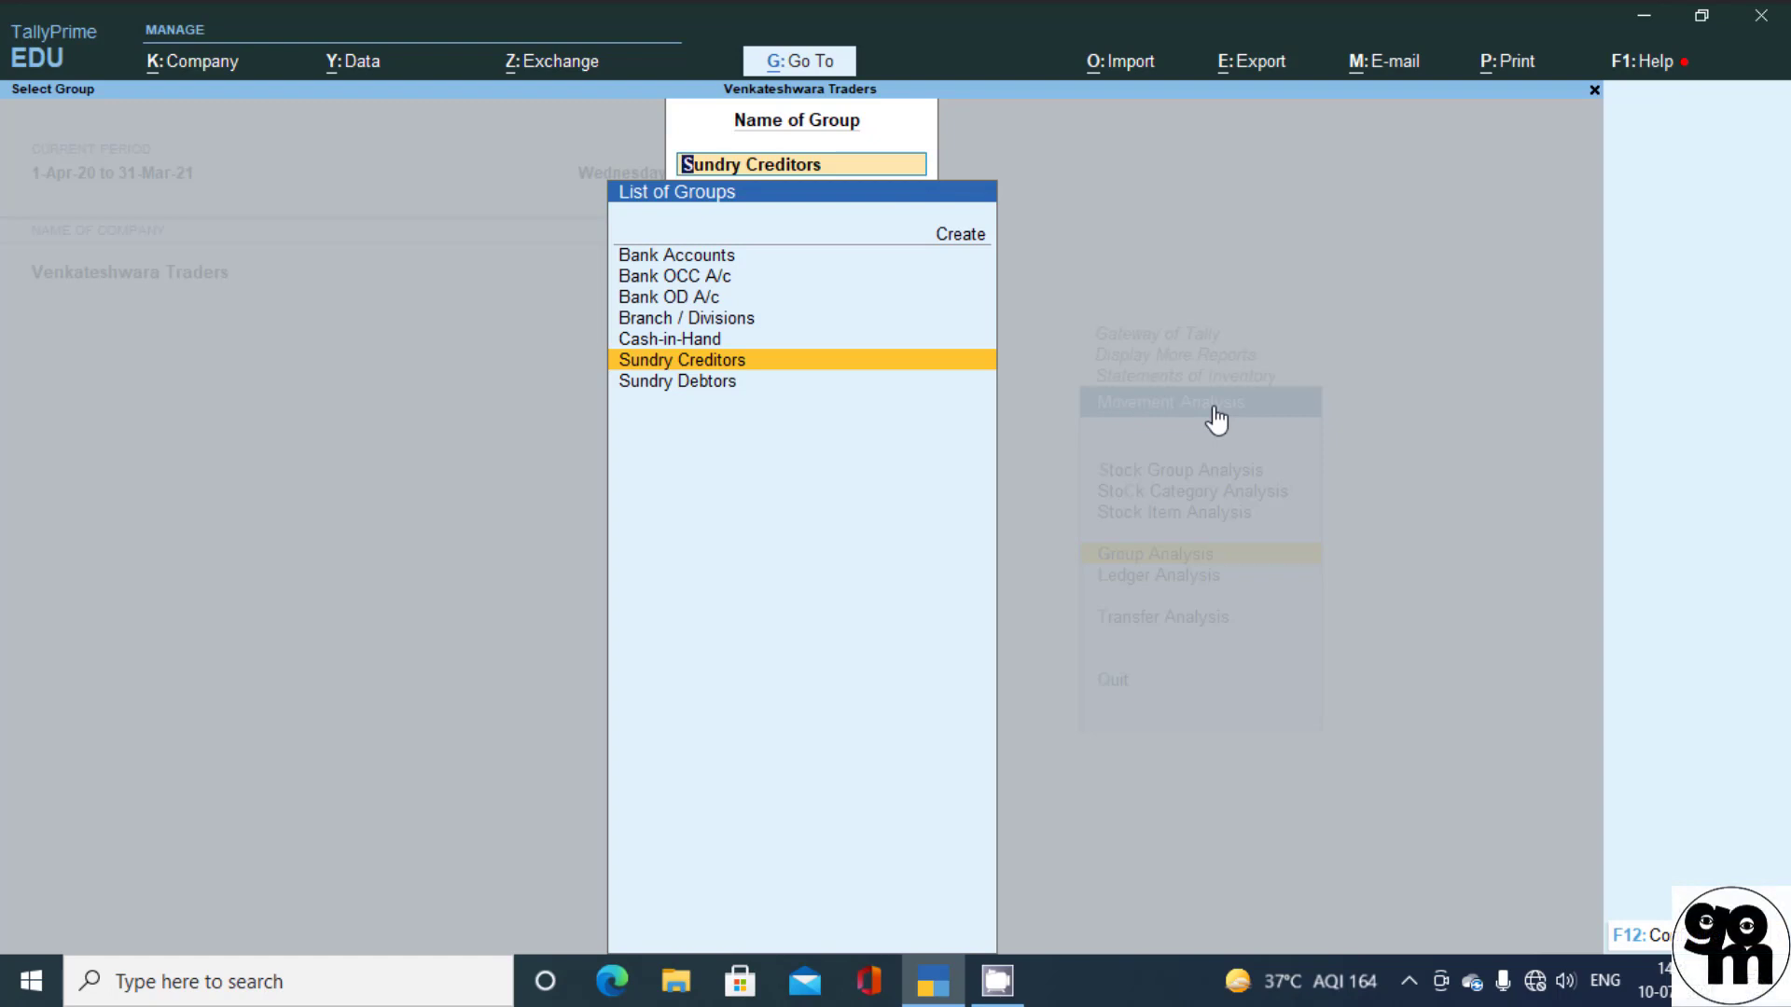
key("Up")
key("Up")
key("Up")
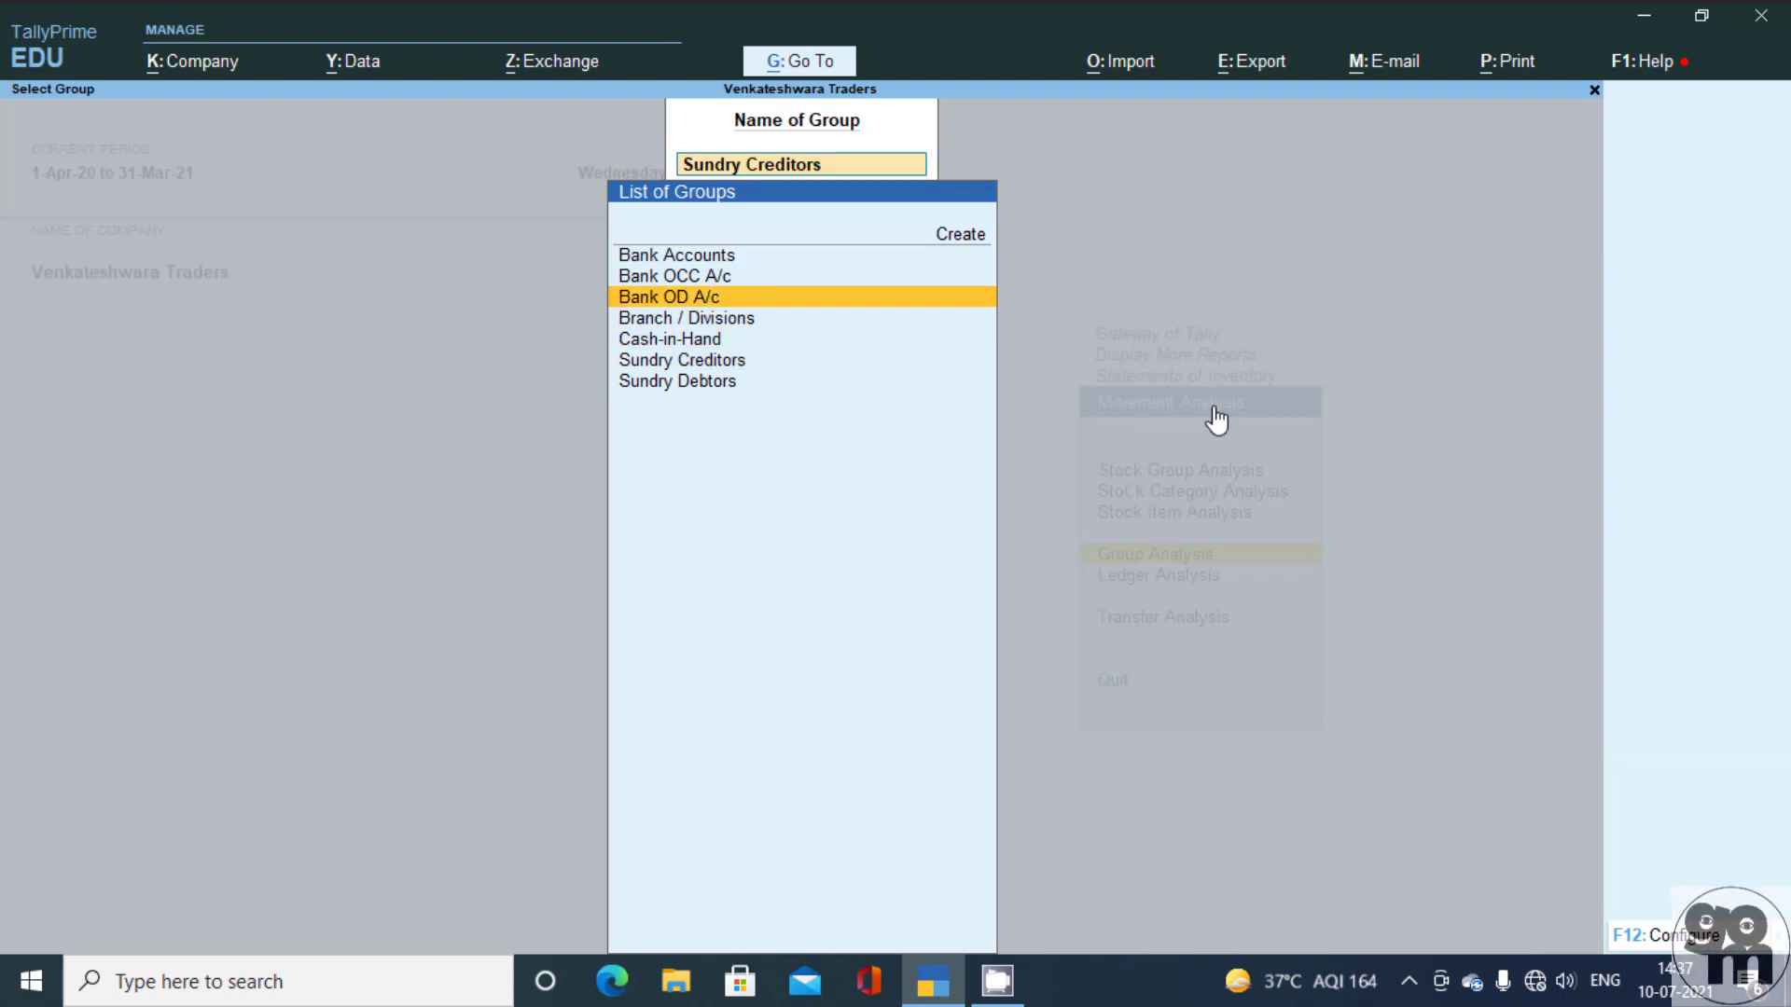
key("Up")
key("Up")
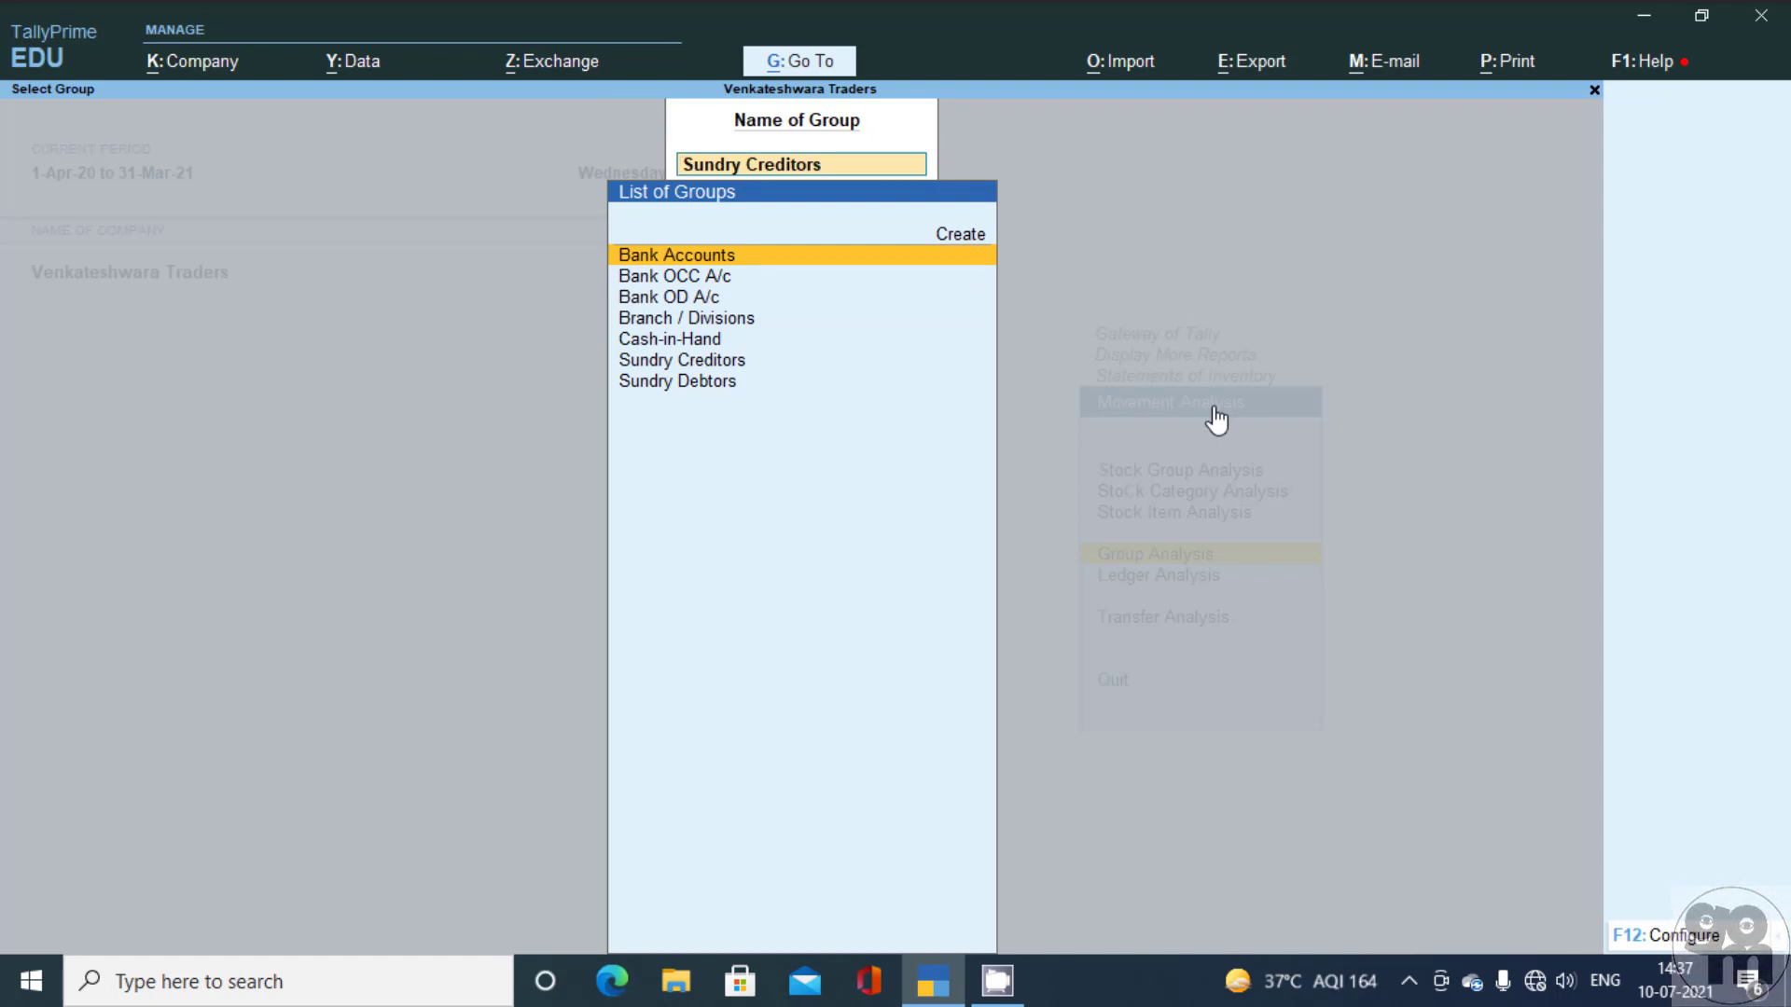
key("Escape")
key("Escape")
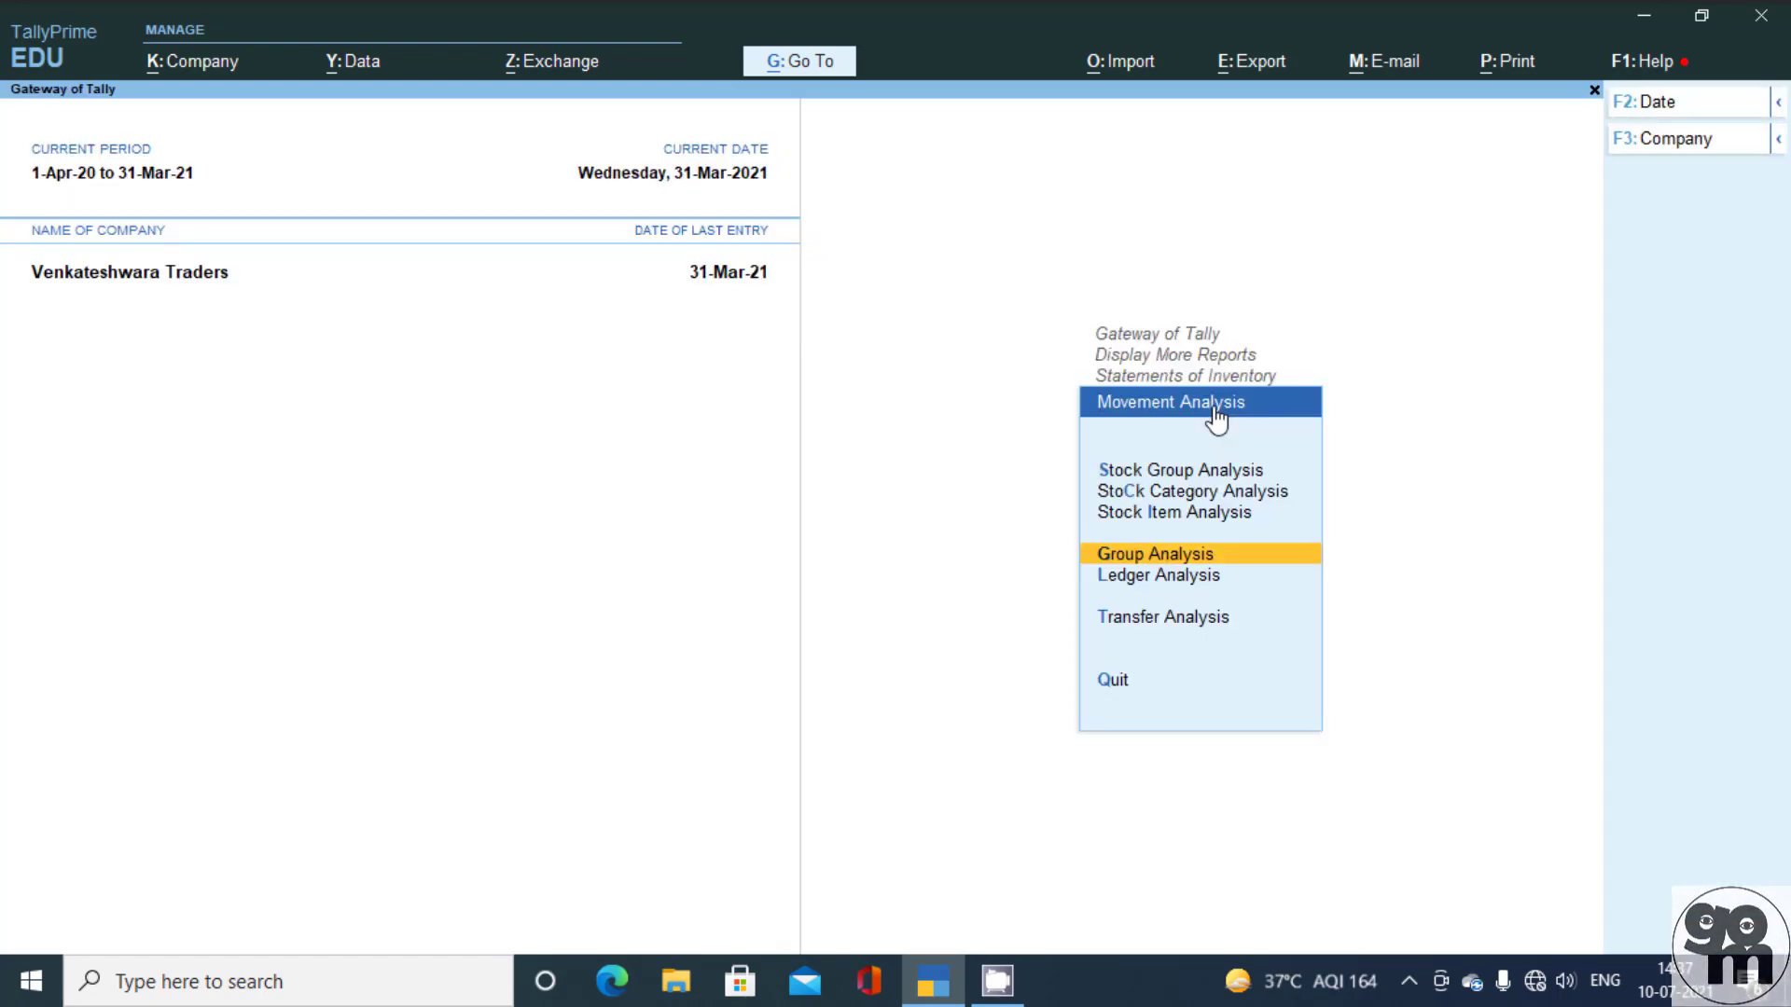
key("Escape")
key("Escape")
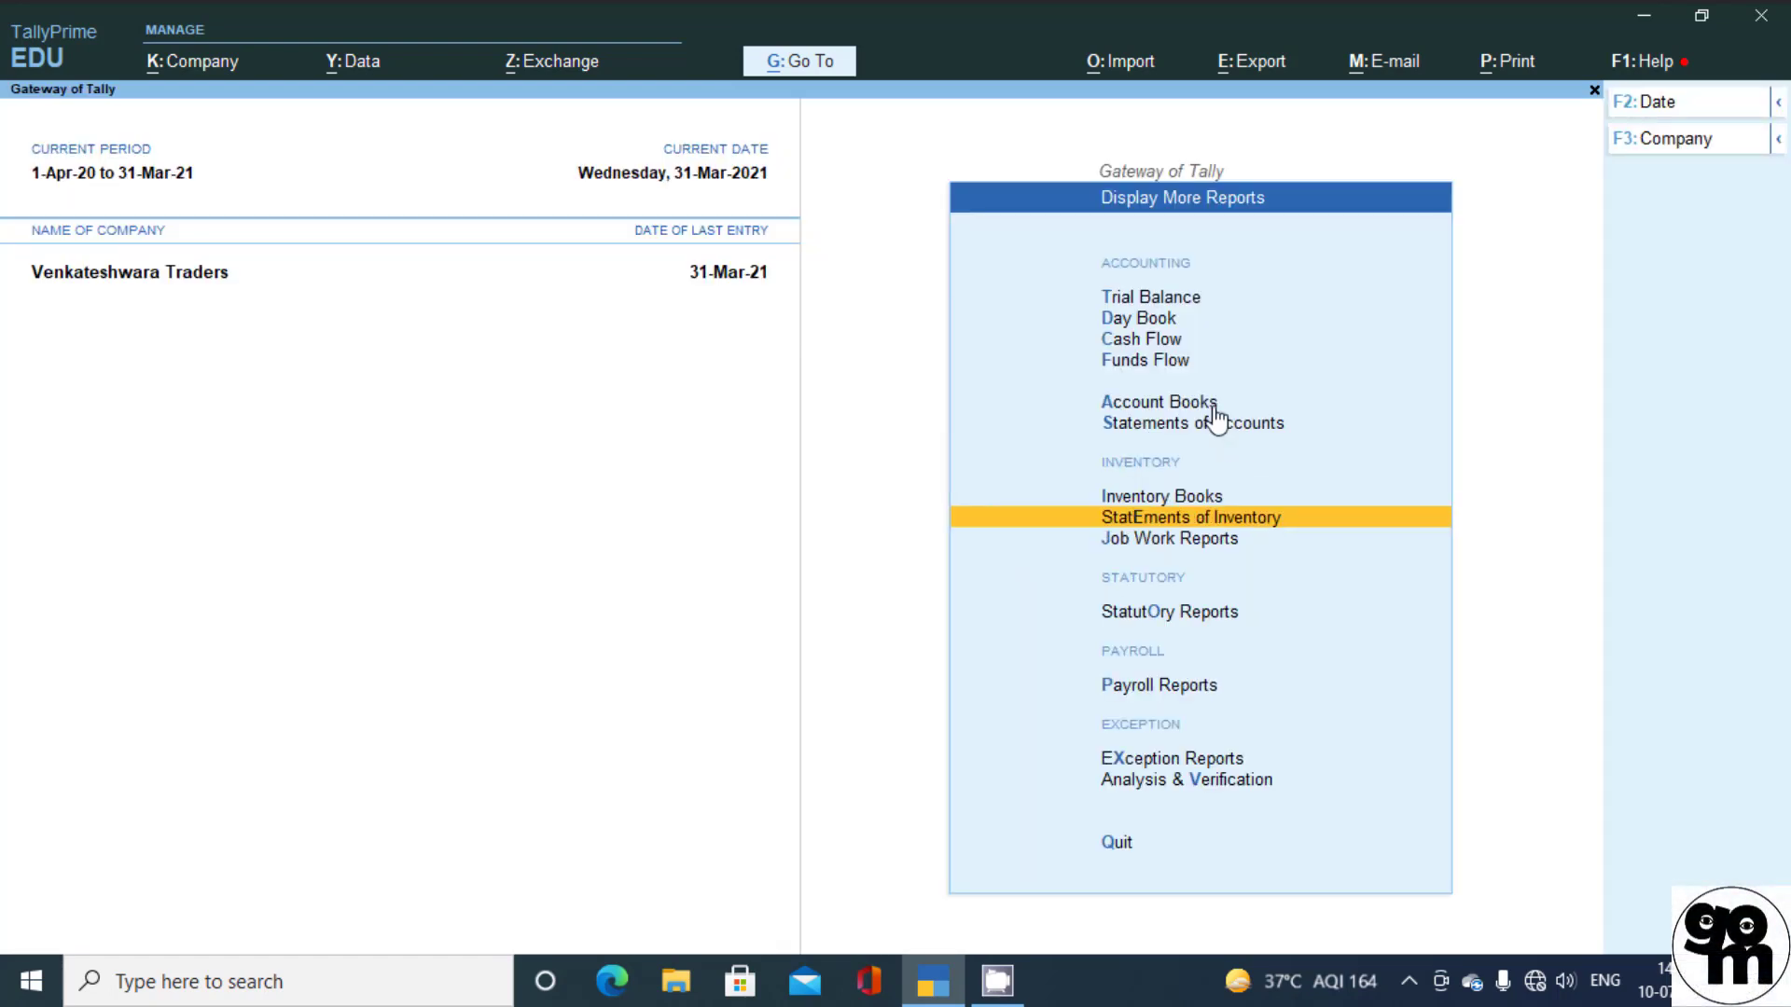
key("Escape")
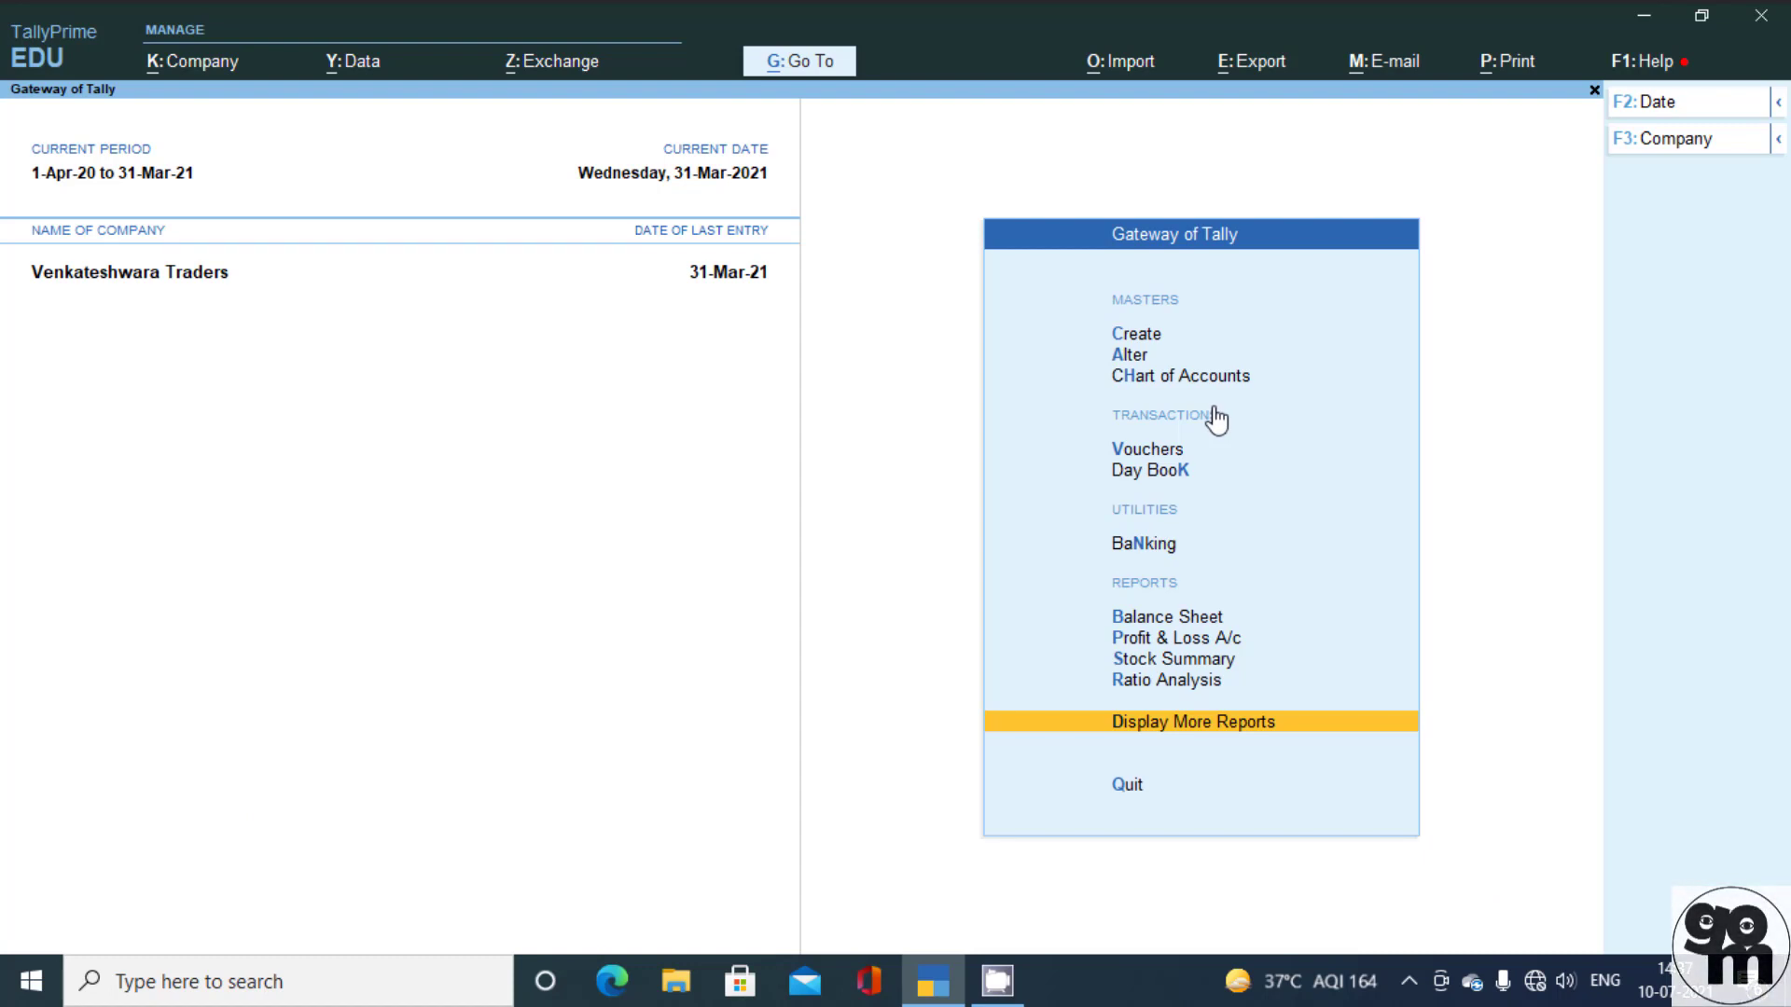
- Open the GSTR-1 report from the GST Reports within Statutory Reports
key("Return")
key("Down")
key("Down")
key("Down")
key("Down")
key("Down")
key("Down")
key("Down")
key("Down")
key("Down")
key("Down")
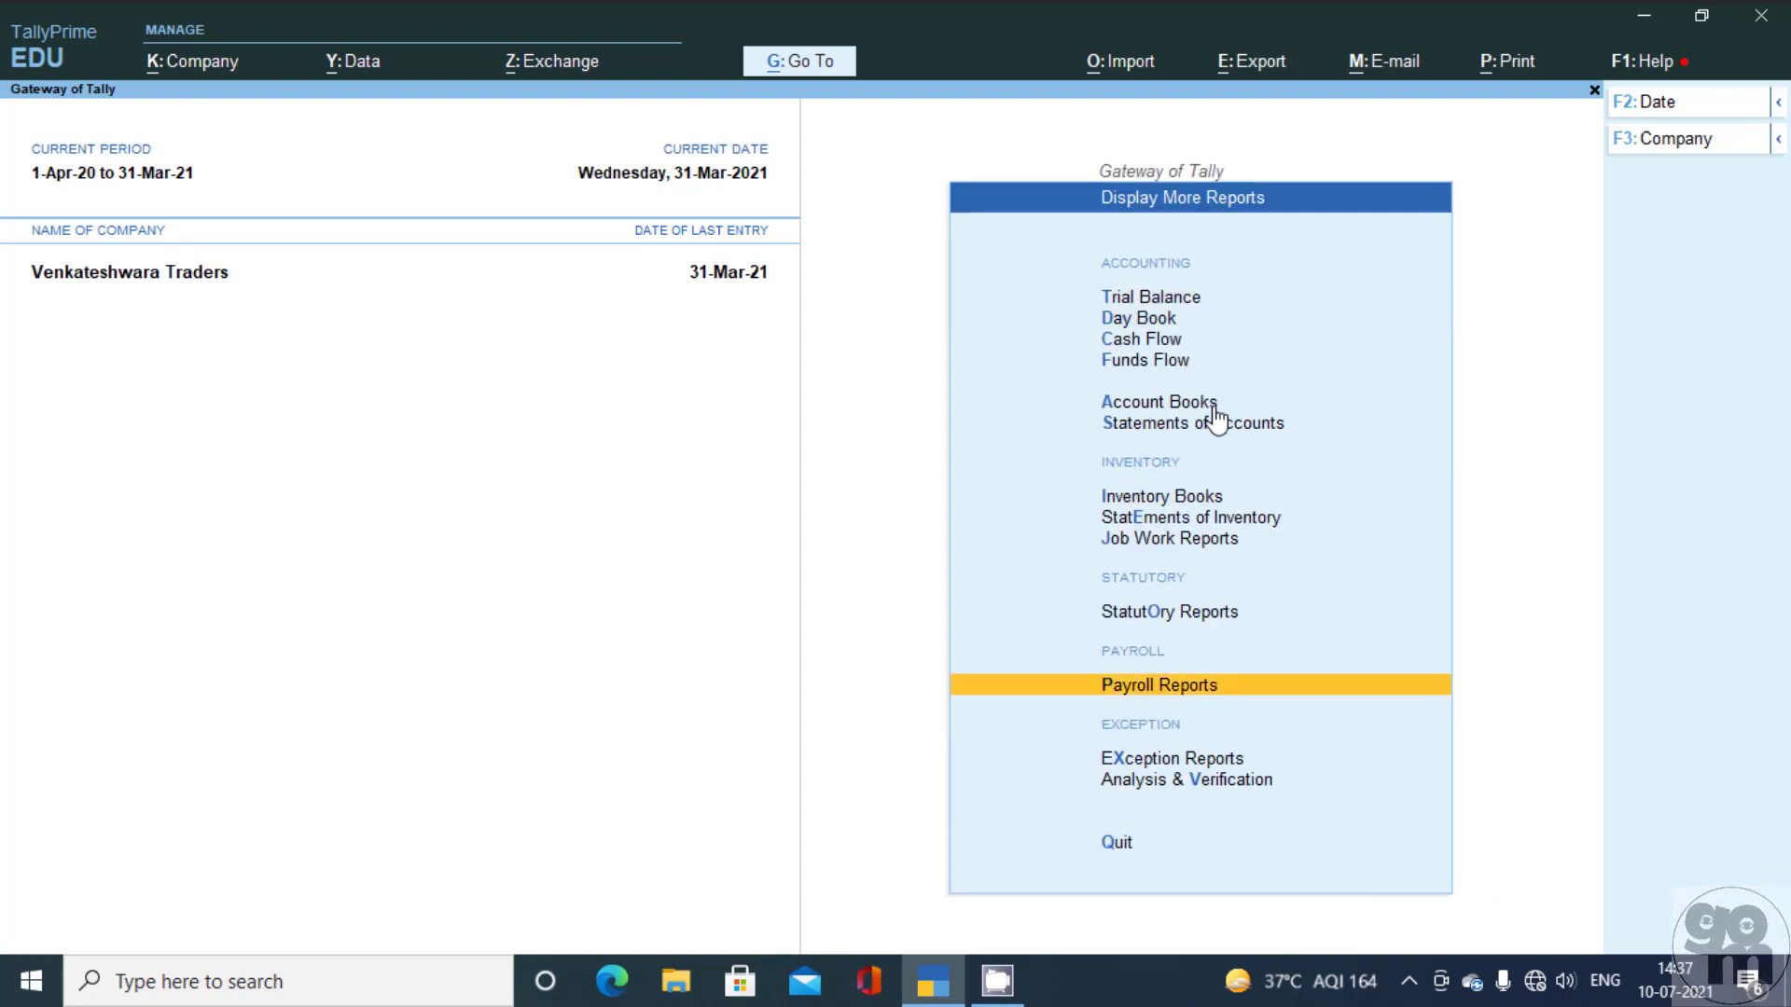
key("Up")
key("Return")
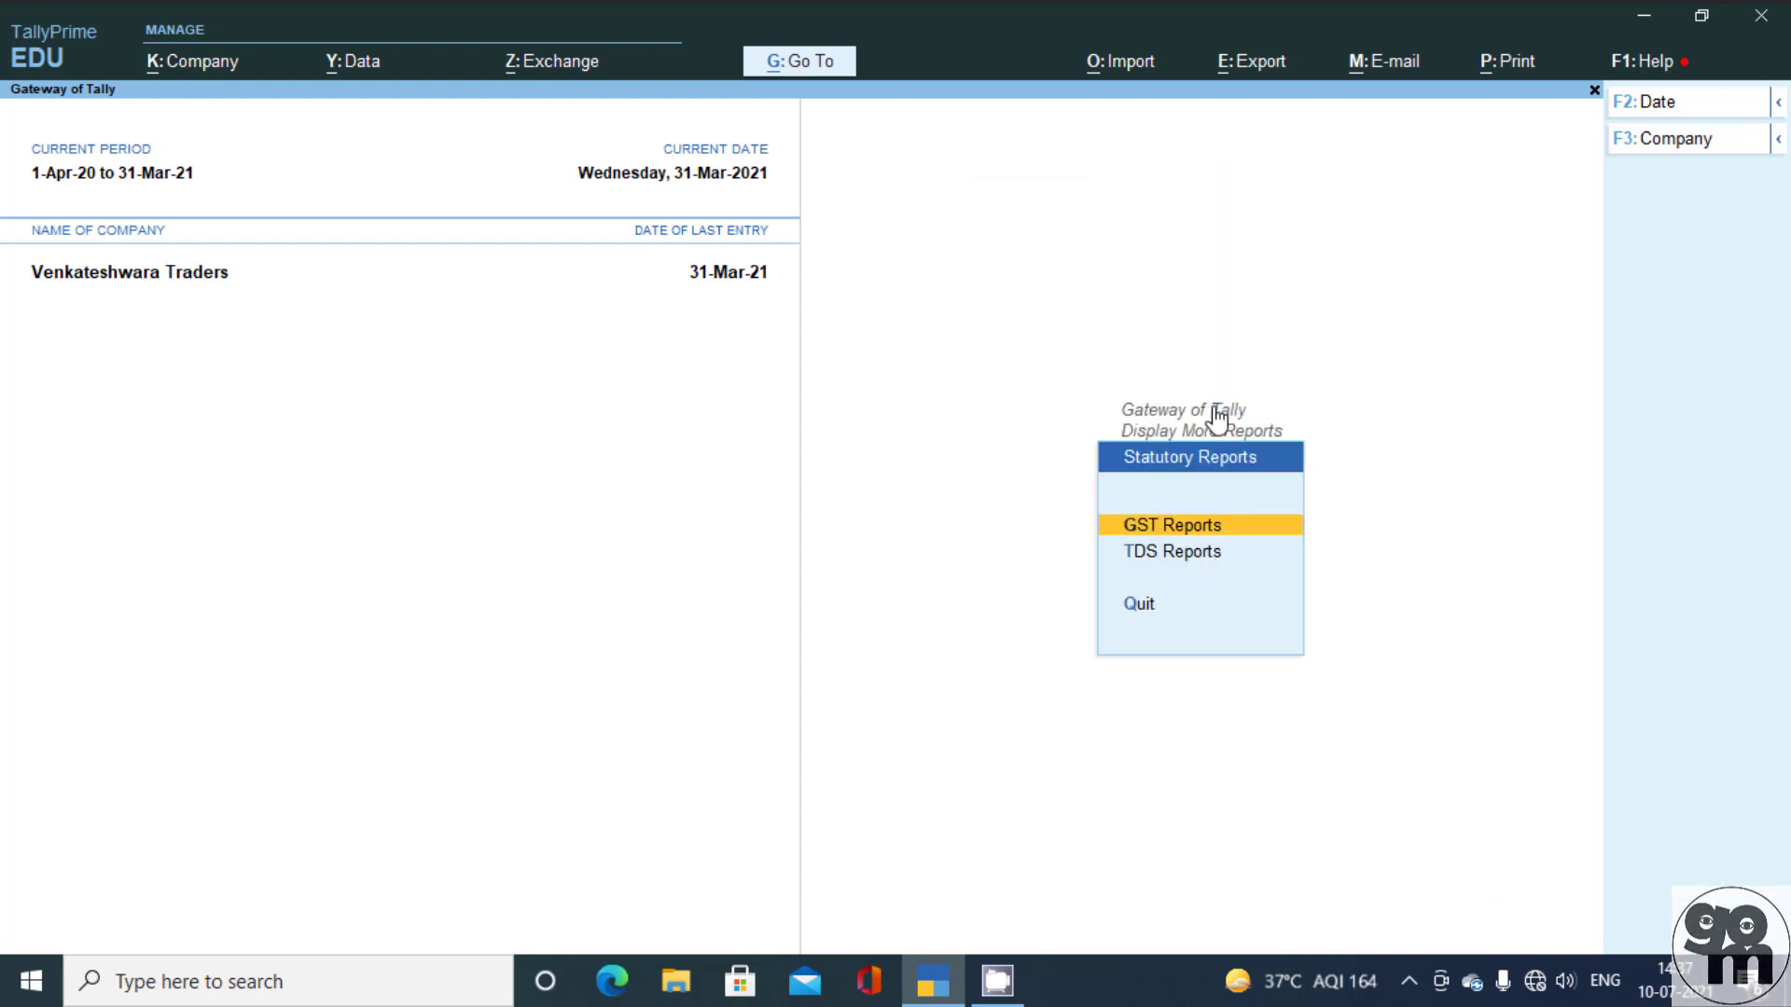
key("Return")
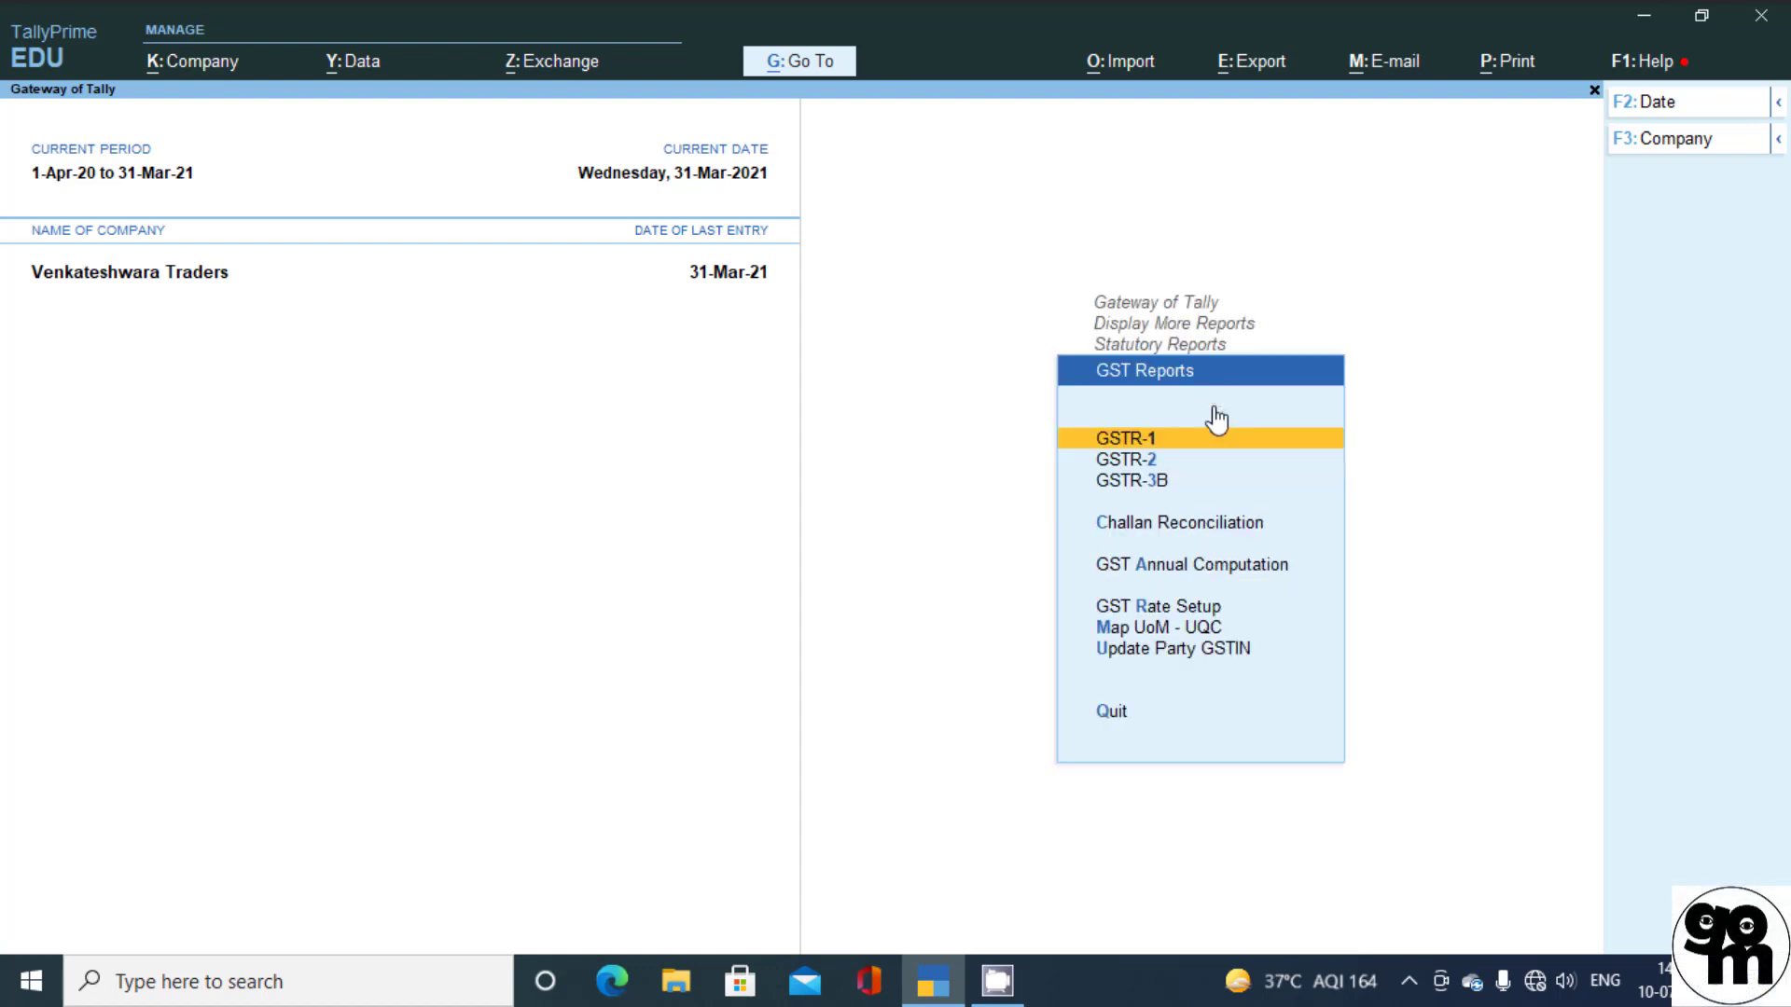
key("Return")
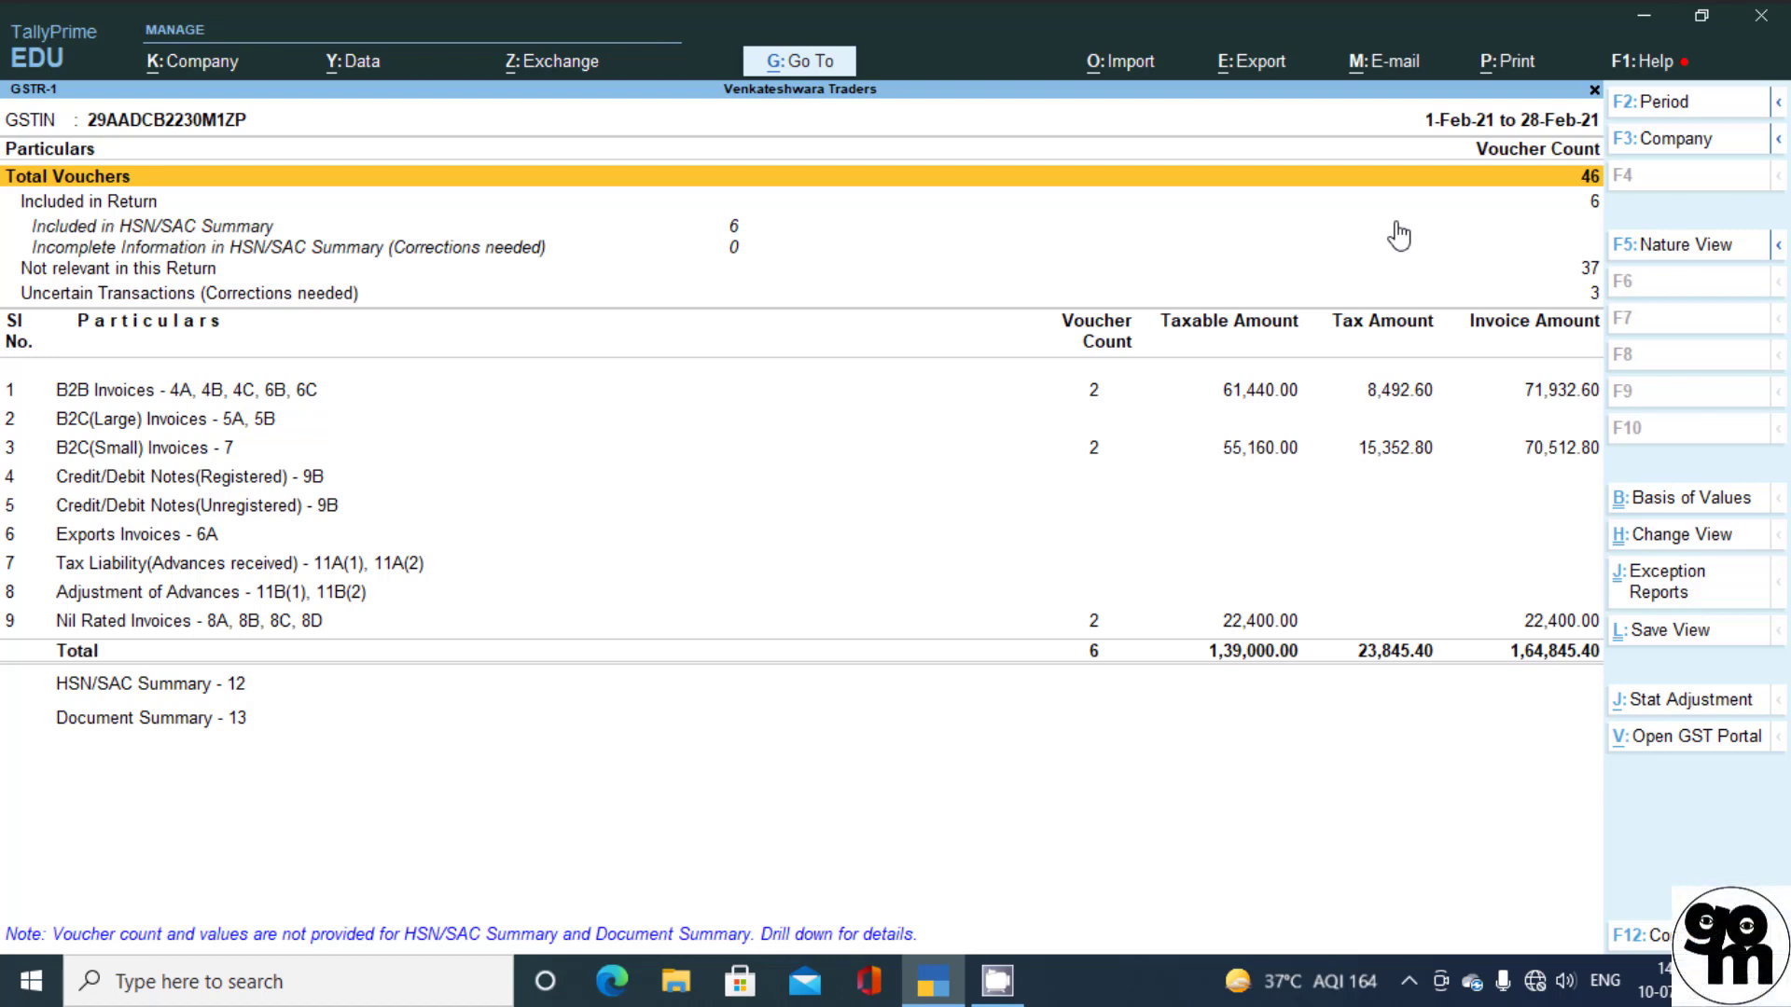
- Set the GSTR-1 period from 1-7-2020 to 31-7-2020
key("F2")
type("1.7")
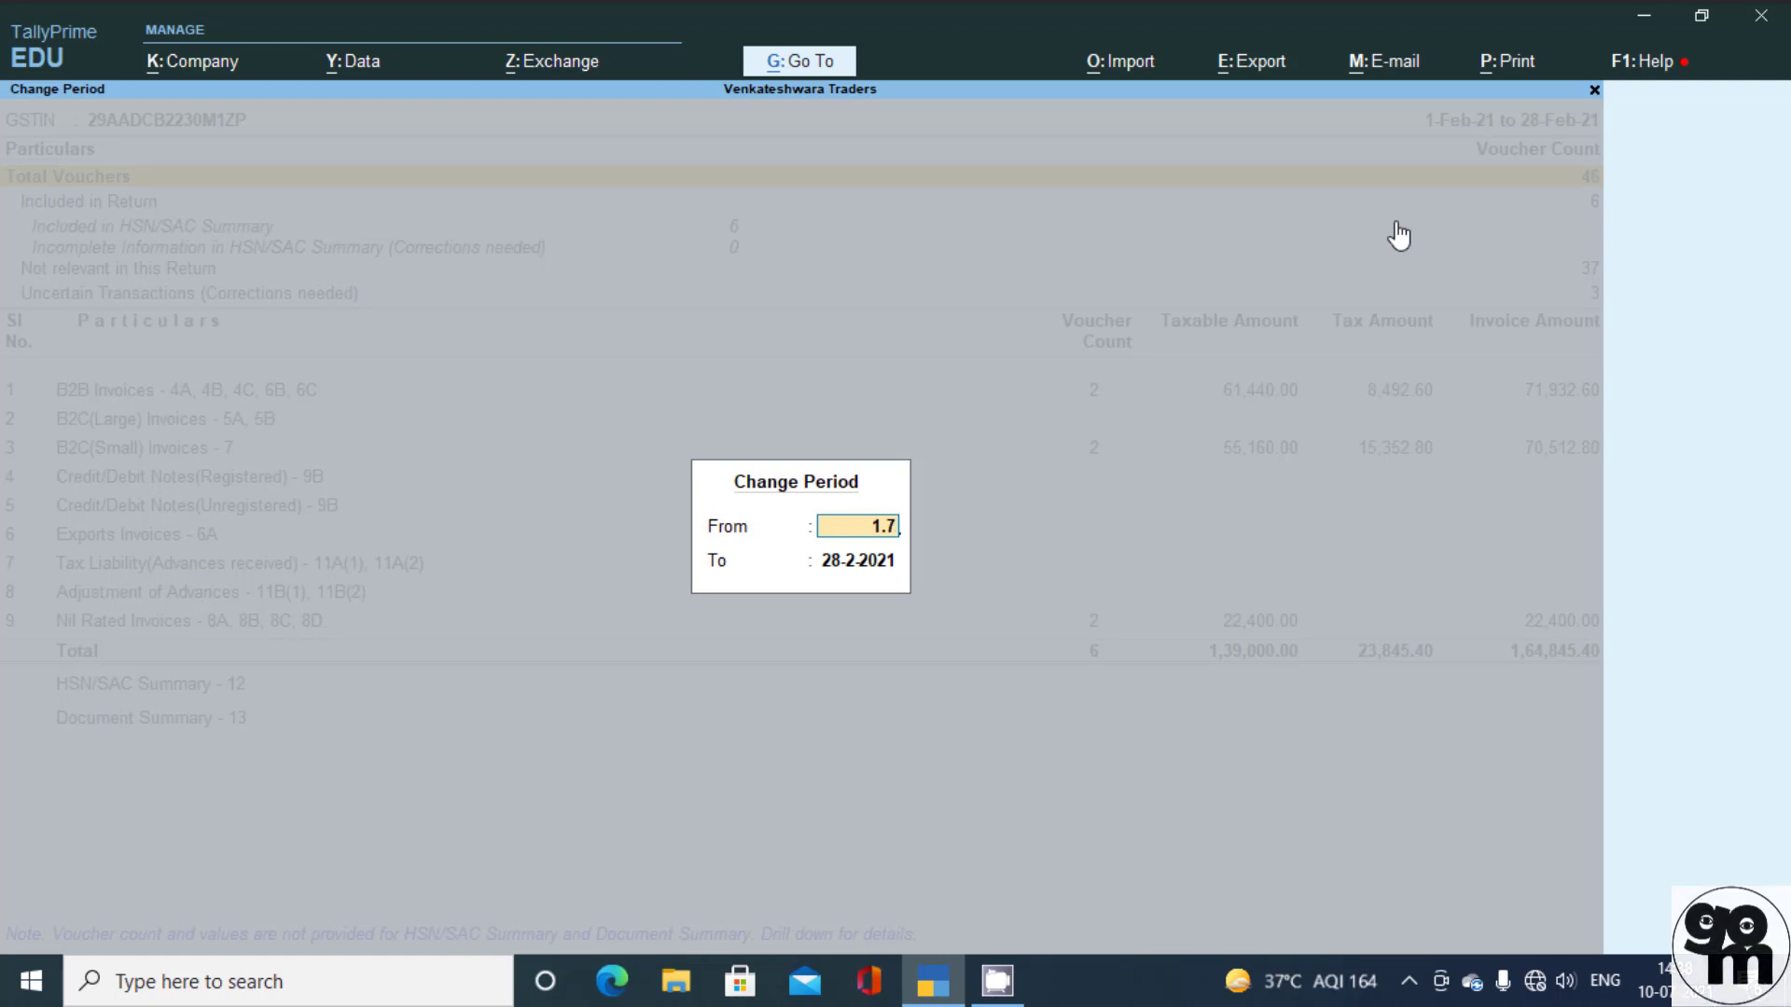
key("Return")
type("31.7")
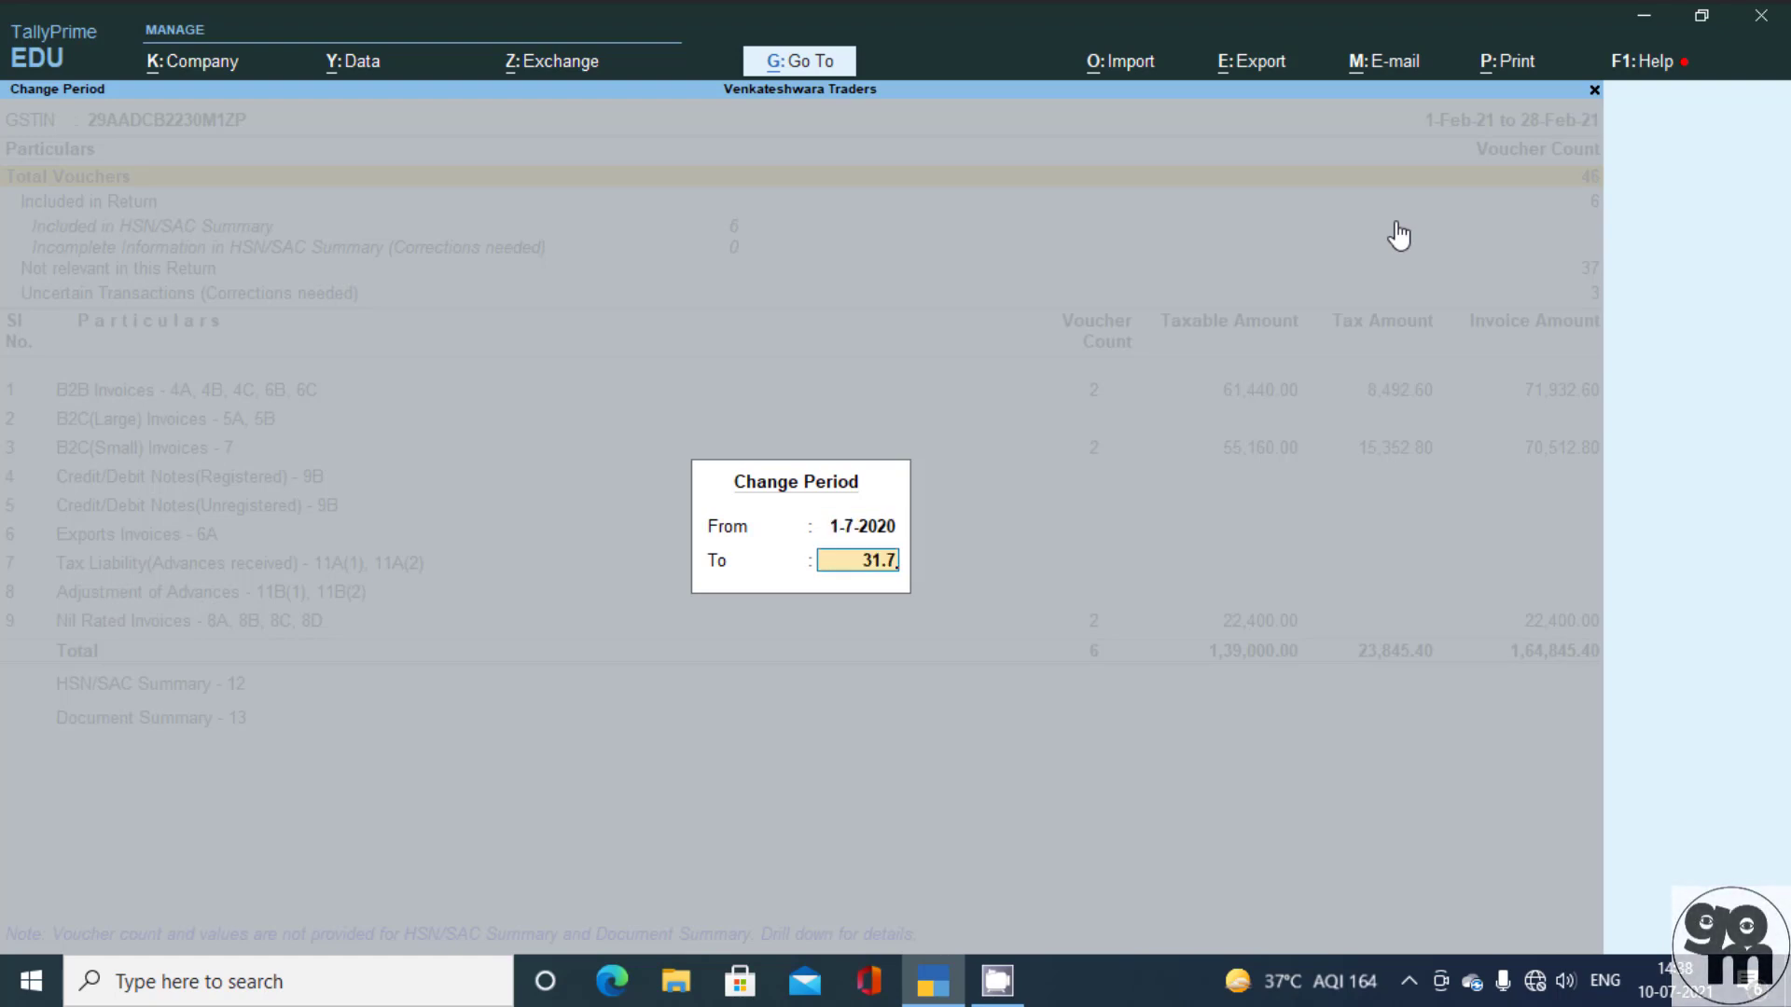
key("Return")
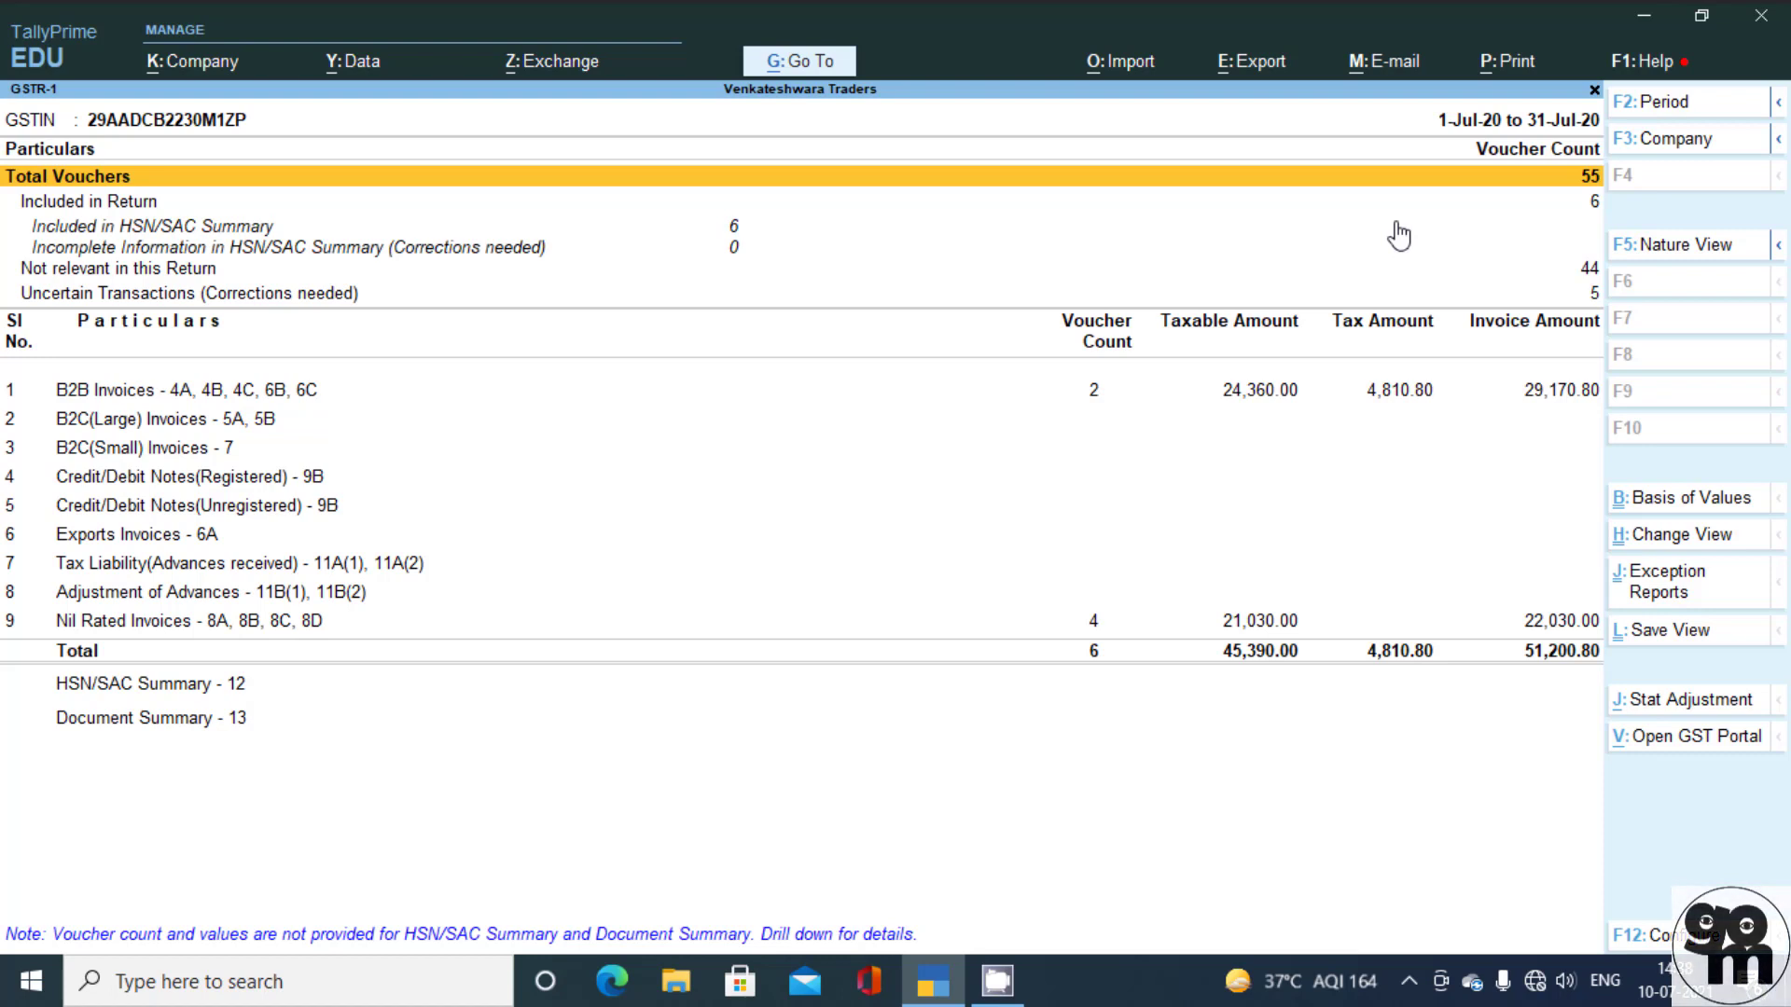
- Save the report as "GSTR-1 - My View", set as the default view for All Companies and with the selected period
key("ctrl")
key("ctrl+l")
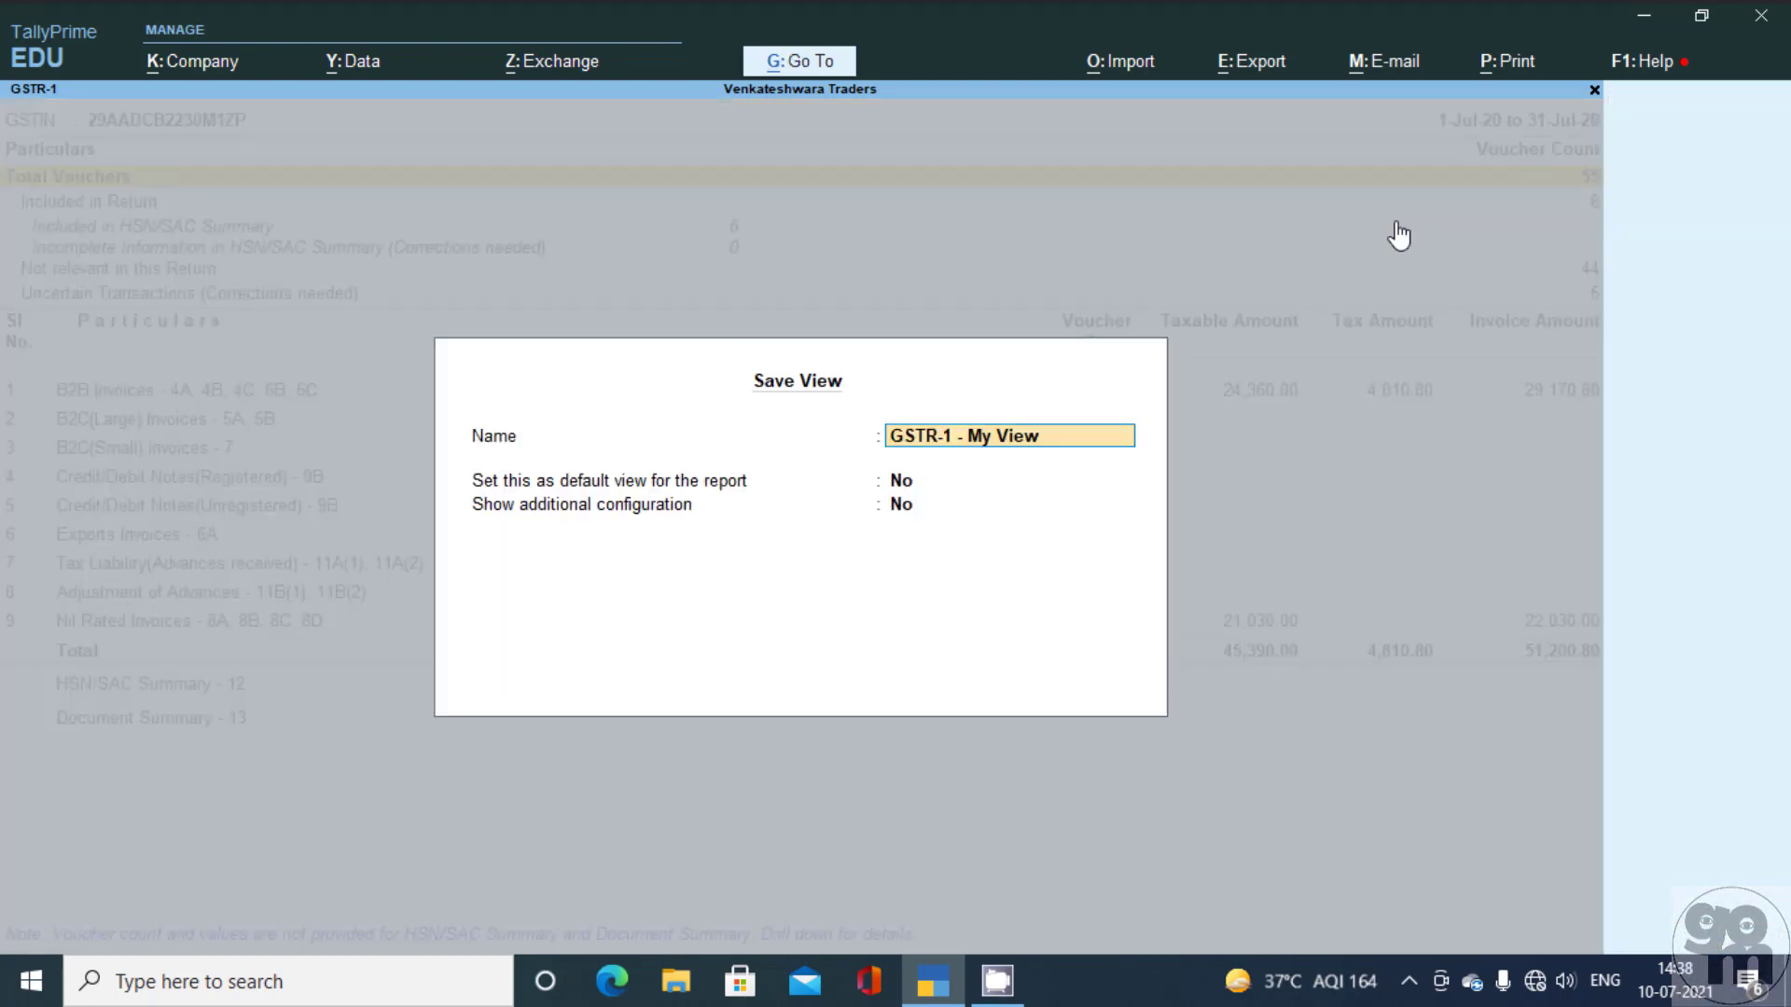
key("Return")
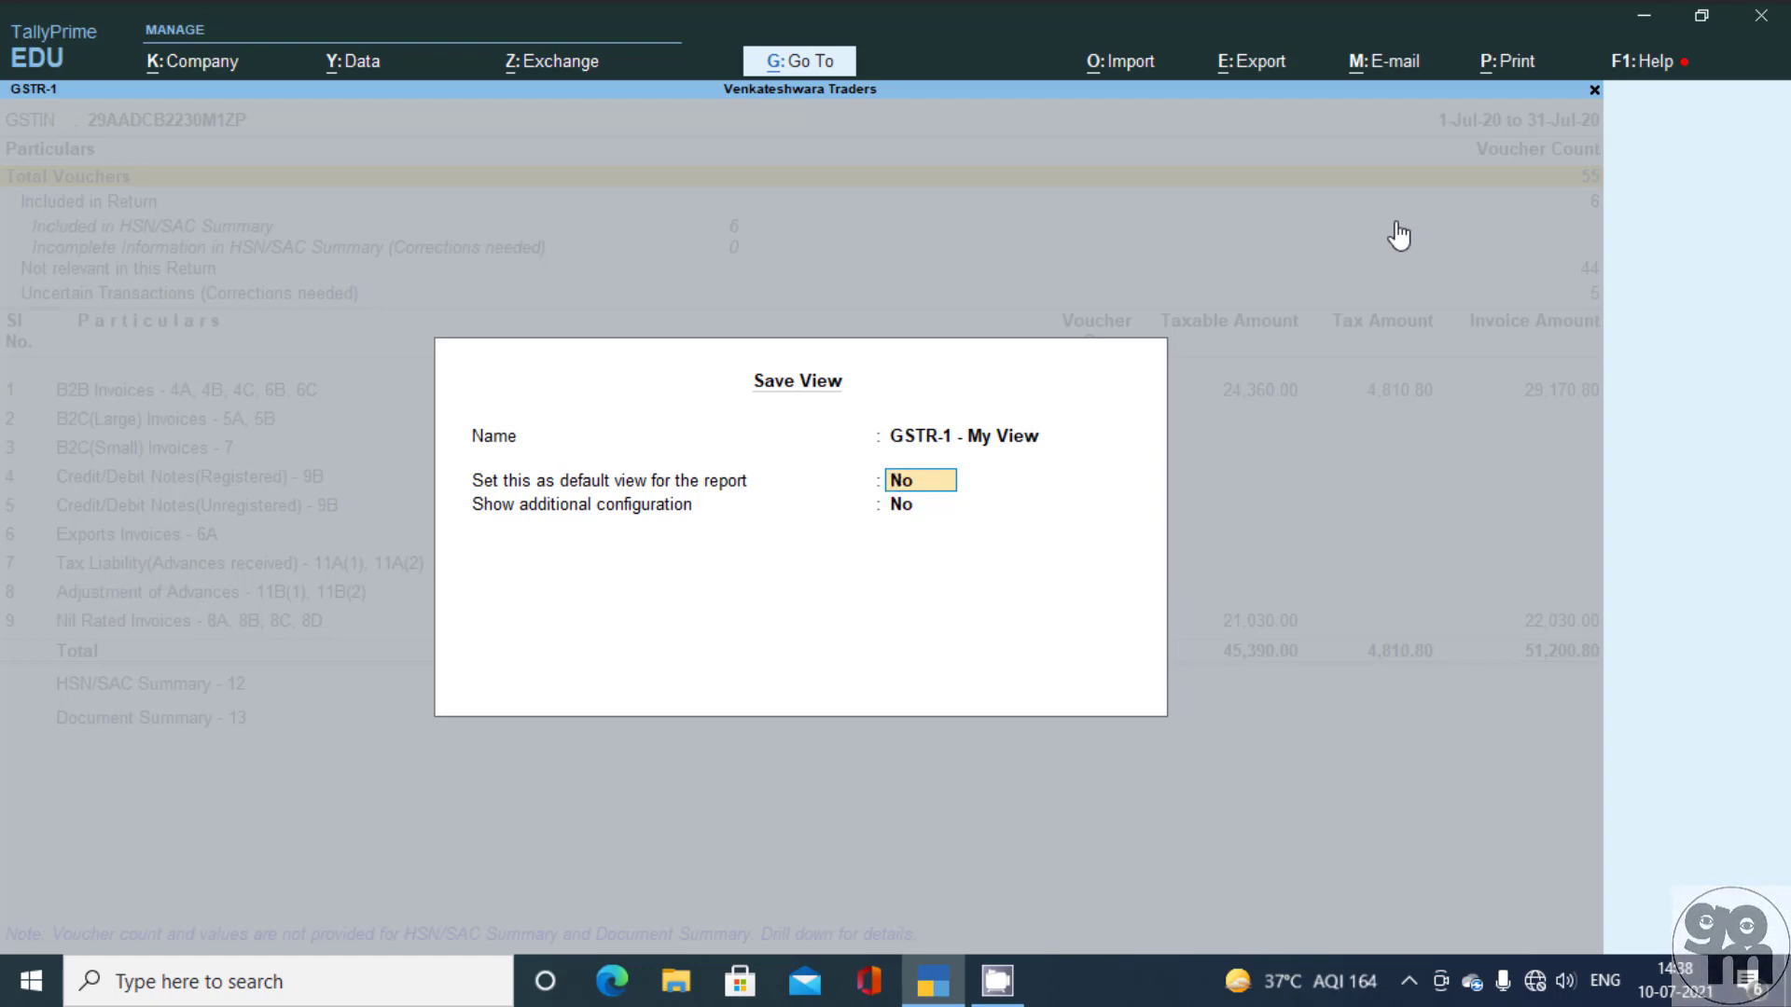
type("y")
key("Return")
type("y")
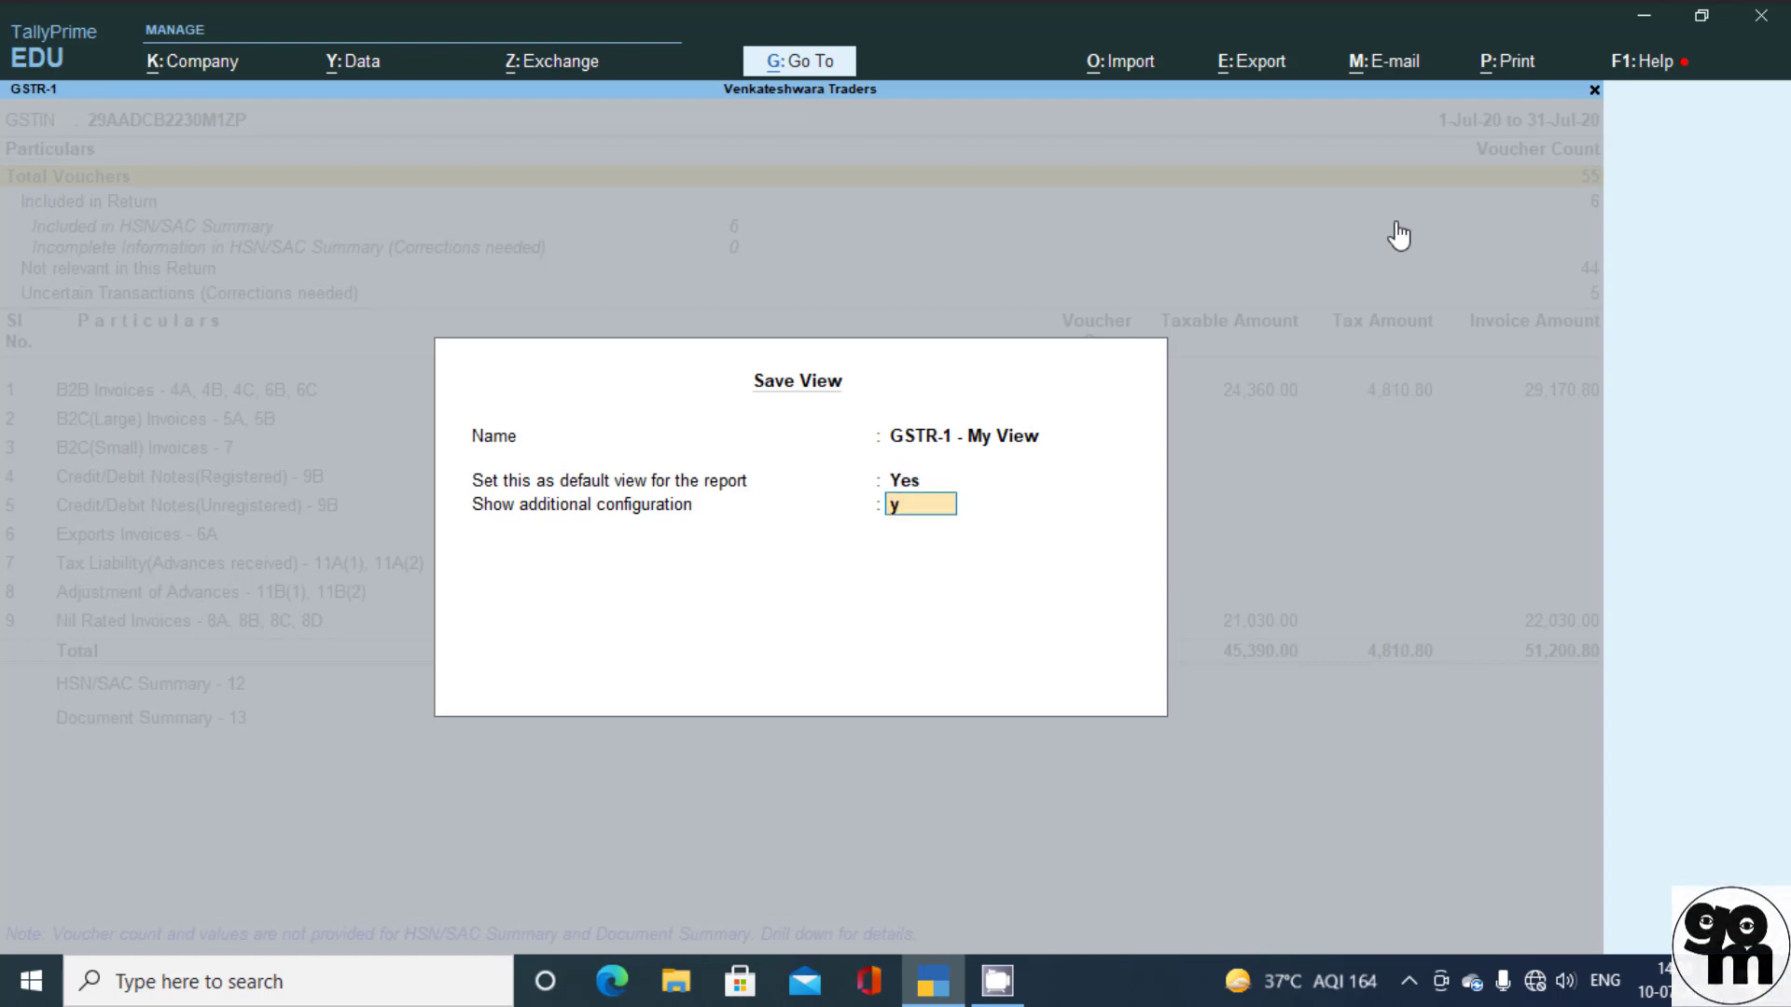
key("Return")
key("Return")
key("Return")
key("Escape")
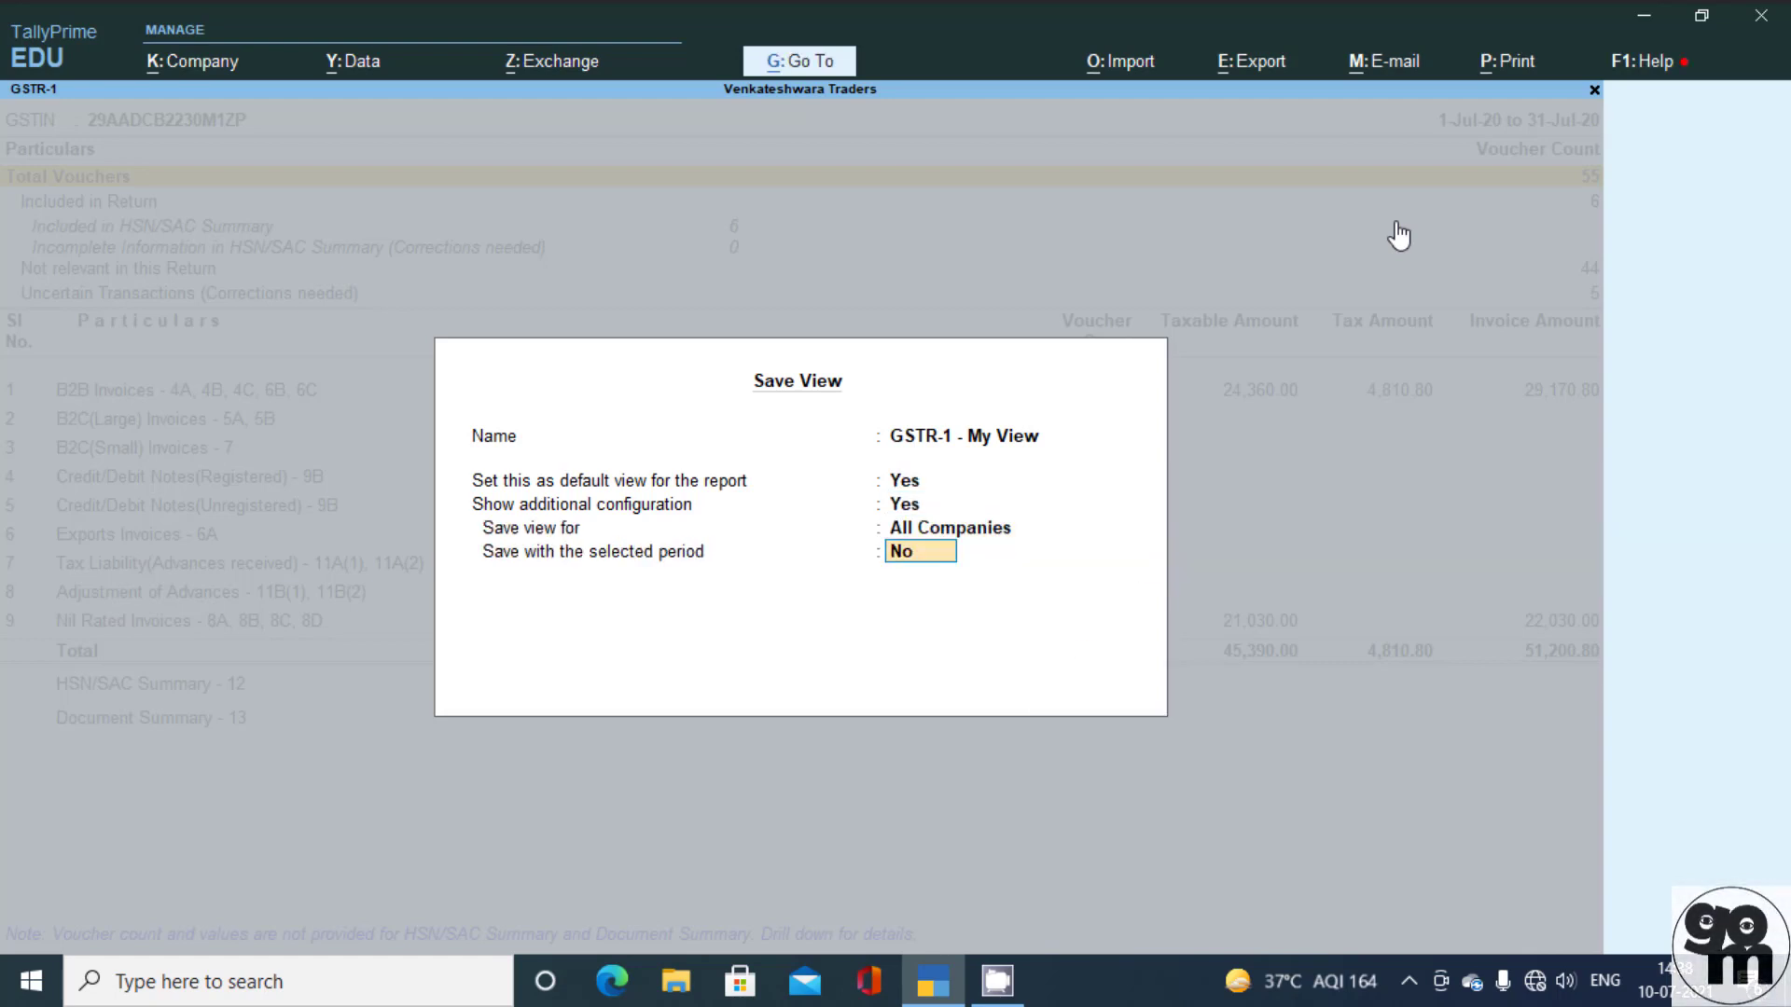
type("y")
key("Return")
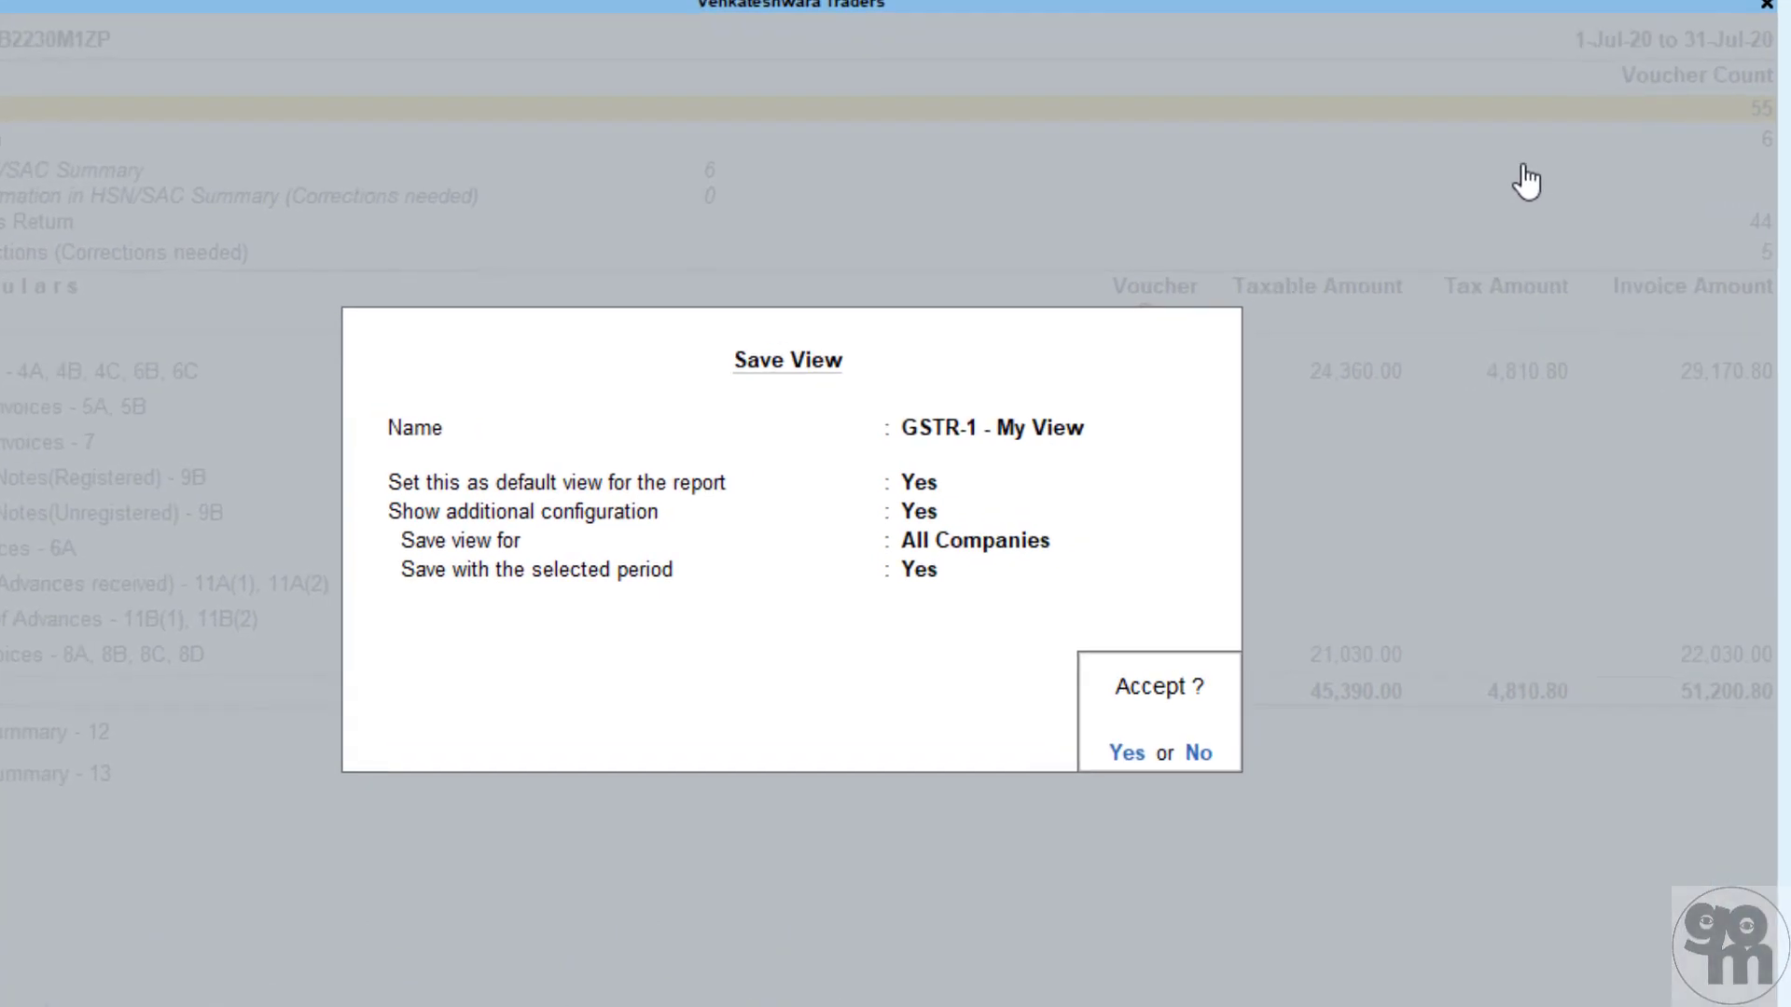
key("y")
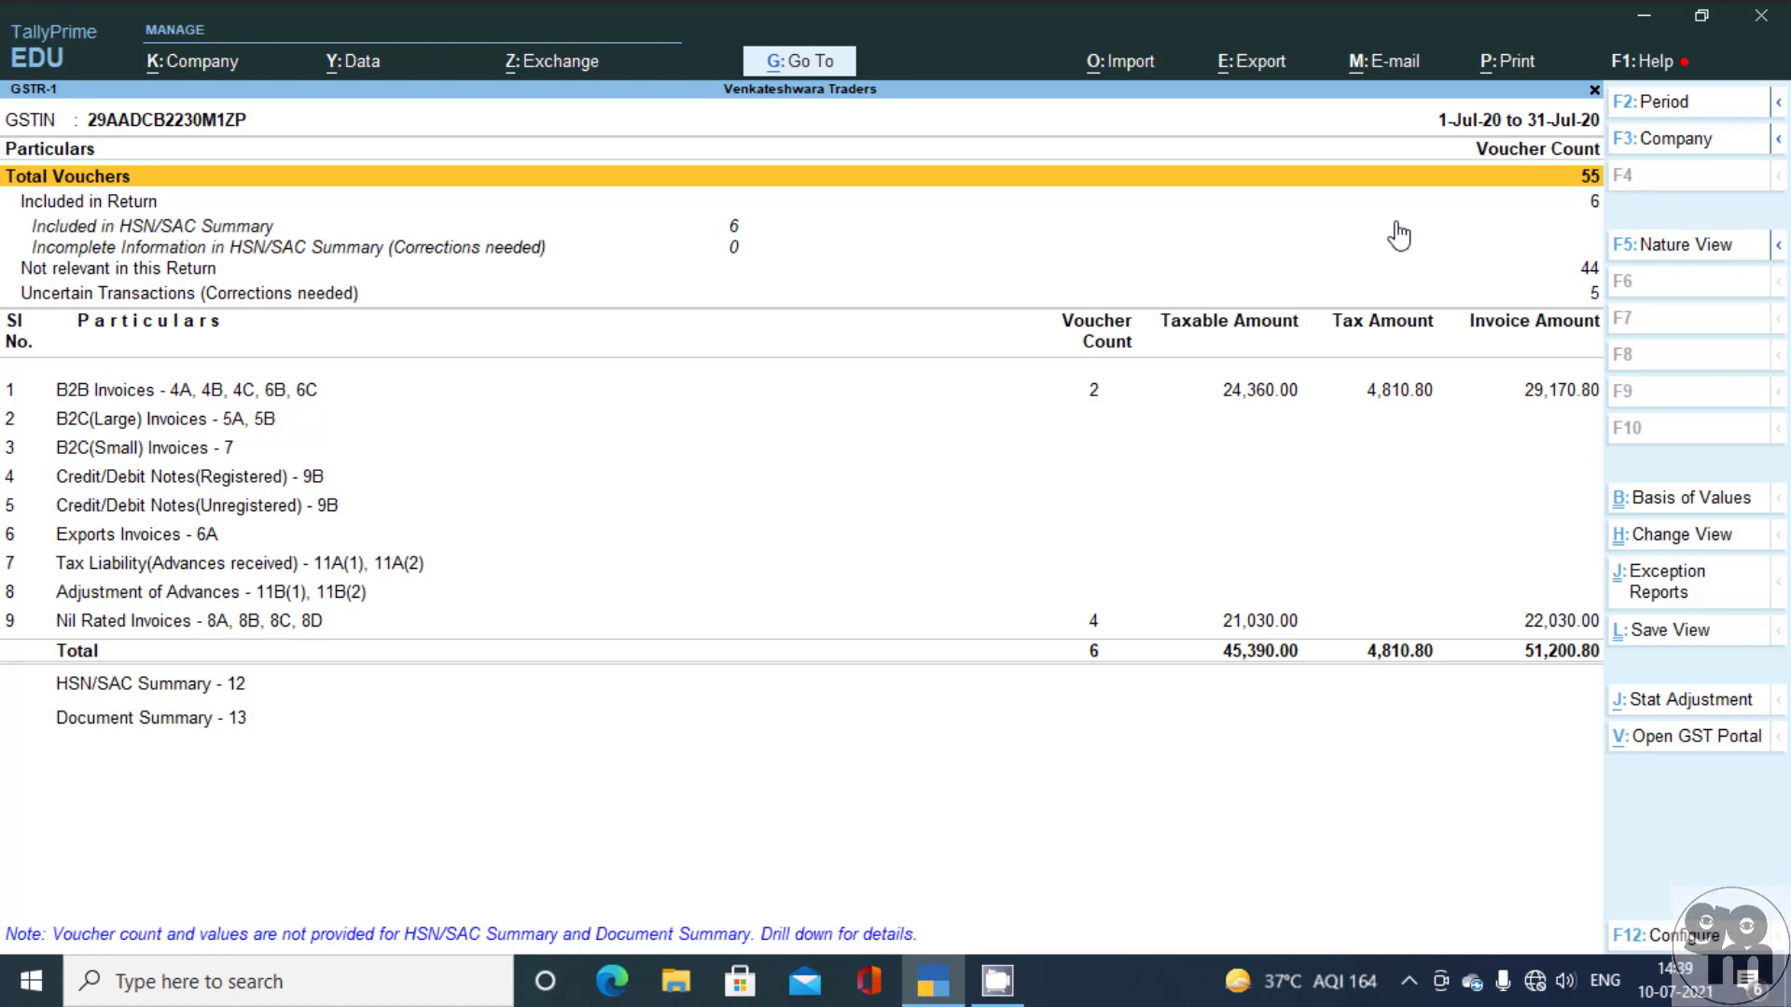
- Leave the GSTR-1 report and load the company Purchase Ki Billing
key("Escape")
key("Escape")
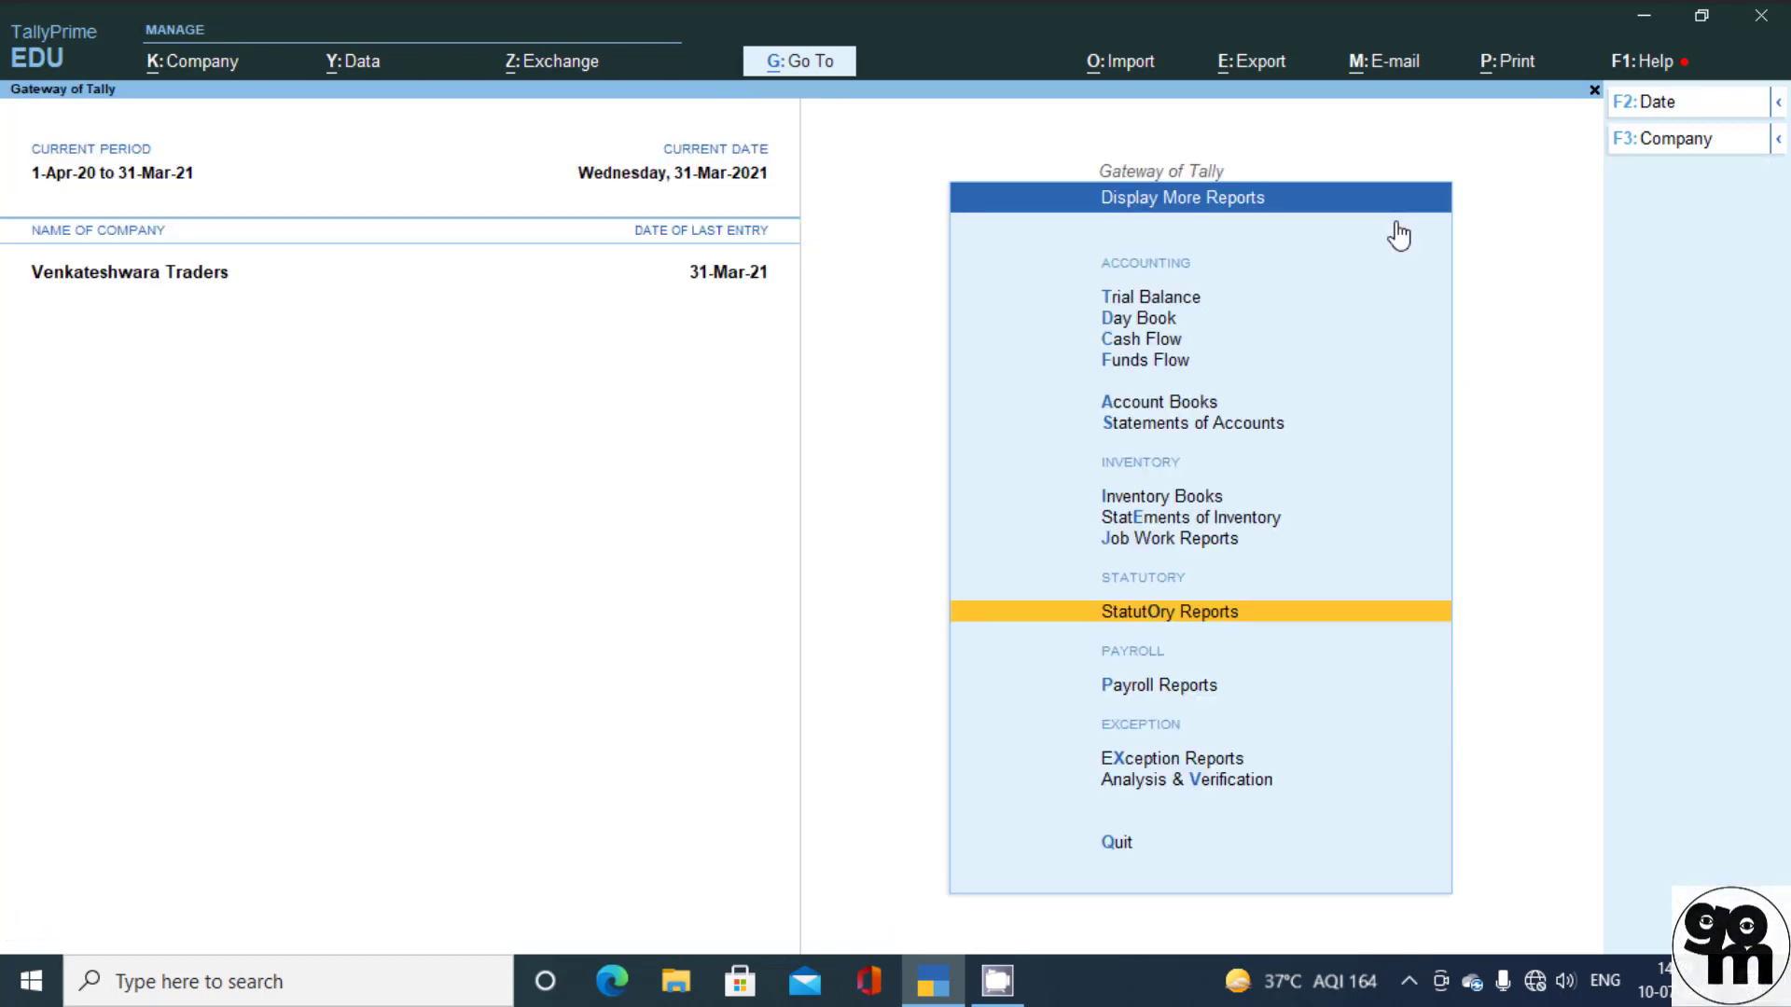
key("alt+F3")
key("Down")
key("Down")
key("Down")
key("Down")
key("Down")
key("Down")
key("Down")
key("Down")
key("Down")
key("Down")
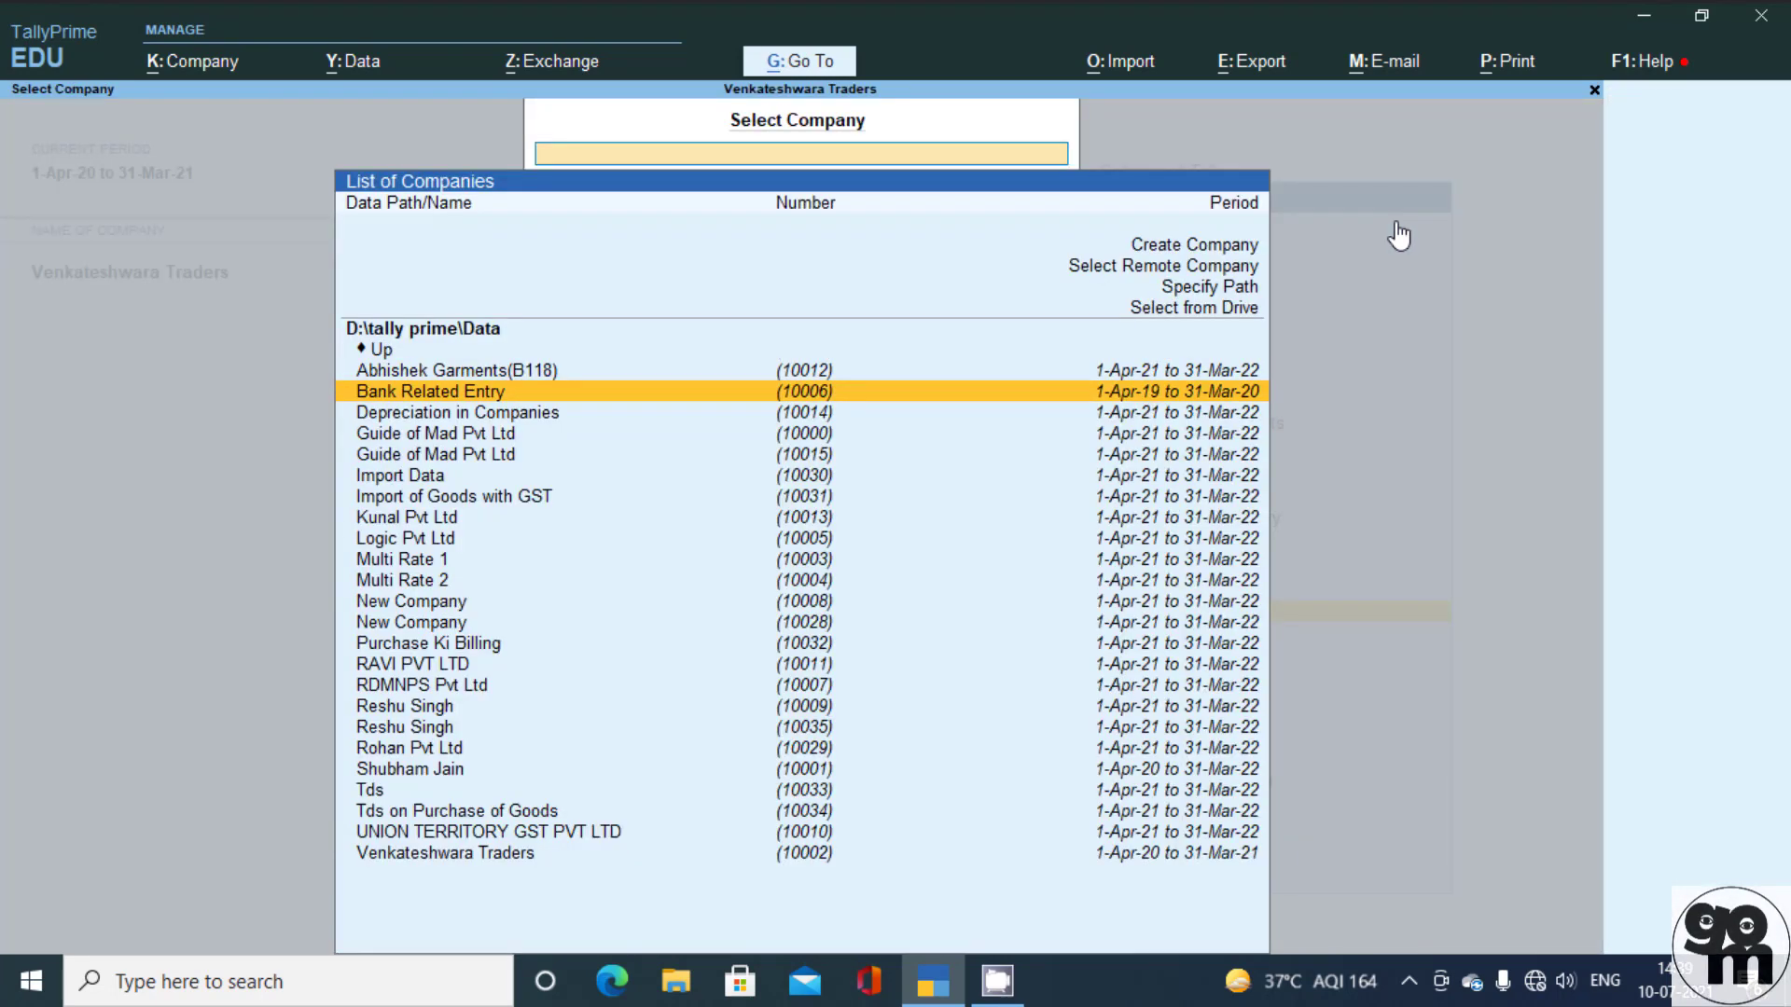
key("Up")
key("Up")
key("Up")
key("Down")
key("Down")
key("Down")
key("Down")
key("Down")
key("Down")
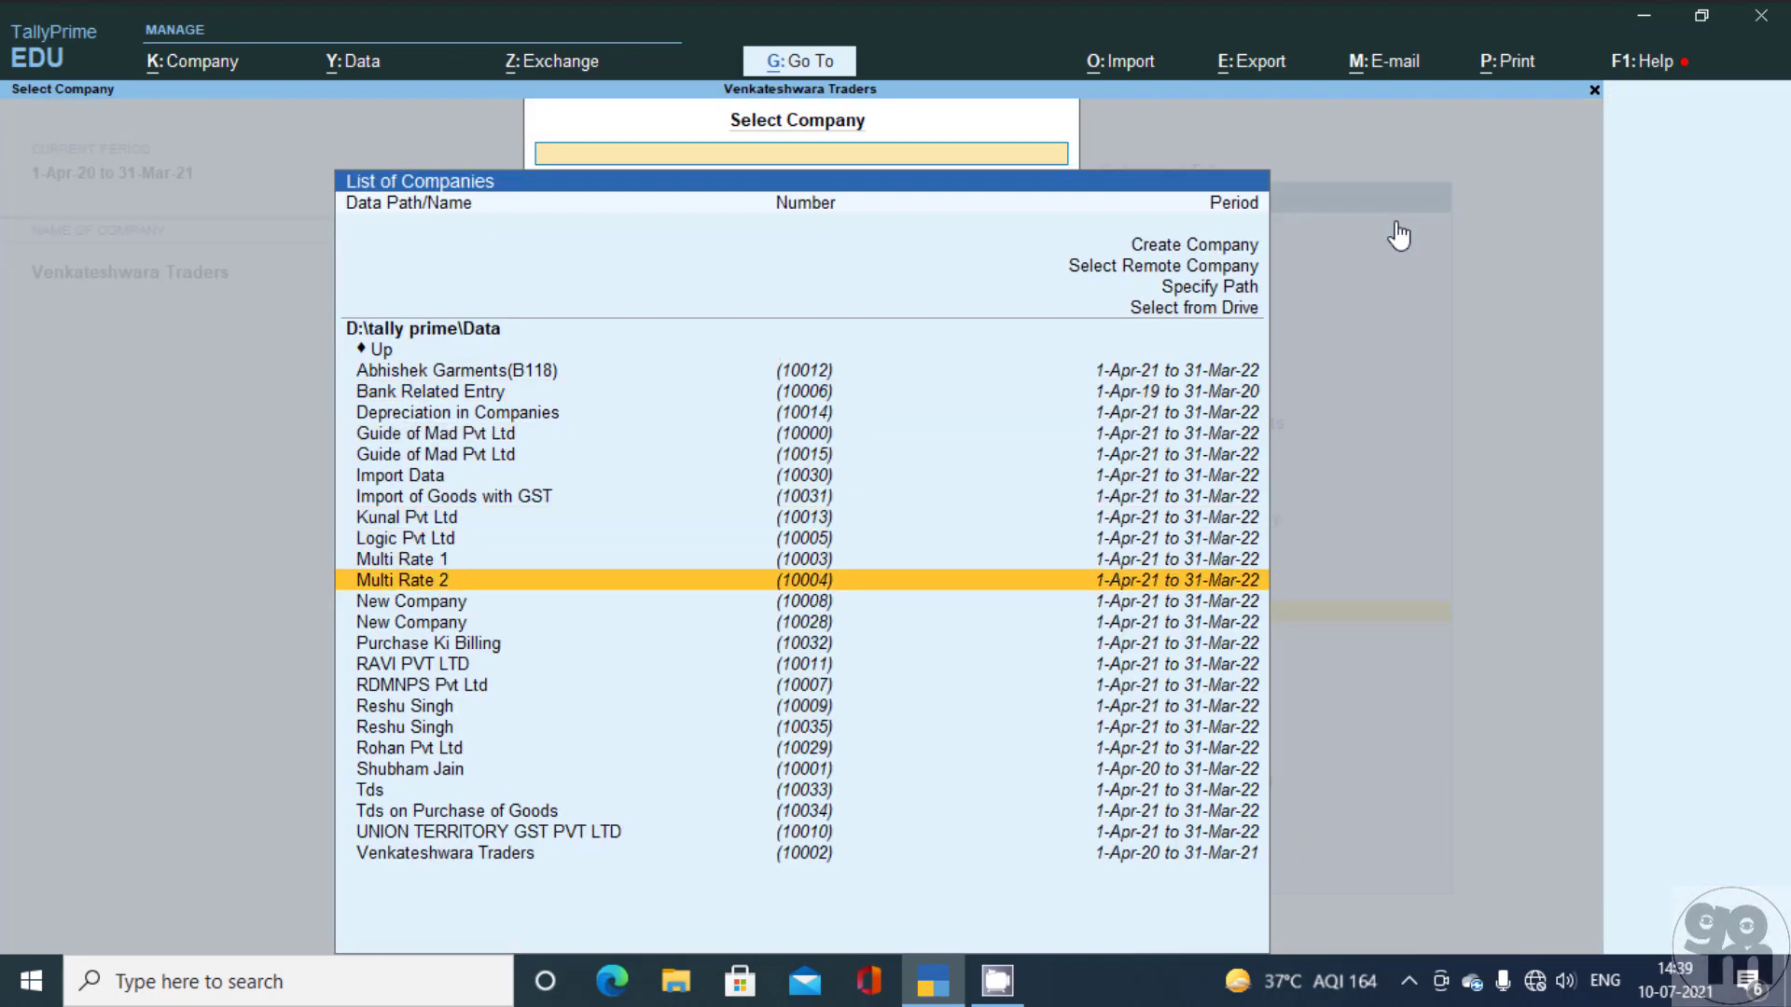
key("Return")
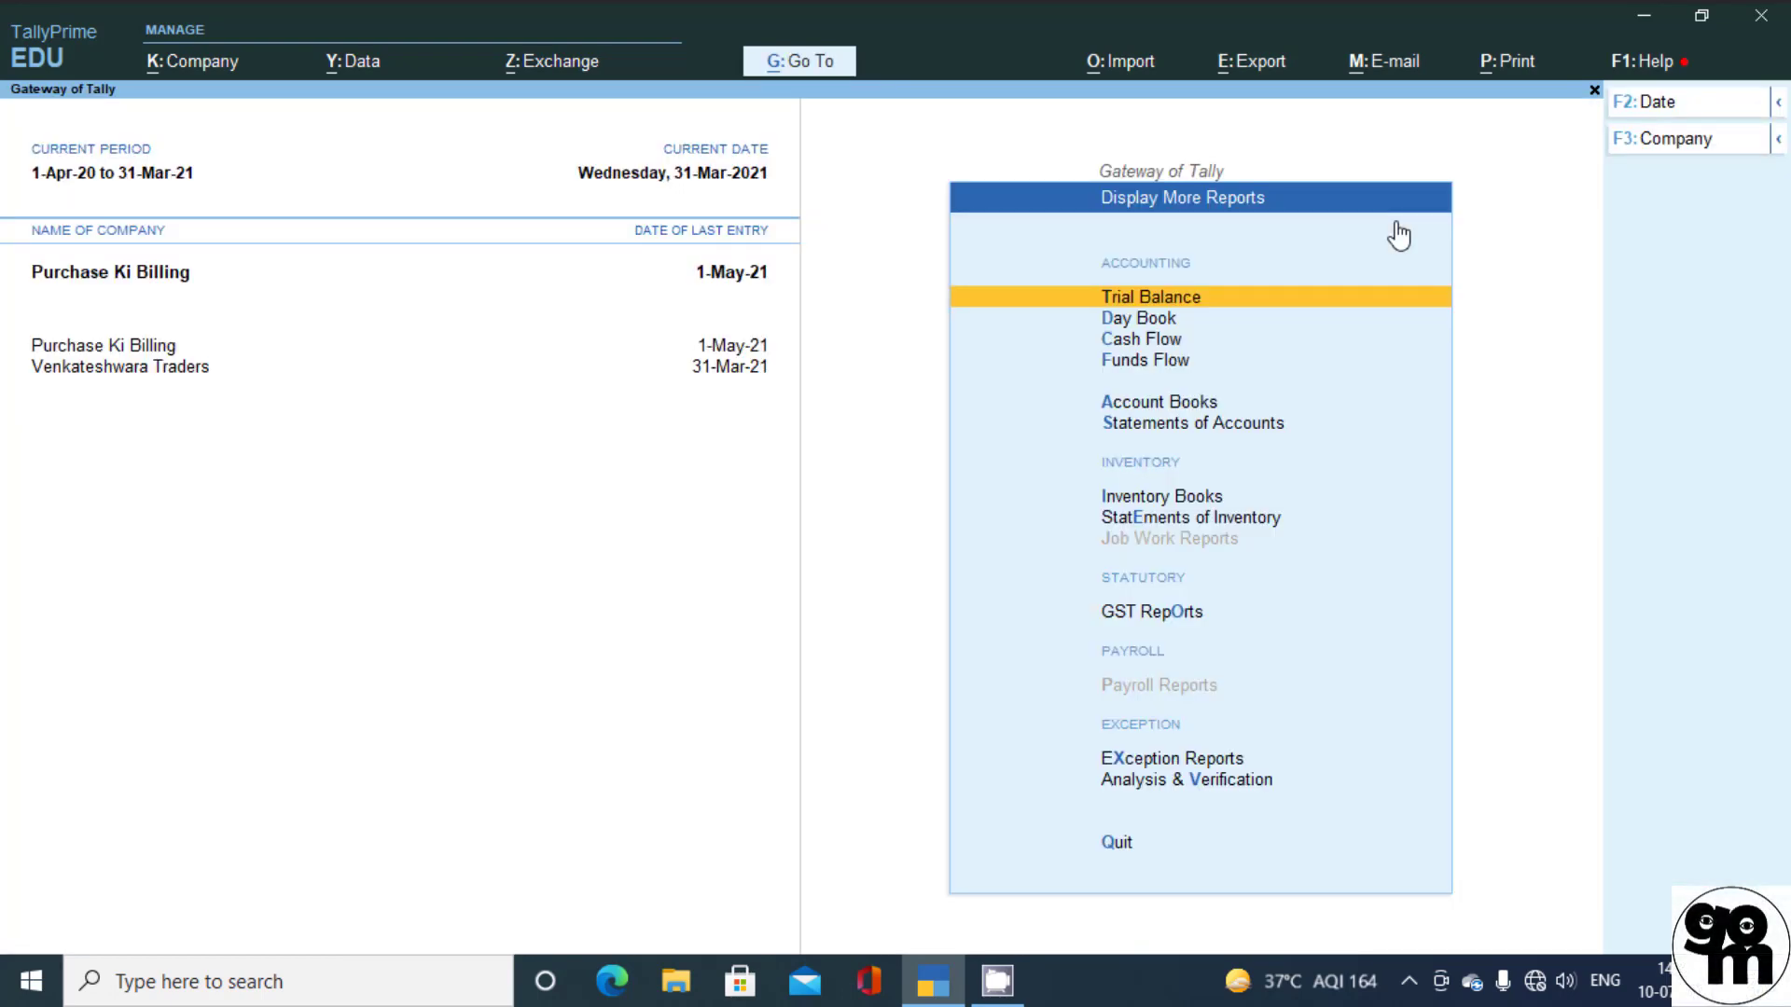
- Open the saved view "GSTR-1 - My View" for Purchase Ki Billing from the list of reports
key("alt+g")
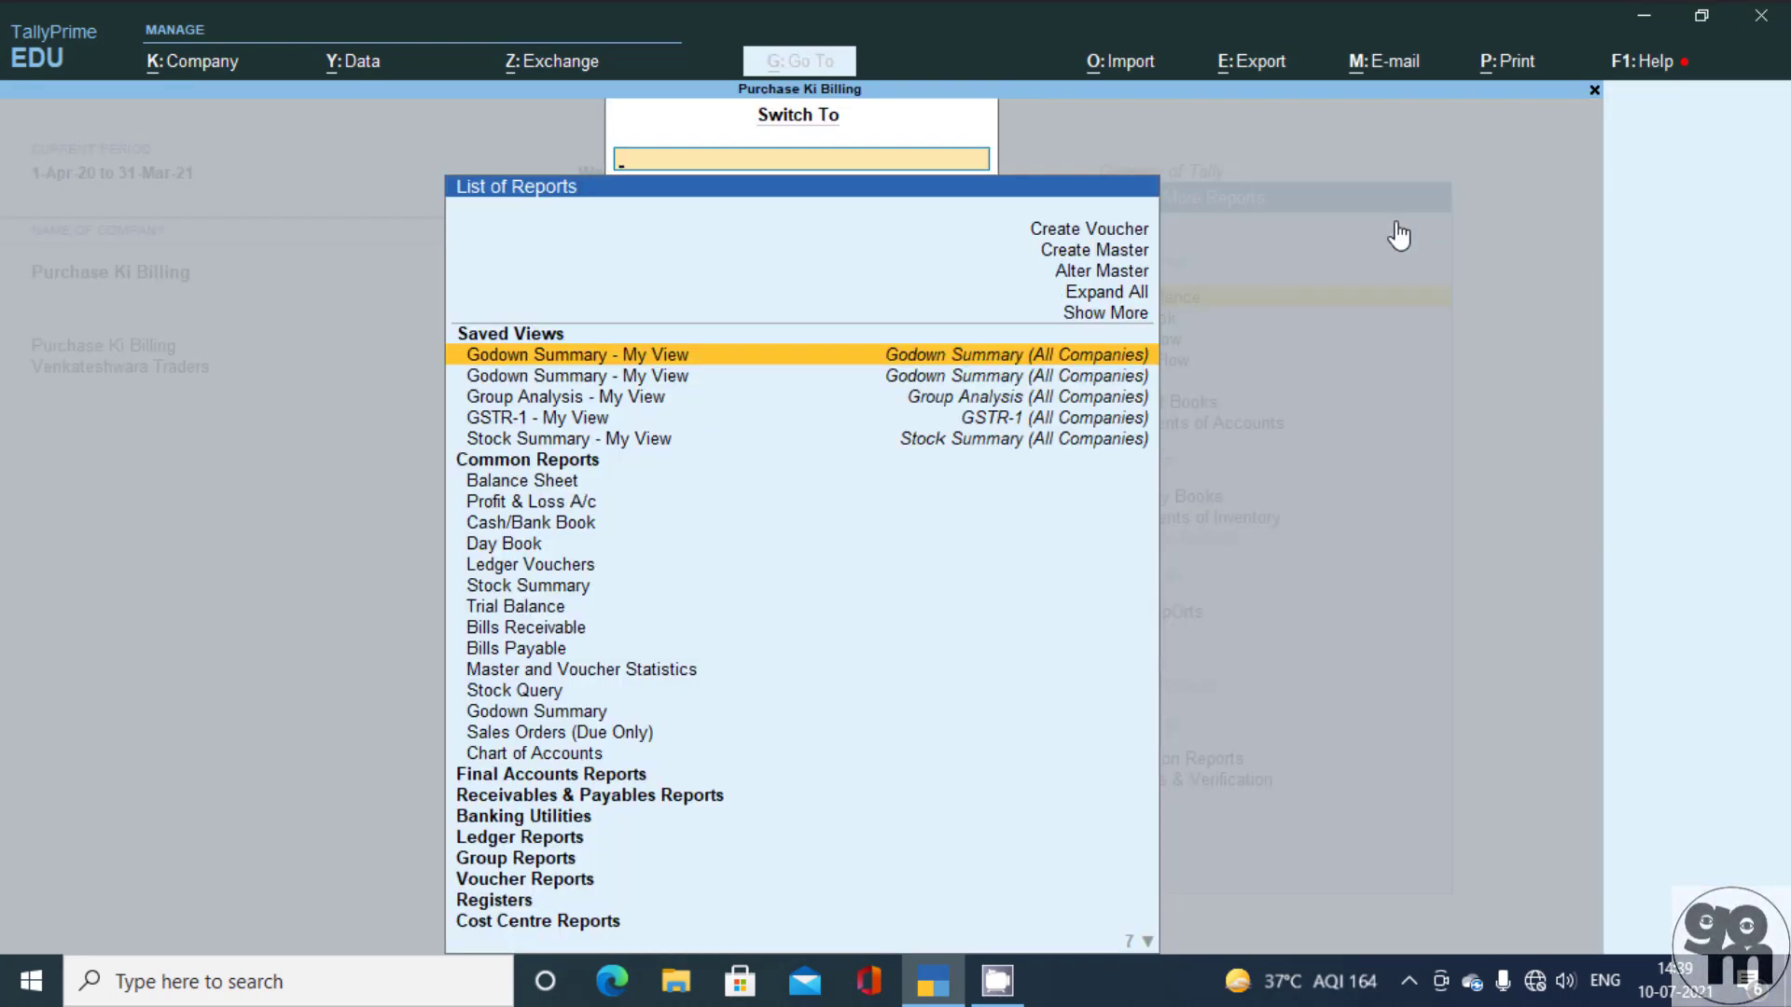
key("Down")
key("Down")
key("Down")
key("Return")
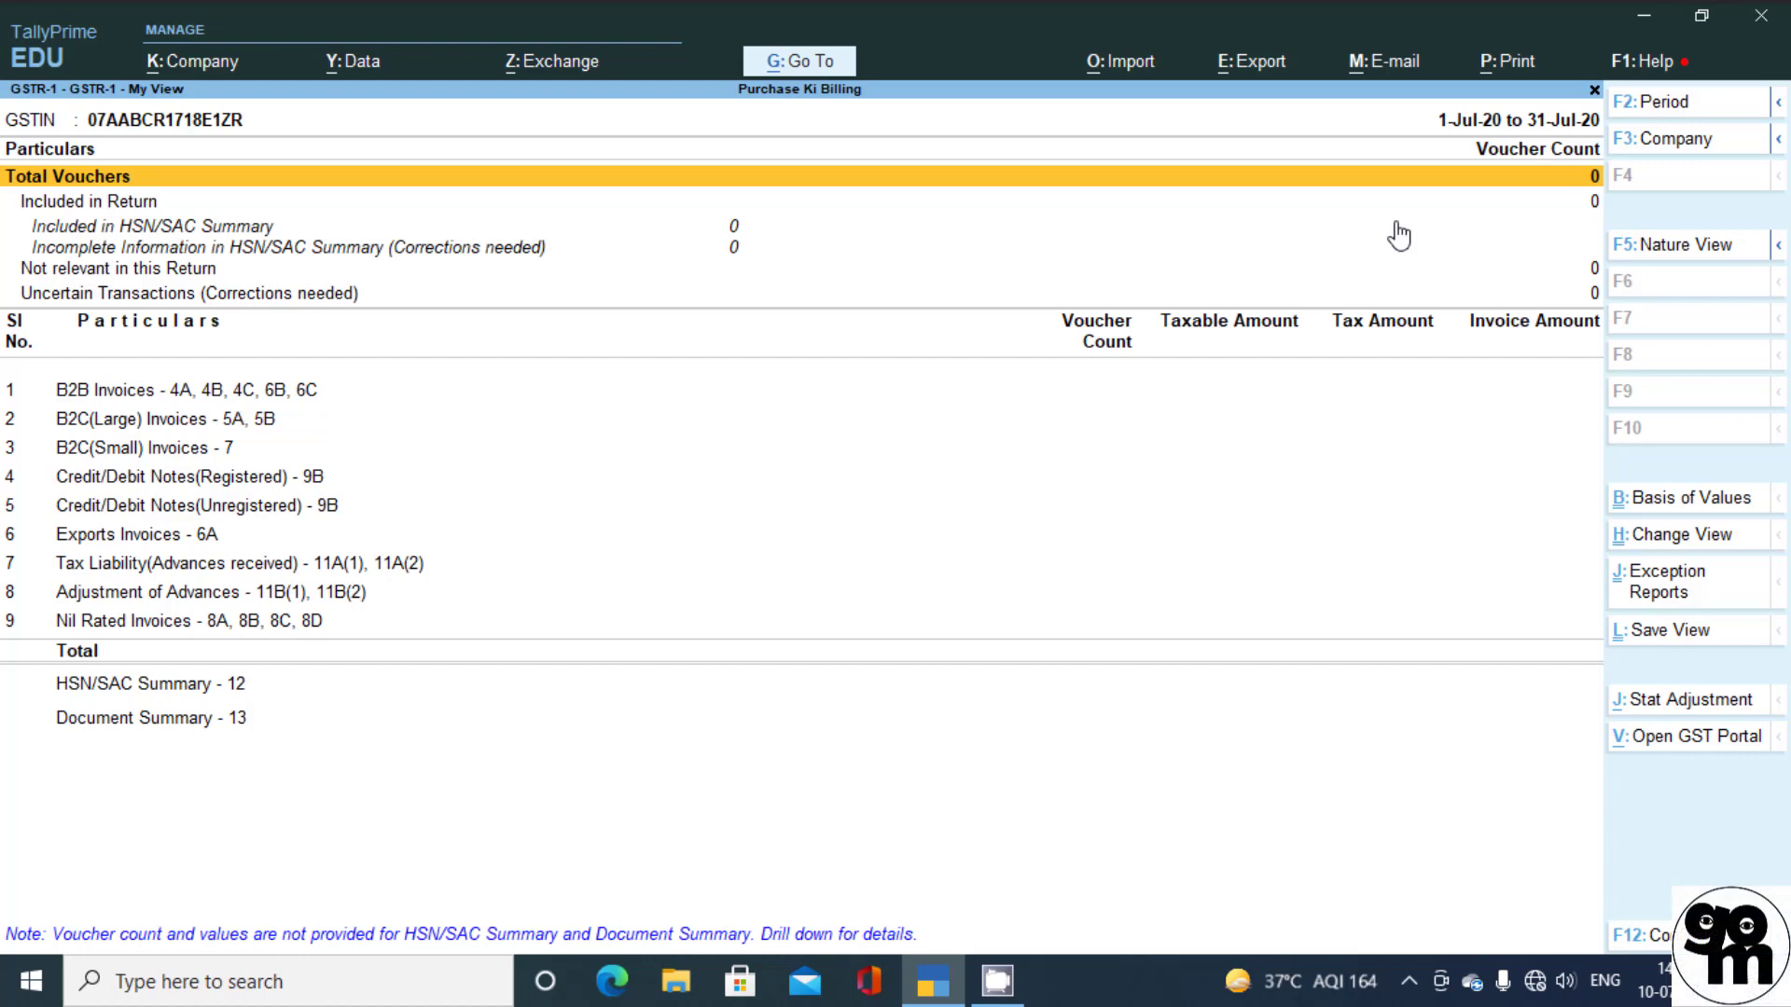
- Leave the GSTR-1 report, switch to Venkateshwara Traders and shut the company Purchase Ki Billing
key("Escape")
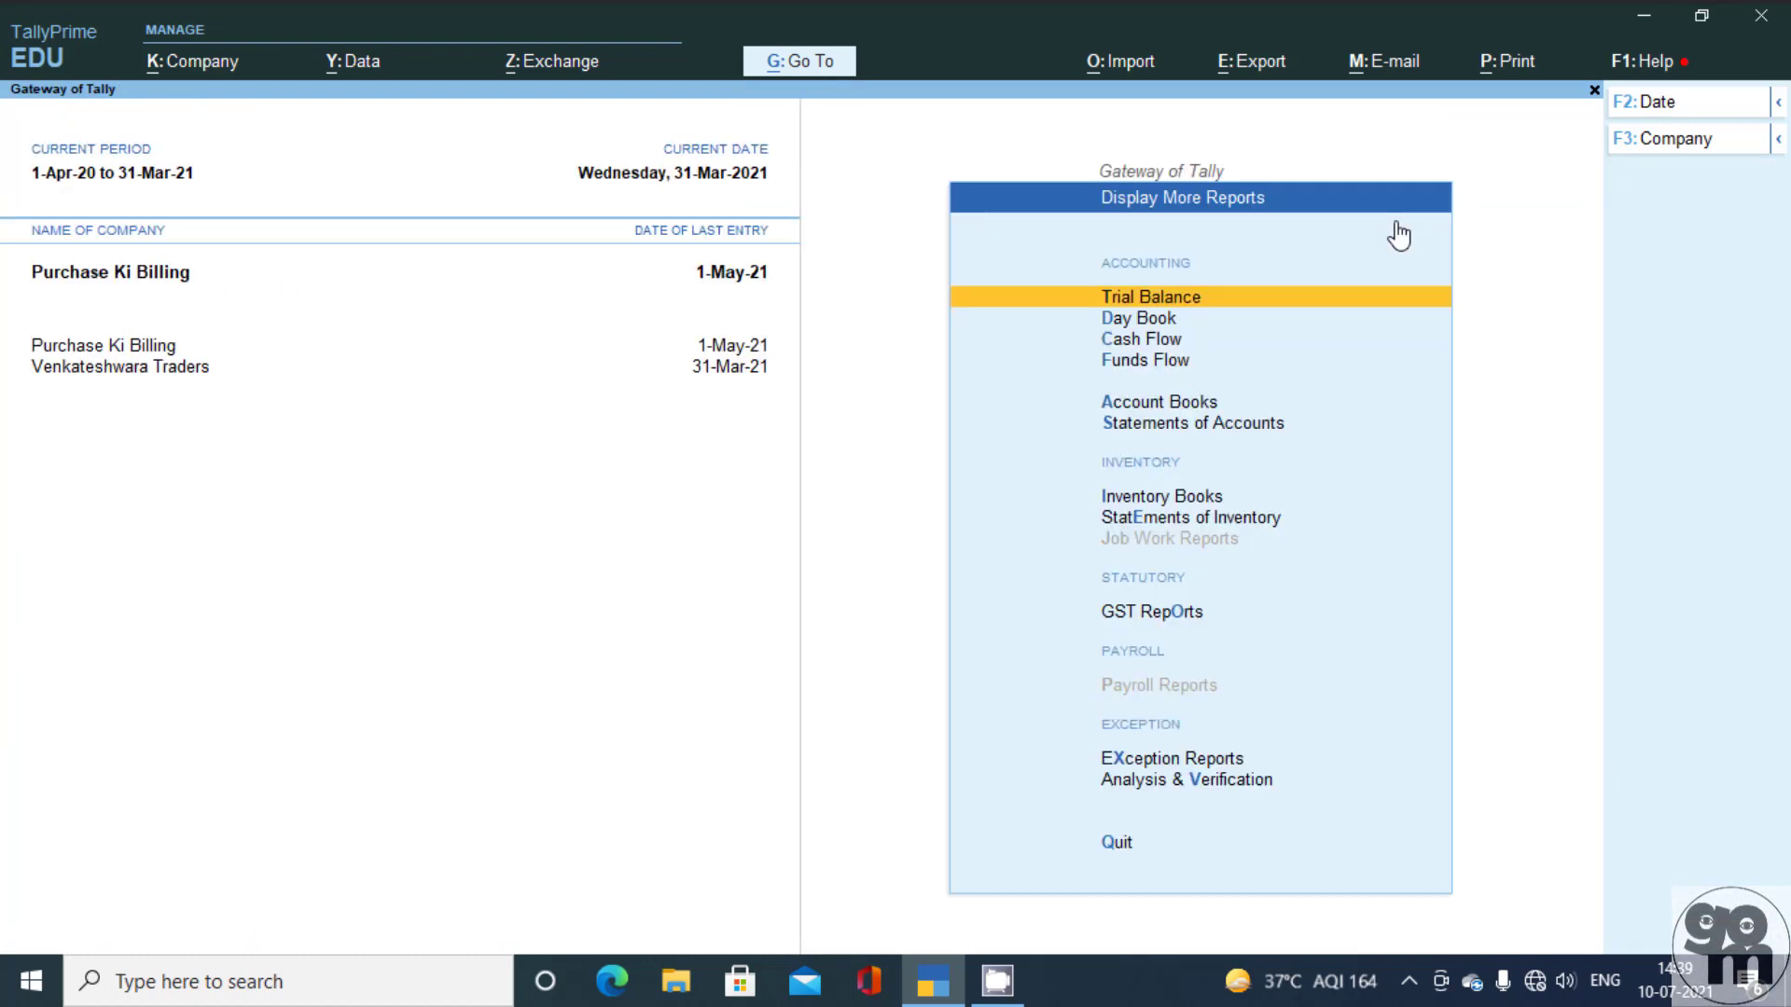
key("F3")
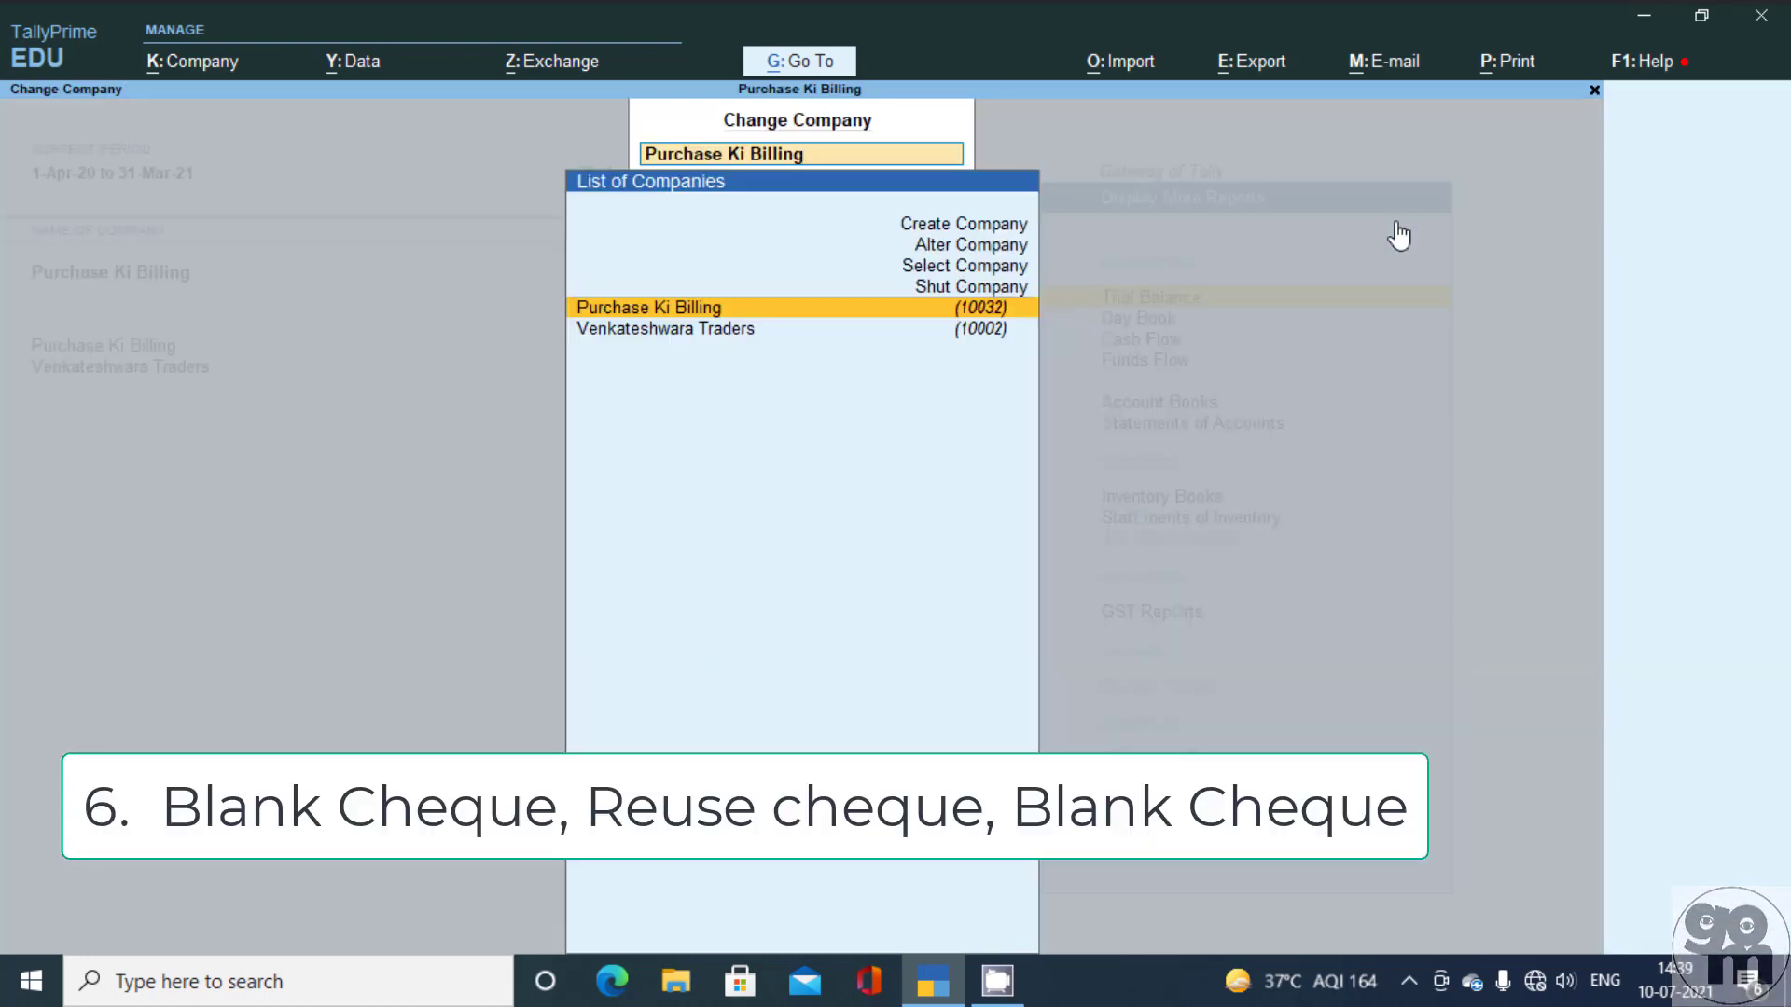
key("Down")
key("Return")
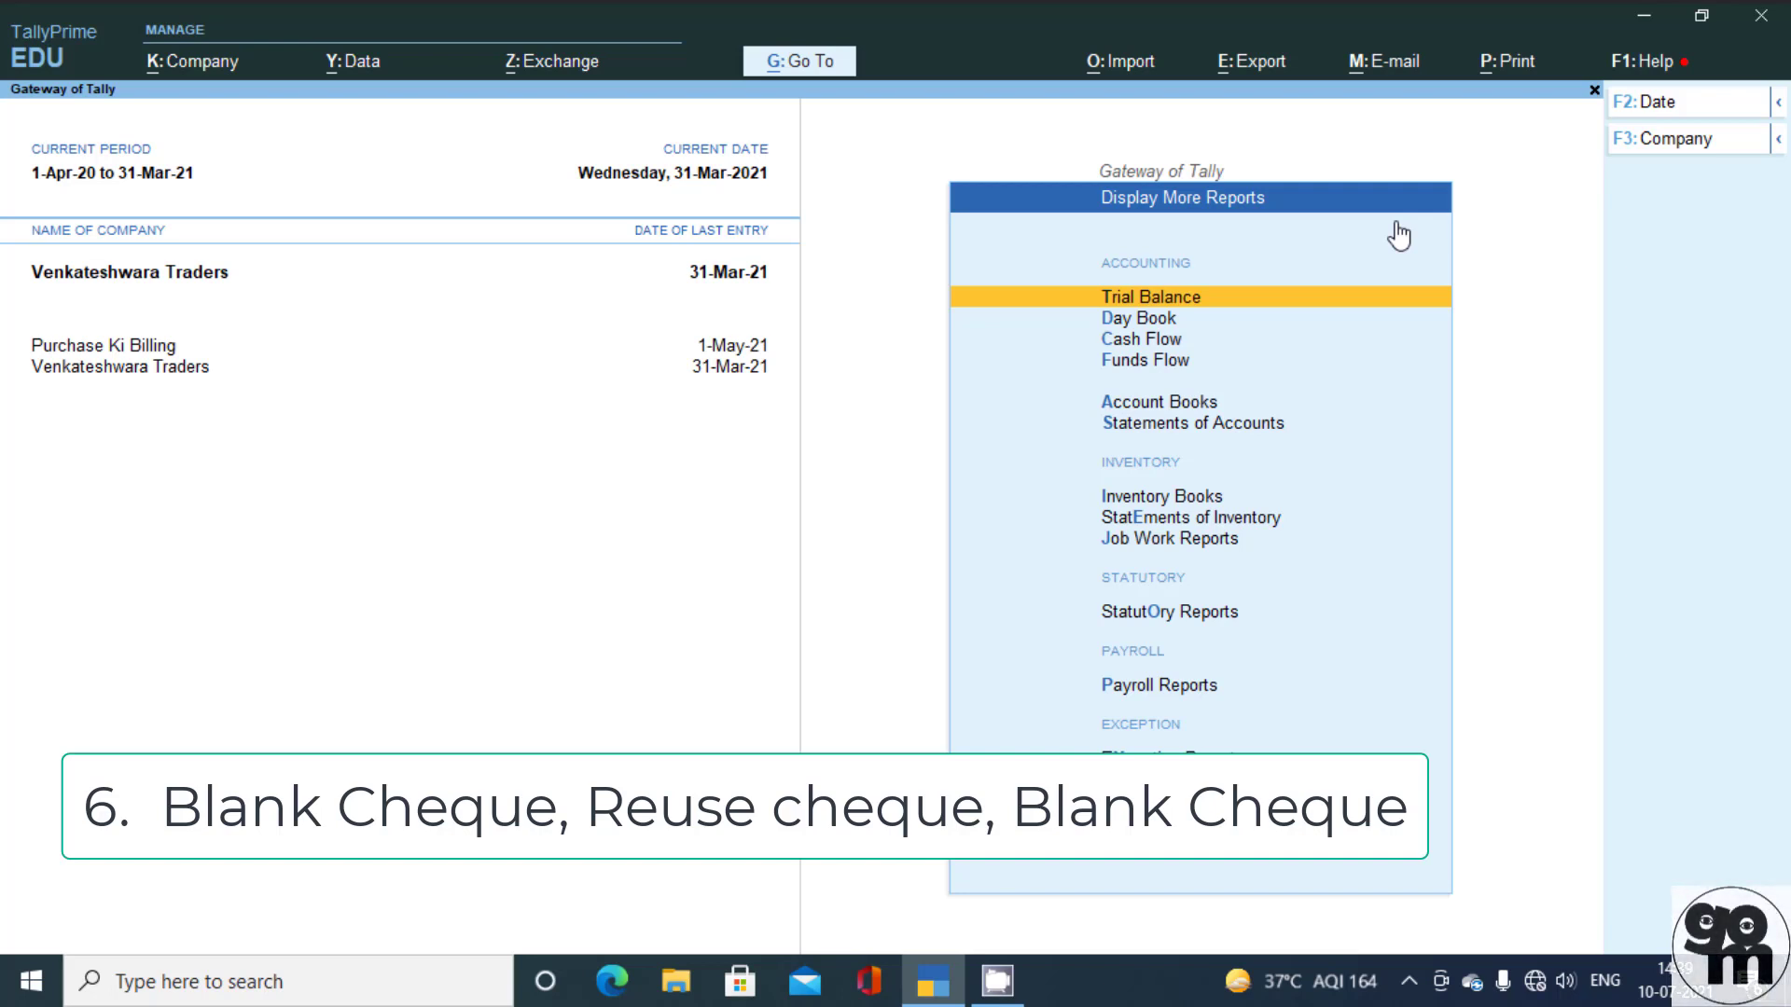
key("Escape")
key("ctrl+F3")
key("Up")
key("Return")
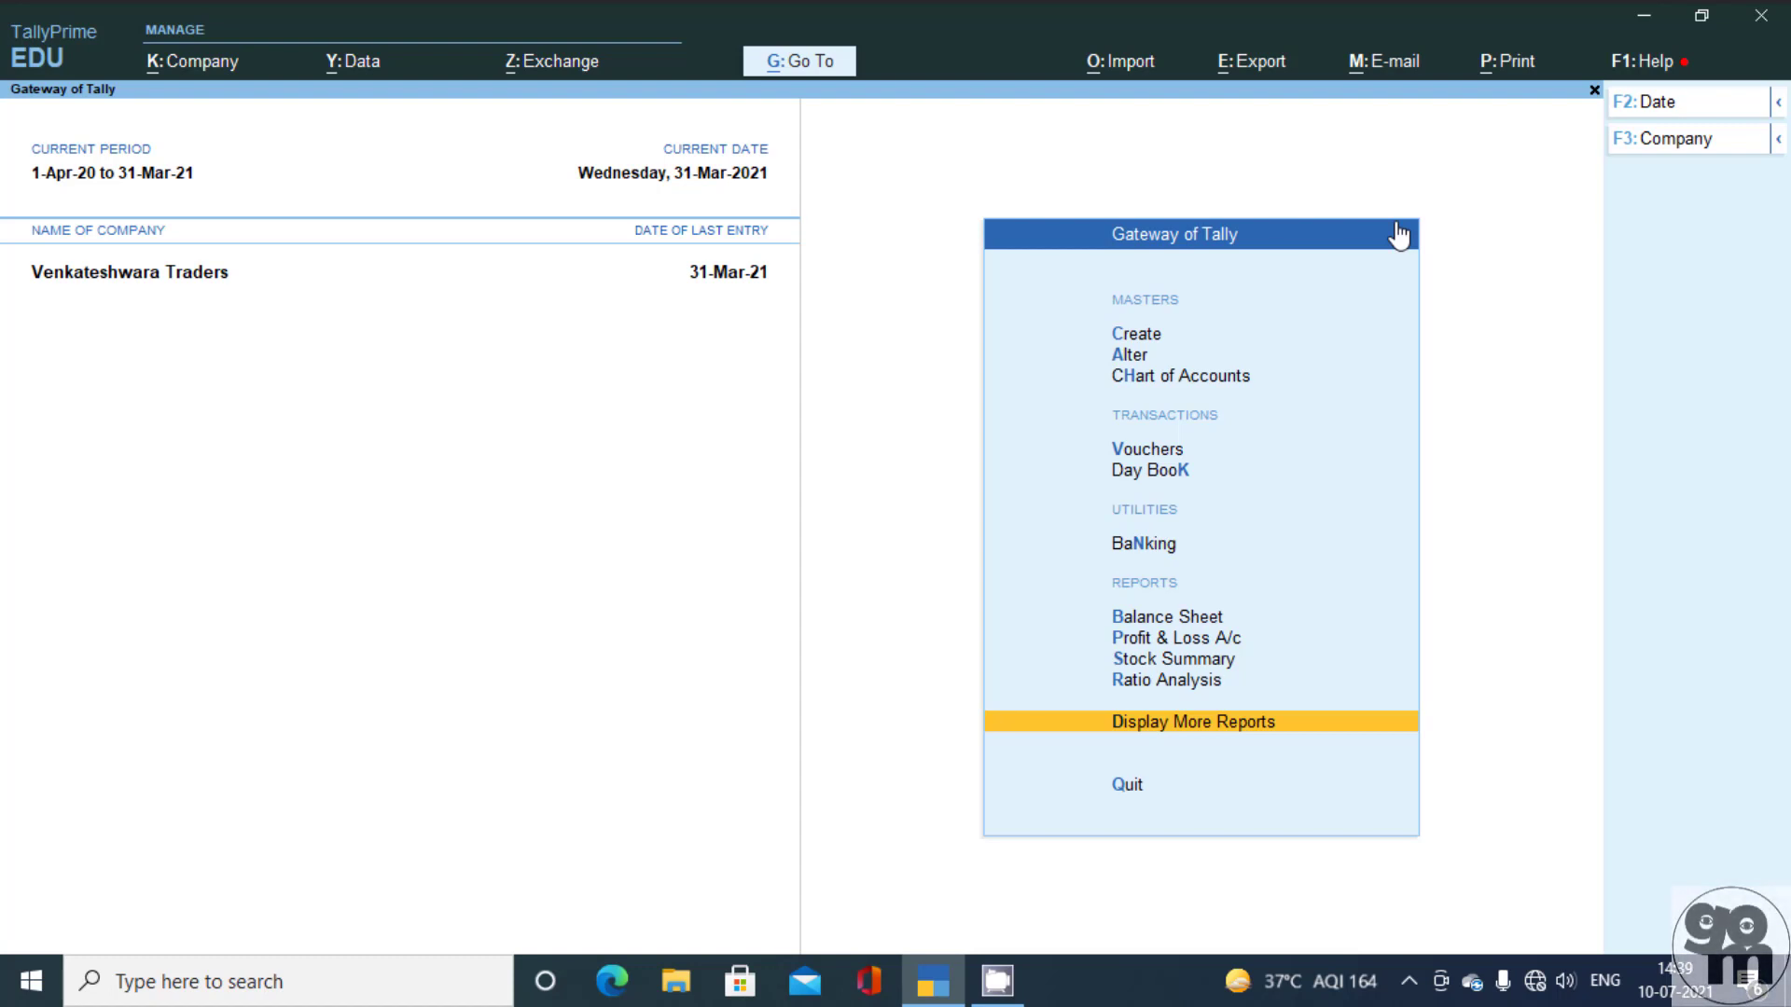
key("Up")
key("Up")
key("Up")
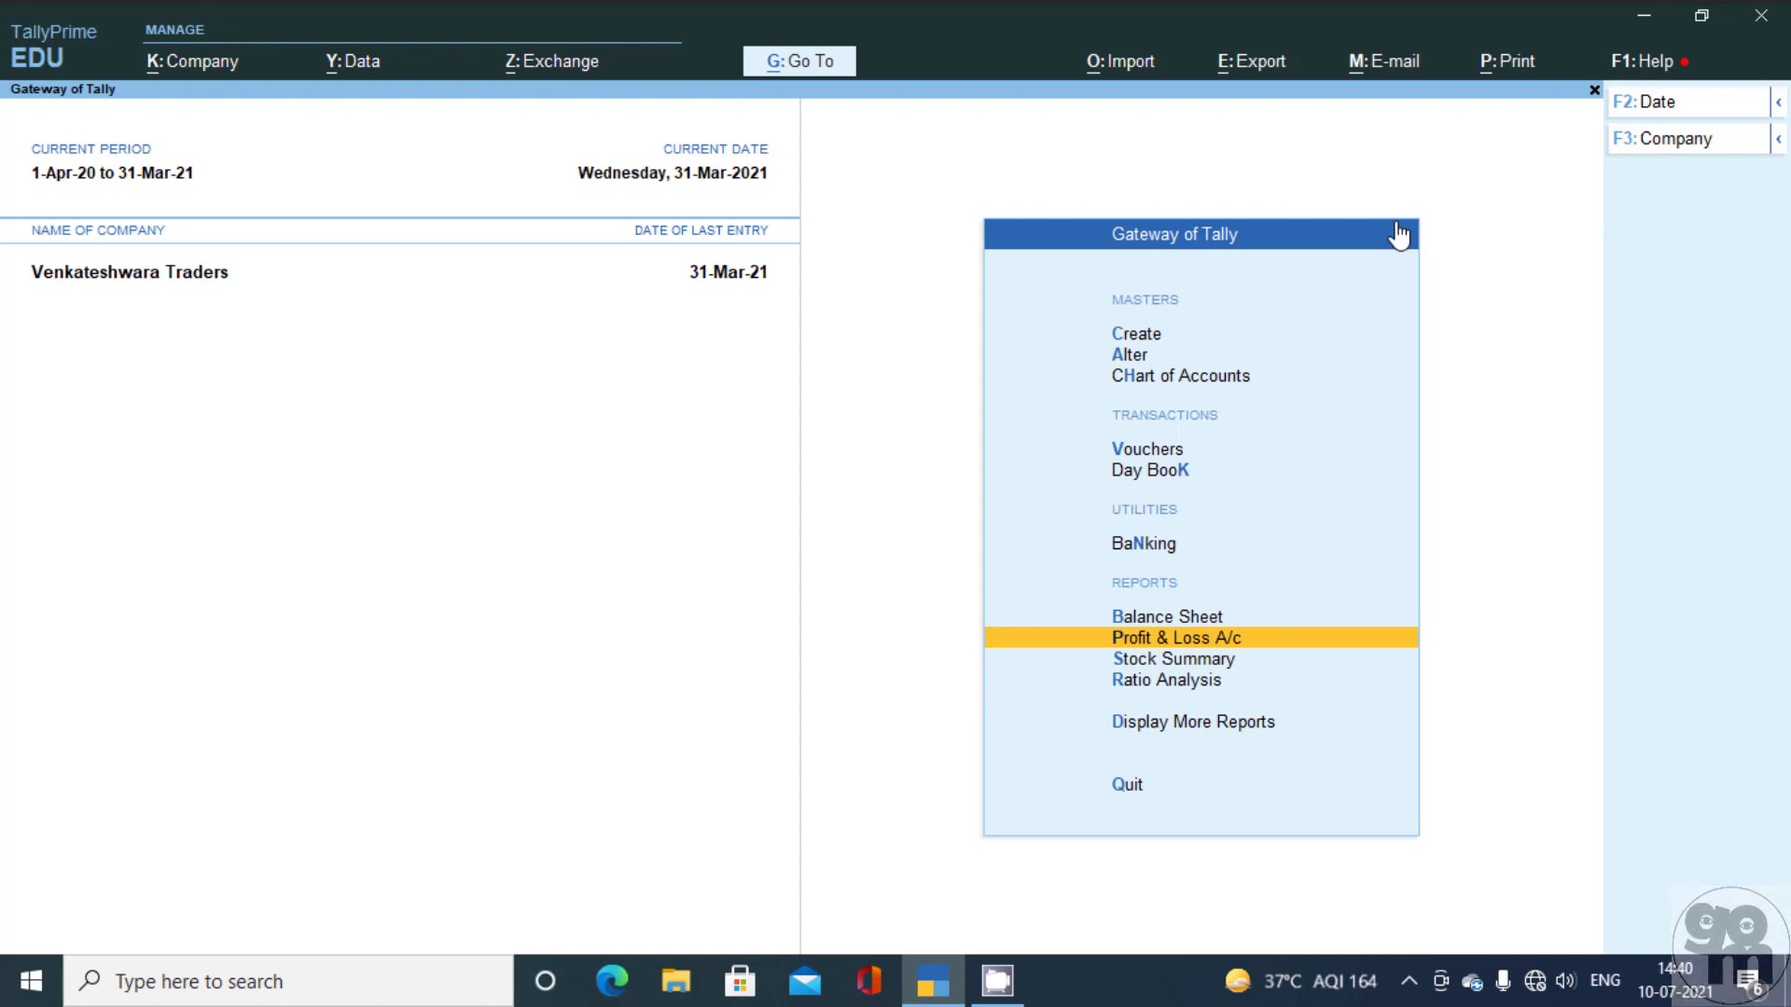
key("Up")
key("Up")
key("Return")
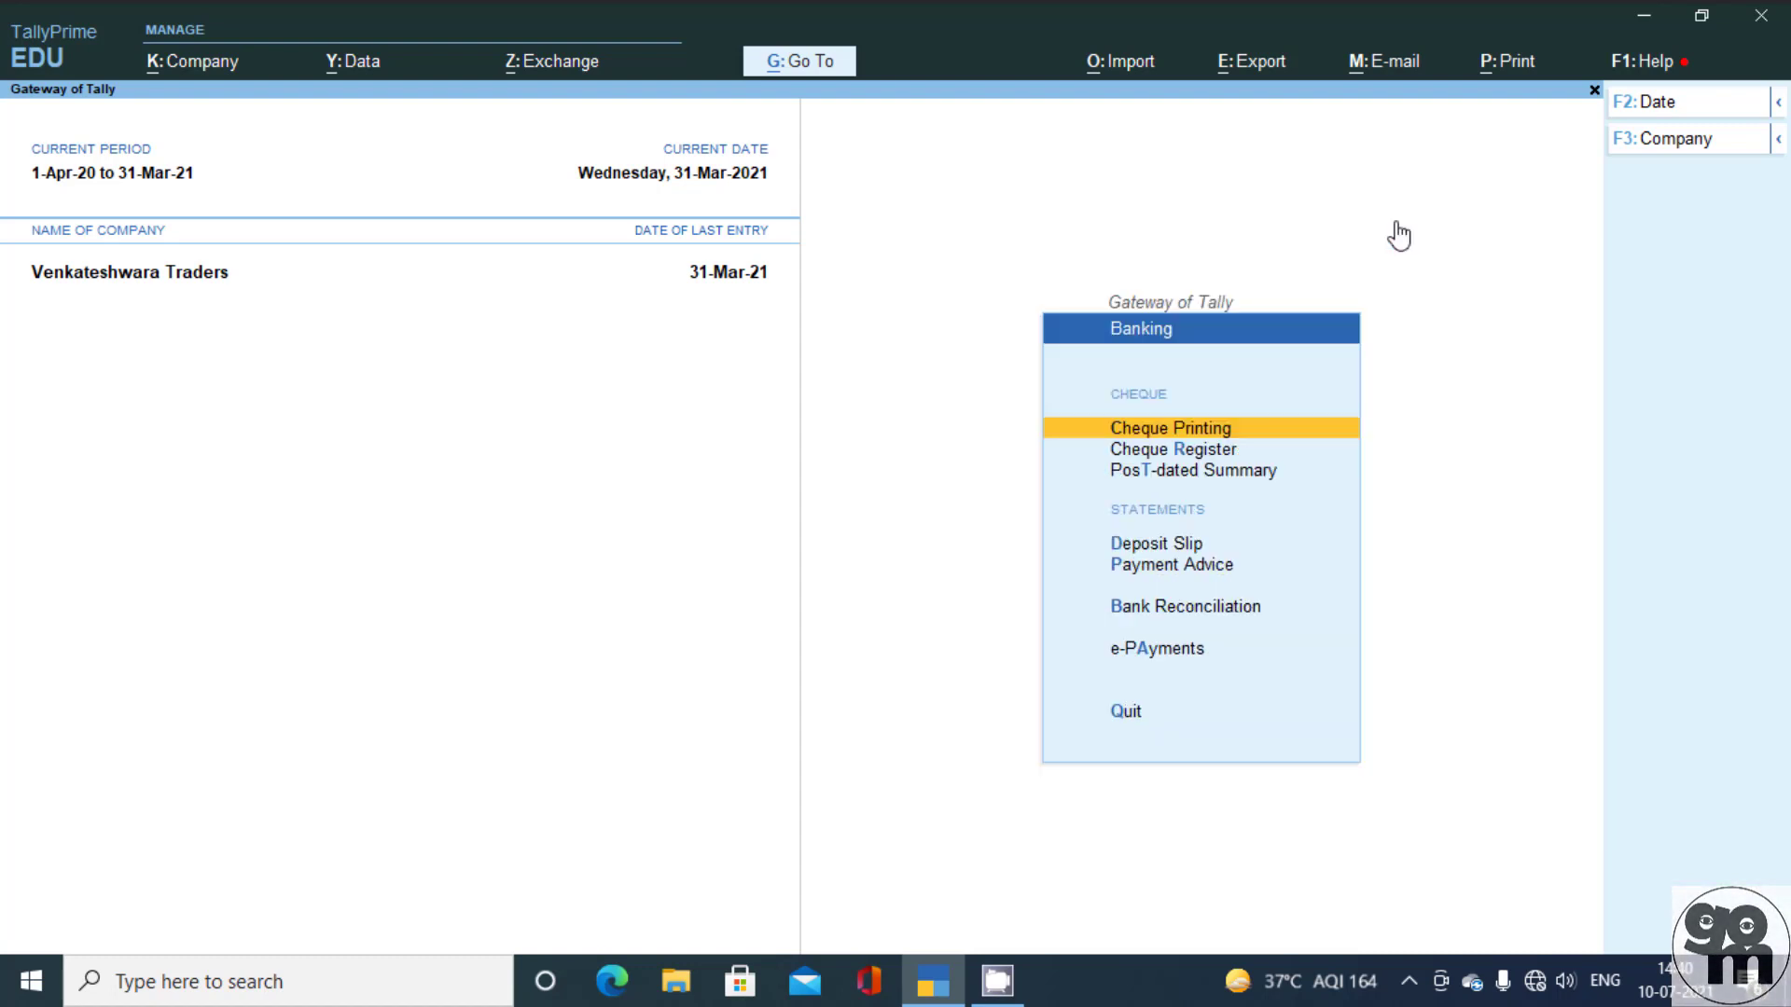
key("Down")
key("Return")
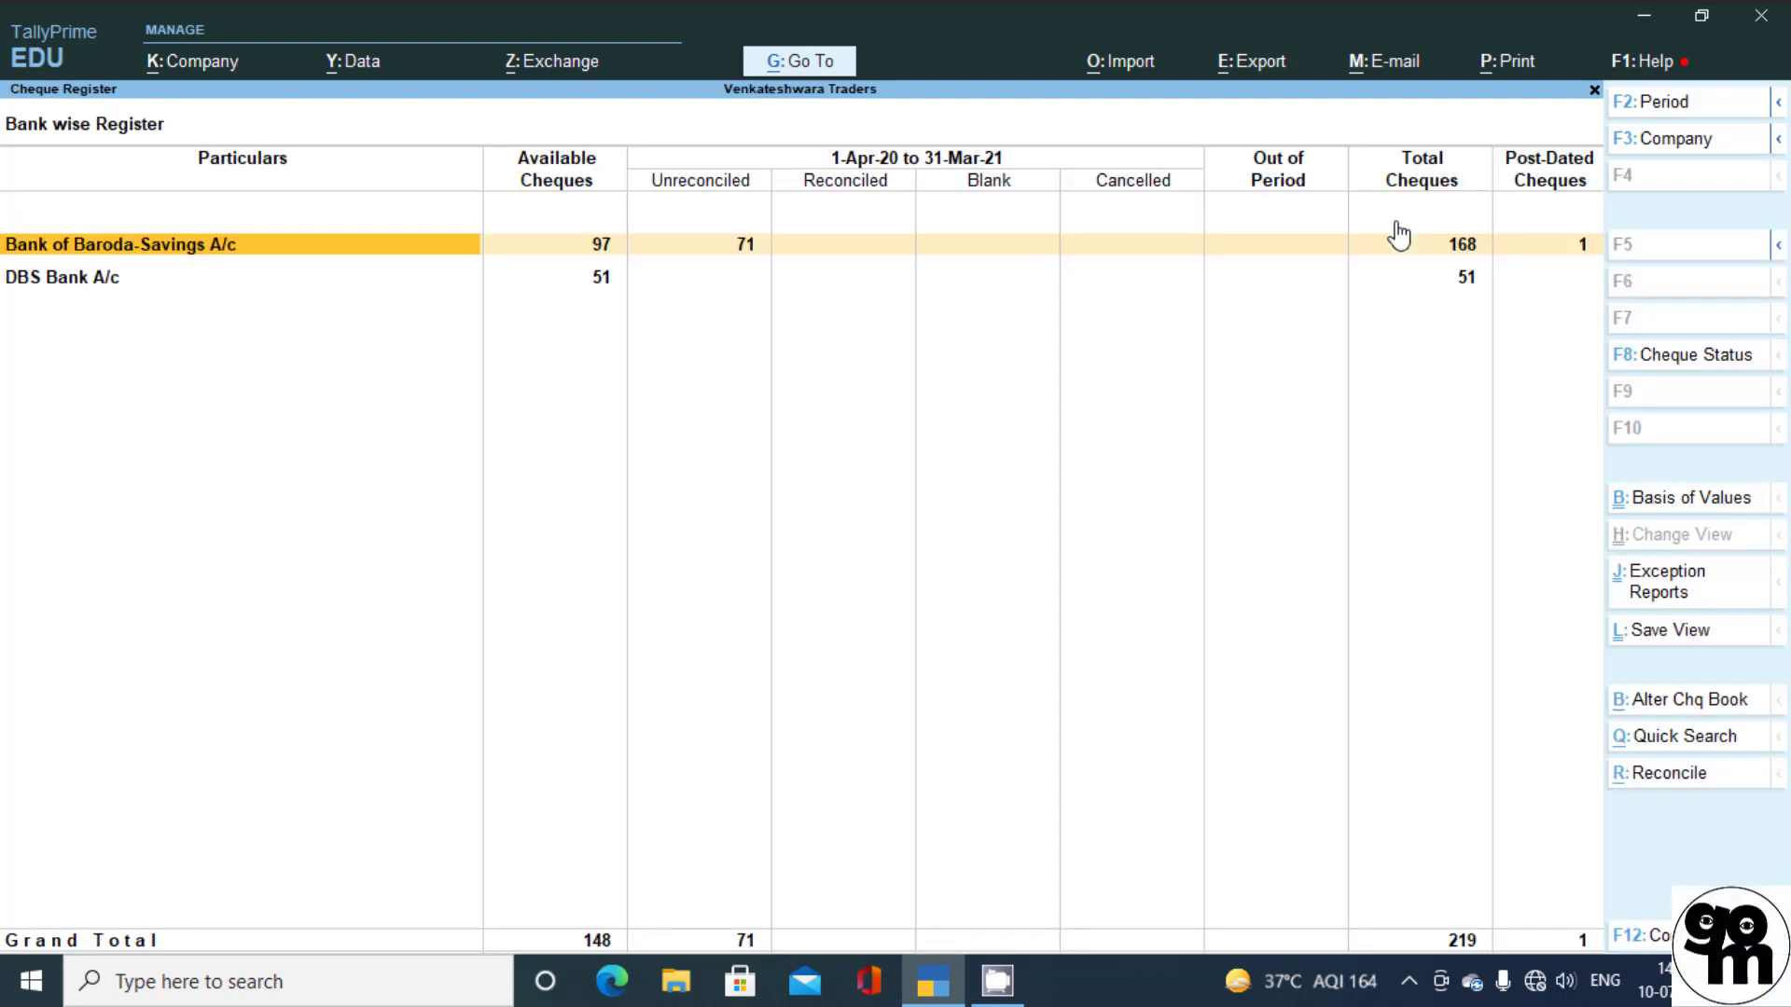
key("Return")
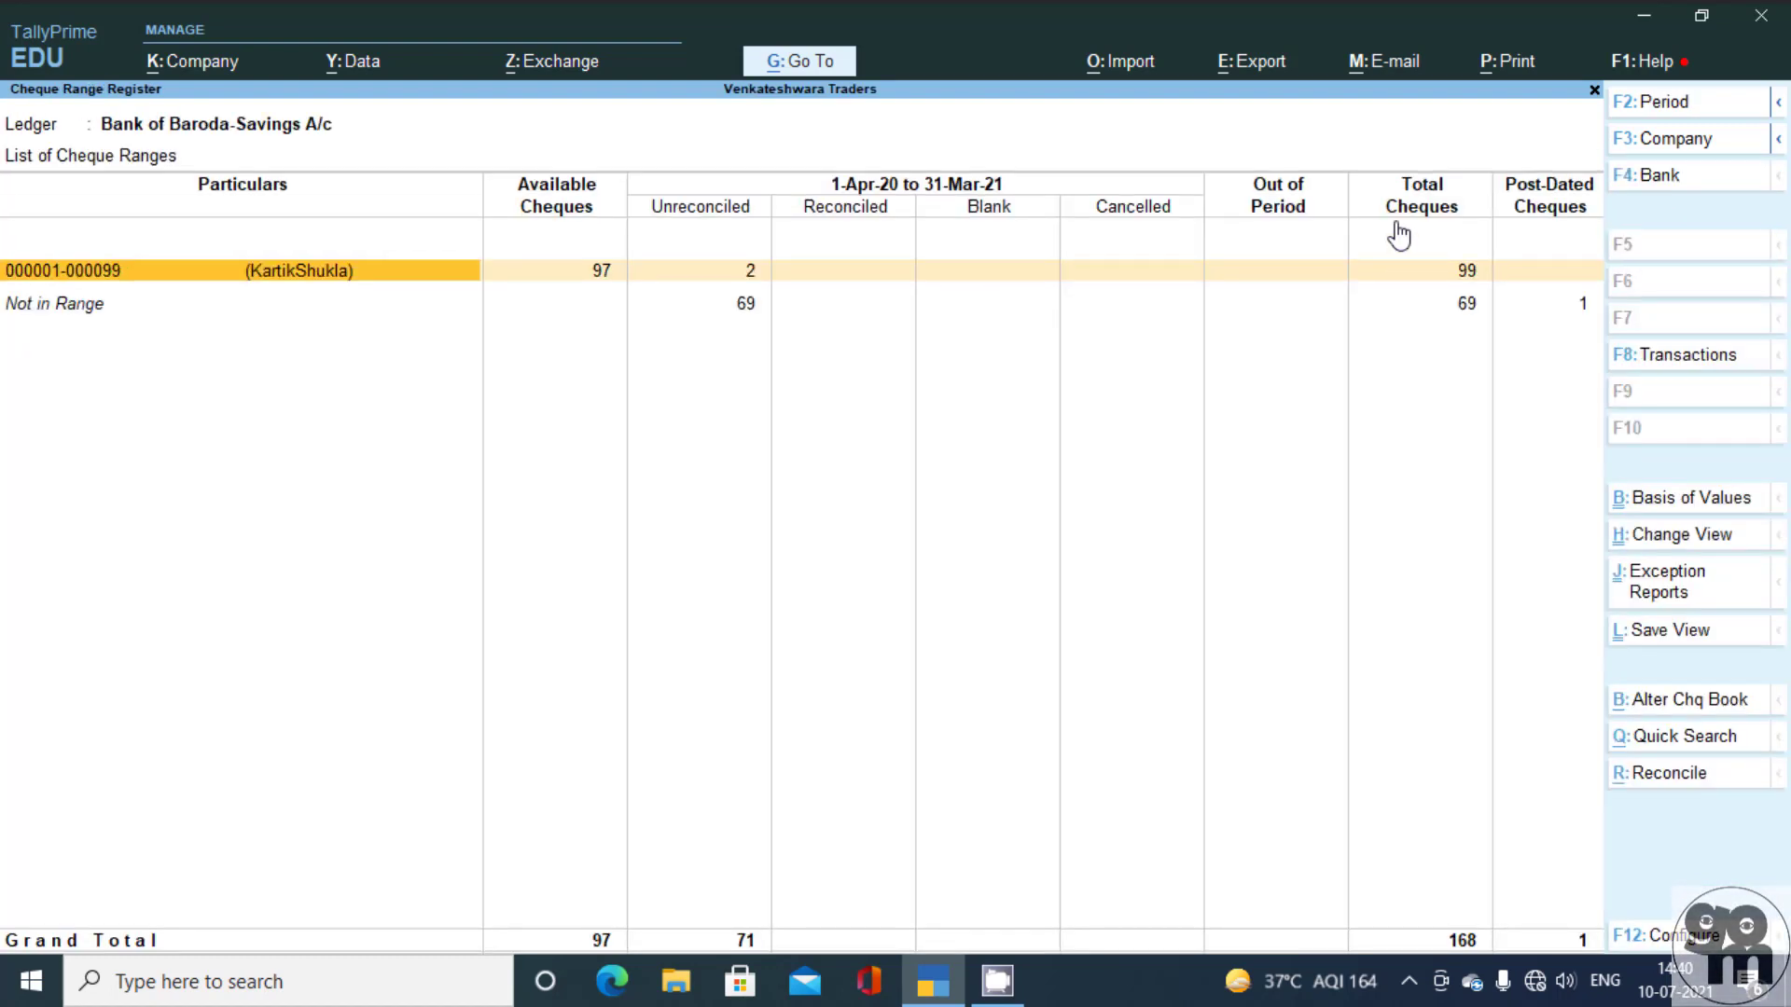
key("Return")
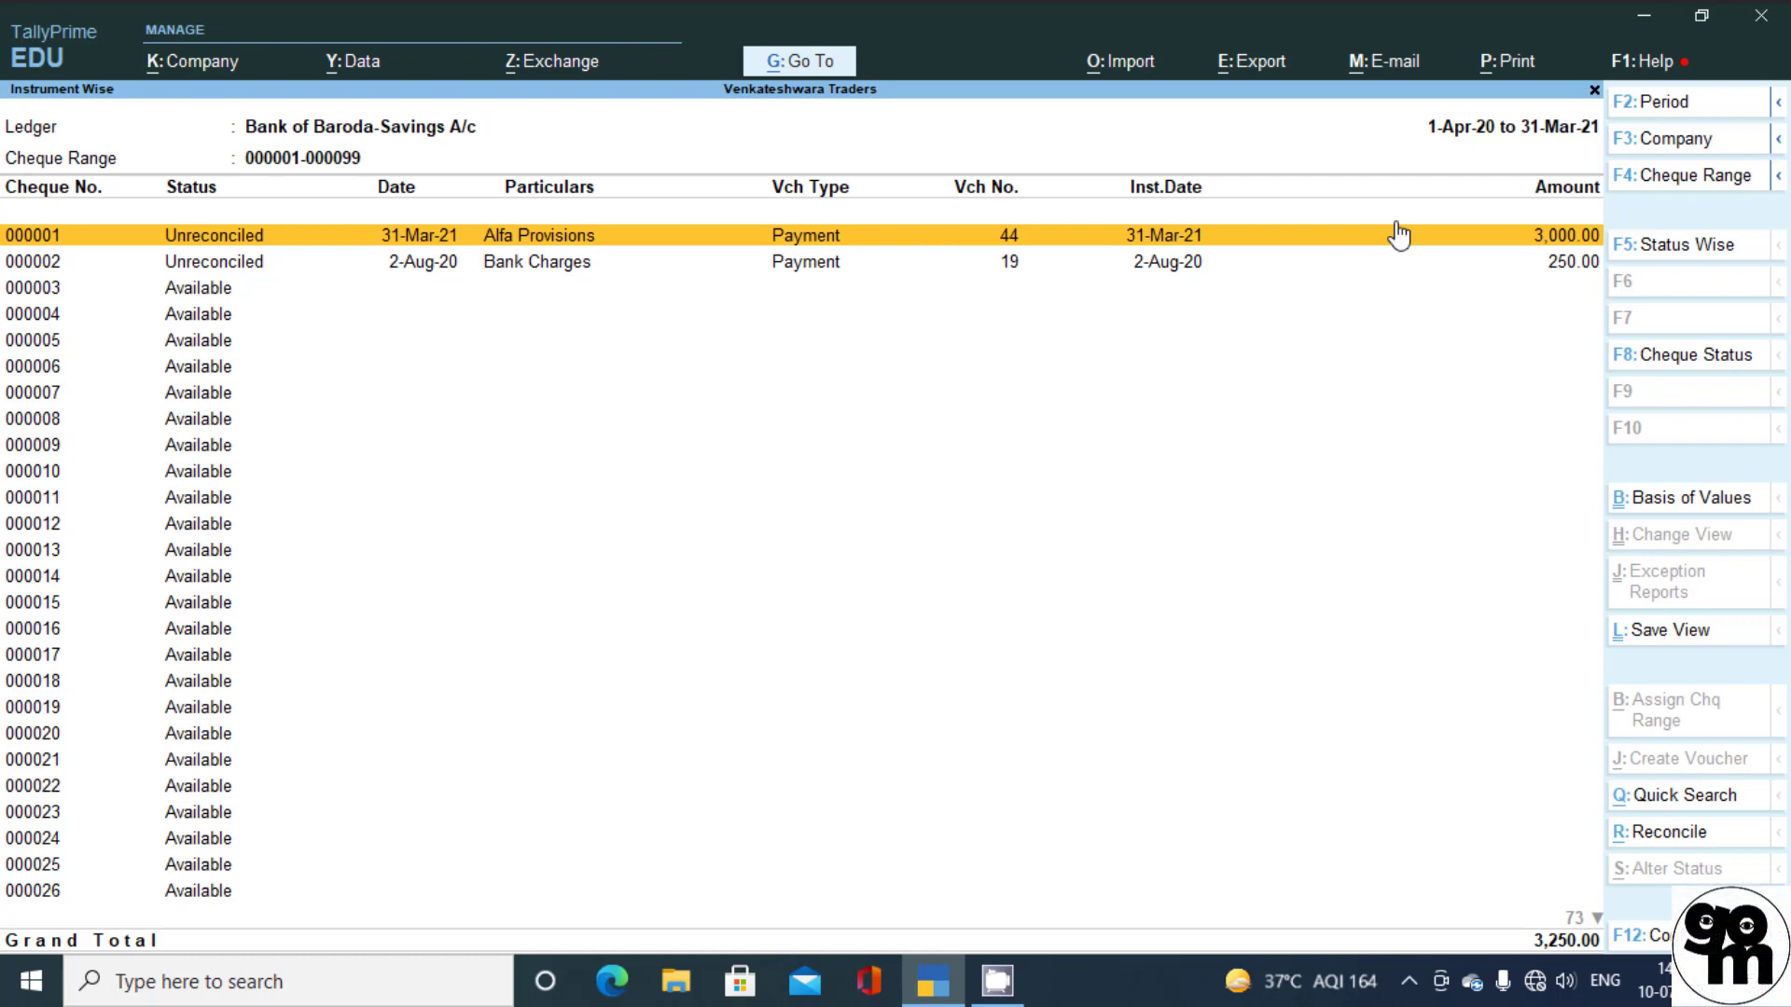
- Save the report as "Instrument Wise - My View" for All Companies, without the selected period
key("ctrl+l")
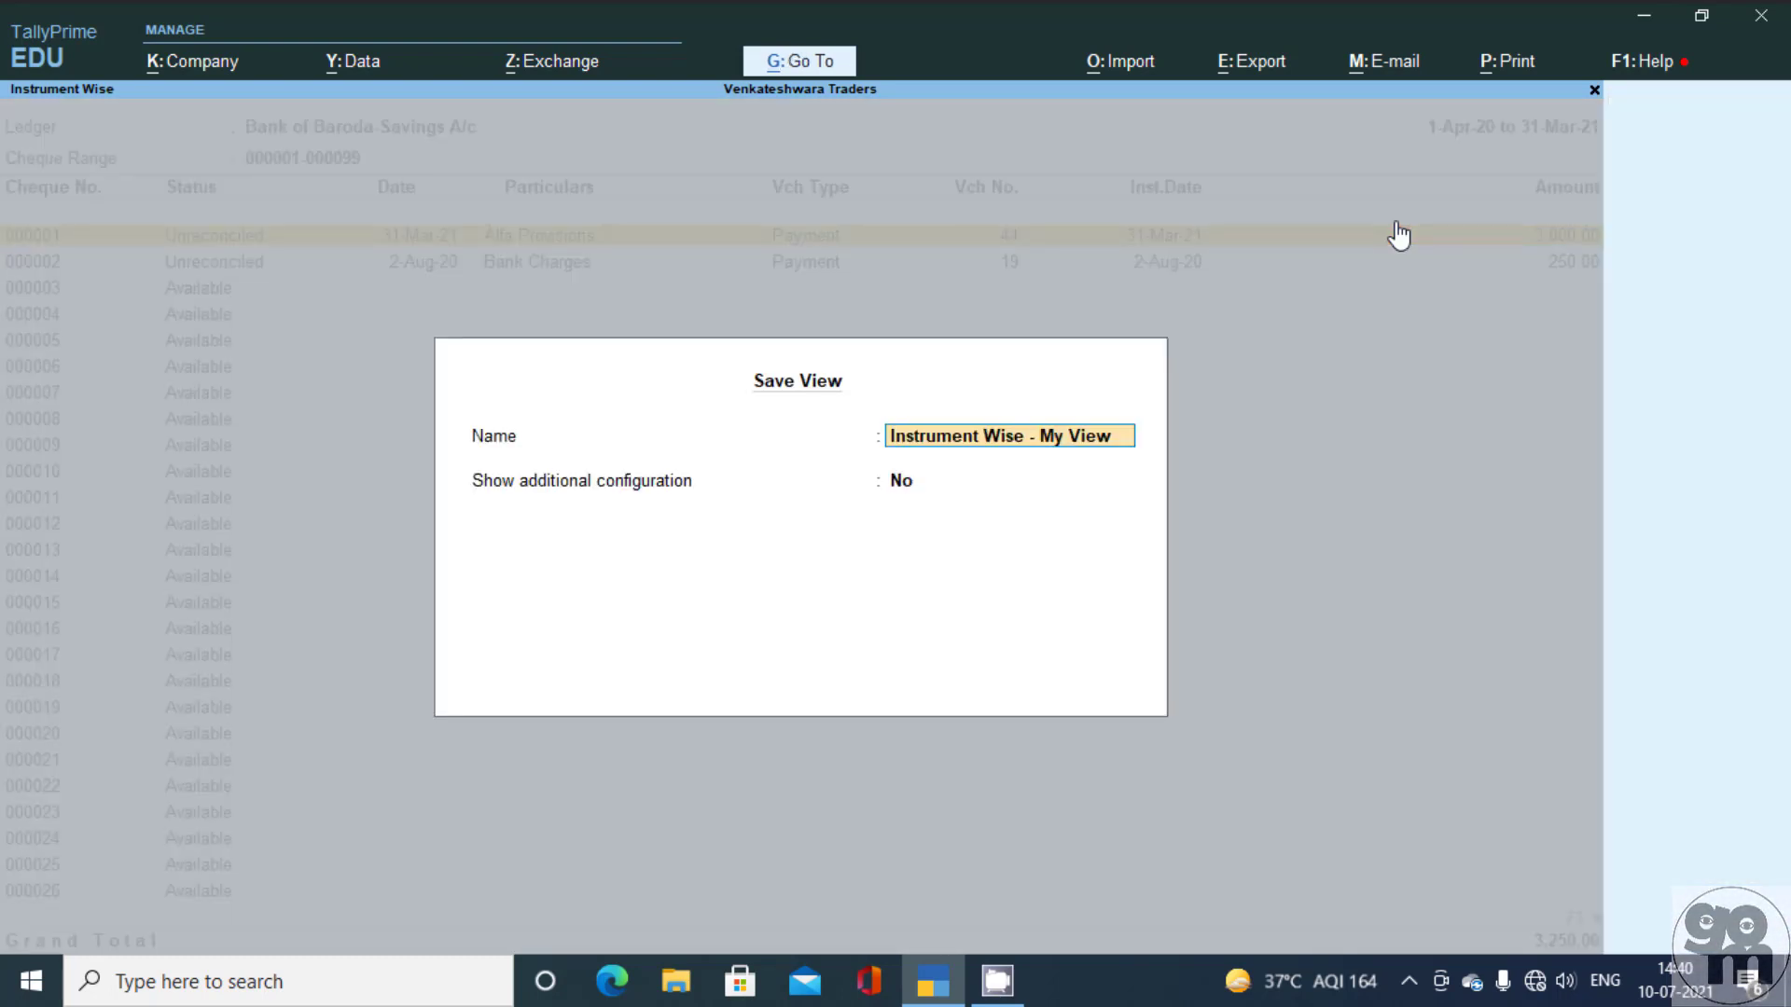
key("Return")
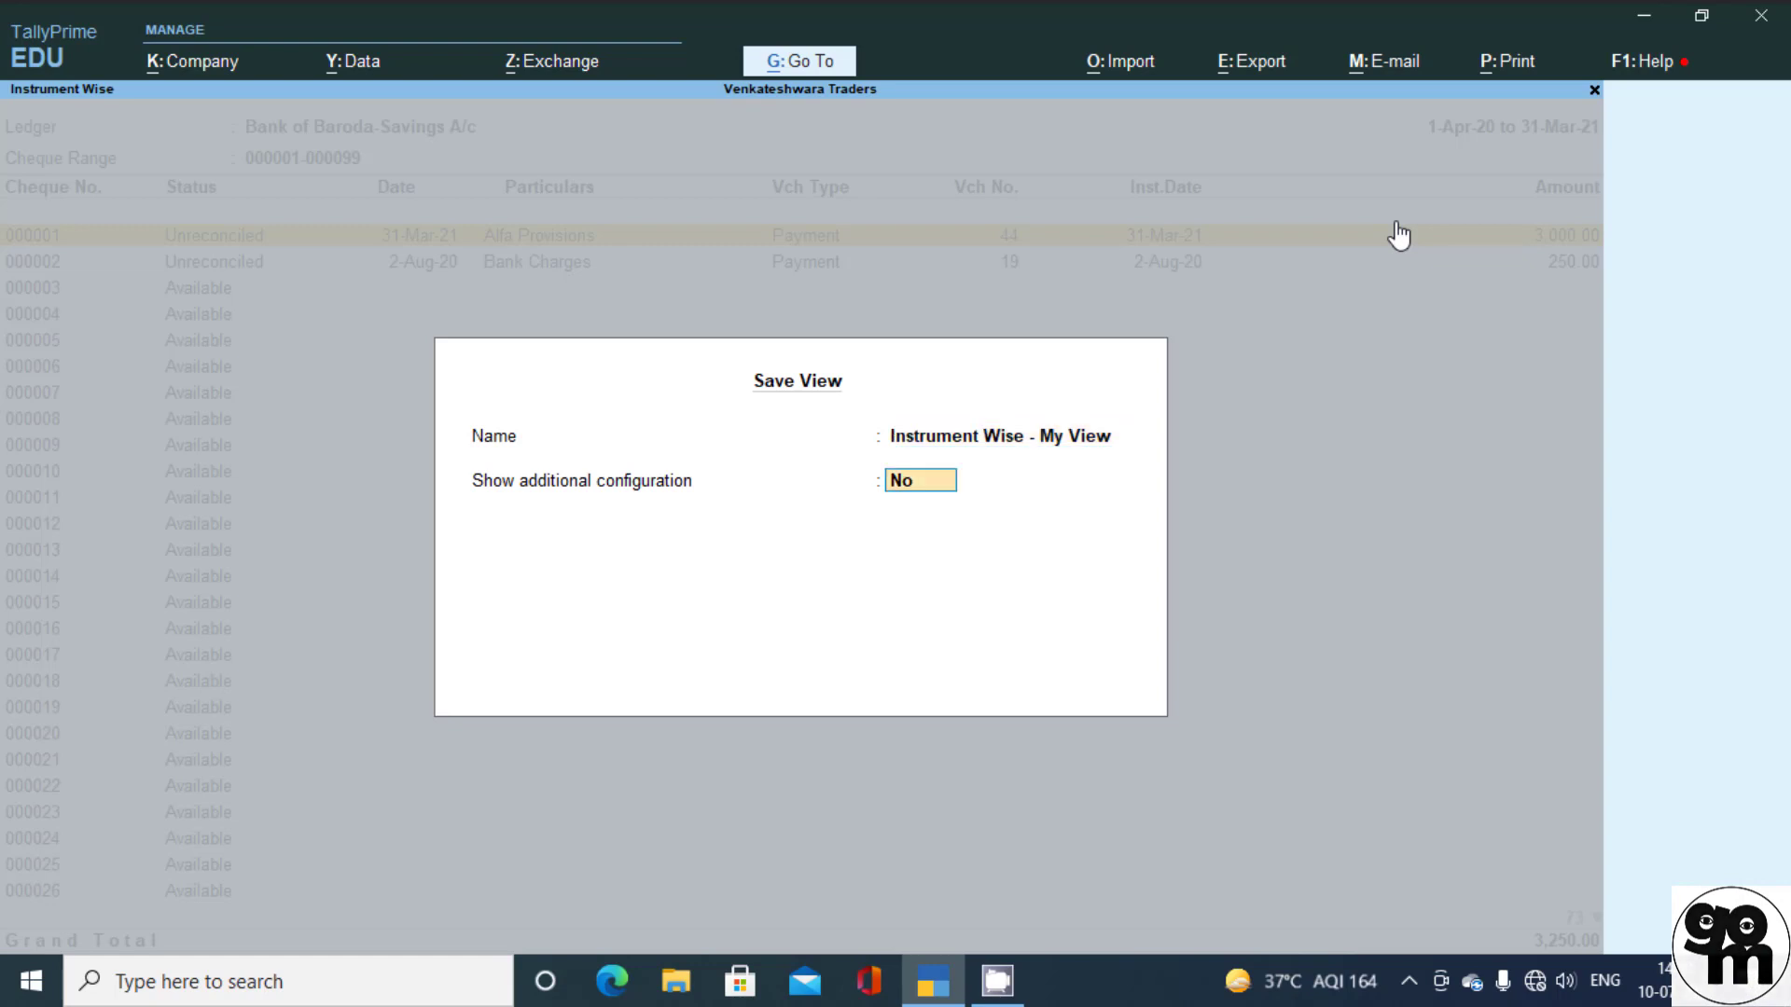
type("y")
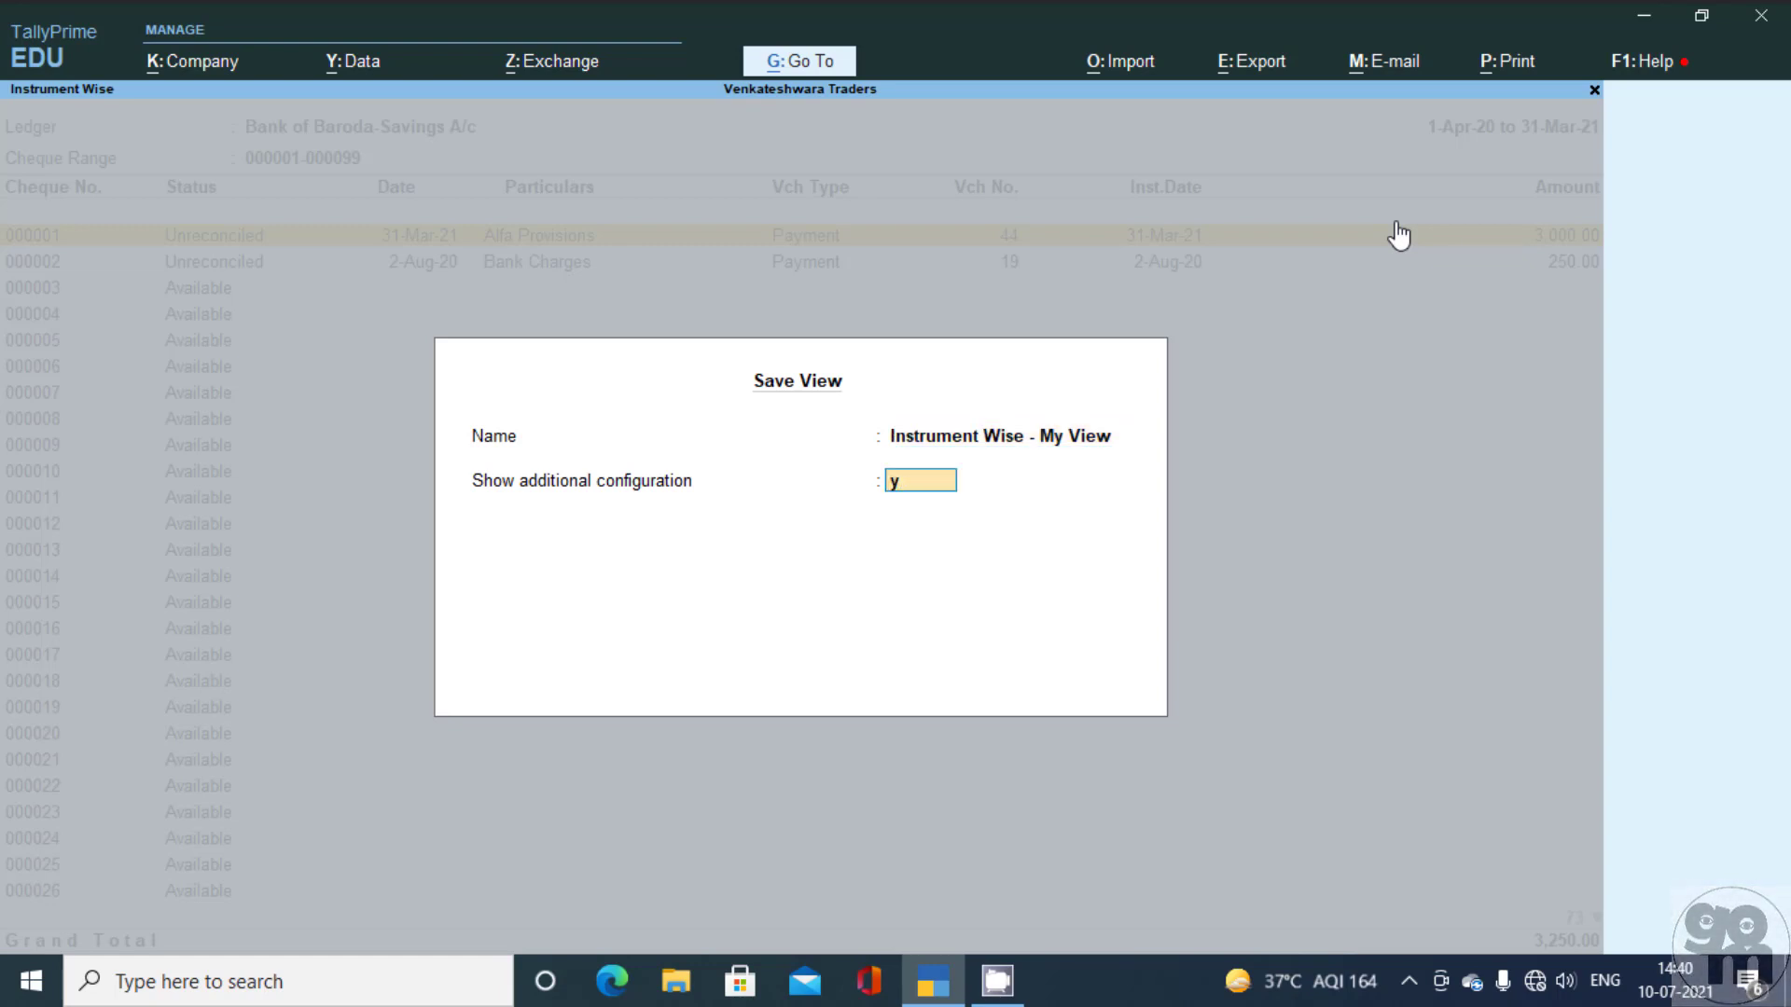
key("Return")
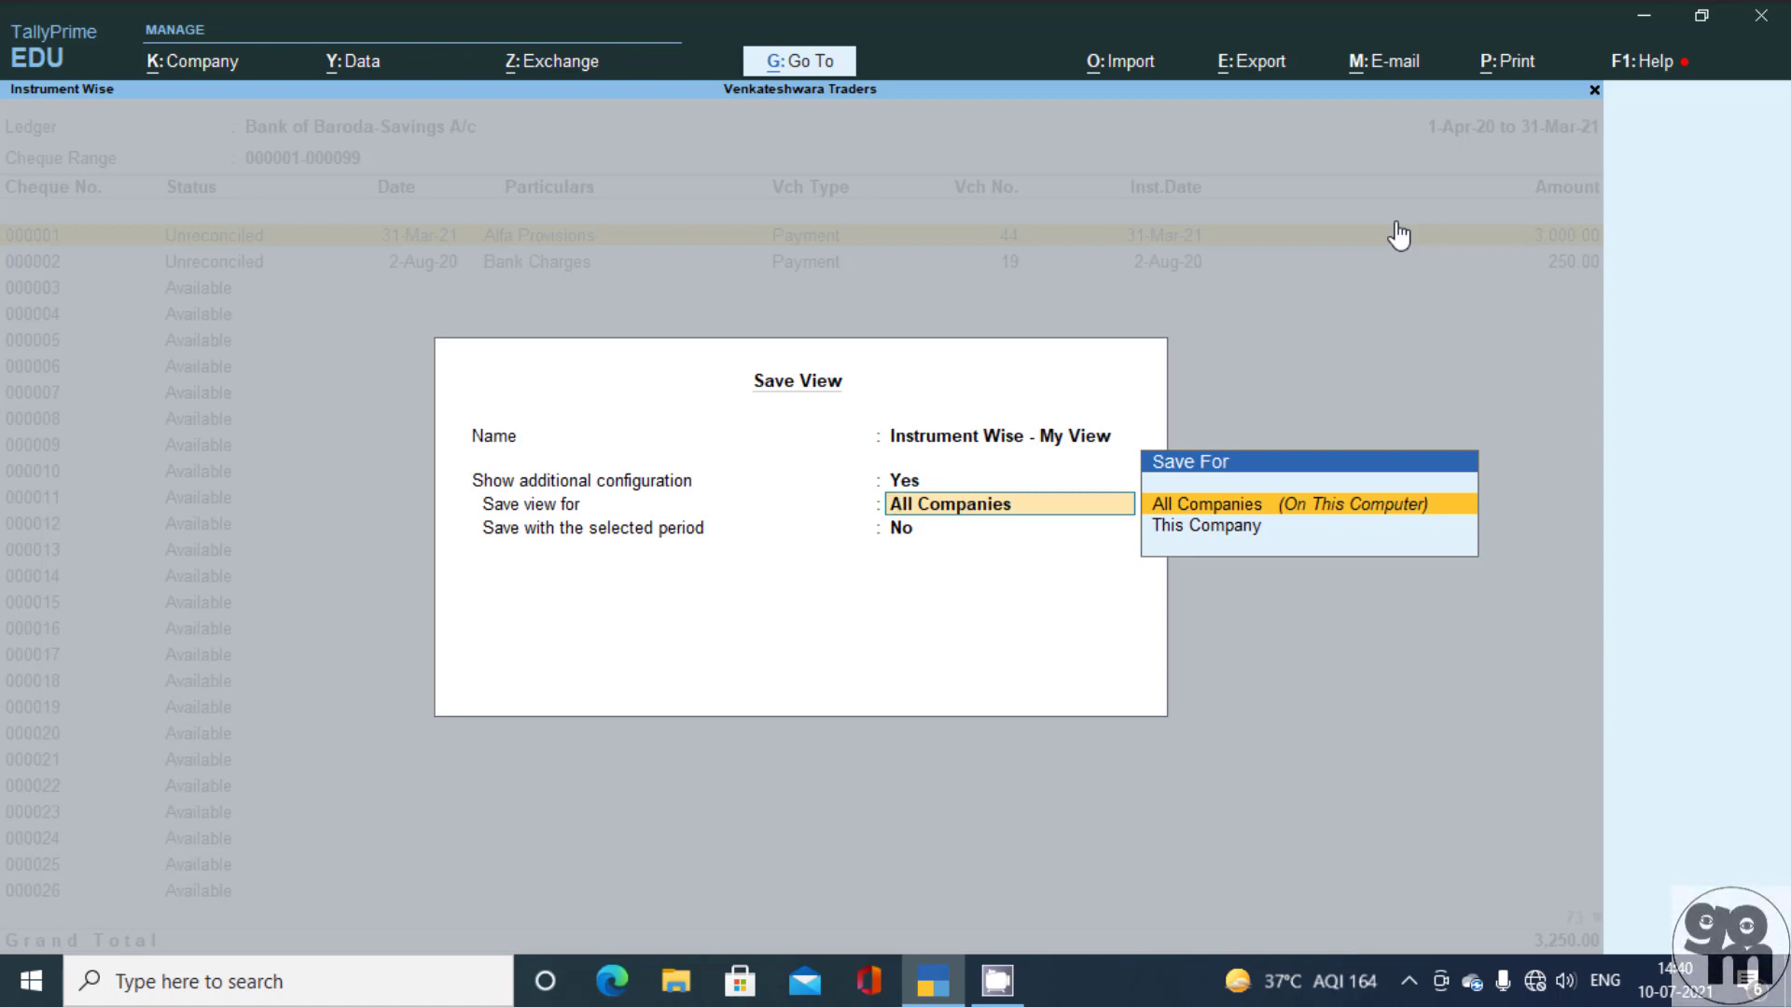
key("Return")
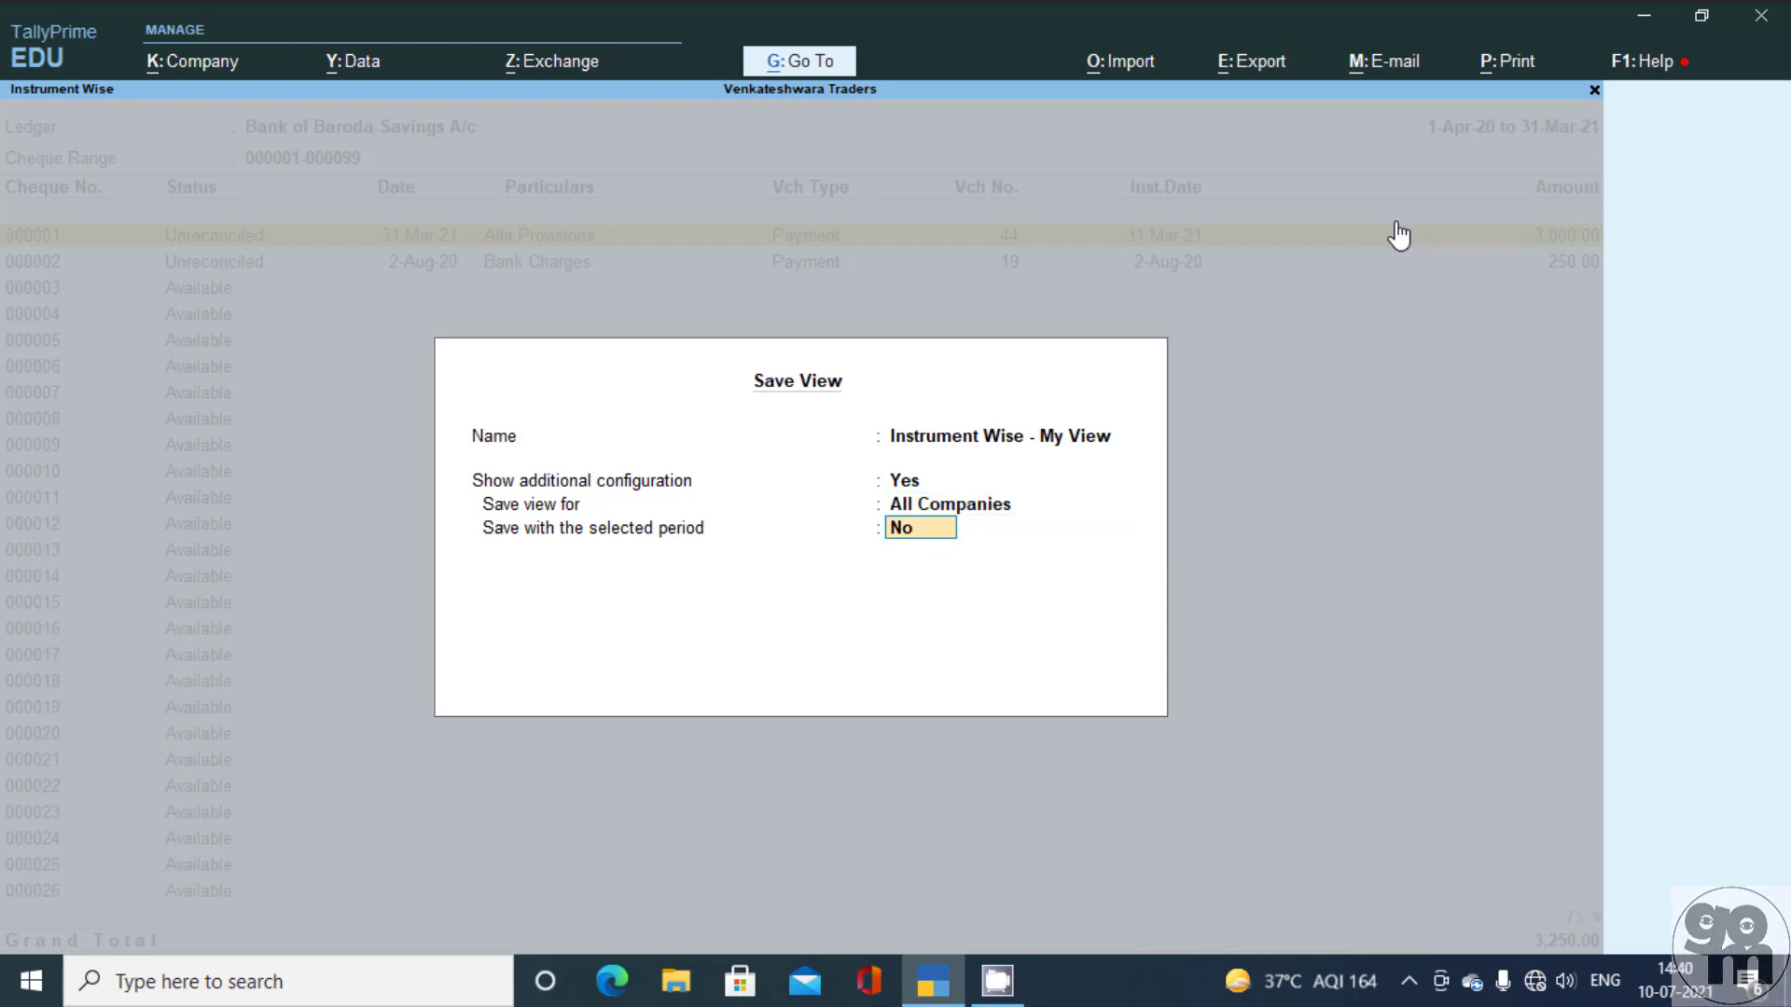
key("Return")
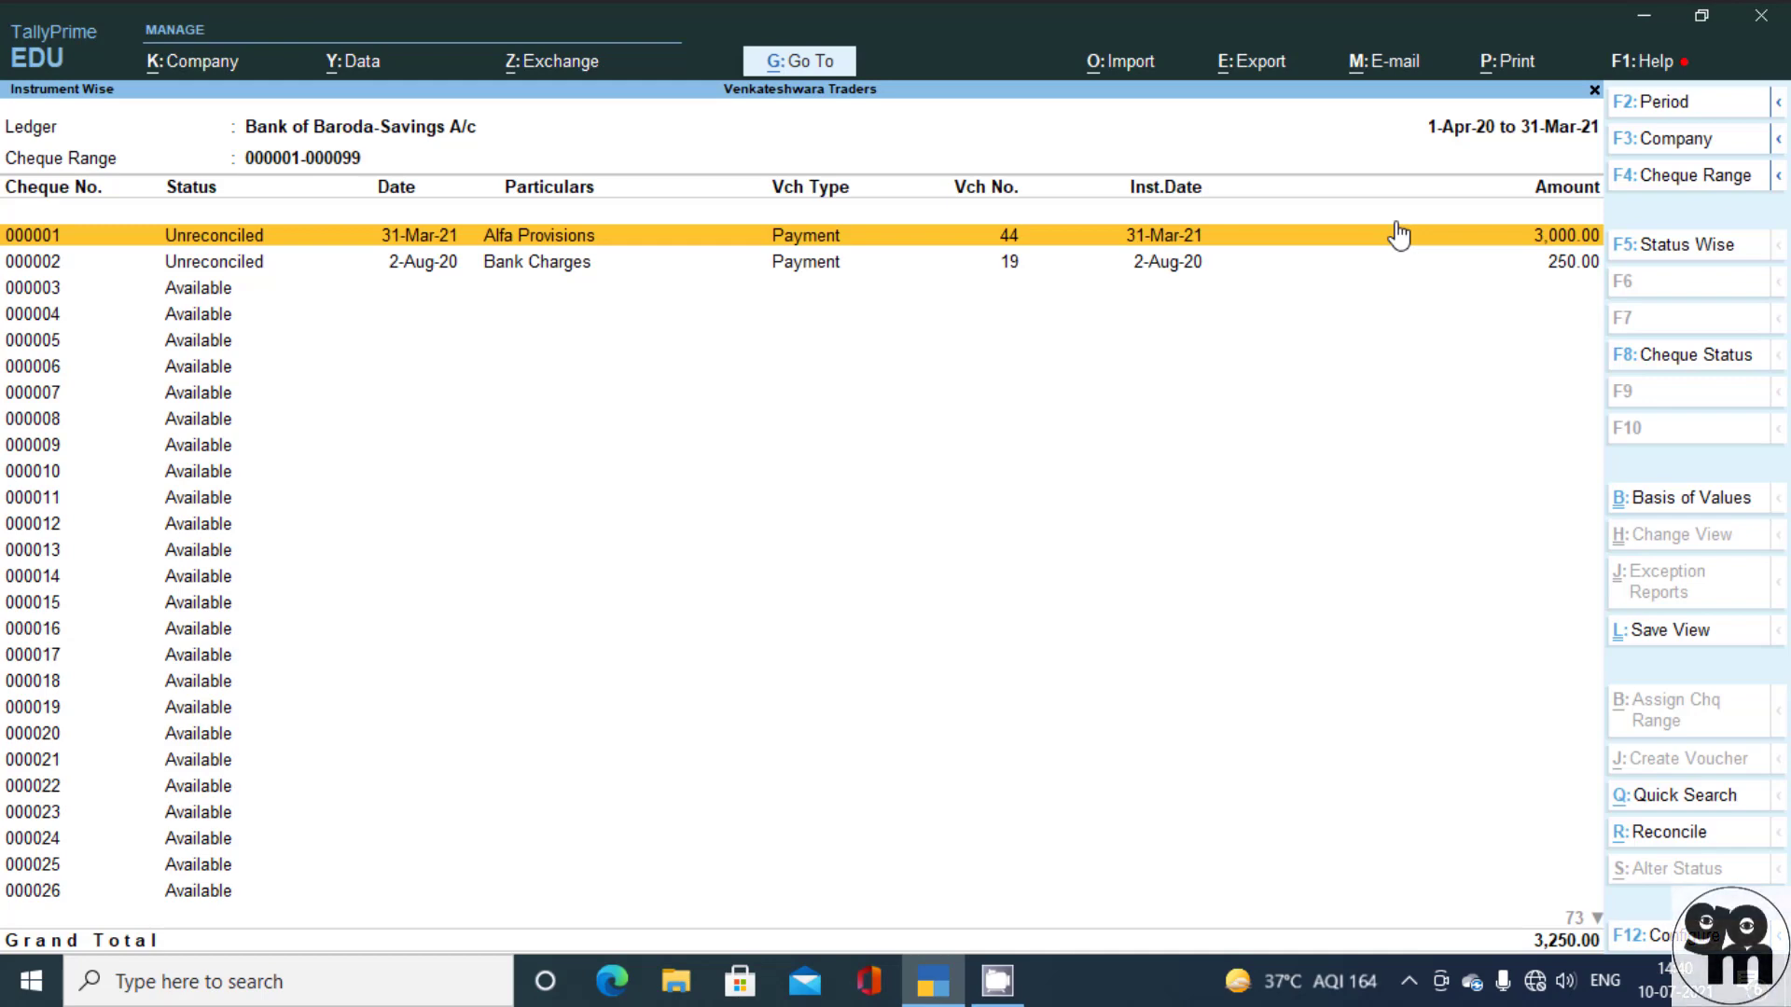
key("Escape")
key("Escape")
key("Escape")
key("Escape")
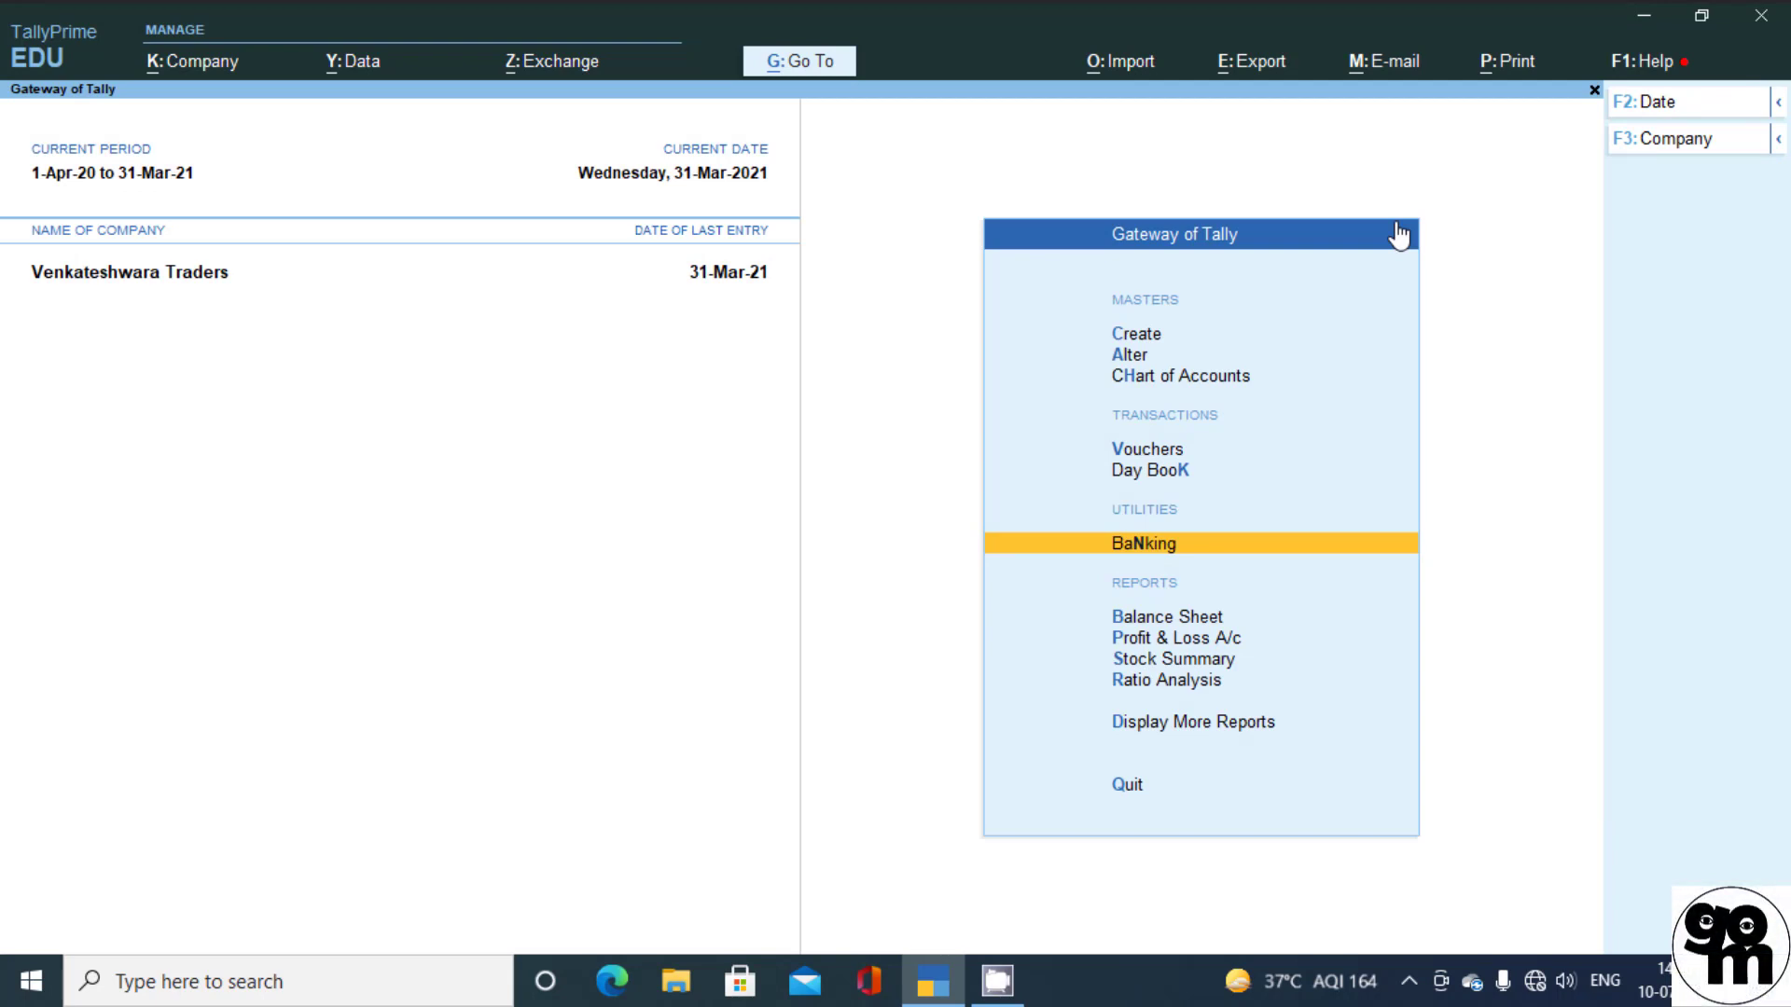
key("Return")
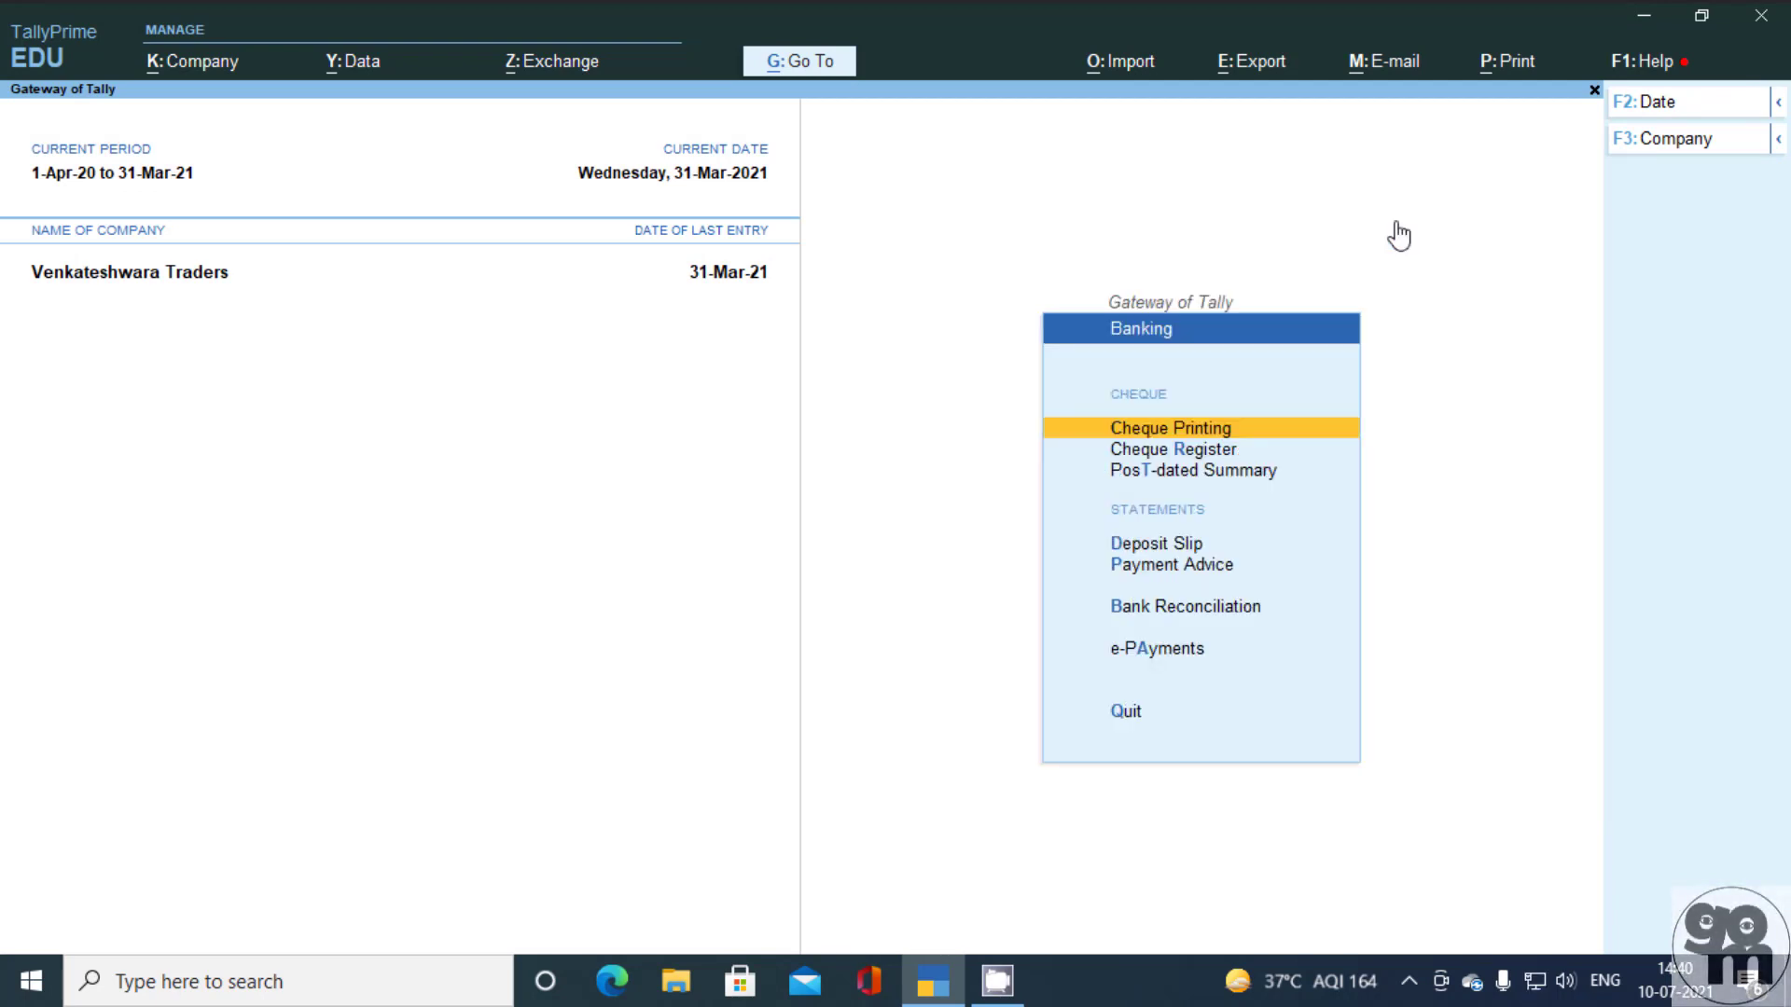
key("Down")
key("Return")
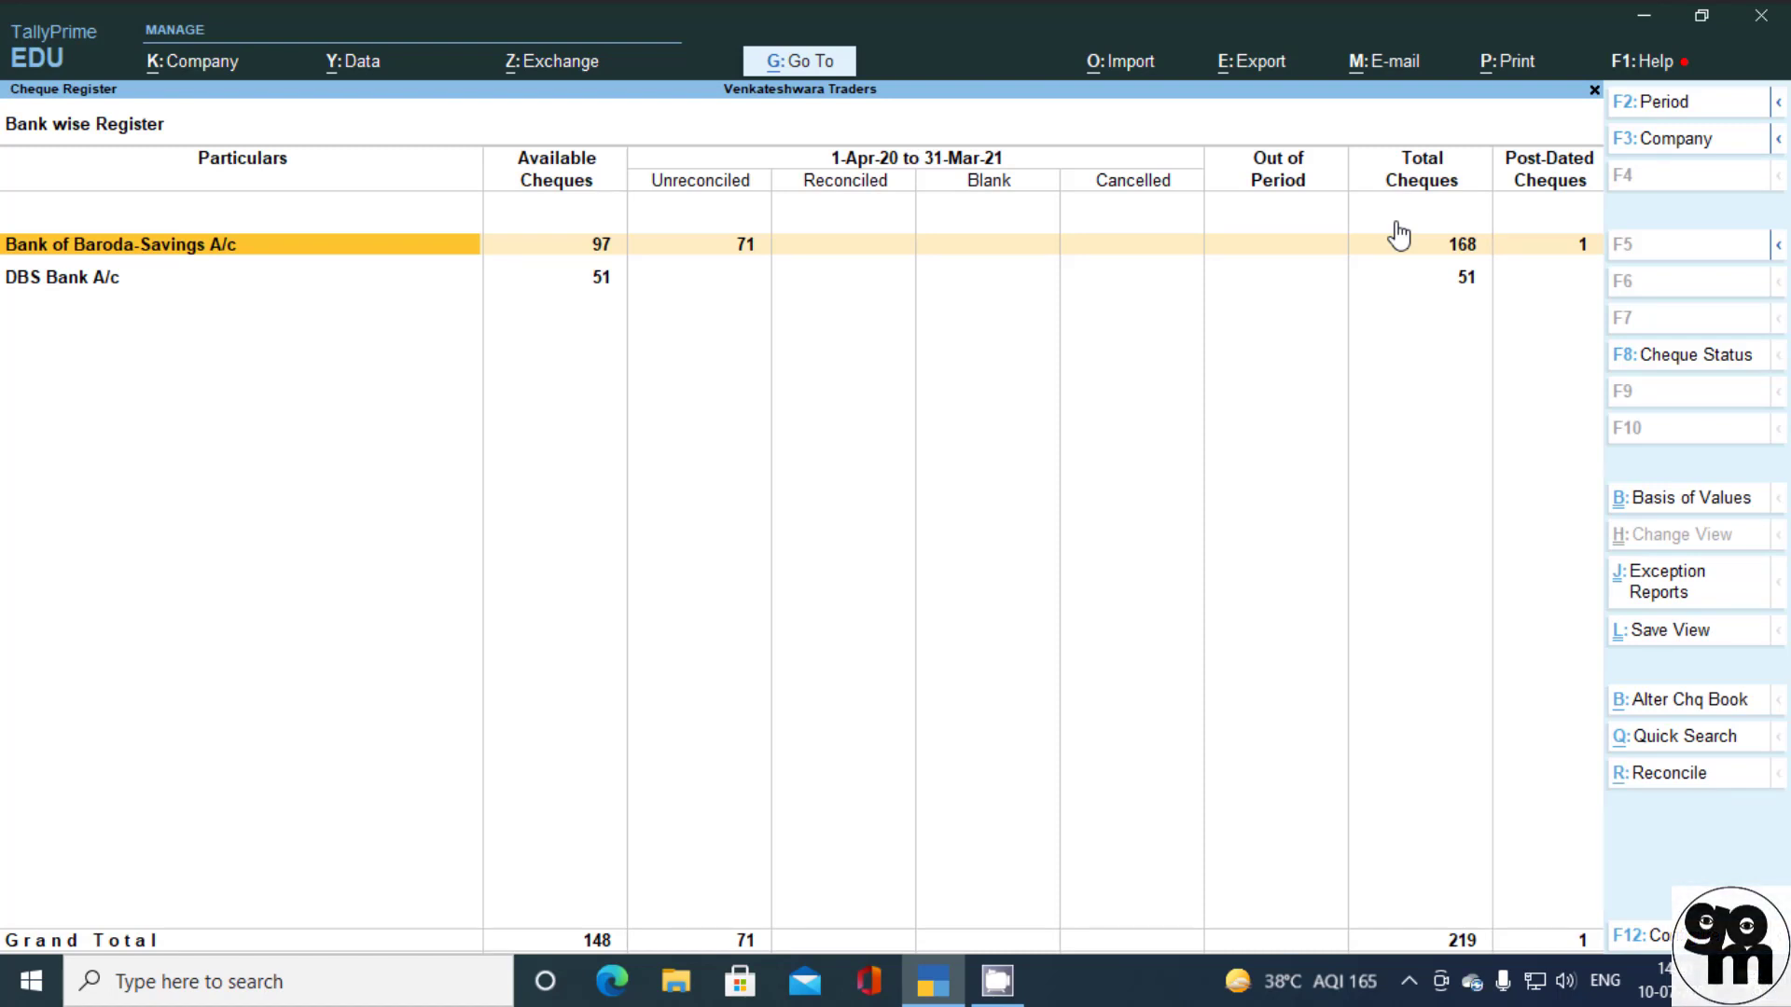
key("Down")
key("Return")
key("Return")
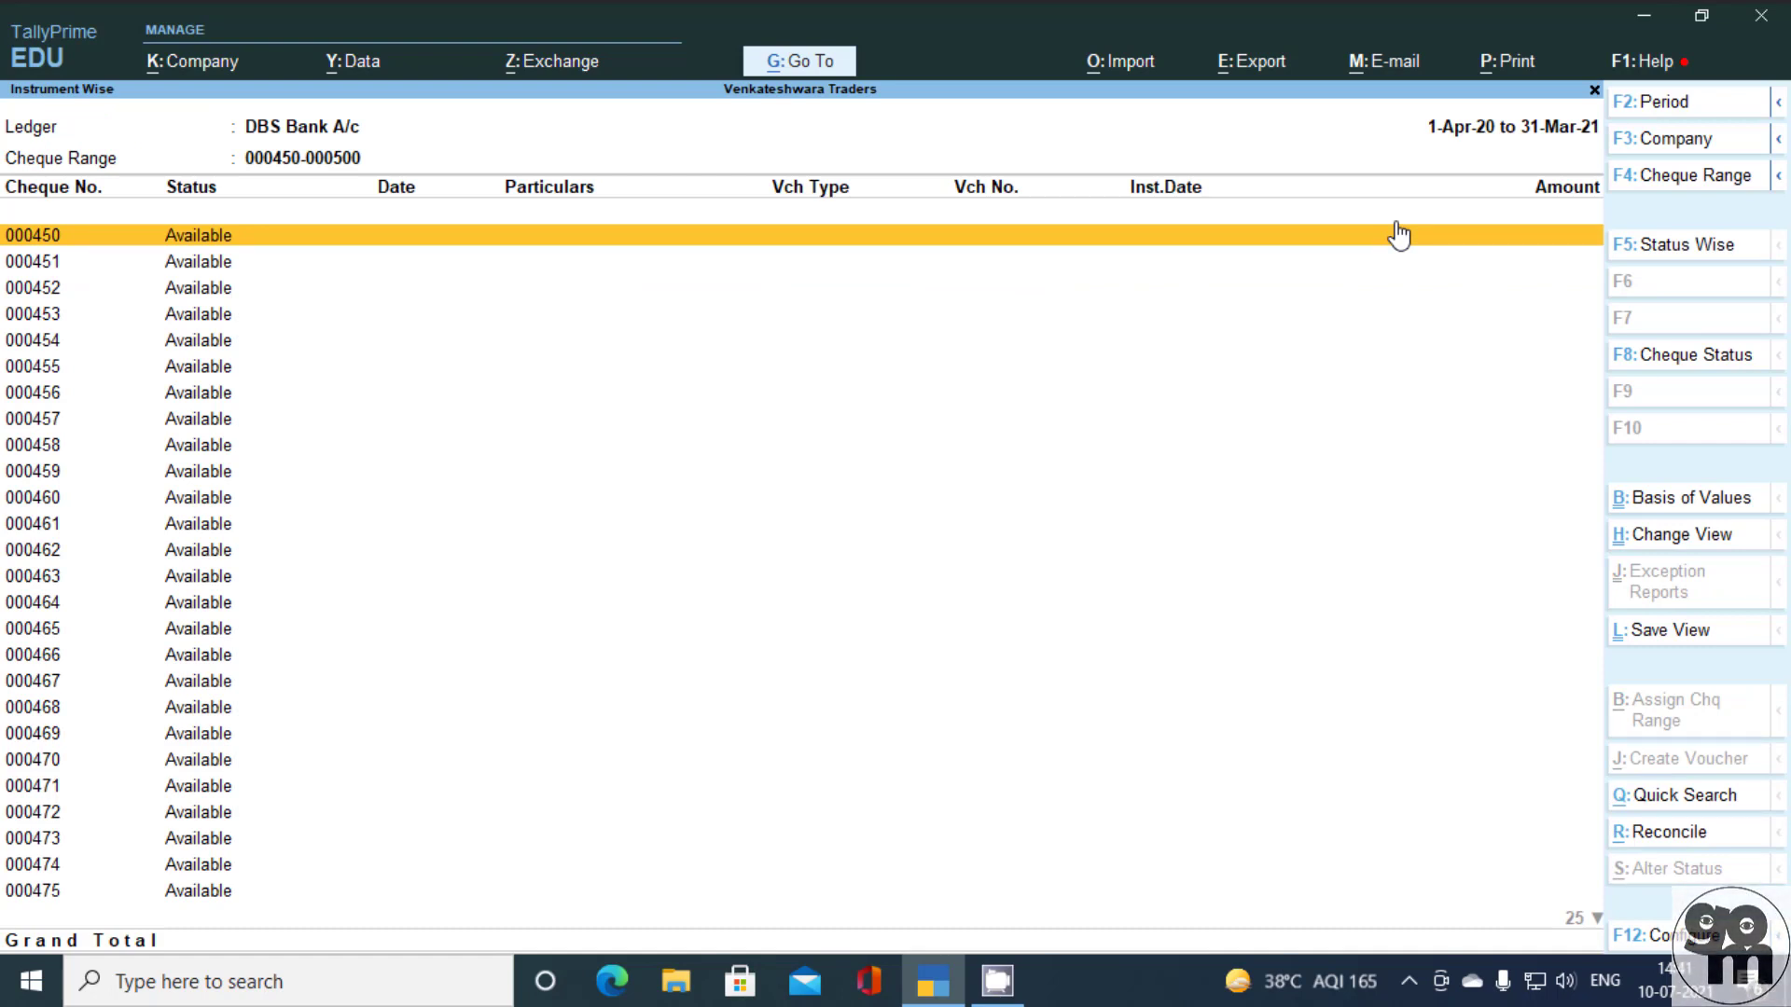
left_click(1398, 235)
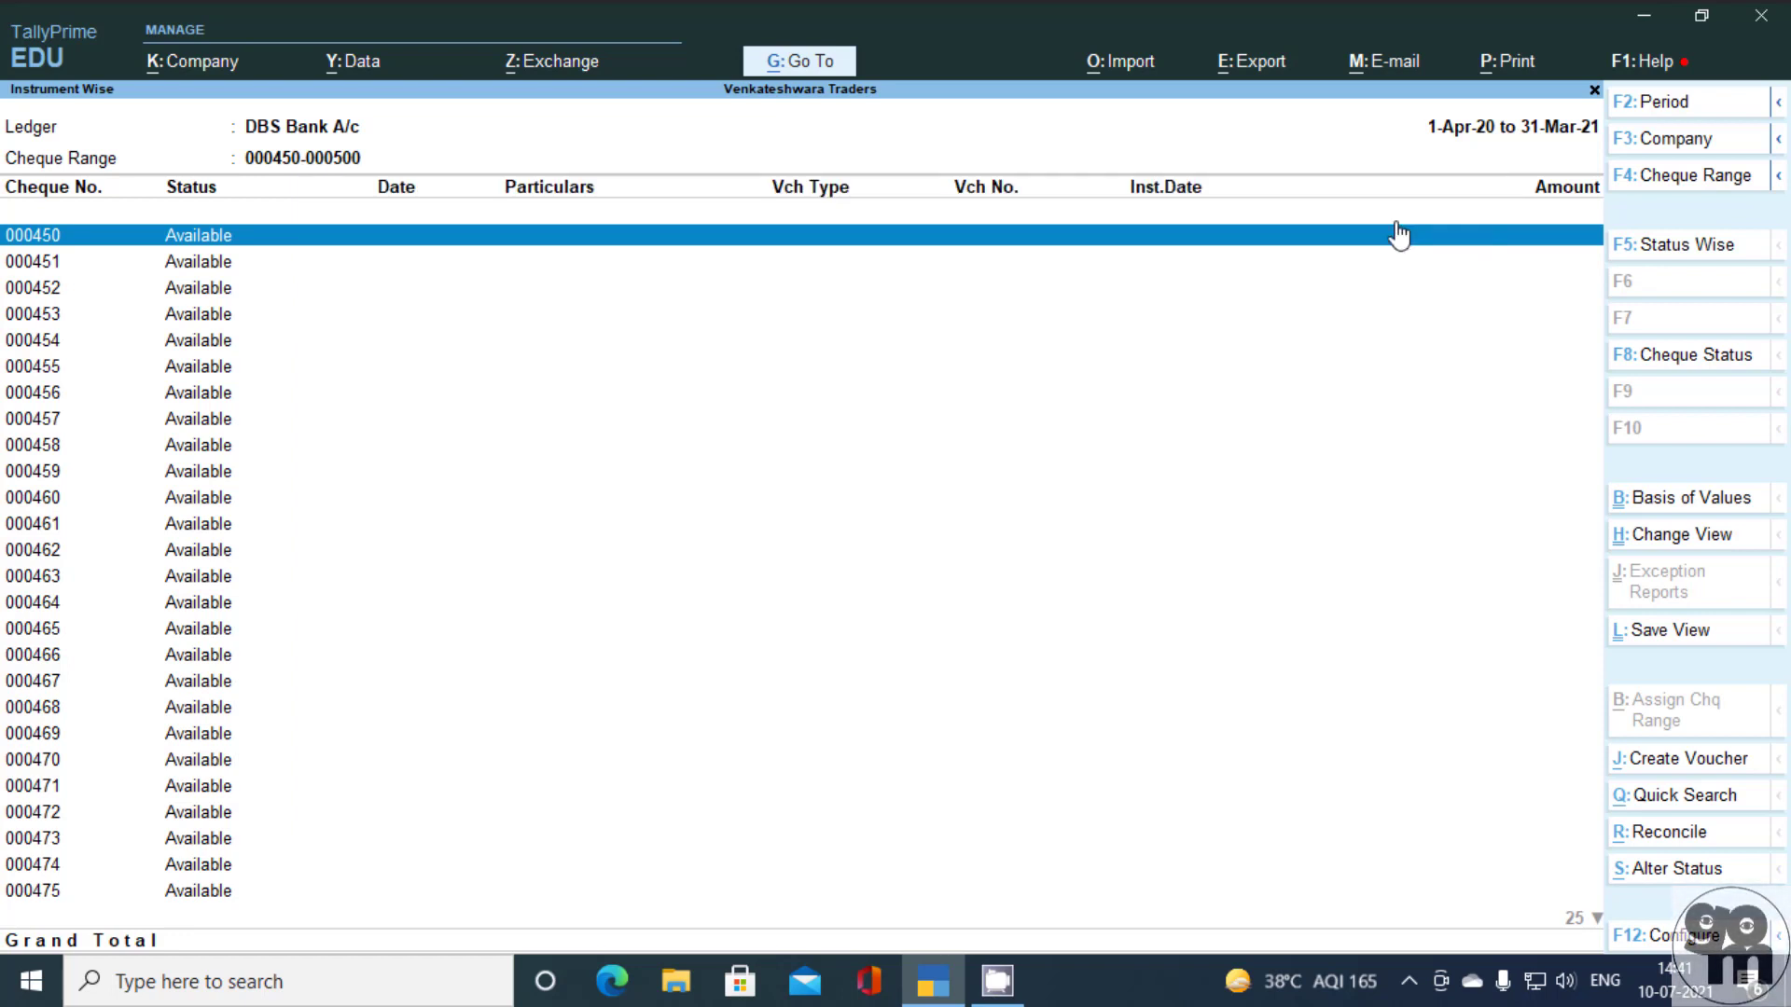
key("Escape")
key("Escape")
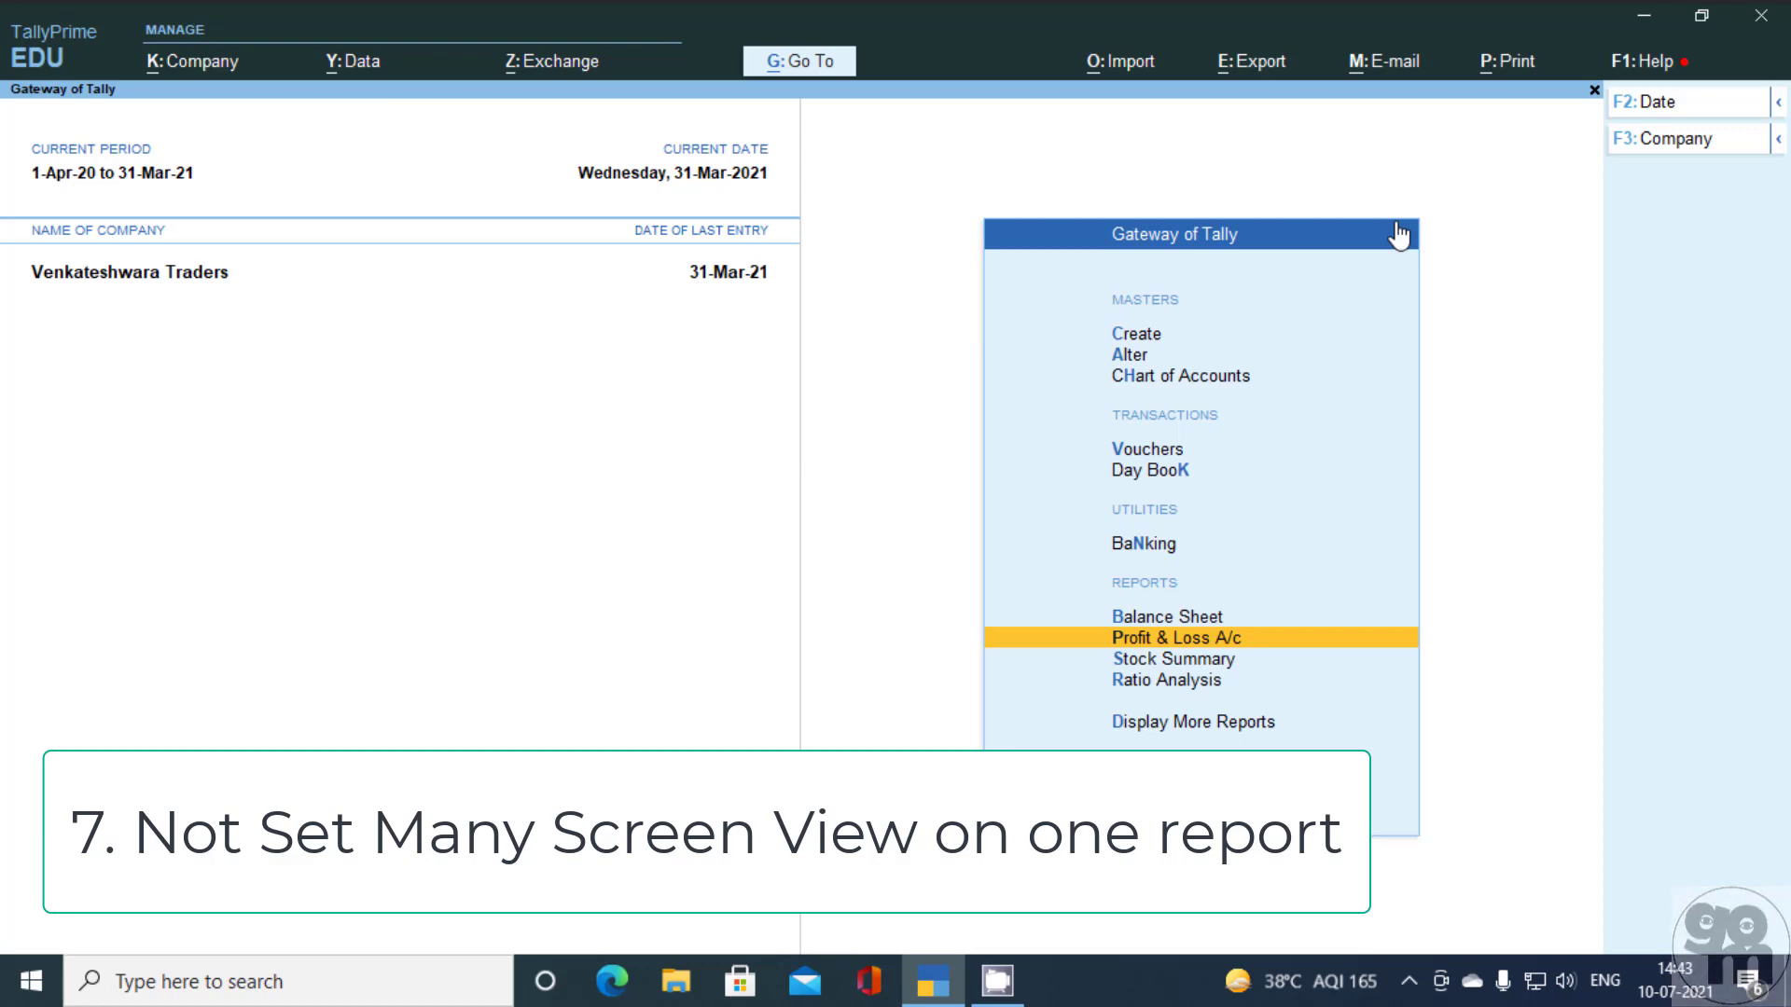
- Open the Day Book report of Venkateshwara Traders
key("Down")
key("Down")
key("Down")
key("Return")
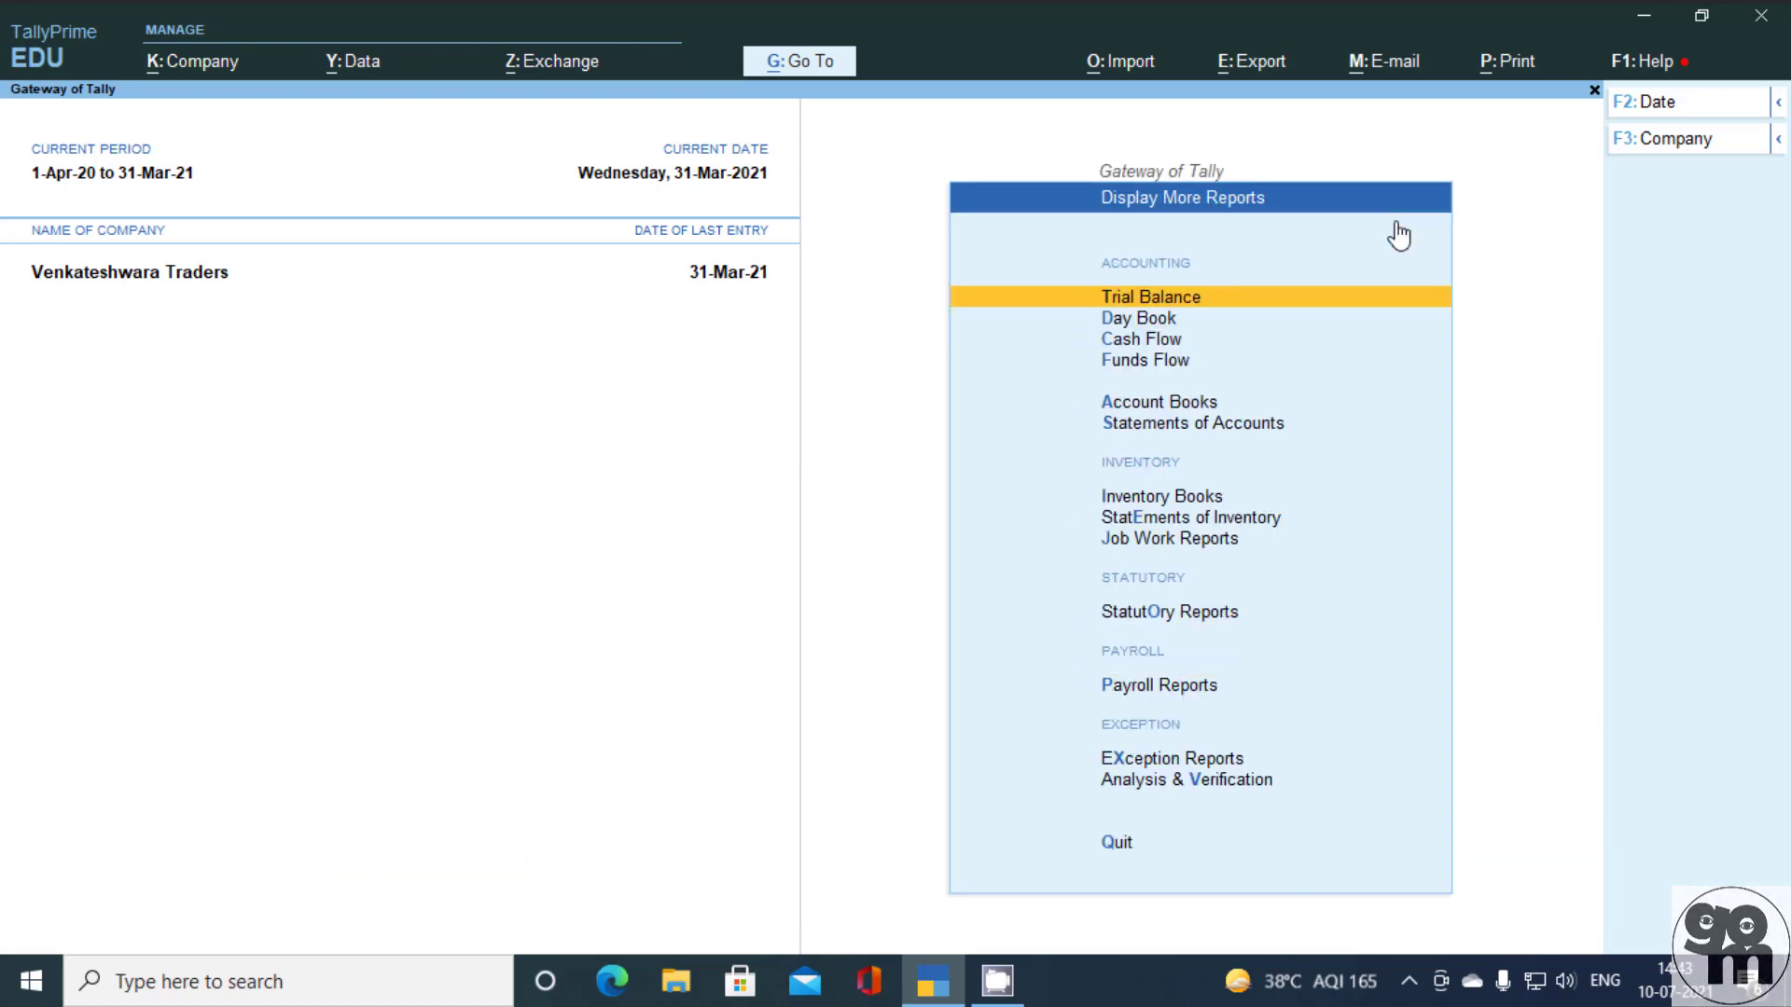
key("Down")
key("Return")
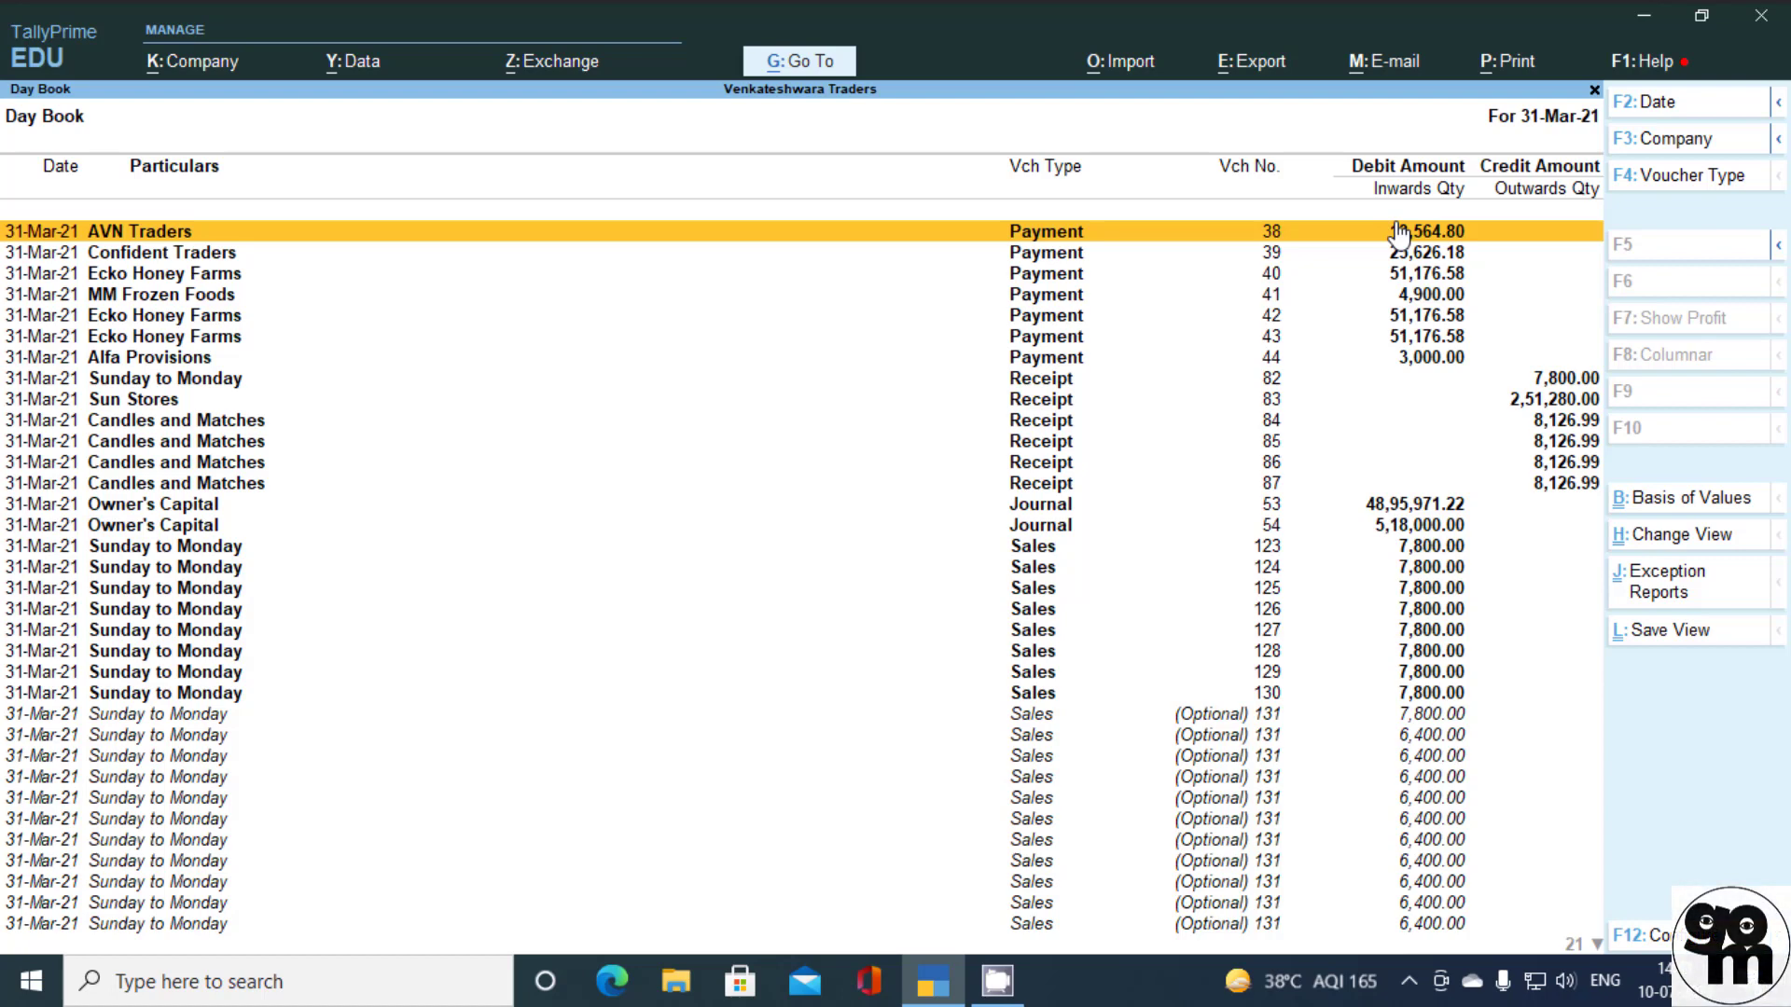
key("ctrl+l")
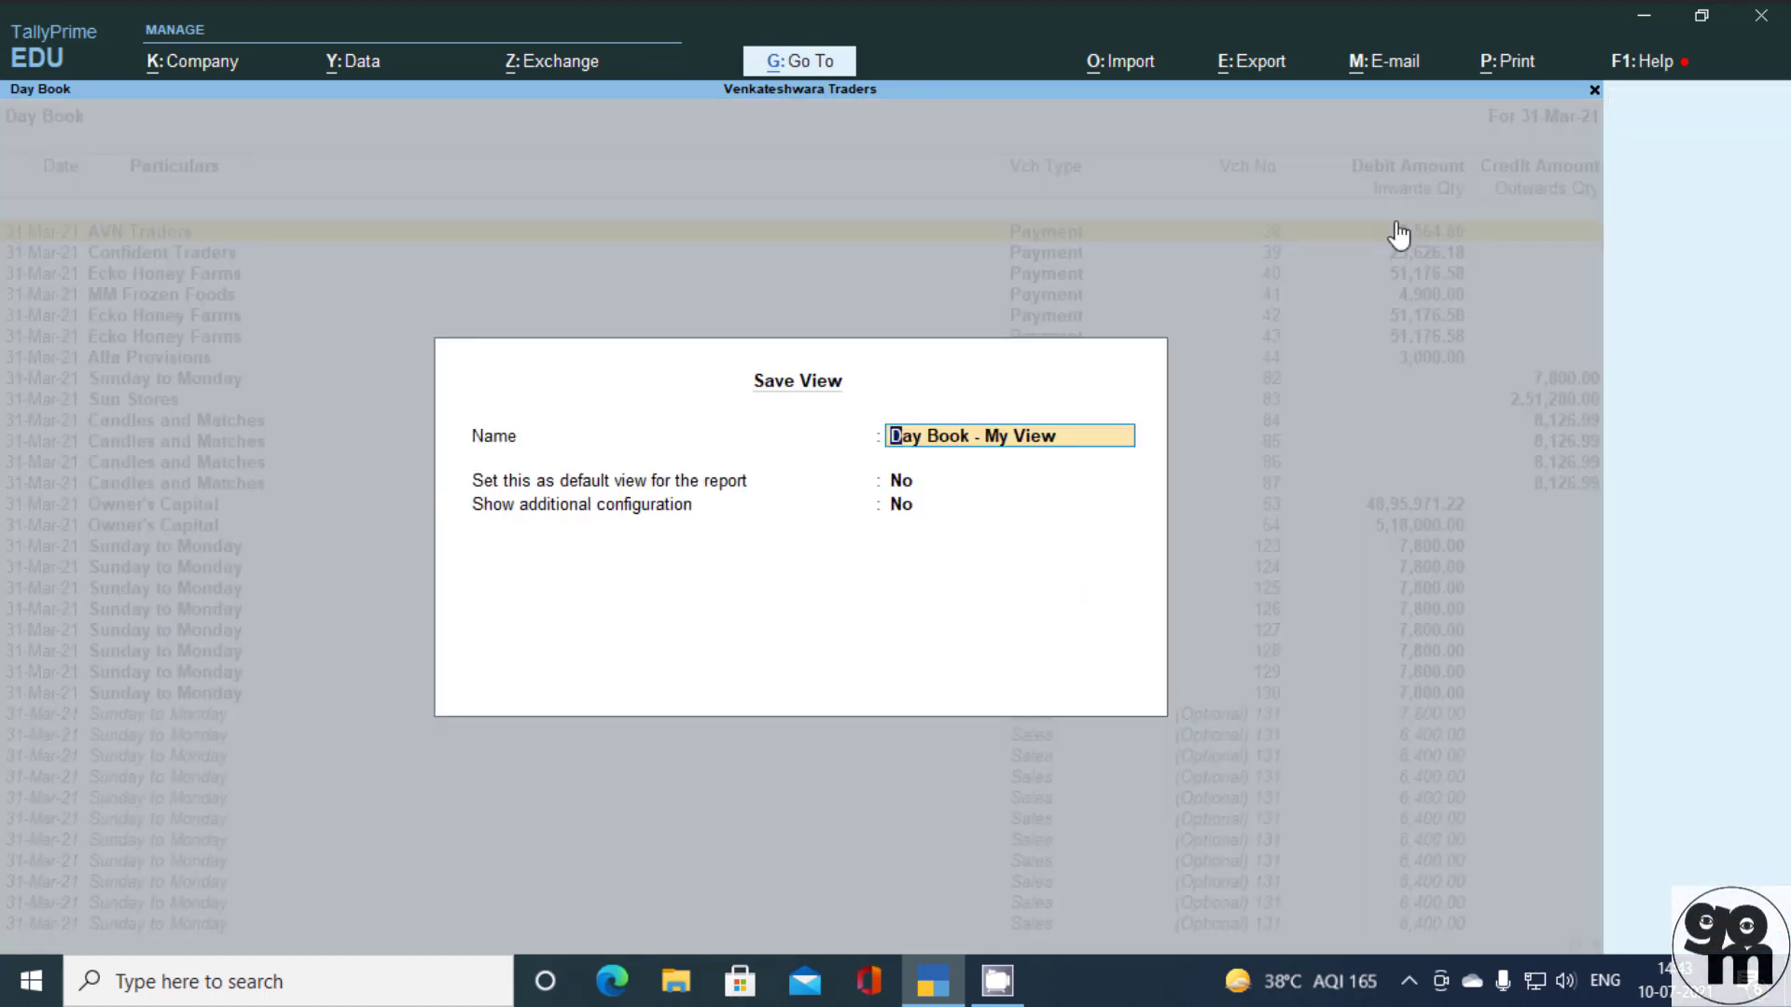
key("Return")
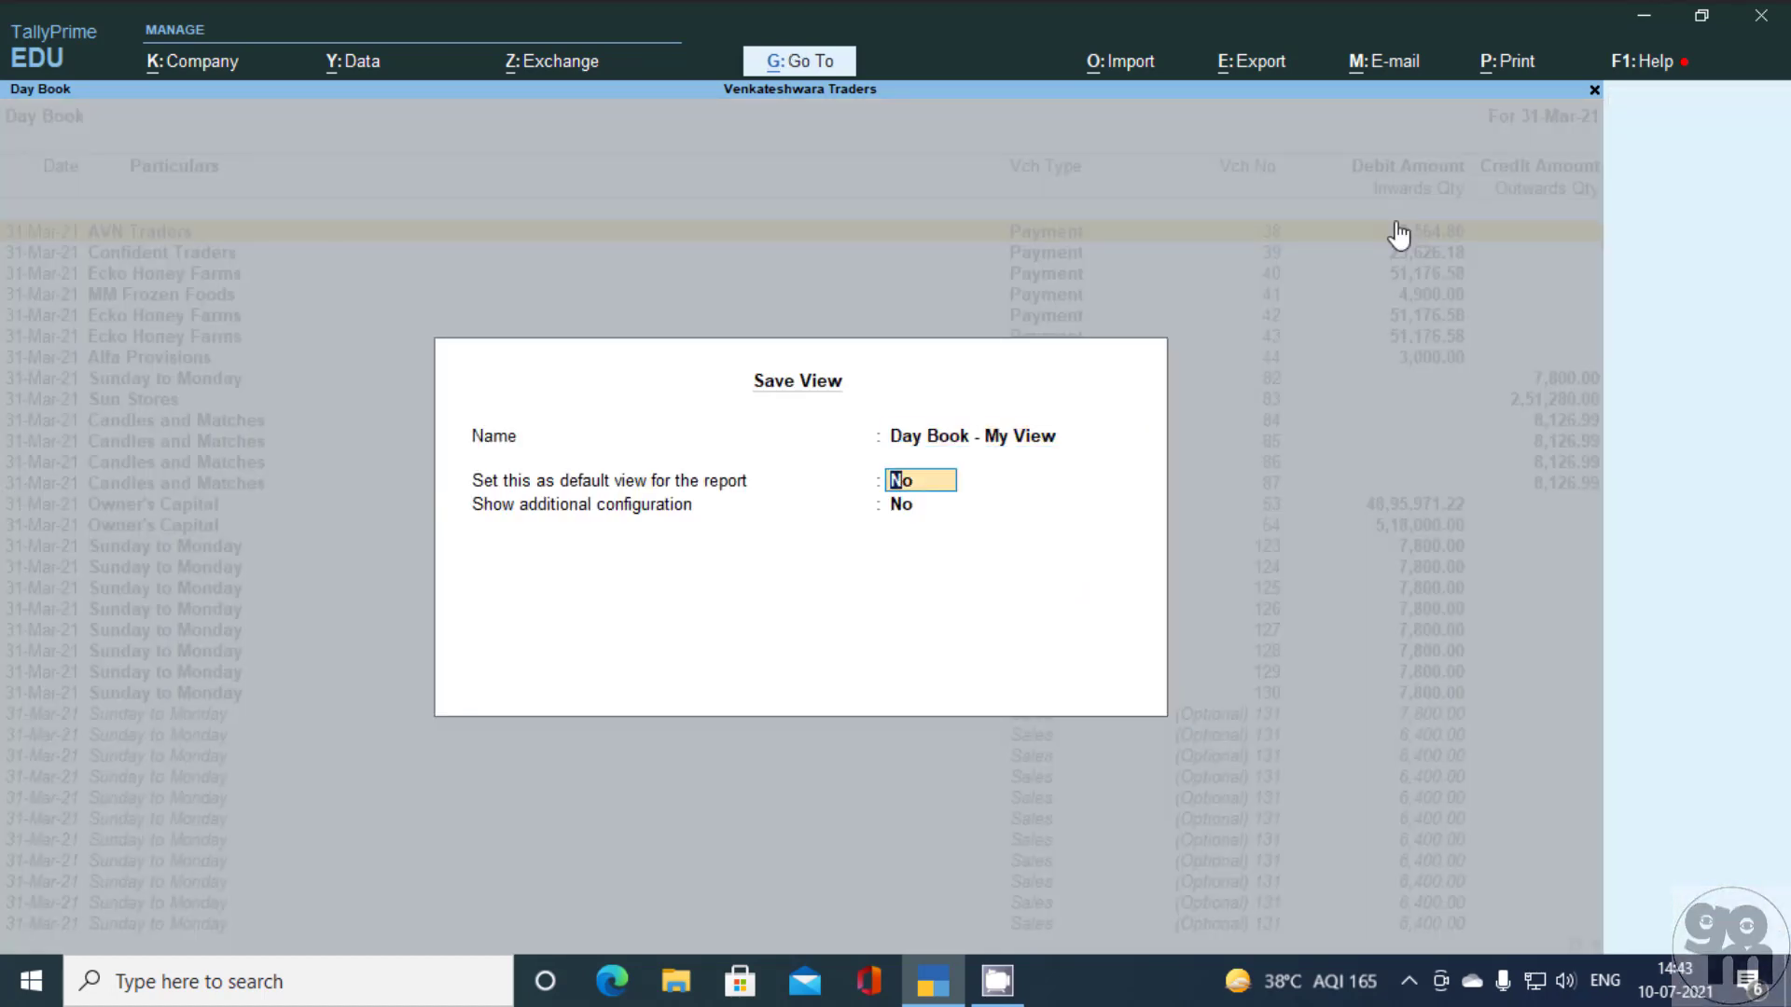
key("ctrl+a")
key("F2")
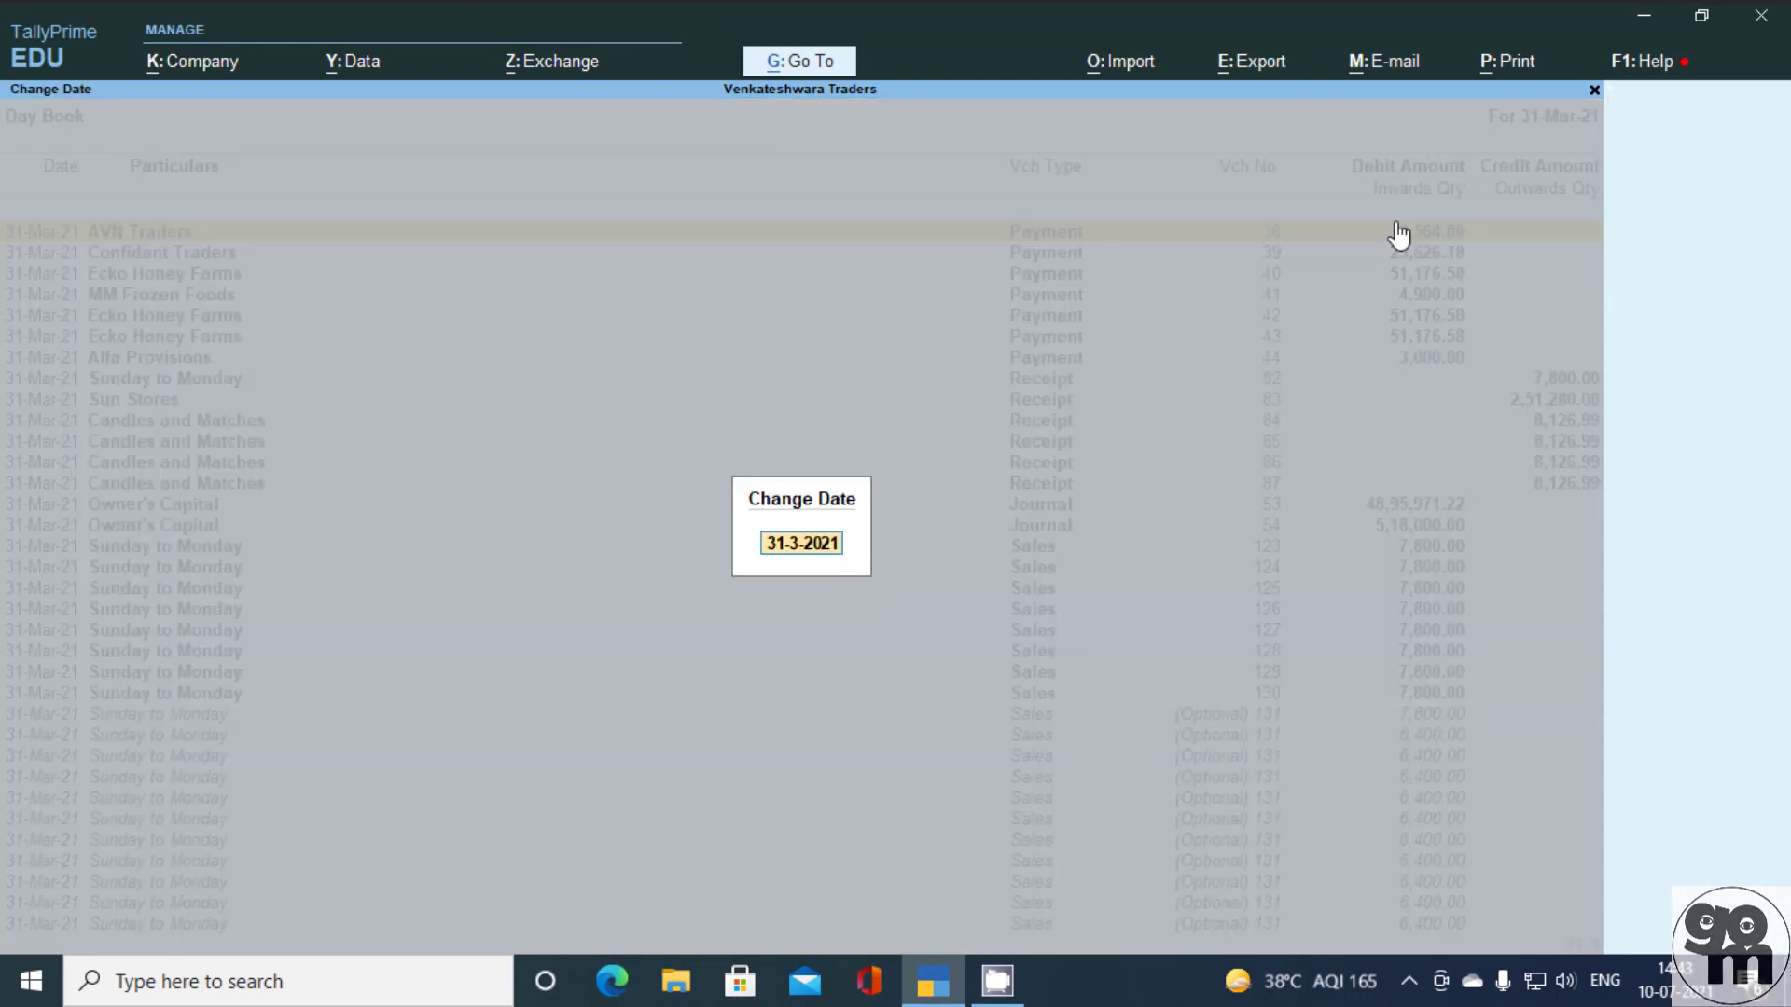
key("Escape")
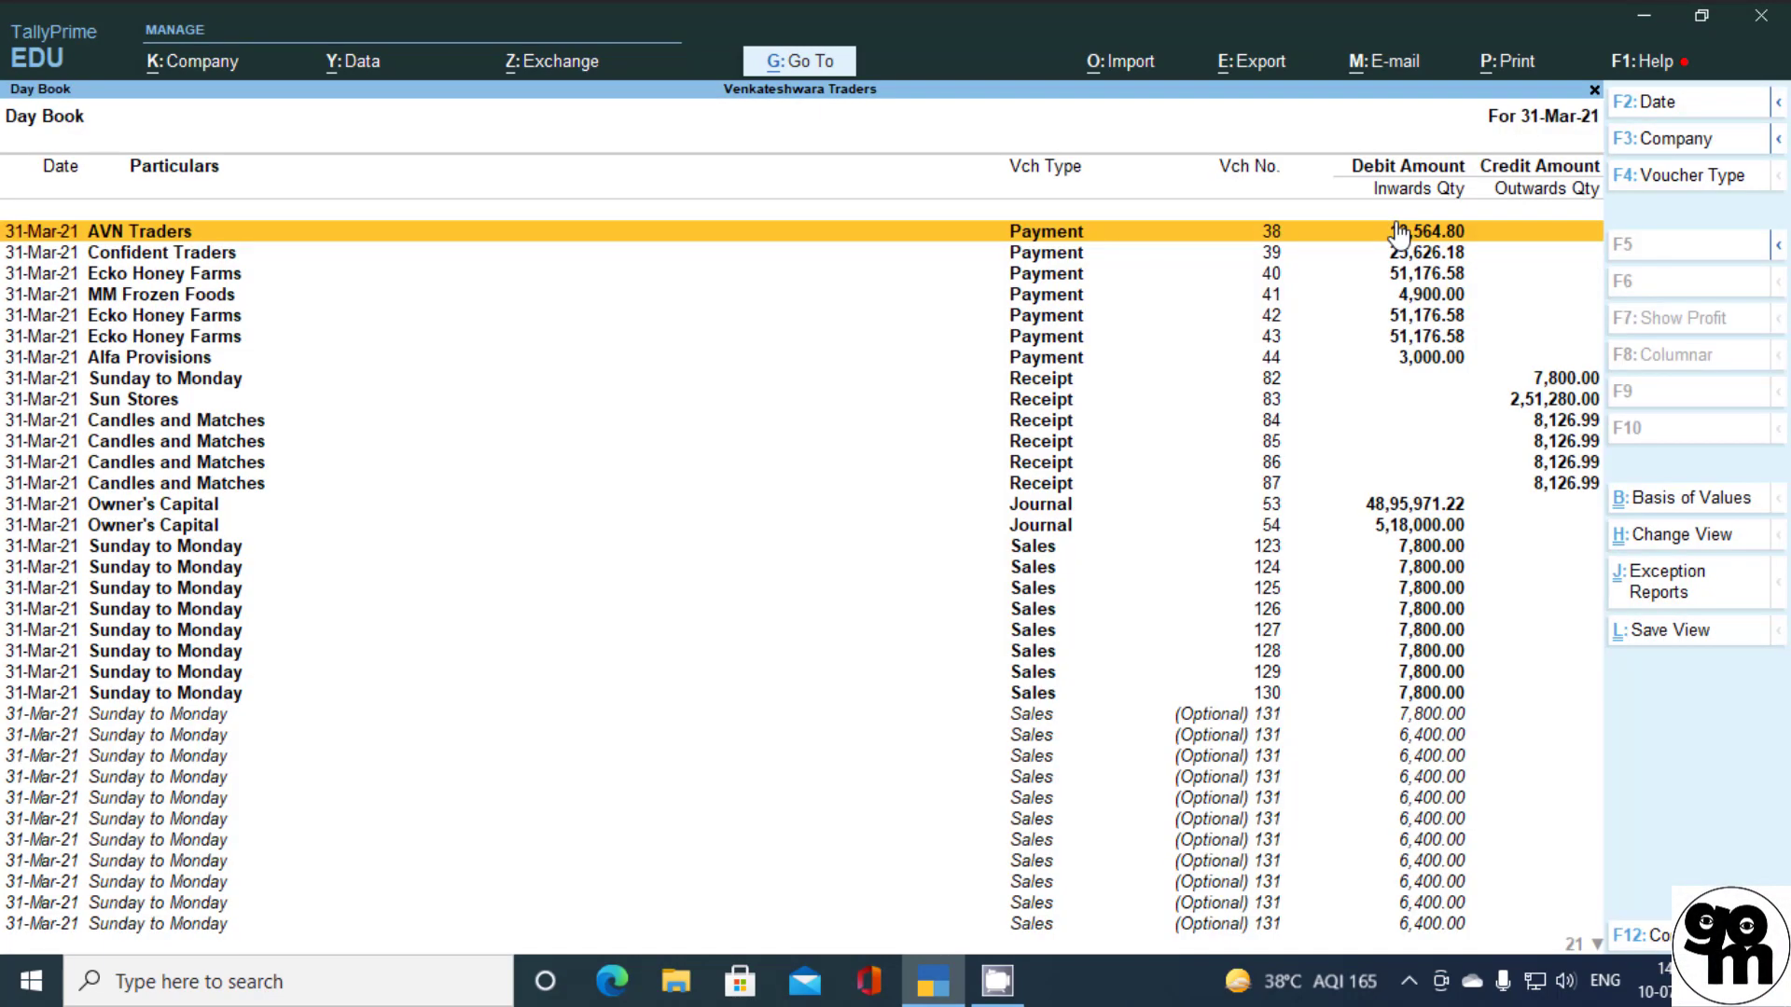
- Set the Day Book period from 1-7-2020 to 31-7-2020
key("alt+F2")
type("1.4")
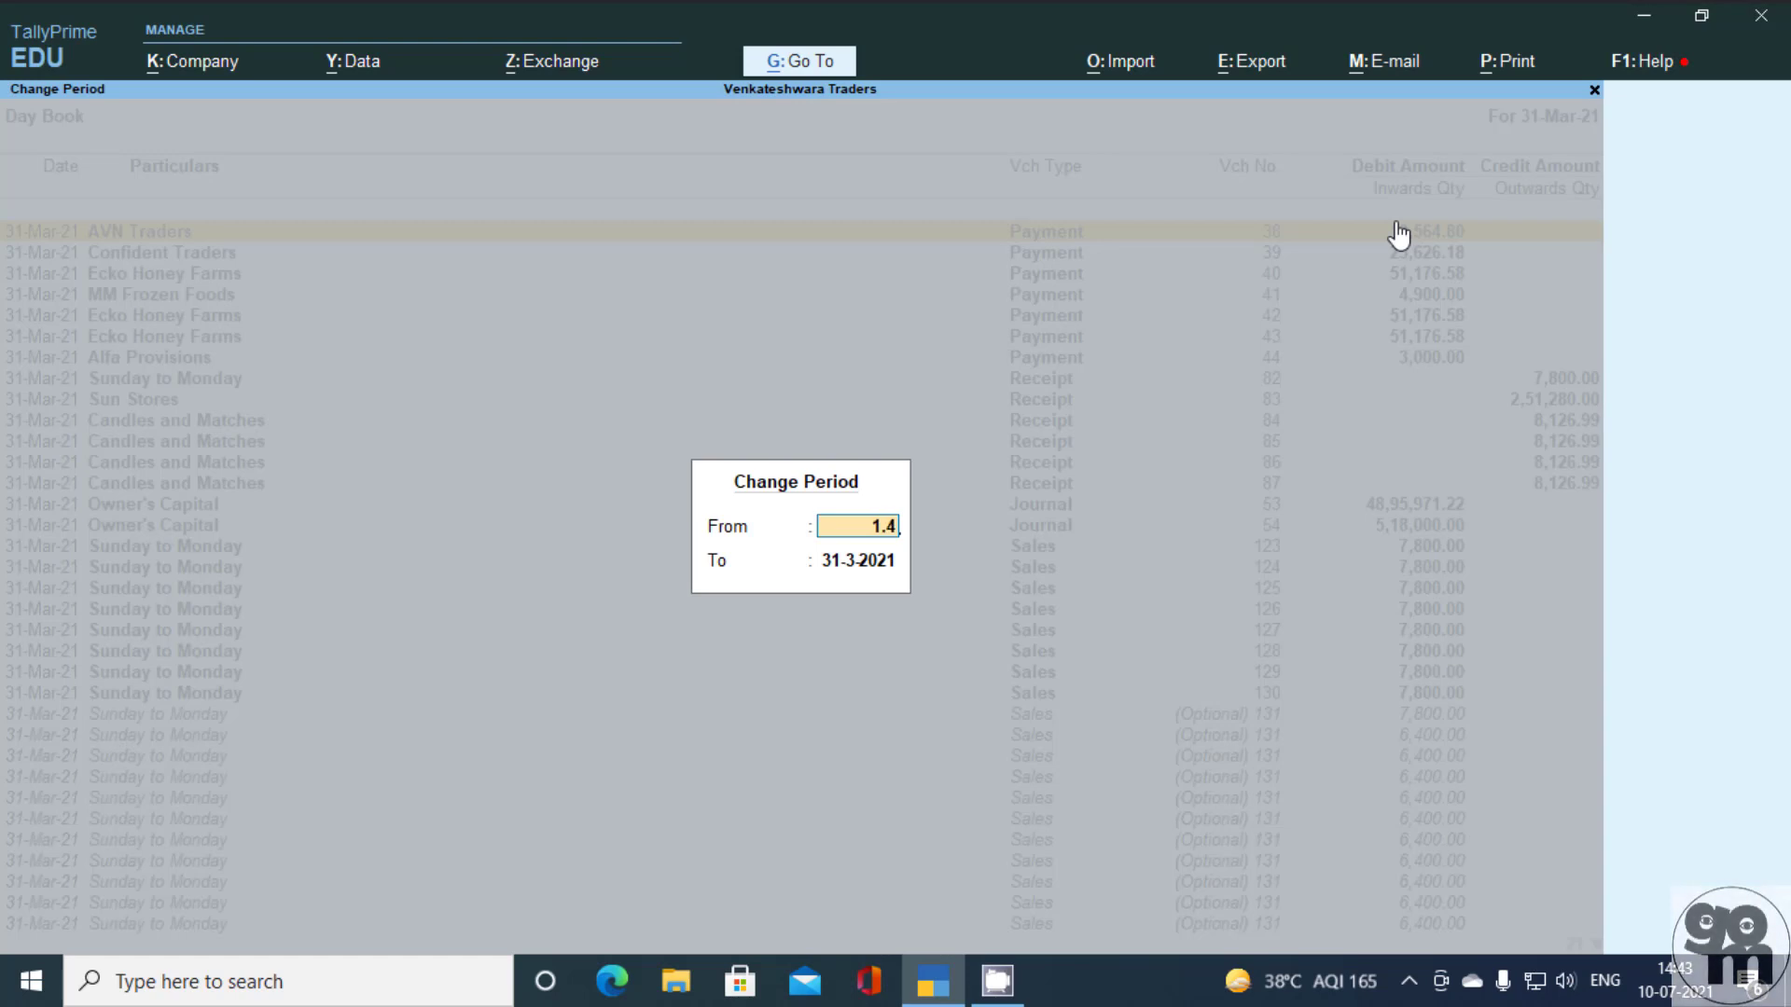
key("BackSpace")
key("BackSpace")
type(".7")
key("Return")
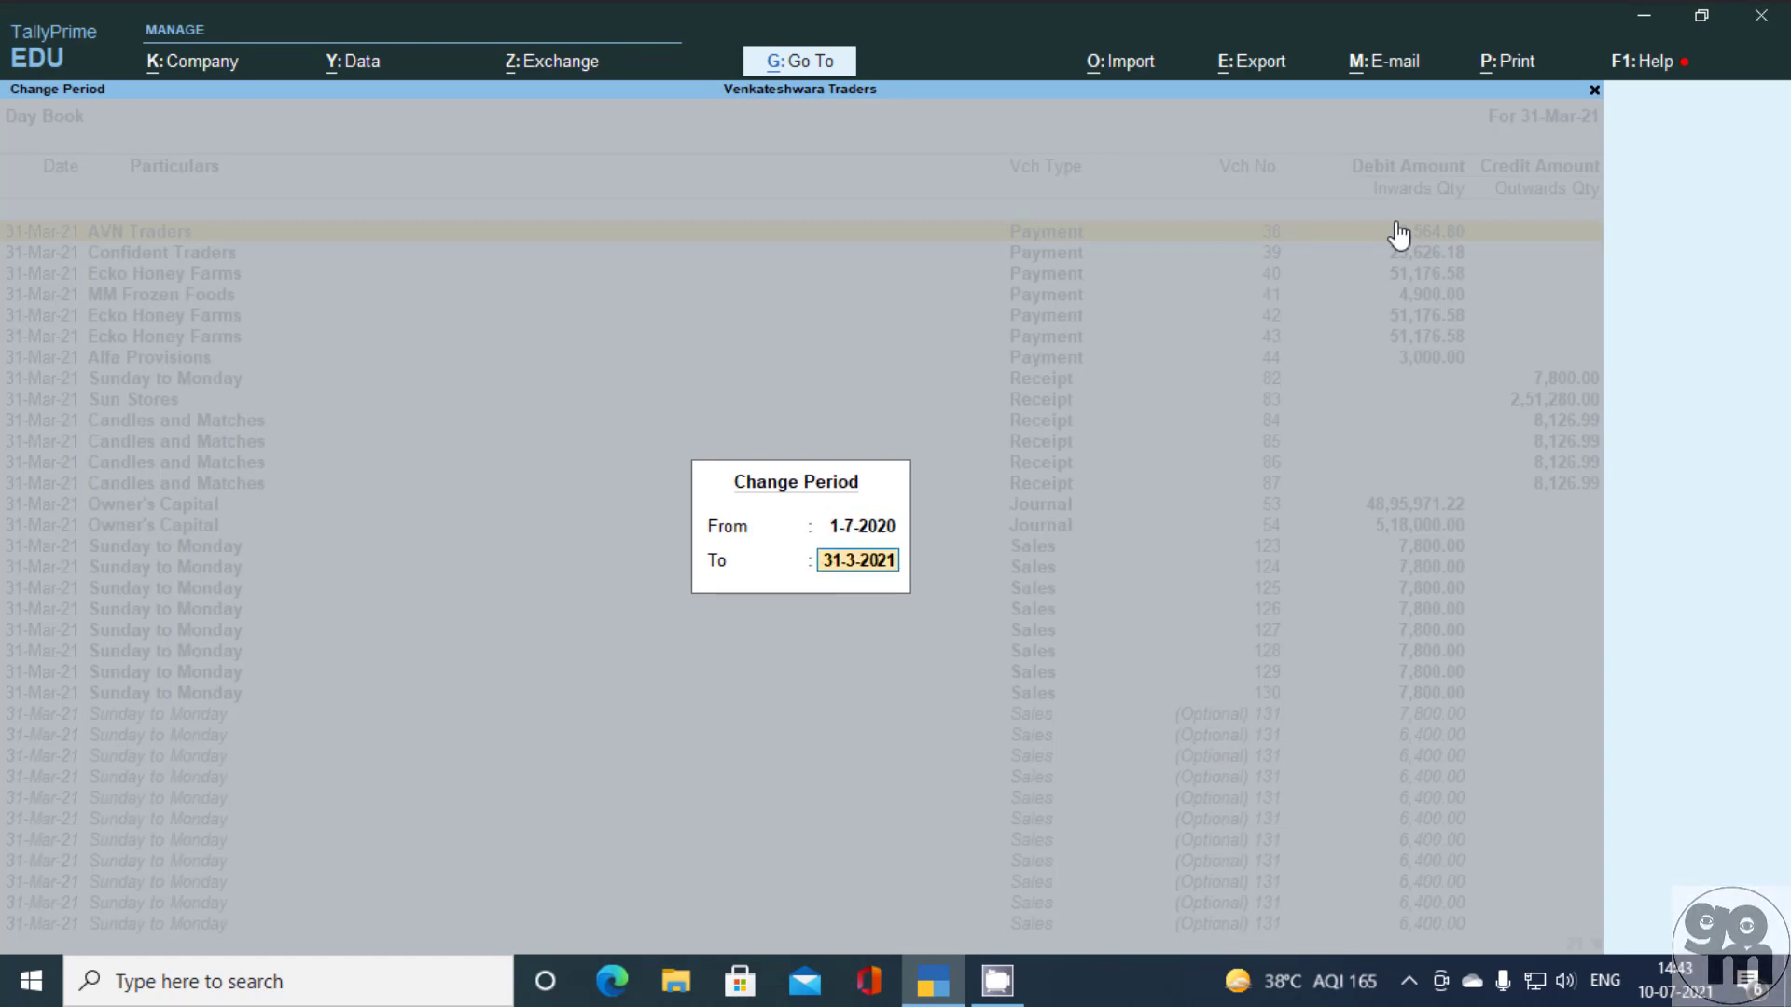
type("31.7")
key("Return")
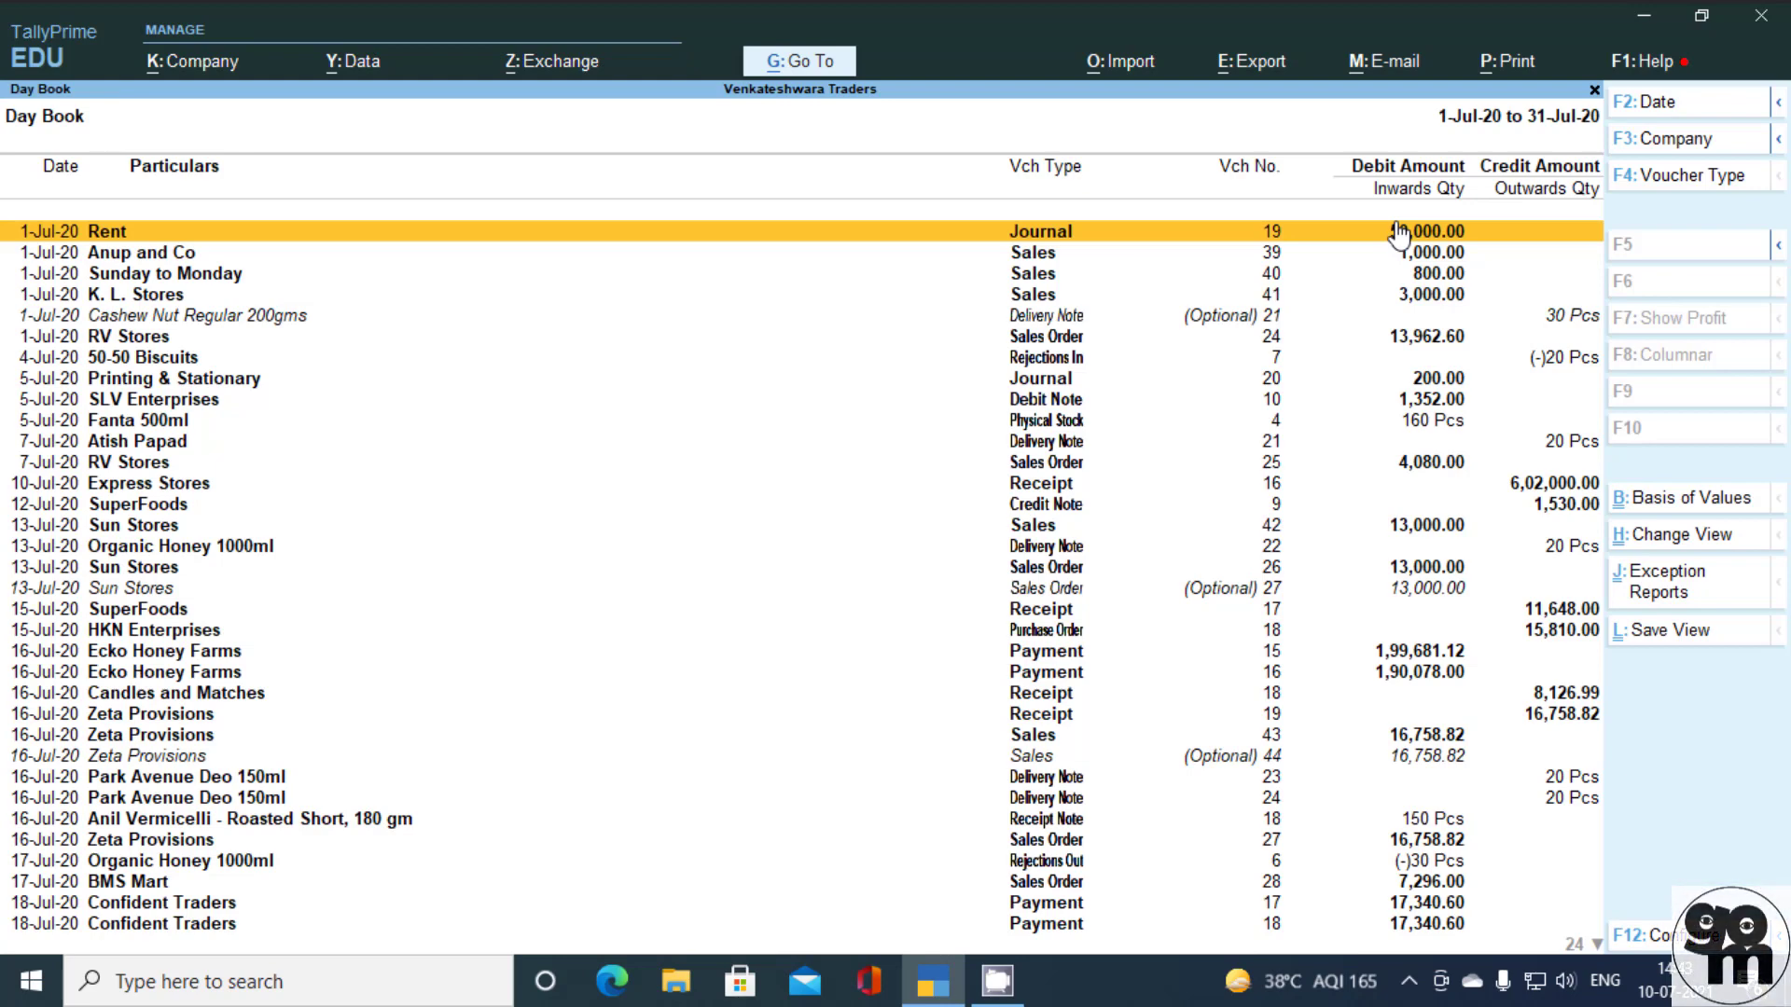
- Save the report as "Day Book - My View", set as the default view for All Companies
key("ctrl+l")
key("Return")
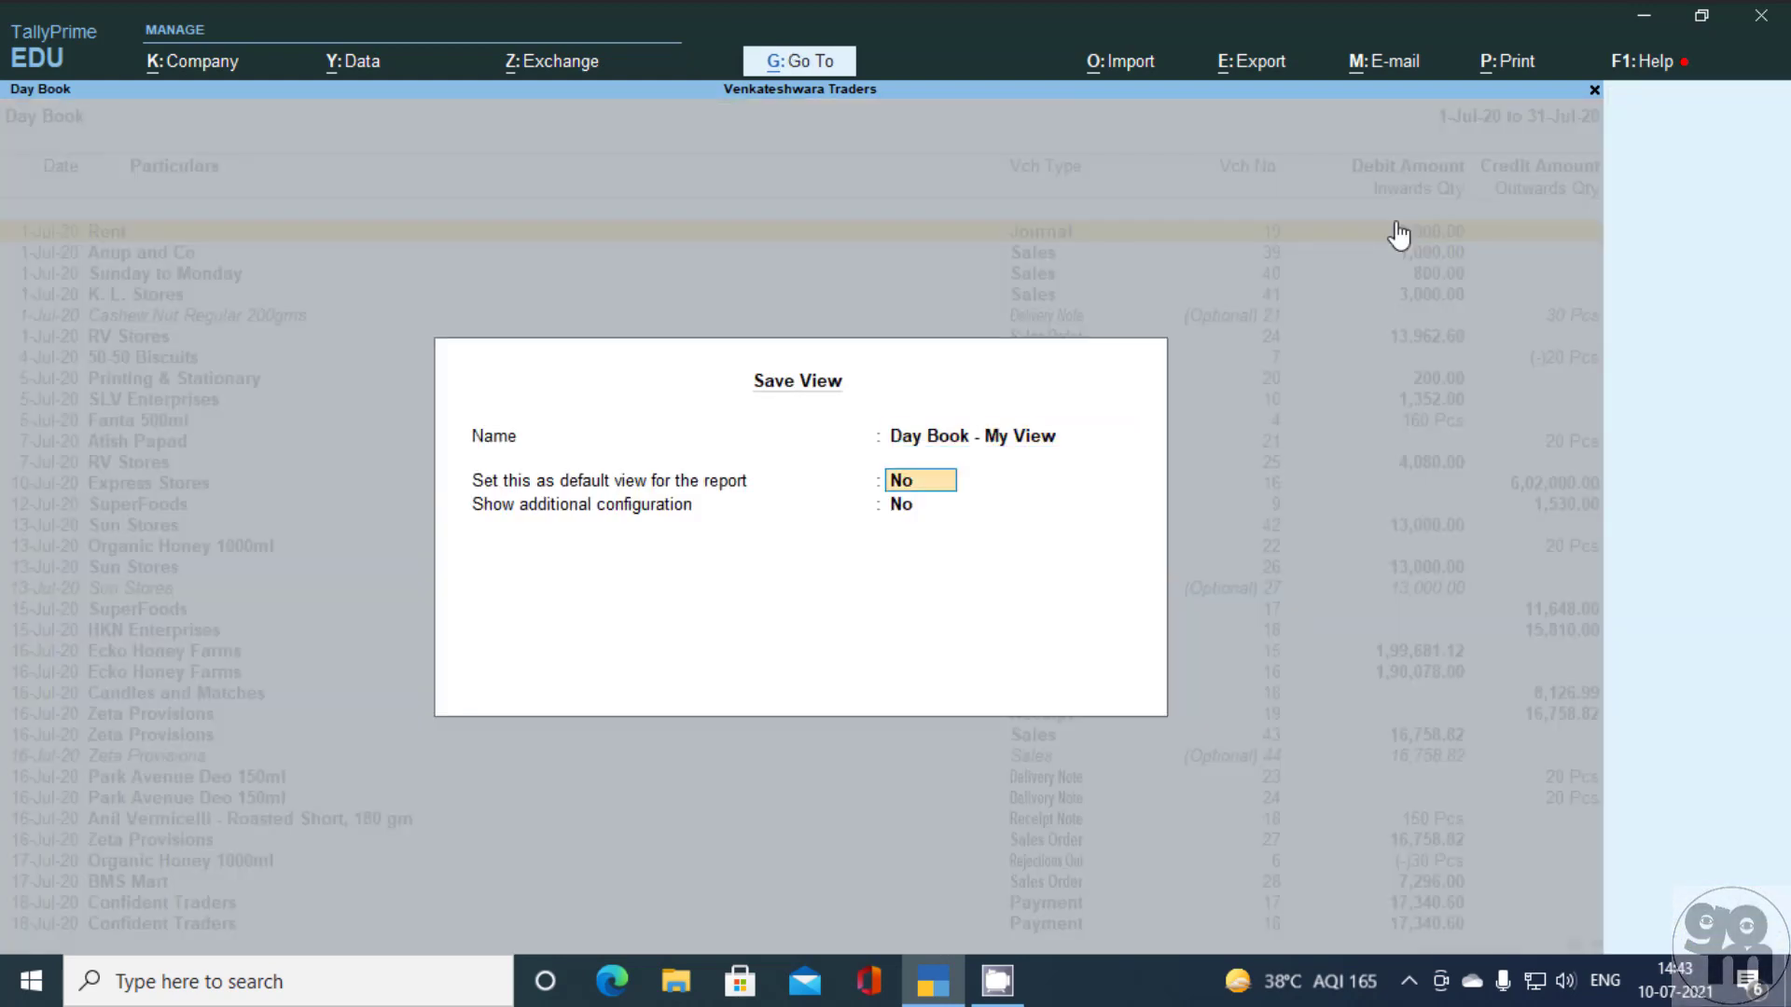
key("y")
key("y")
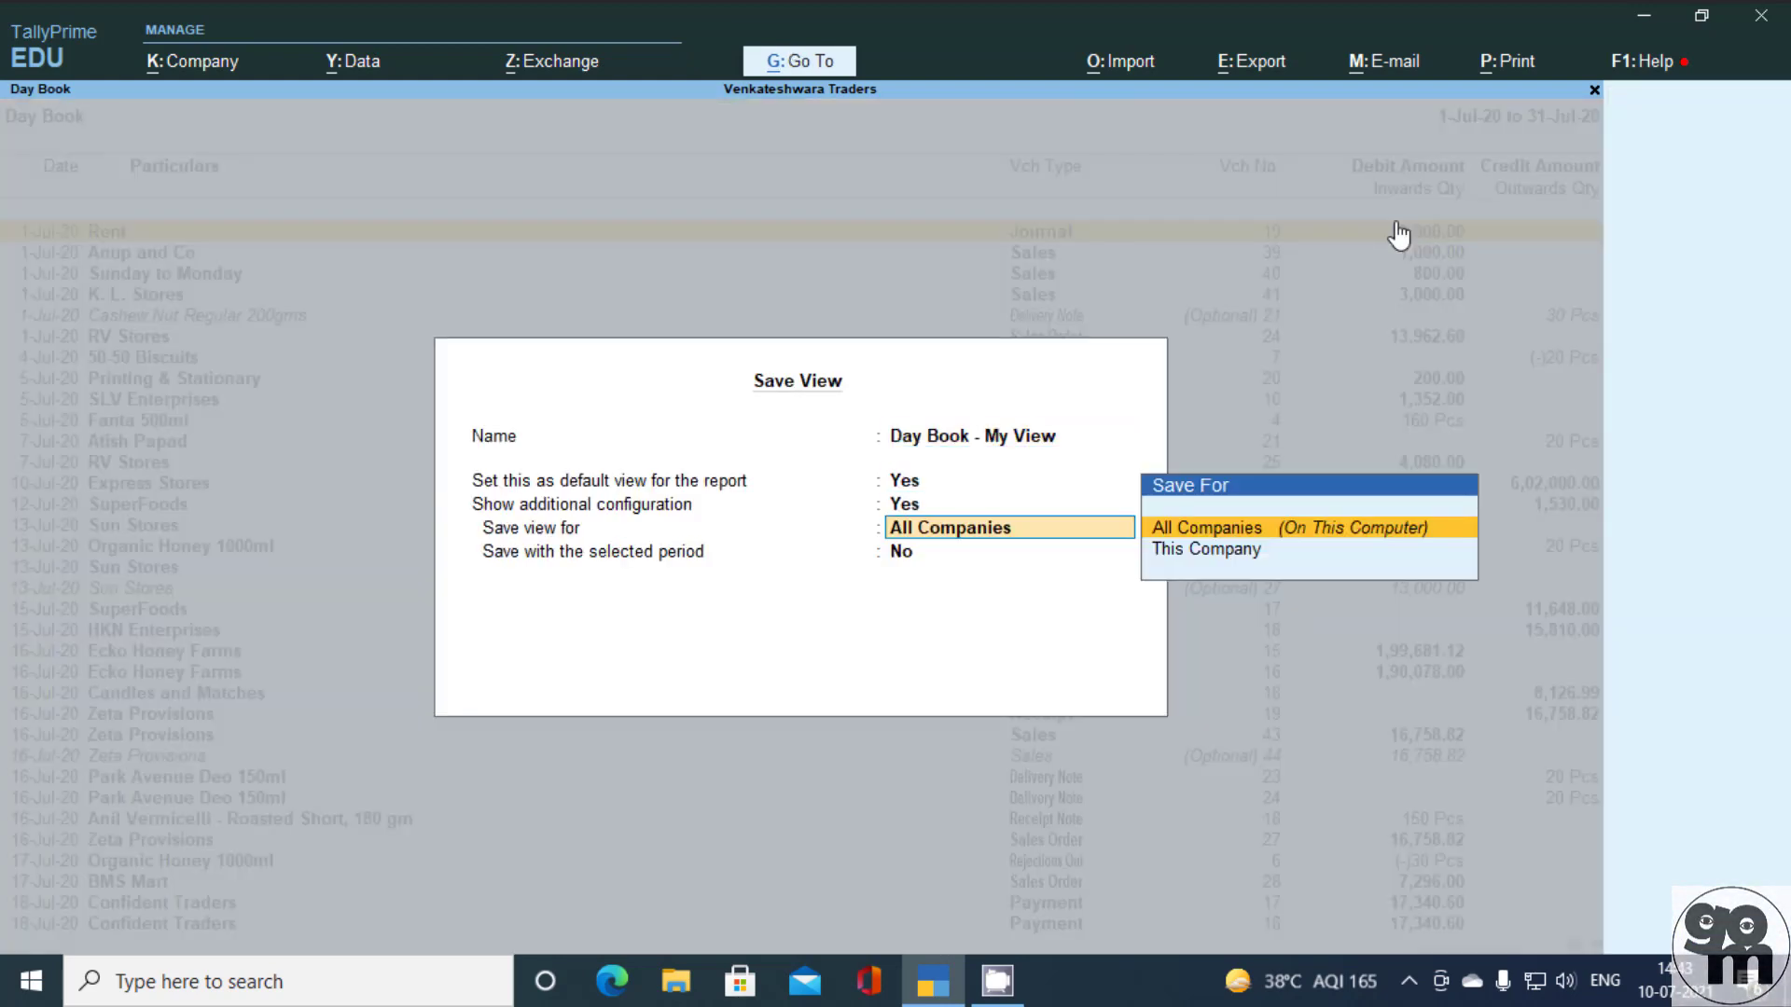
key("Return")
key("Return")
key("y")
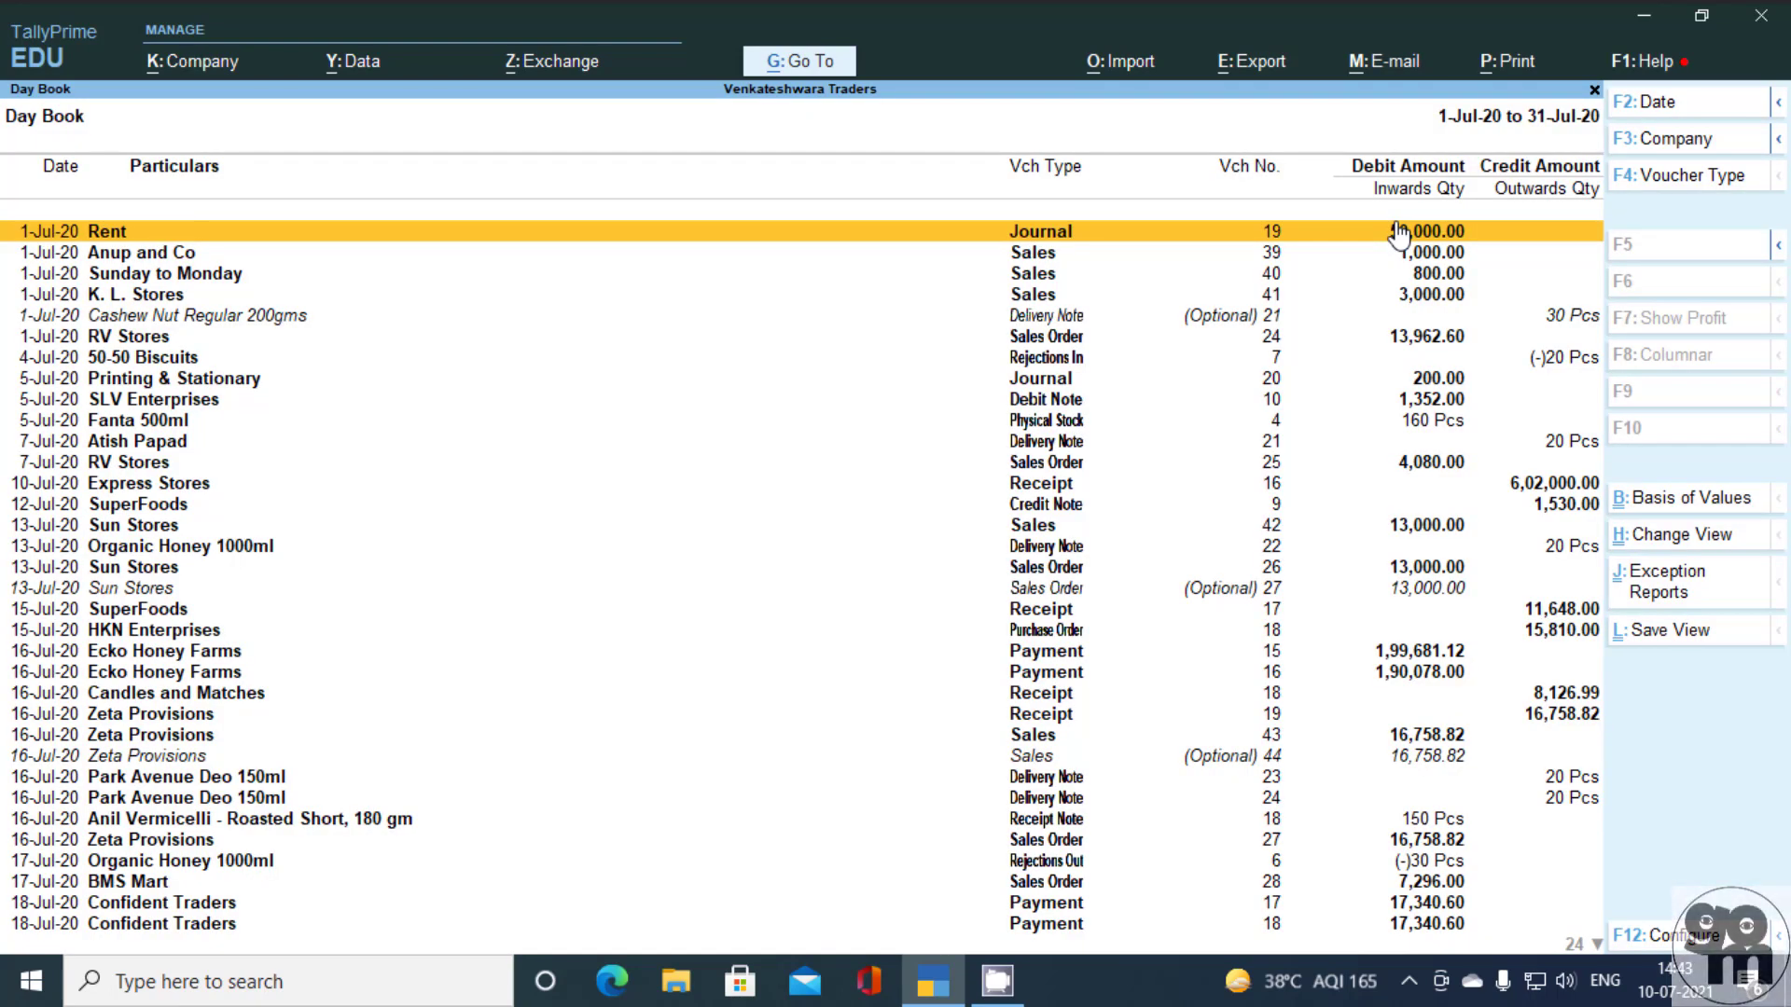
- Change the Day Book's voucher type to Payment
key("F4")
key("Down")
key("Down")
key("Down")
key("Down")
key("Down")
key("Down")
key("Down")
key("Down")
key("Down")
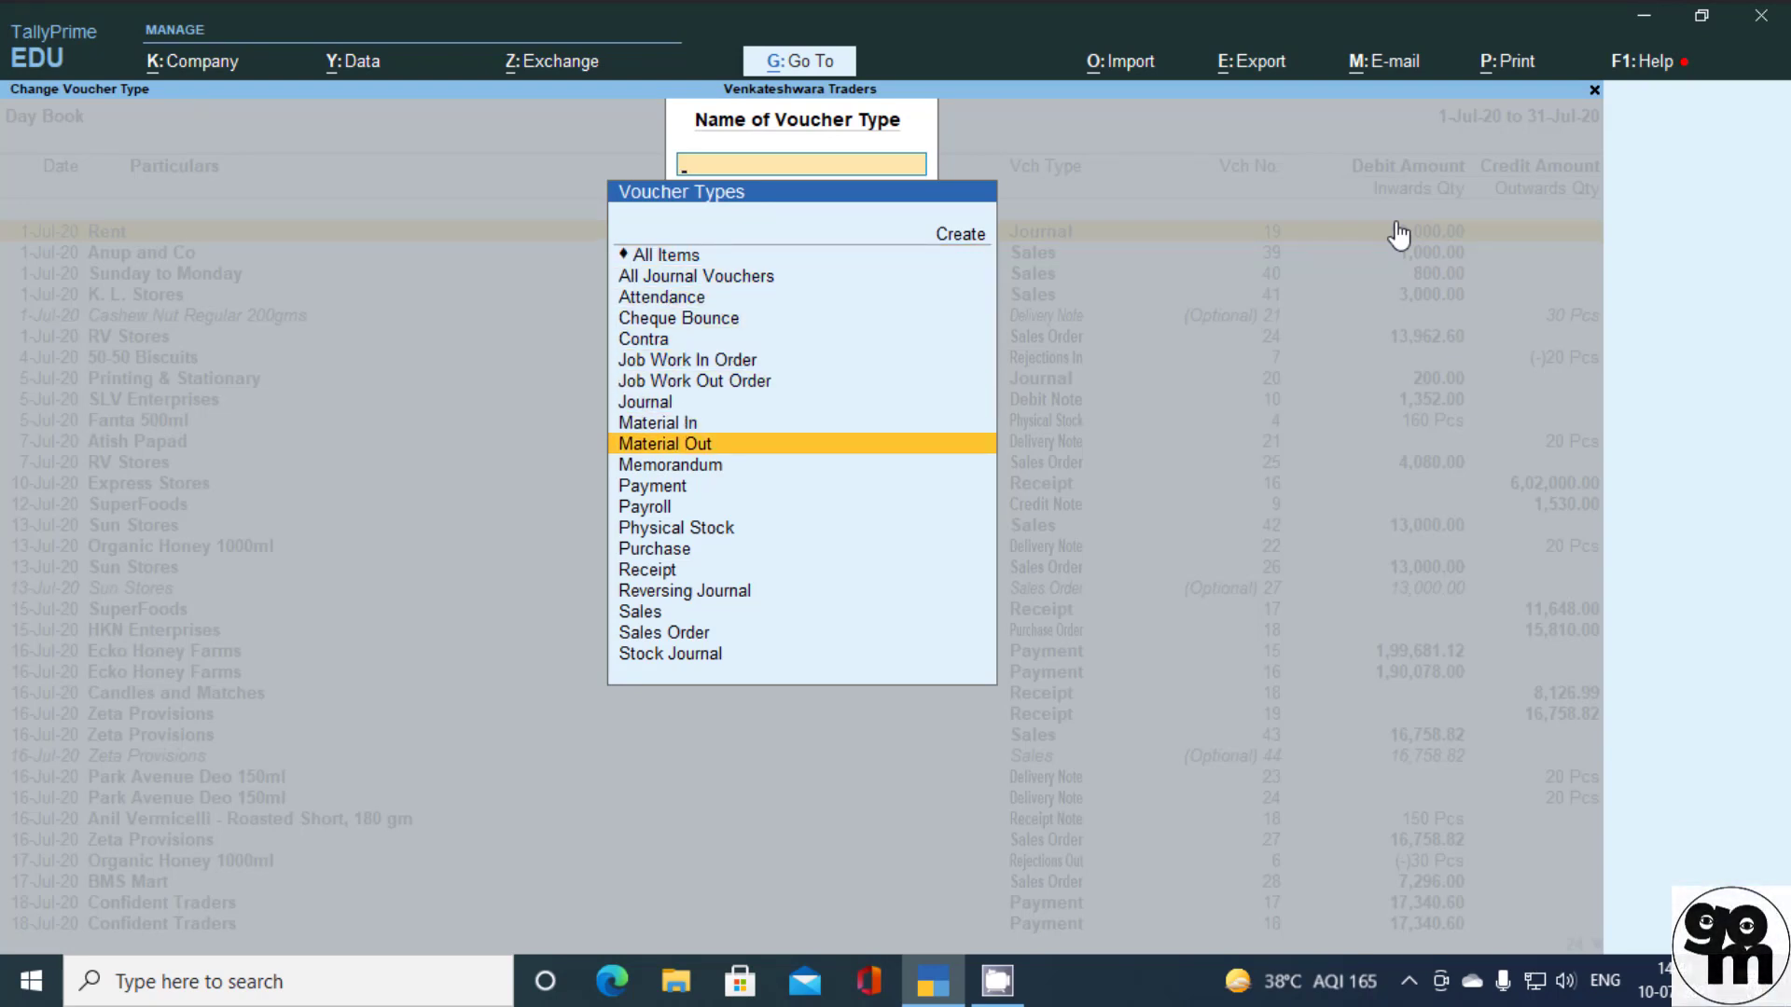
key("Down")
key("Down")
key("Return")
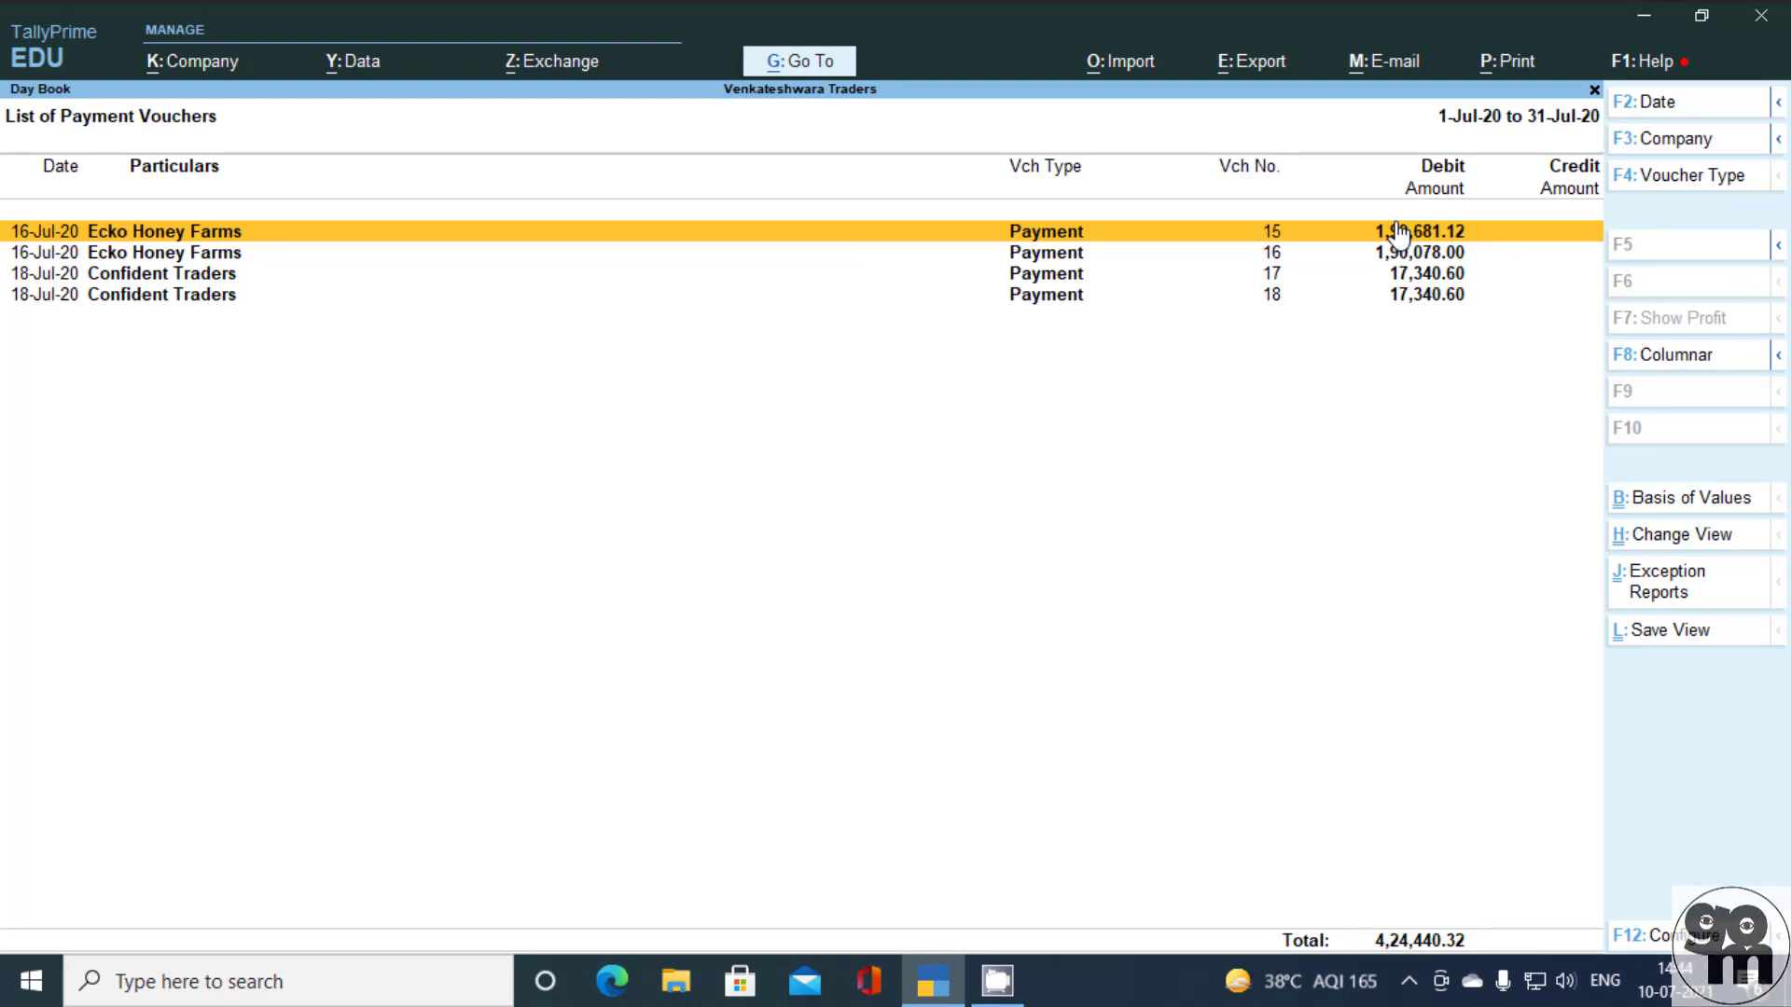
- Save the payment voucher list as default "Day Book - My View" for All Companies without the selected period, replacing the existing view, and close the report
key("ctrl+l")
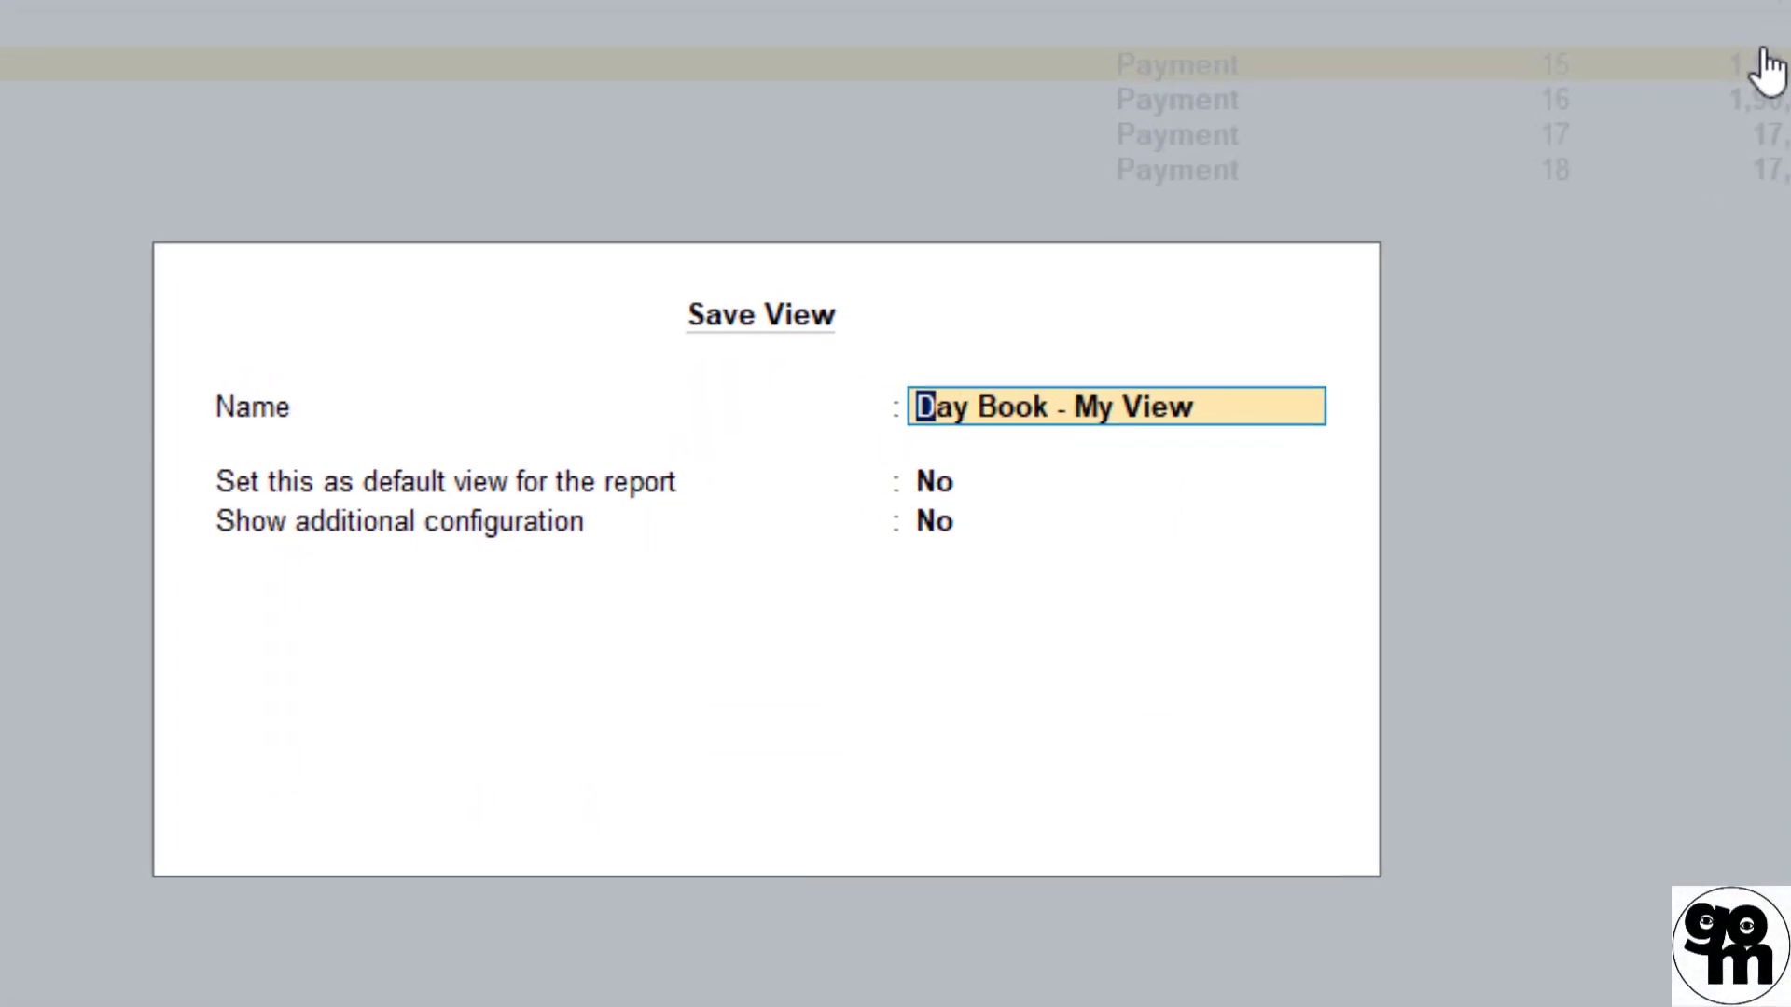
key("Return")
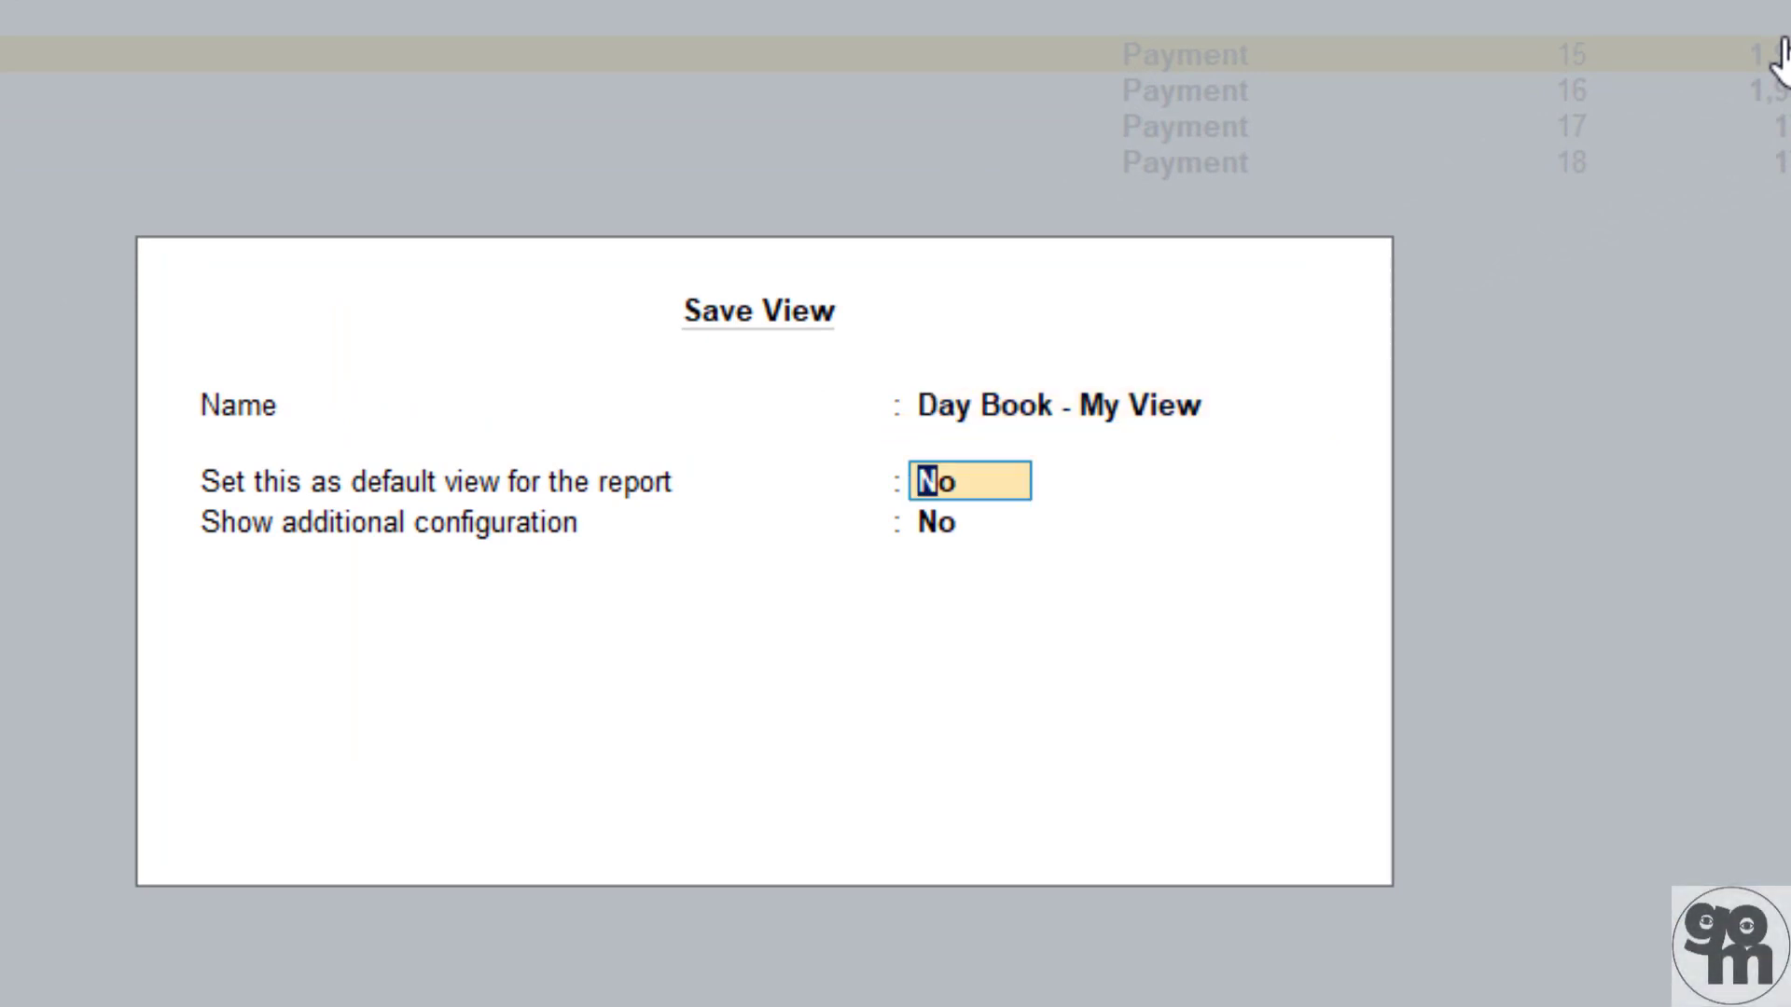
type("y")
key("Return")
type("y")
key("Return")
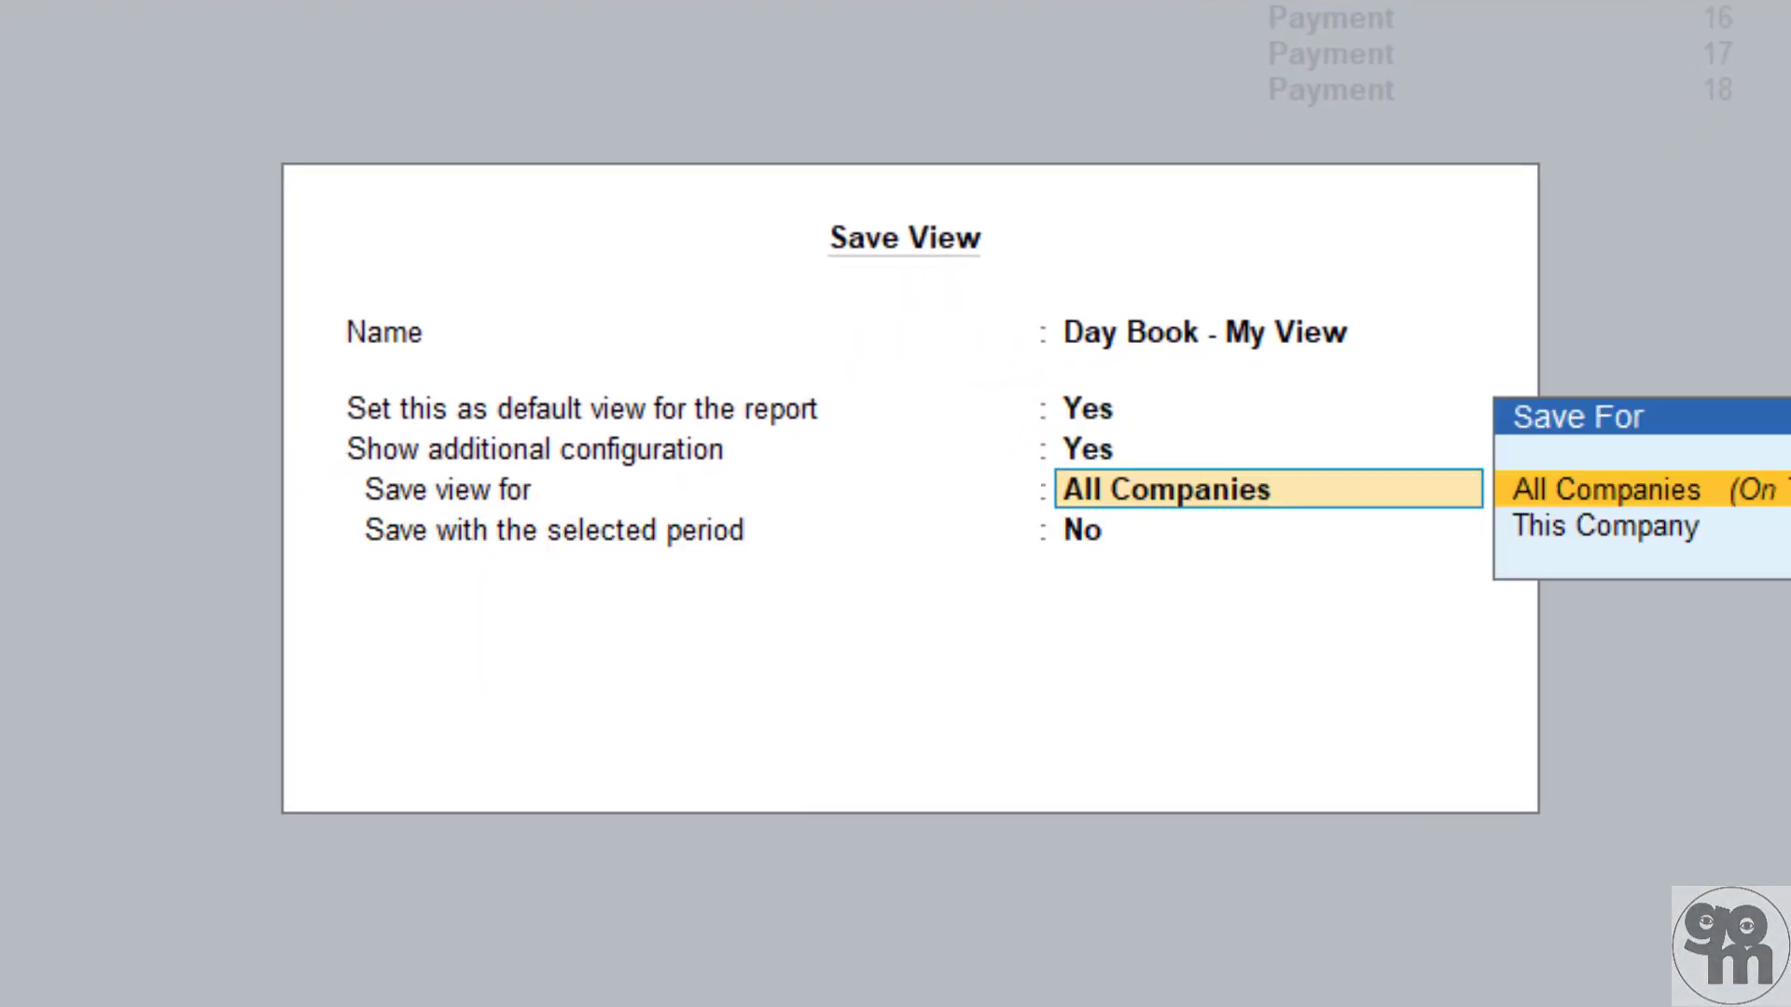
key("Return")
key("Return")
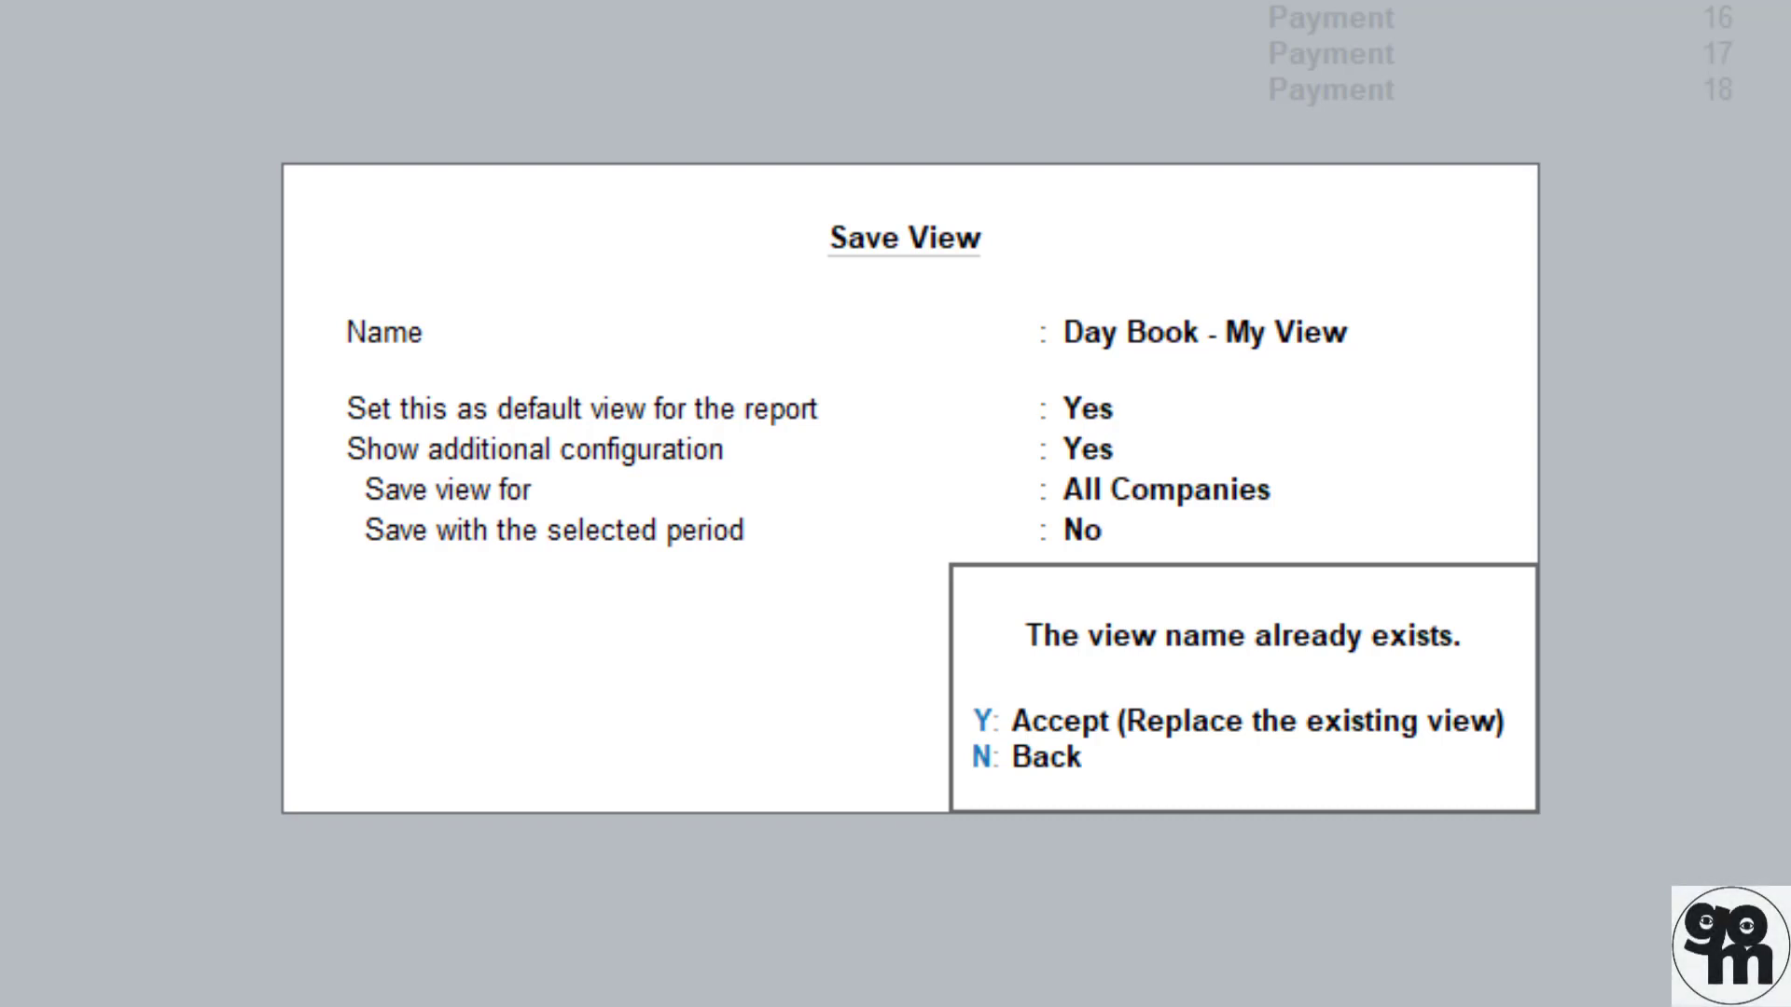
key("y")
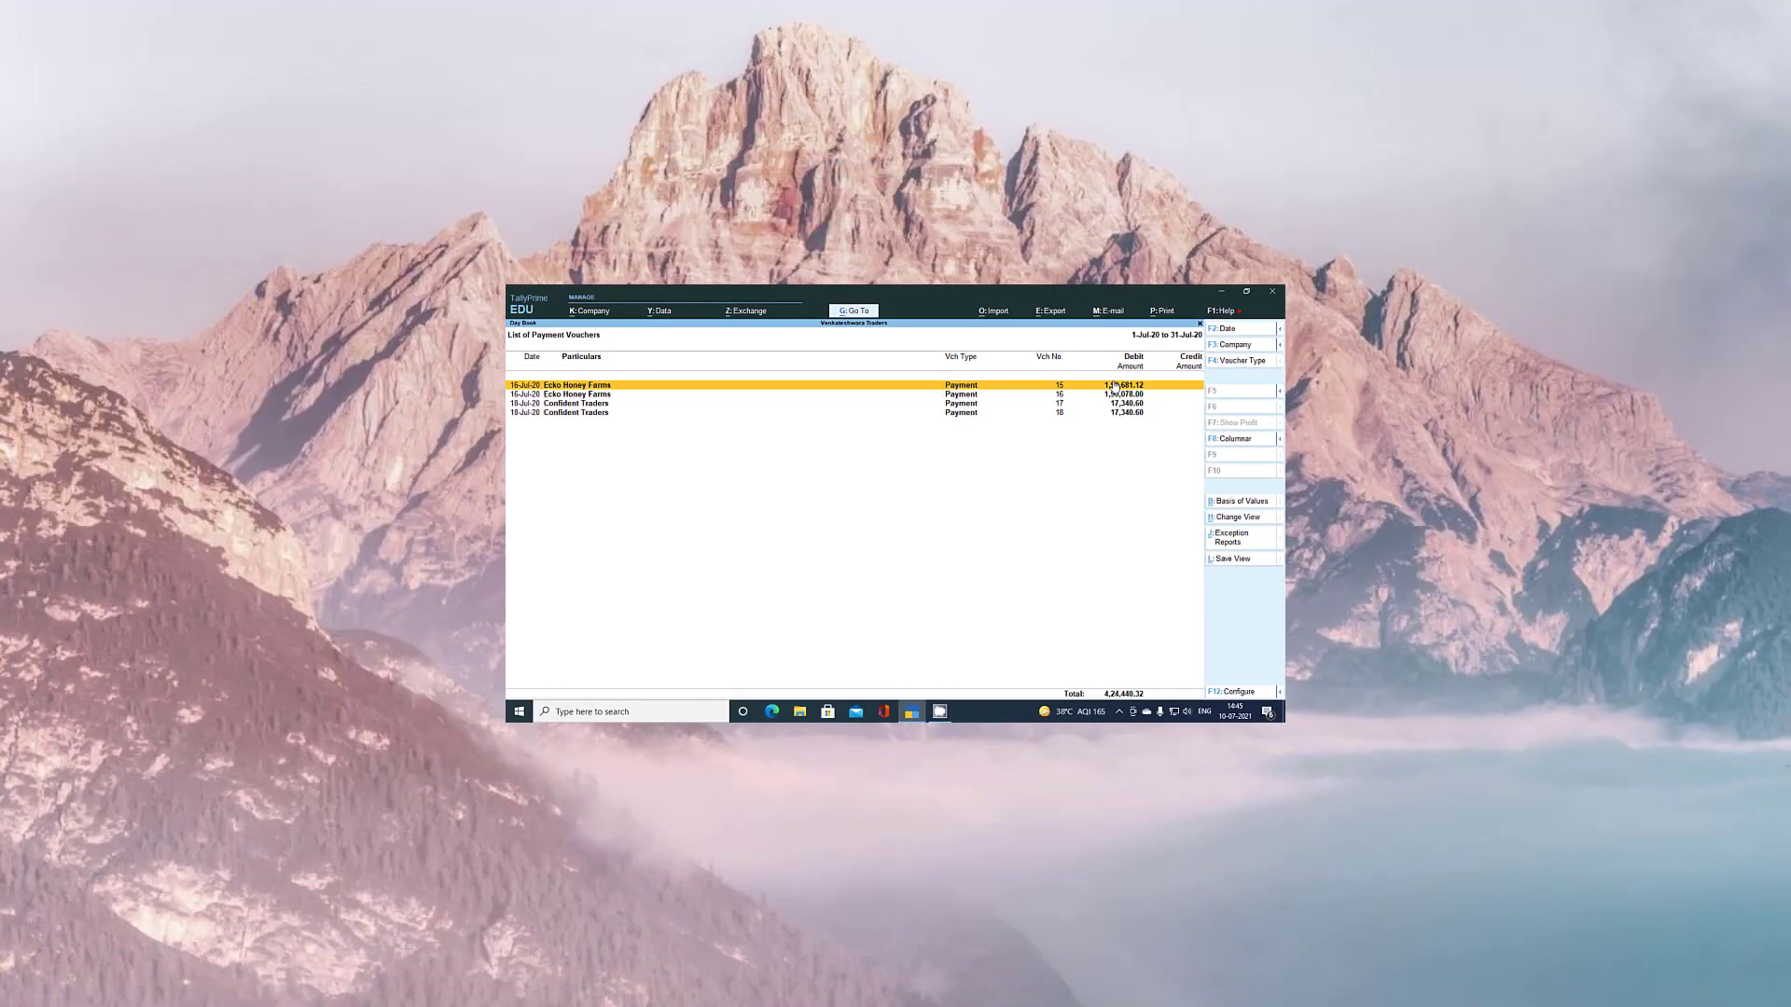
key("Escape")
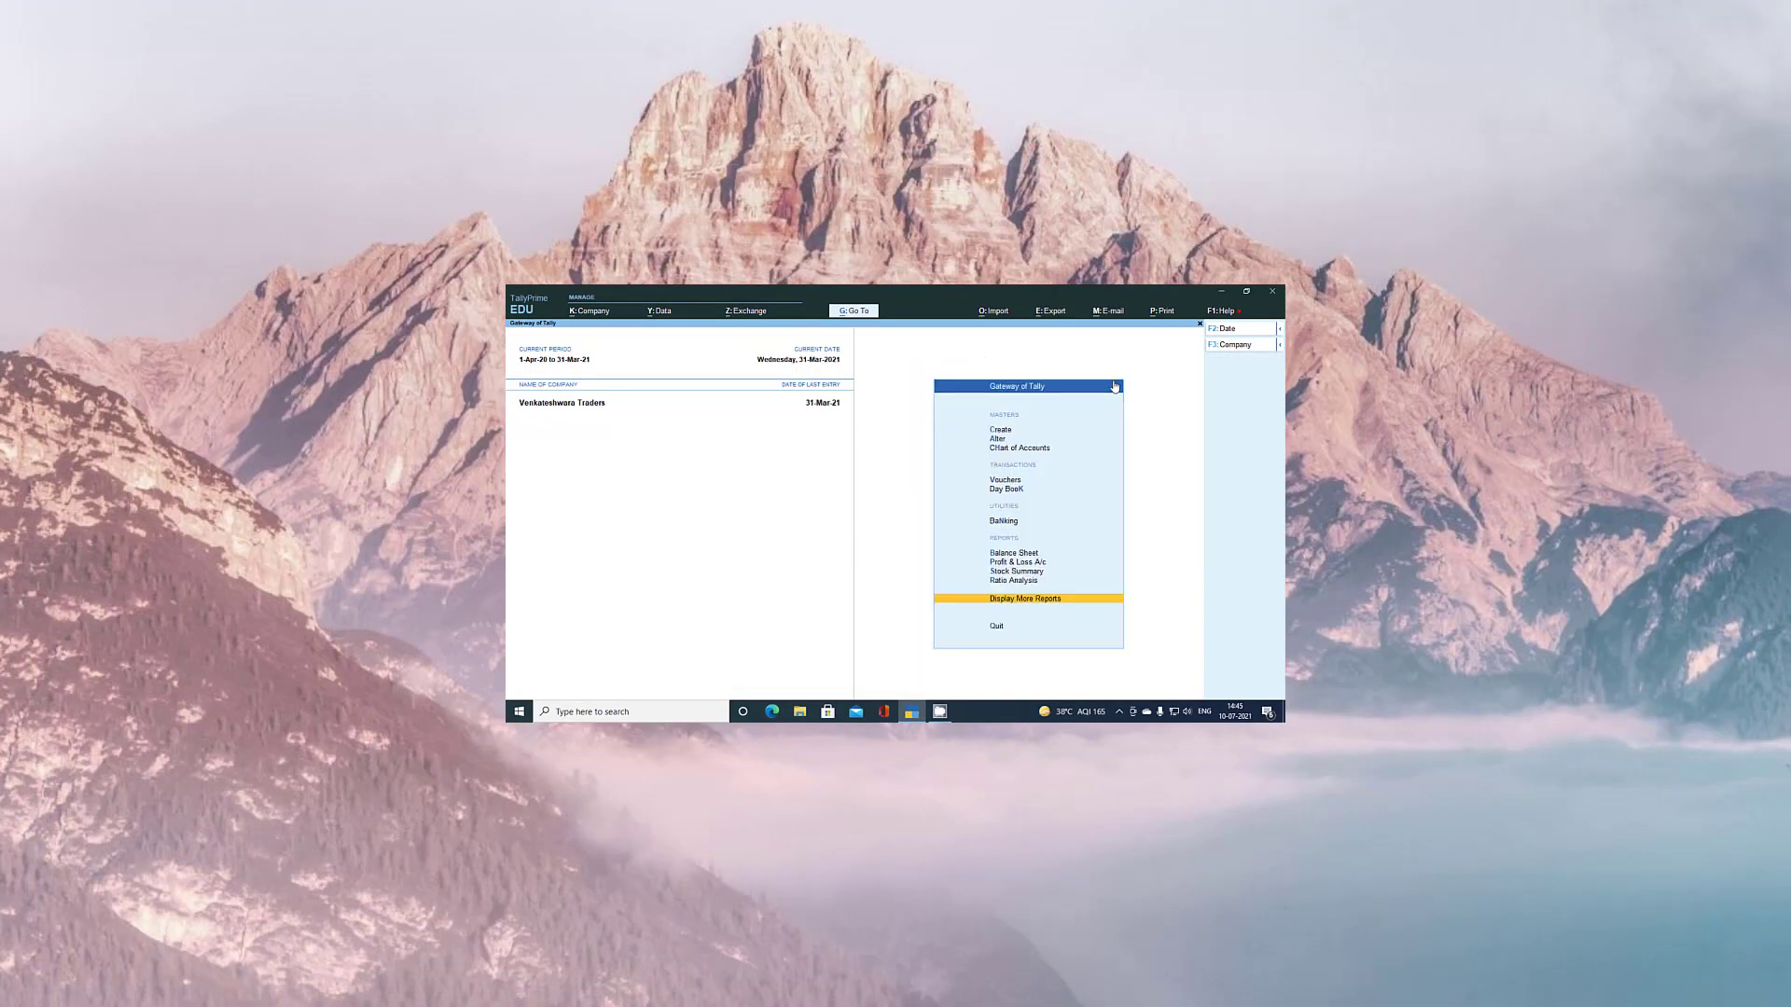